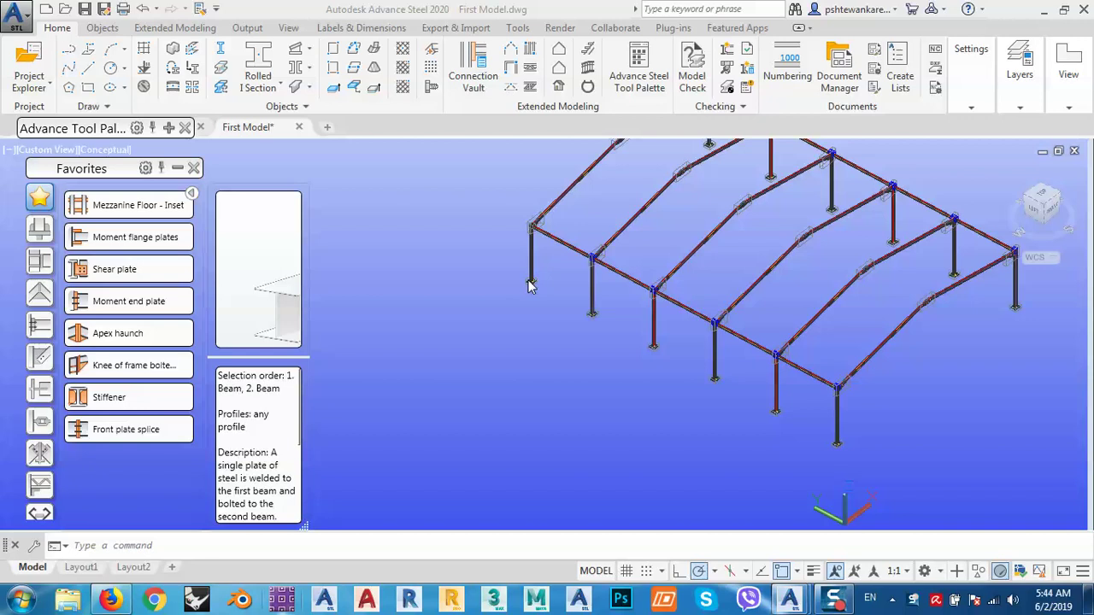
Examine the steel portal frame model, checking the corner joints between columns, rafters and eaves beams.
{"action": "middle_click_drag", "start_coordinate": [610, 367], "coordinate": [496, 399]}
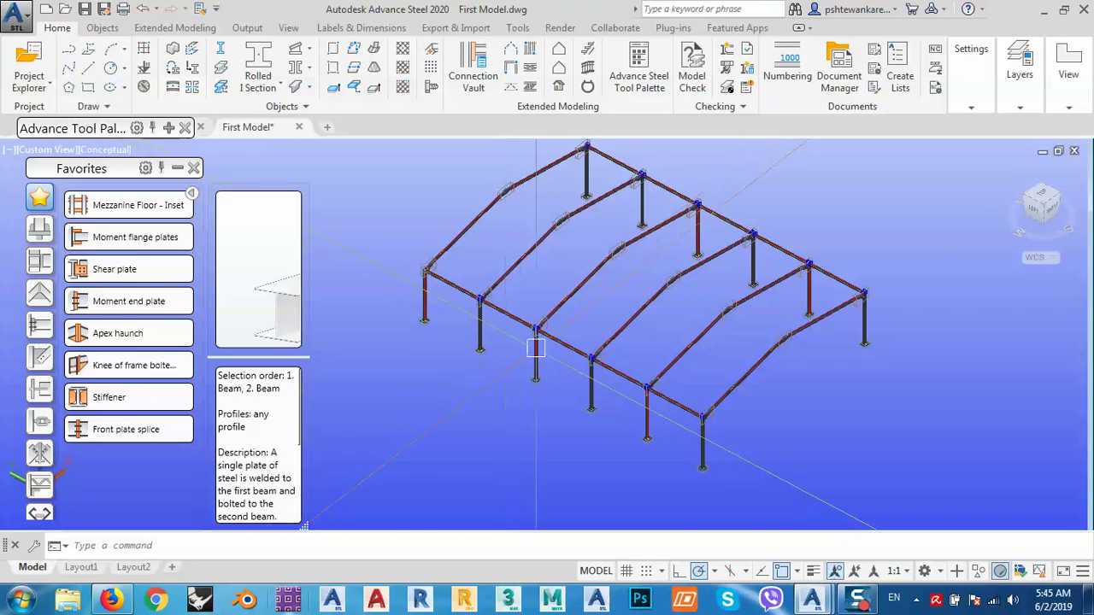
{"action": "middle_click_drag", "start_coordinate": [559, 264], "coordinate": [526, 276]}
{"action": "key", "text": "Escape"}
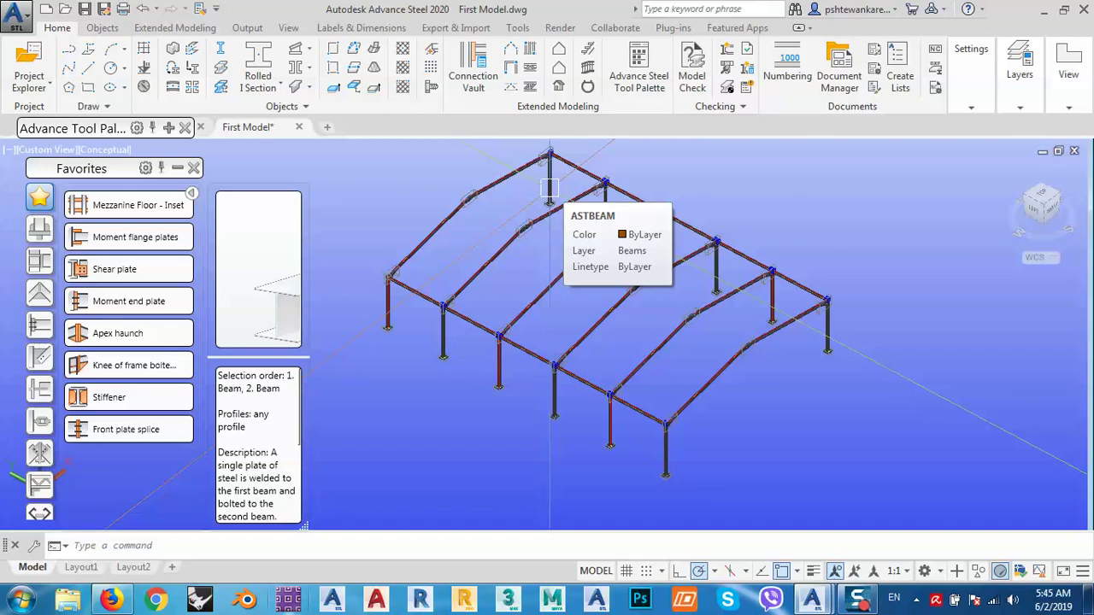
{"action": "scroll", "coordinate": [549, 188], "scroll_direction": "up", "scroll_amount": 6}
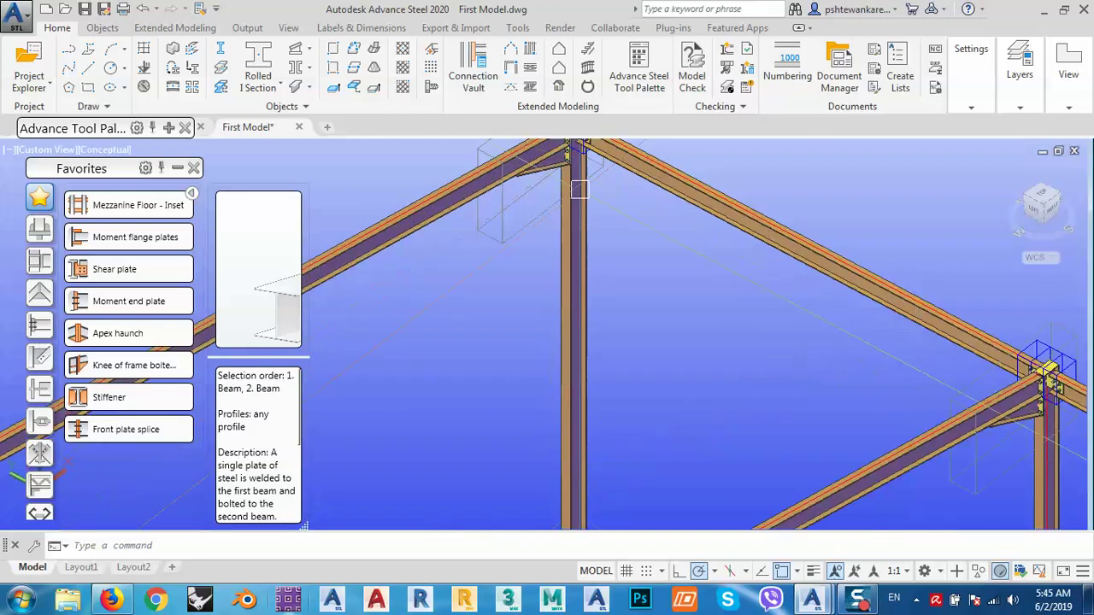
{"action": "scroll", "coordinate": [595, 207], "scroll_direction": "down", "scroll_amount": 6}
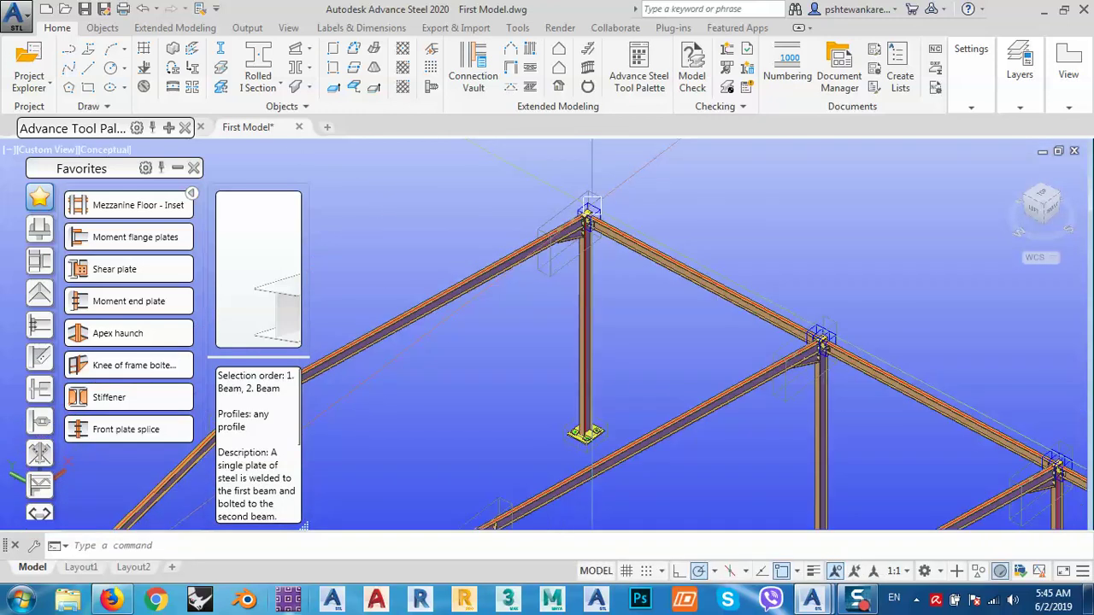
{"action": "scroll", "coordinate": [430, 340], "scroll_direction": "up", "scroll_amount": 5}
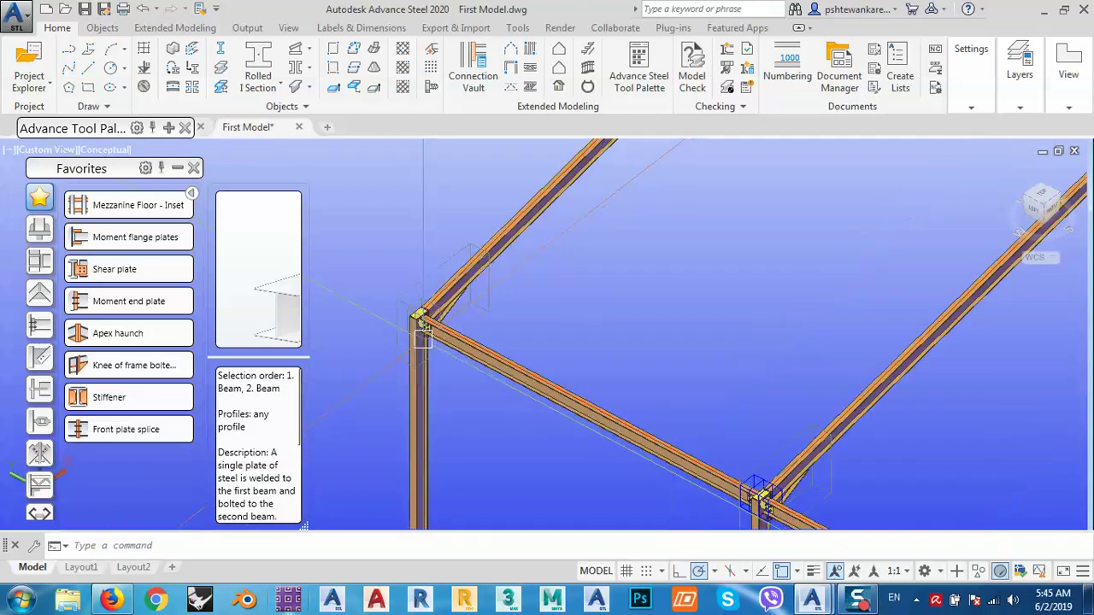
{"action": "scroll", "coordinate": [427, 324], "scroll_direction": "down", "scroll_amount": 5}
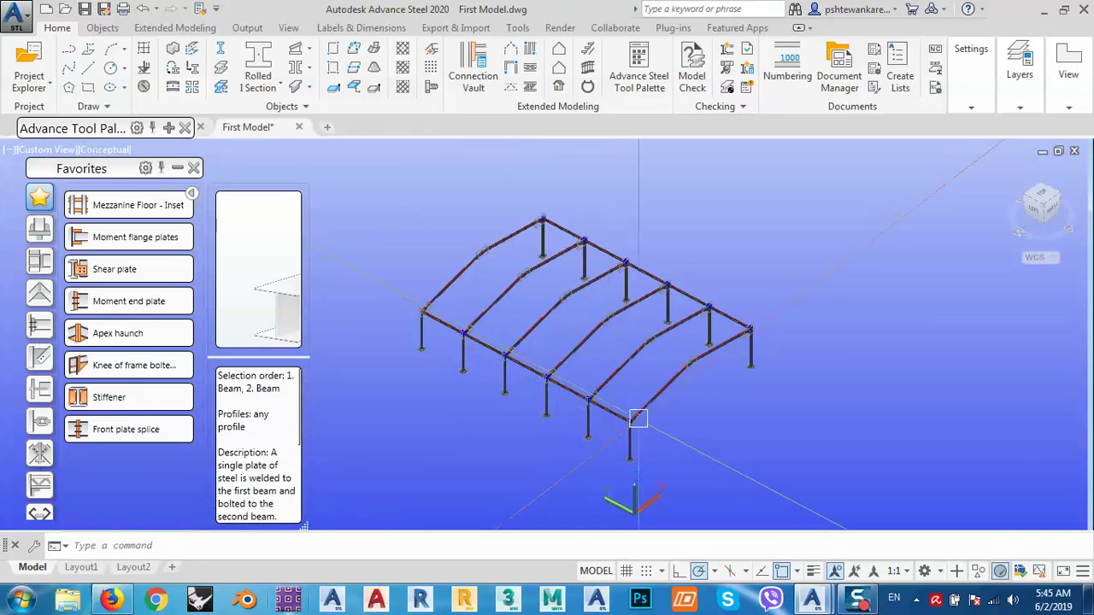
{"action": "scroll", "coordinate": [633, 423], "scroll_direction": "up", "scroll_amount": 5}
{"action": "scroll", "coordinate": [629, 430], "scroll_direction": "up", "scroll_amount": 3}
{"action": "scroll", "coordinate": [632, 425], "scroll_direction": "down", "scroll_amount": 6}
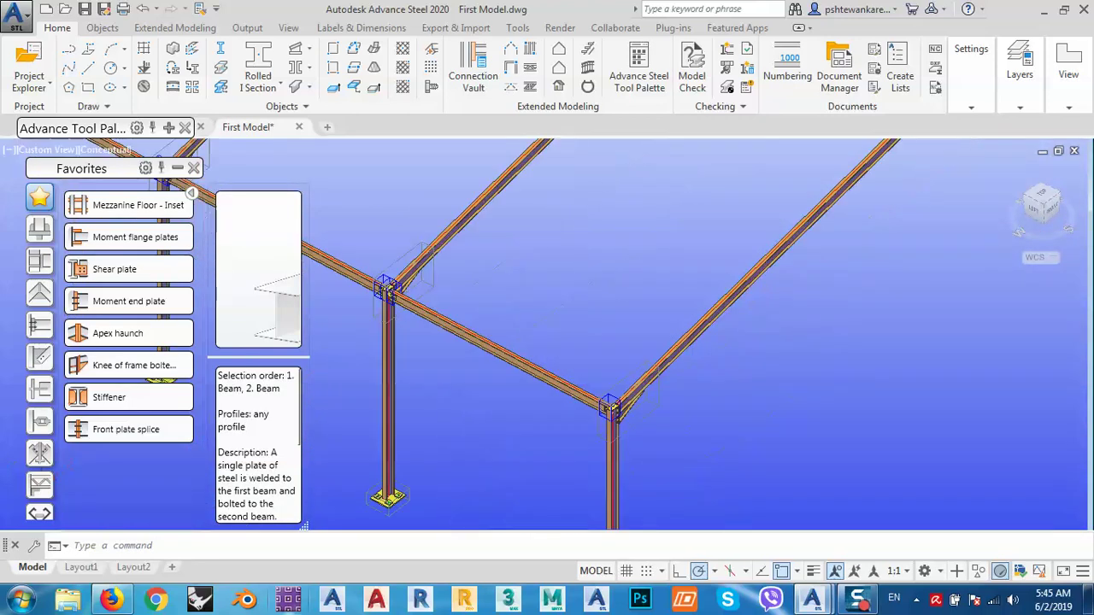
{"action": "middle_click_drag", "start_coordinate": [598, 294], "coordinate": [606, 346]}
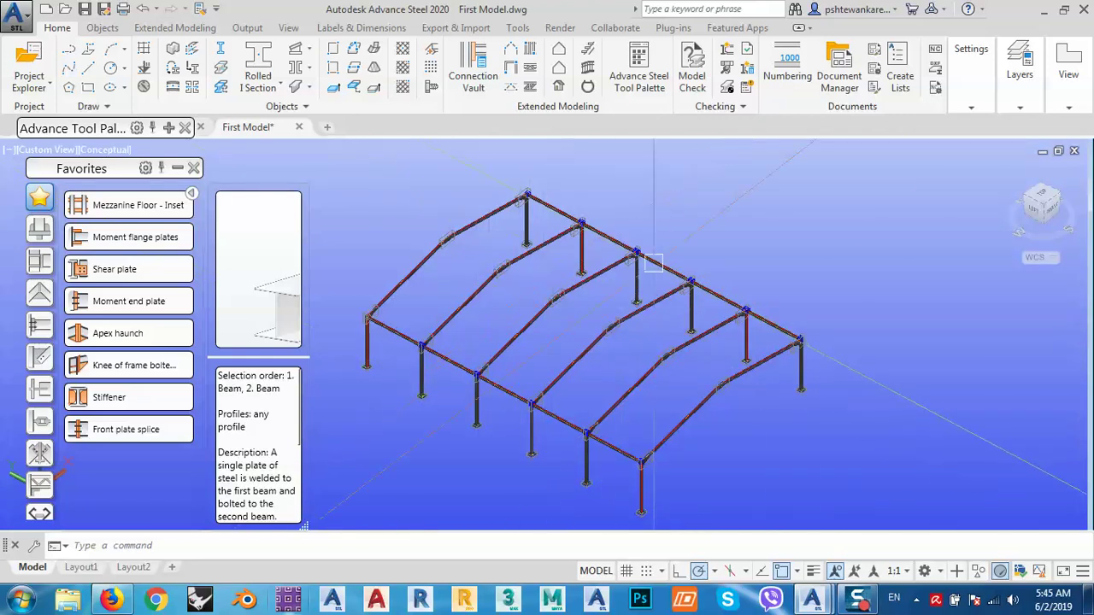
{"action": "mouse_move", "coordinate": [759, 320]}
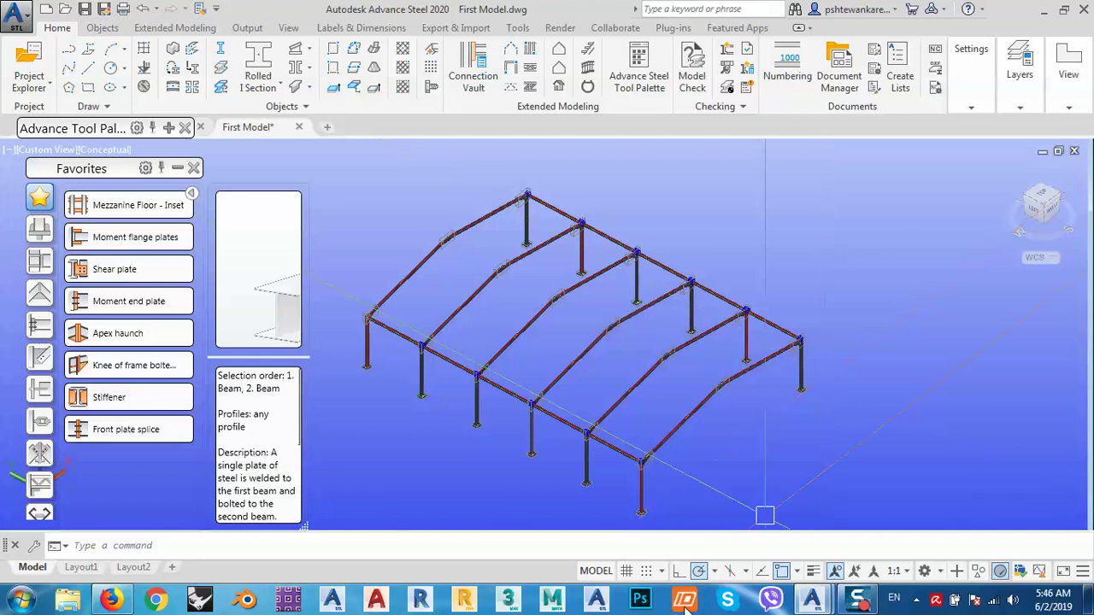
Switch to Firefox, look through the created playlists on the YouTube channel, and return to the Advance Steel model.
{"action": "left_click", "coordinate": [127, 603]}
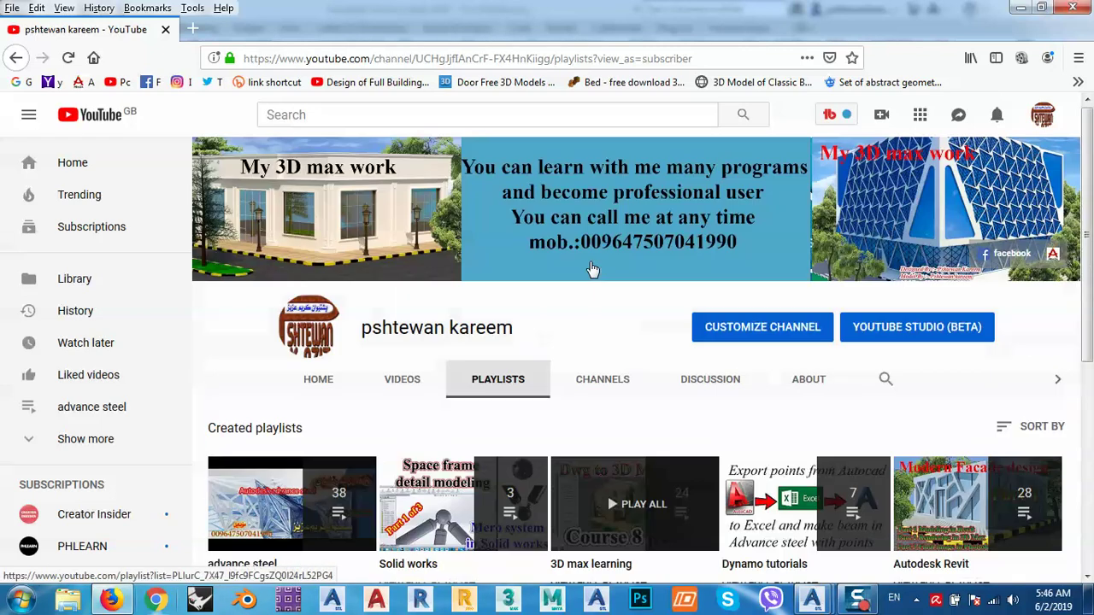
{"action": "scroll", "coordinate": [487, 293], "scroll_direction": "up", "scroll_amount": 5}
{"action": "scroll", "coordinate": [487, 293], "scroll_direction": "down", "scroll_amount": 4}
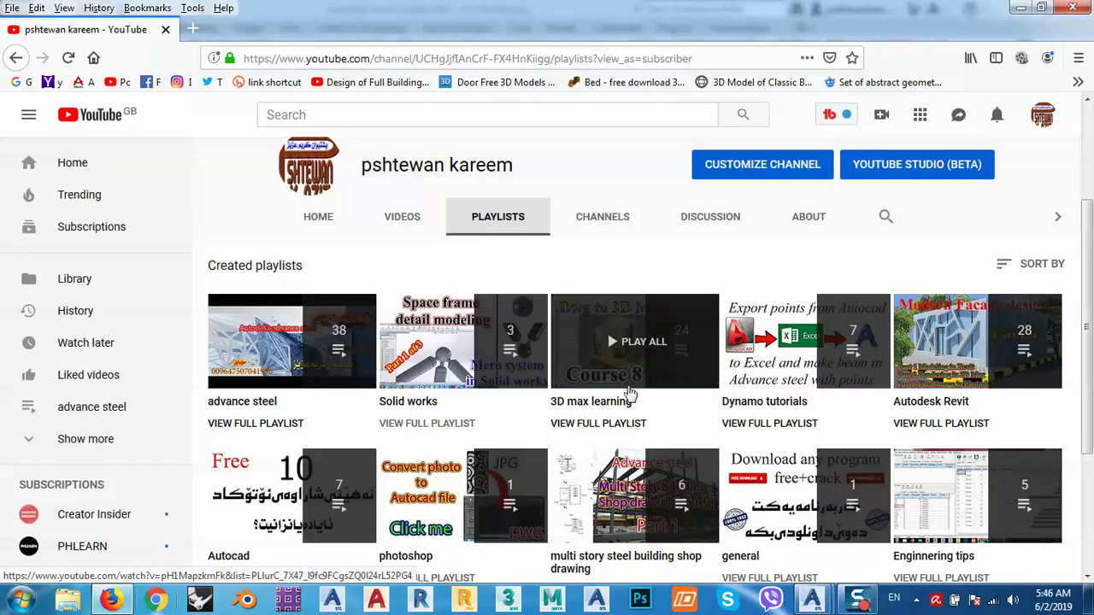
{"action": "scroll", "coordinate": [828, 353], "scroll_direction": "down", "scroll_amount": 3}
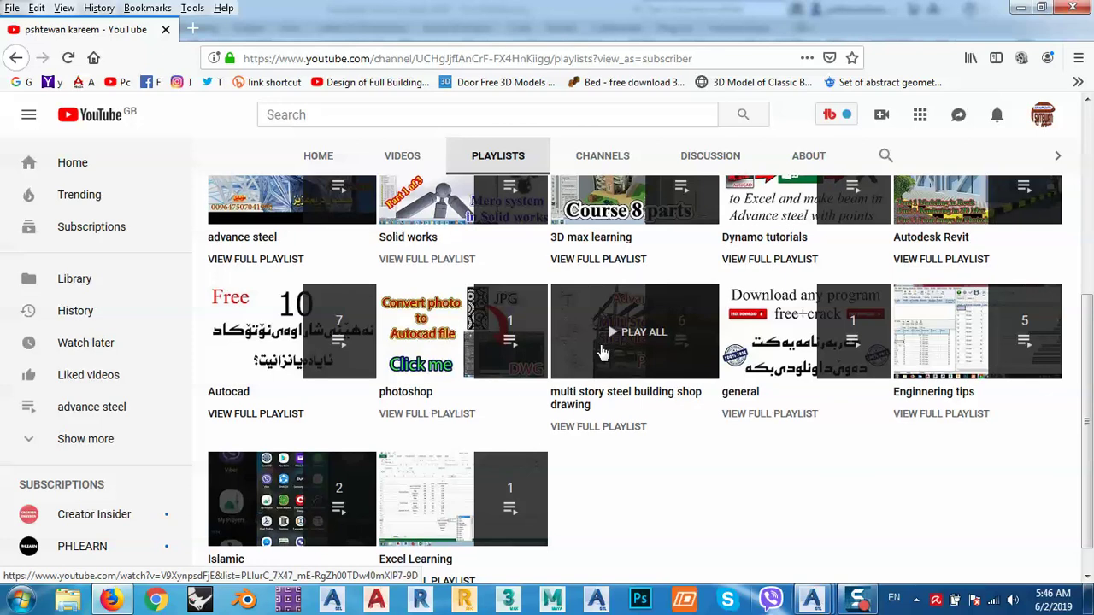
{"action": "scroll", "coordinate": [530, 401], "scroll_direction": "down", "scroll_amount": 1}
{"action": "scroll", "coordinate": [983, 318], "scroll_direction": "up", "scroll_amount": 5}
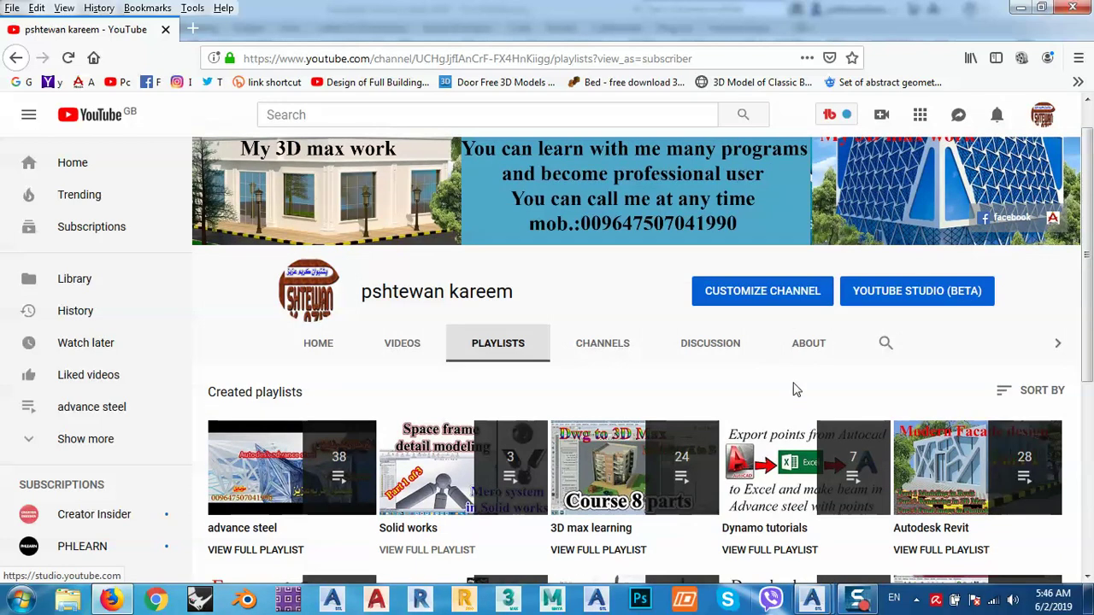
{"action": "scroll", "coordinate": [639, 368], "scroll_direction": "down", "scroll_amount": 1}
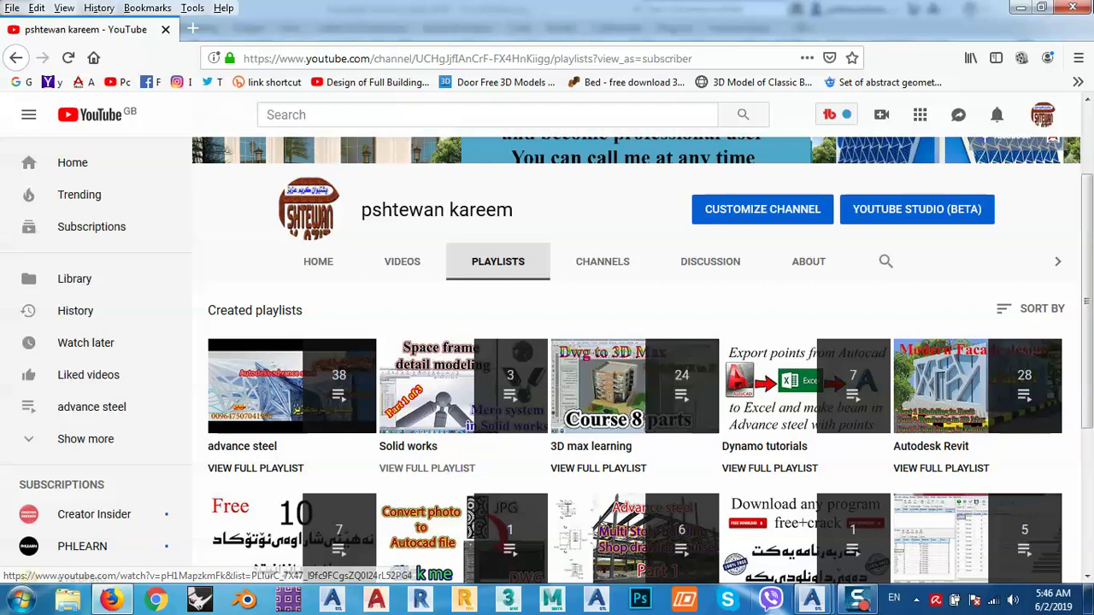
{"action": "left_click", "coordinate": [1076, 6]}
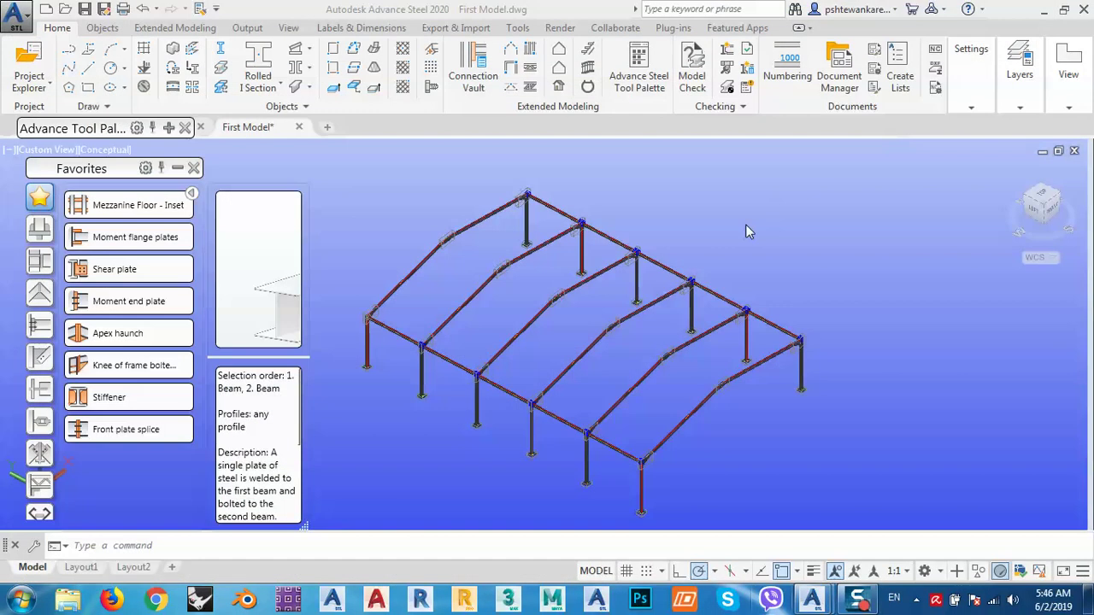
{"action": "scroll", "coordinate": [690, 242], "scroll_direction": "down", "scroll_amount": 4}
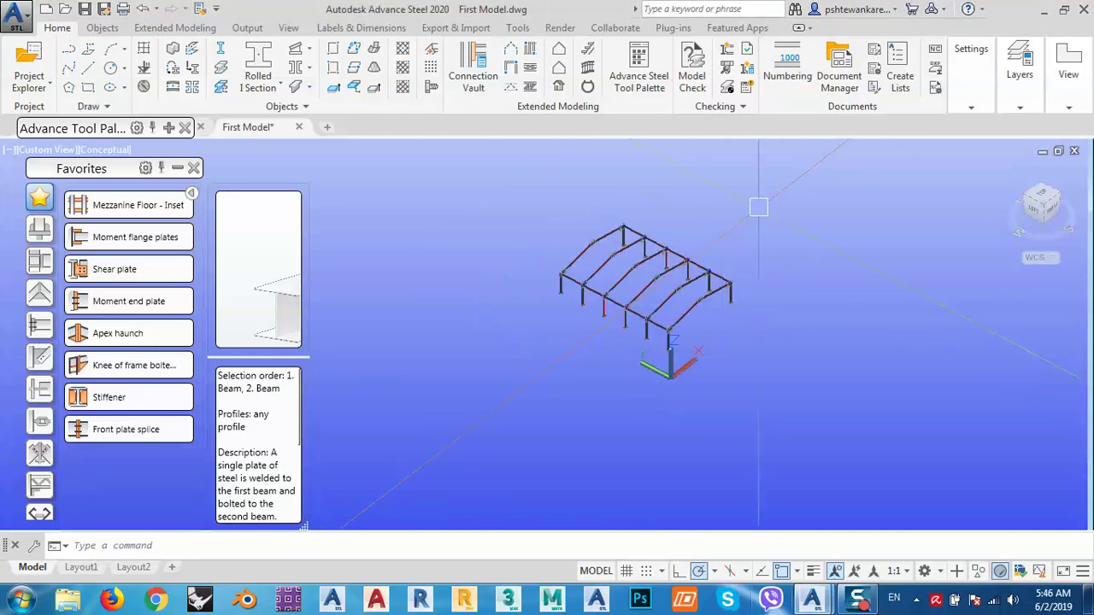
{"action": "left_click", "coordinate": [812, 169]}
{"action": "left_click", "coordinate": [421, 484]}
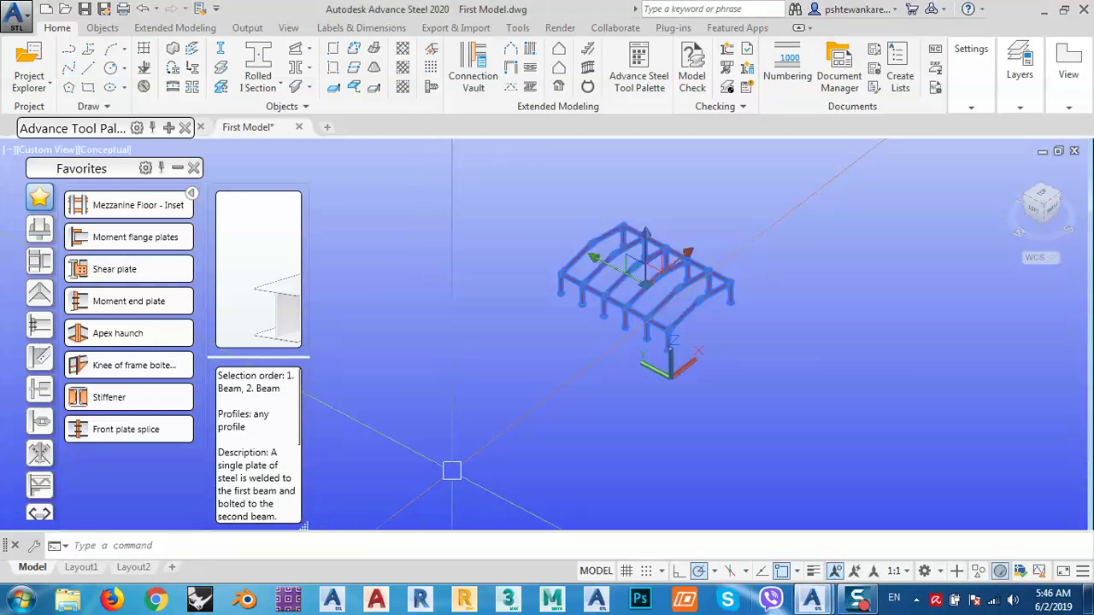
{"action": "key", "text": "Escape"}
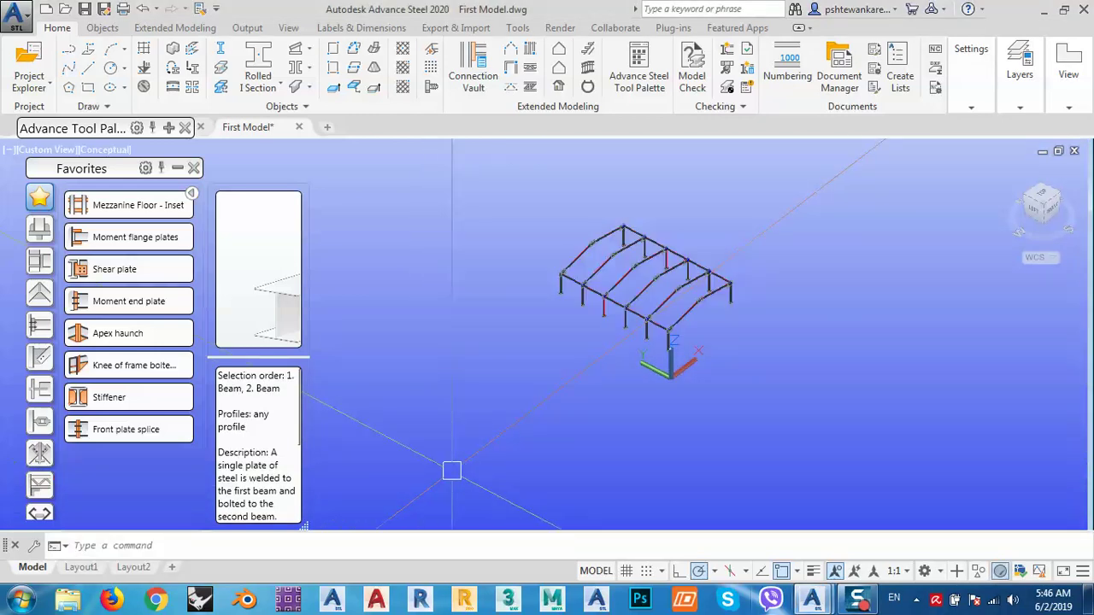
Start Numbering with the post number method SP No (for main part) = Assembly No and set the single part start to 1.
{"action": "left_click", "coordinate": [247, 27]}
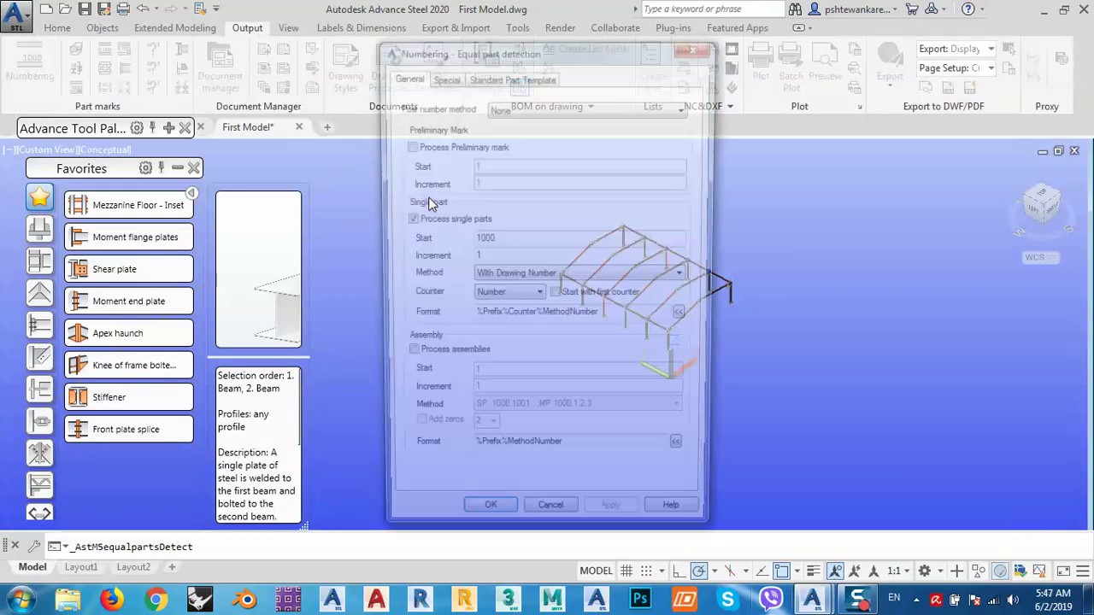
{"action": "left_click", "coordinate": [601, 108]}
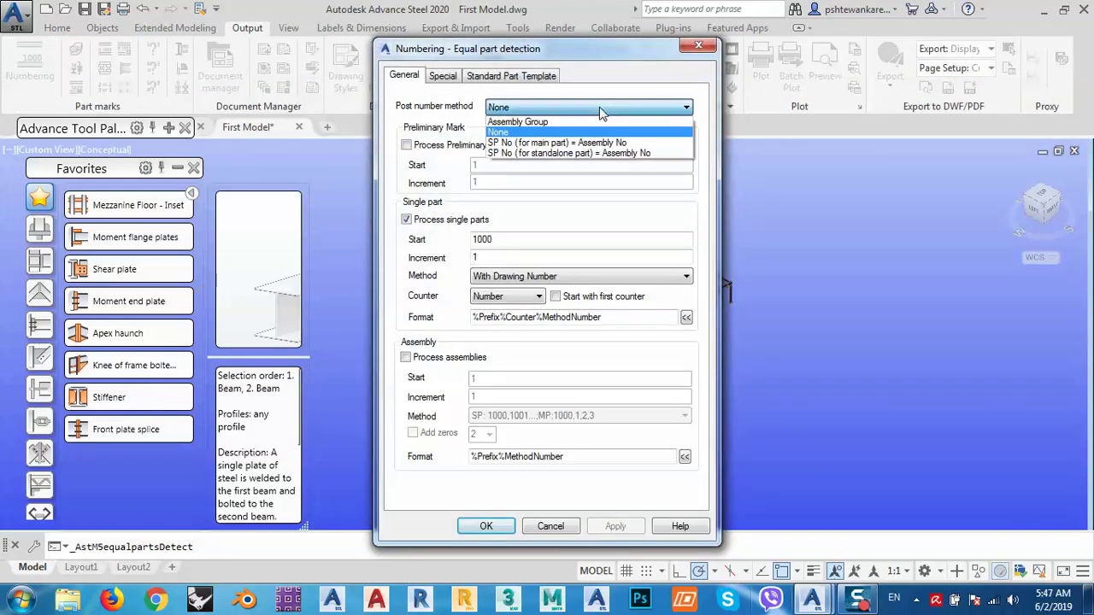
{"action": "left_click", "coordinate": [536, 145]}
{"action": "double_click", "coordinate": [504, 240]}
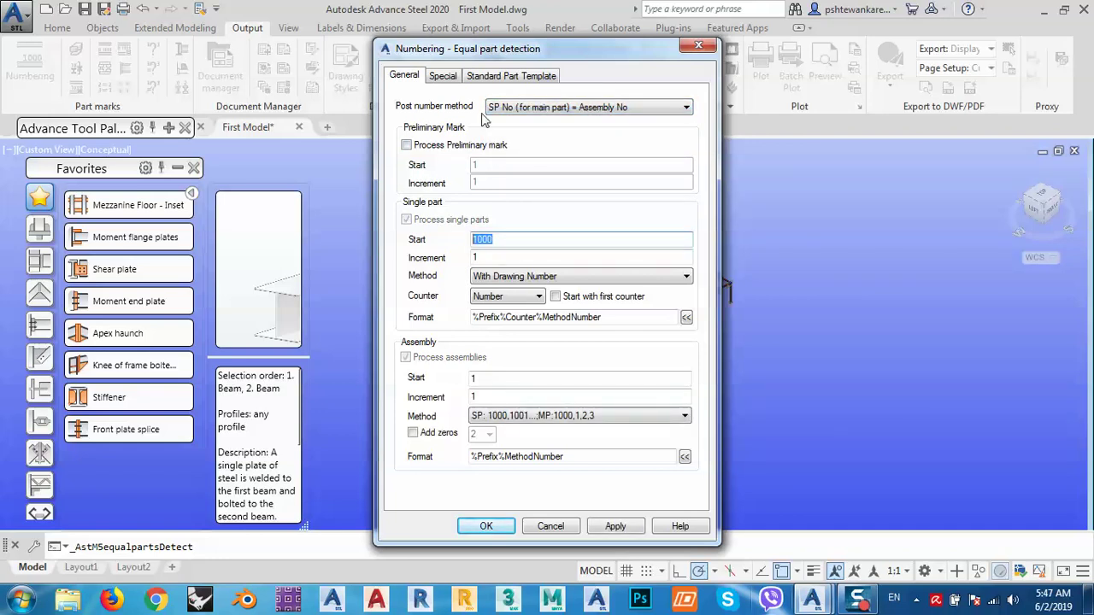
{"action": "type", "text": "1"}
Set both the single part and assembly methods to SP: 1000,1001...;MP:1,2,3 and run the numbering.
{"action": "left_click", "coordinate": [509, 278]}
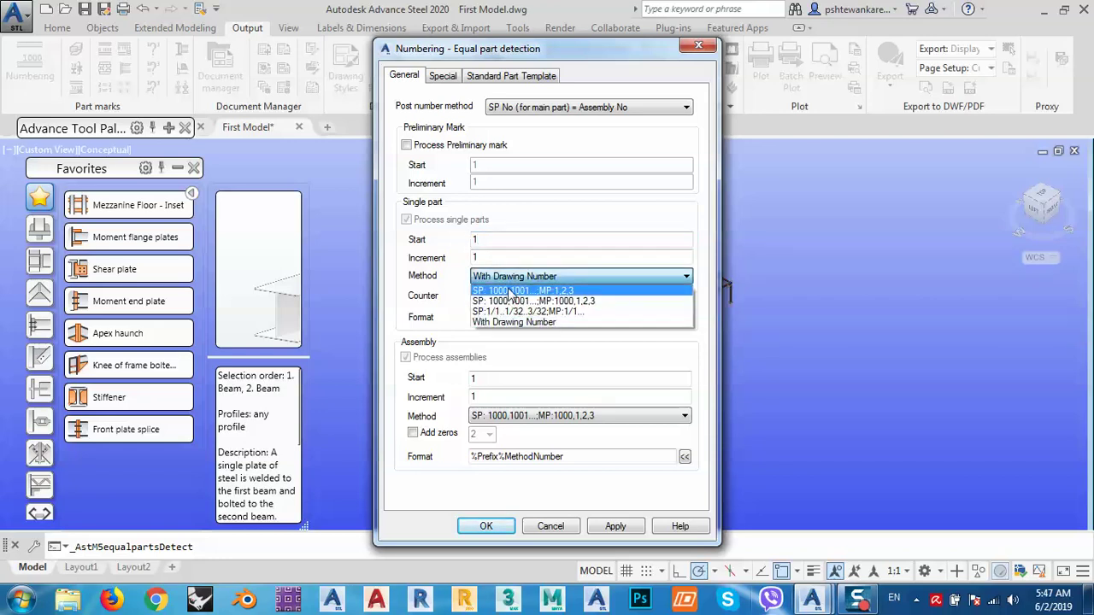
{"action": "left_click", "coordinate": [511, 292]}
{"action": "left_click", "coordinate": [516, 421]}
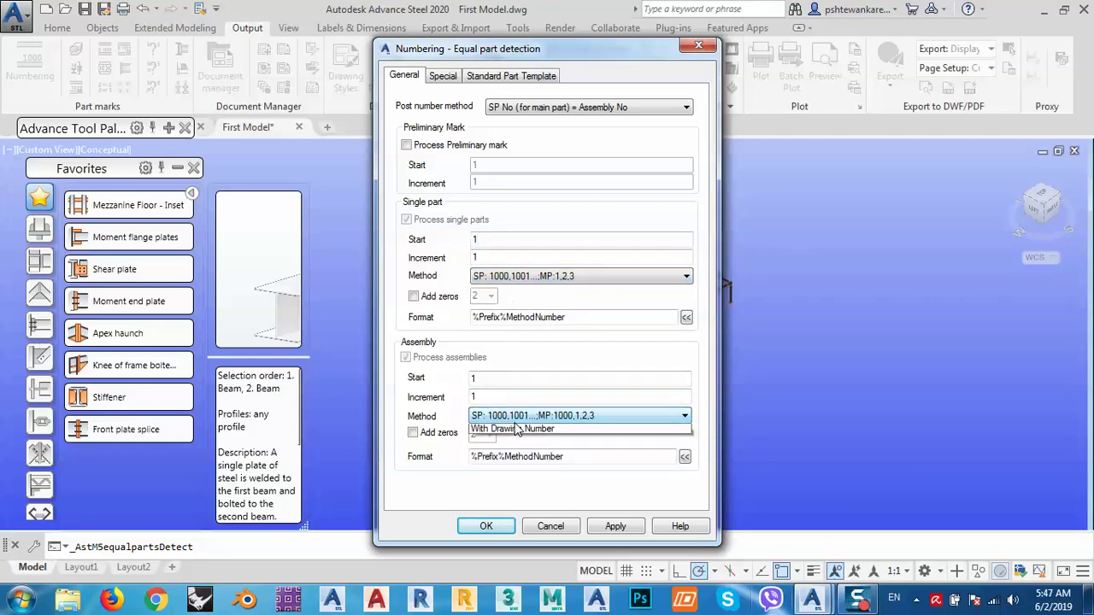
{"action": "left_click", "coordinate": [521, 440]}
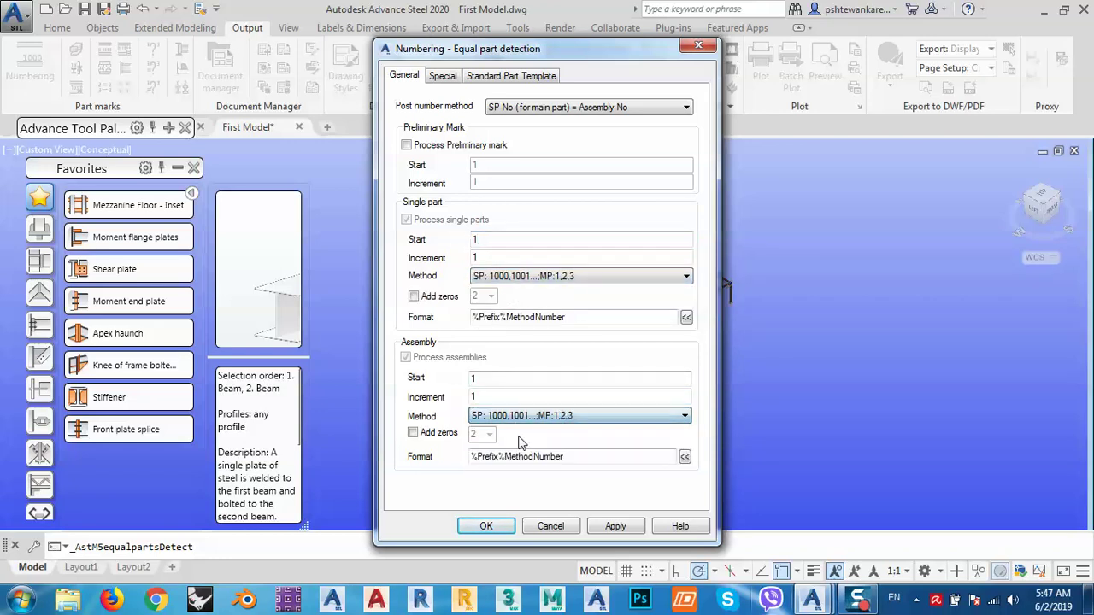
{"action": "left_click", "coordinate": [615, 526]}
{"action": "left_click", "coordinate": [486, 526]}
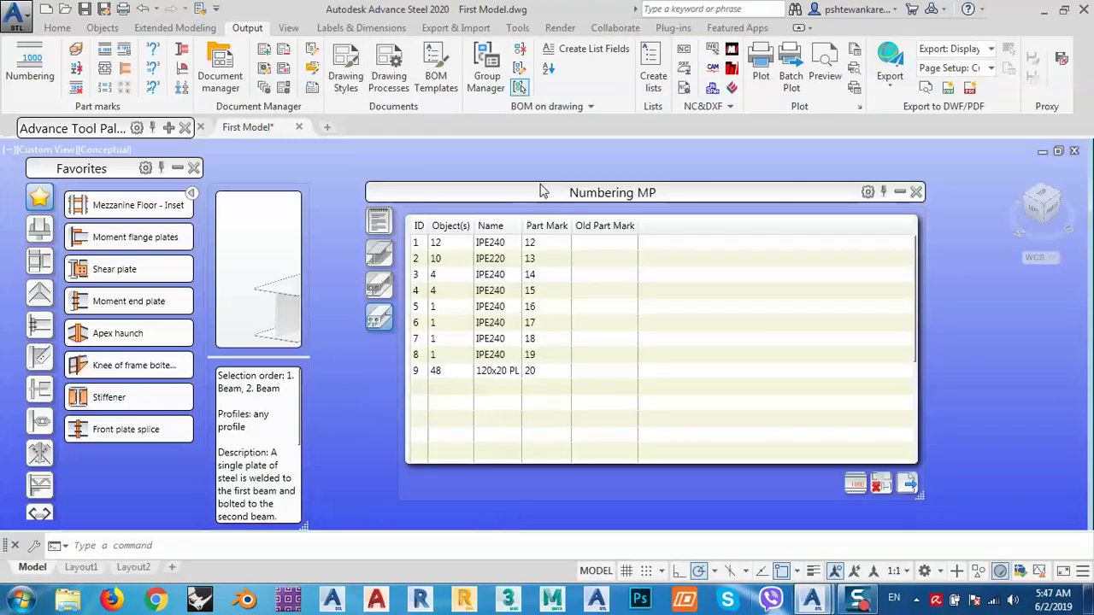
Move the Numbering MP results clear of the model and examine the frame against the first IPE240 entry with part mark 12.
{"action": "left_click_drag", "start_coordinate": [530, 195], "coordinate": [183, 58]}
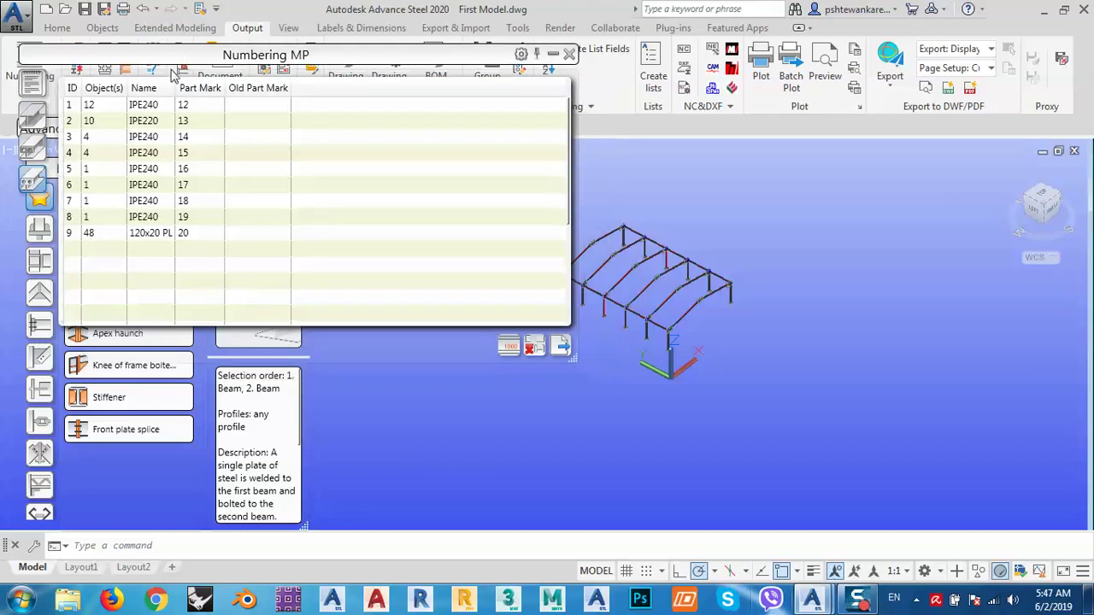
{"action": "left_click", "coordinate": [90, 107]}
{"action": "scroll", "coordinate": [694, 457], "scroll_direction": "down", "scroll_amount": 2}
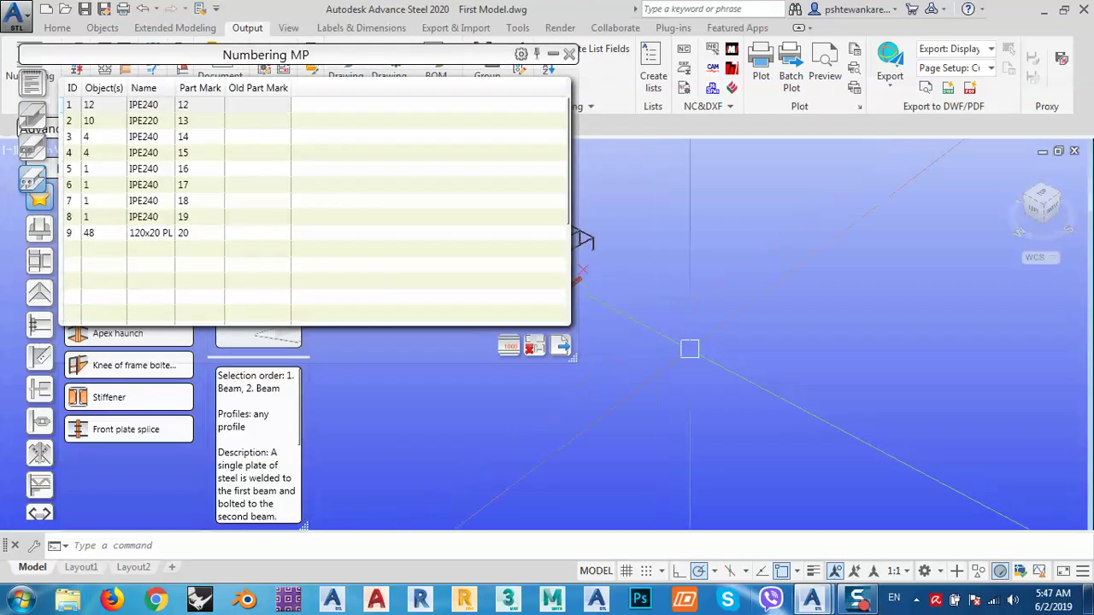
{"action": "middle_click_drag", "start_coordinate": [689, 347], "coordinate": [874, 425]}
{"action": "scroll", "coordinate": [866, 451], "scroll_direction": "up", "scroll_amount": 10}
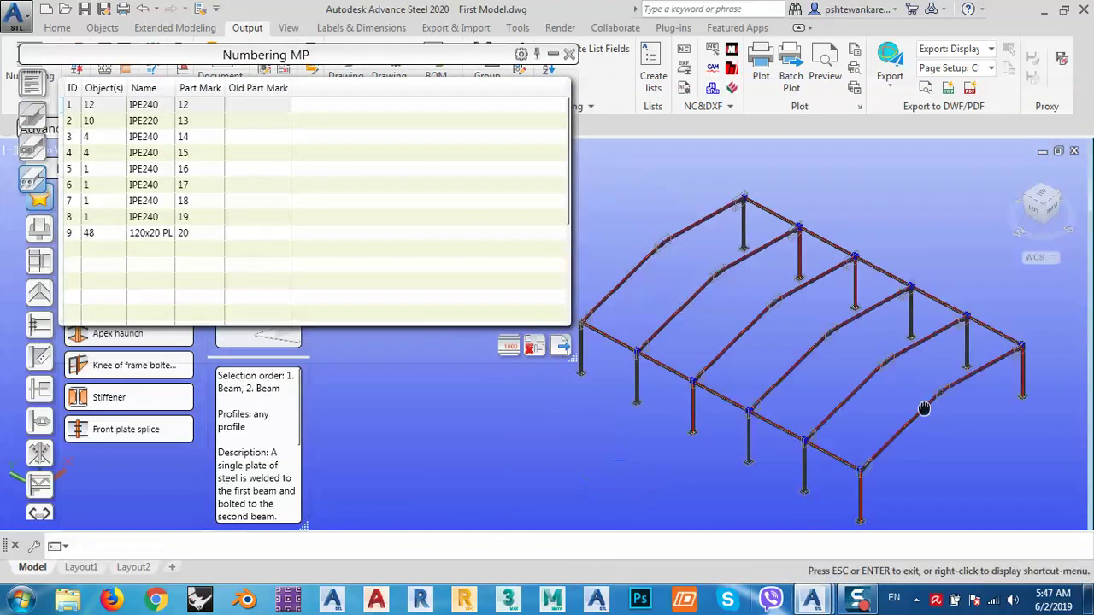
{"action": "scroll", "coordinate": [866, 450], "scroll_direction": "down", "scroll_amount": 5}
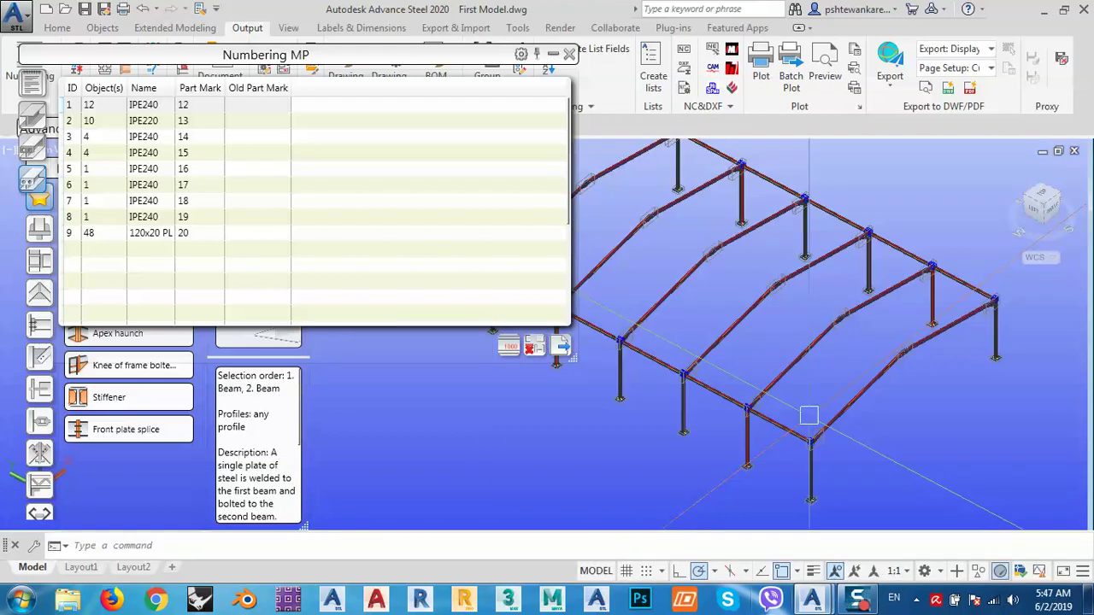
{"action": "scroll", "coordinate": [892, 359], "scroll_direction": "up", "scroll_amount": 6}
{"action": "scroll", "coordinate": [891, 359], "scroll_direction": "down", "scroll_amount": 5}
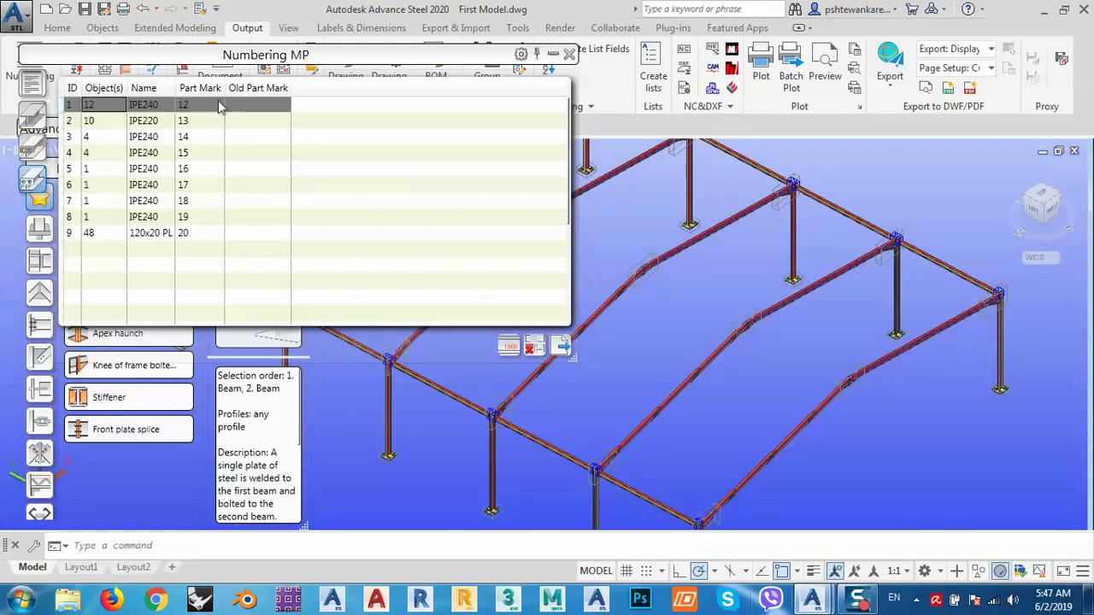
{"action": "scroll", "coordinate": [833, 364], "scroll_direction": "down", "scroll_amount": 1}
{"action": "middle_click_drag", "start_coordinate": [754, 368], "coordinate": [821, 390]}
{"action": "scroll", "coordinate": [858, 385], "scroll_direction": "down", "scroll_amount": 1}
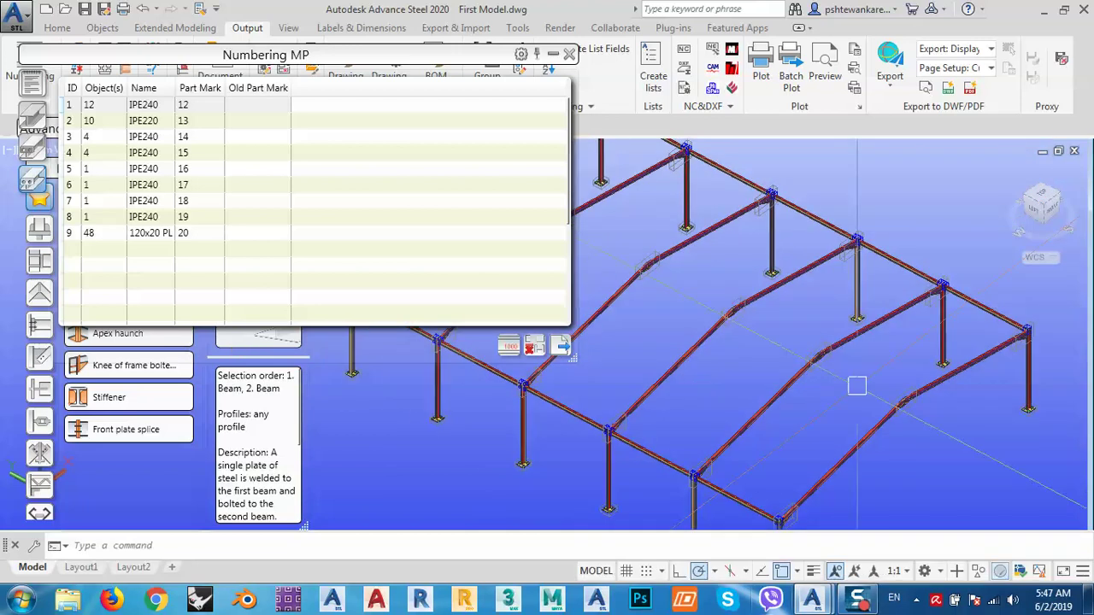
{"action": "scroll", "coordinate": [858, 386], "scroll_direction": "down", "scroll_amount": 3}
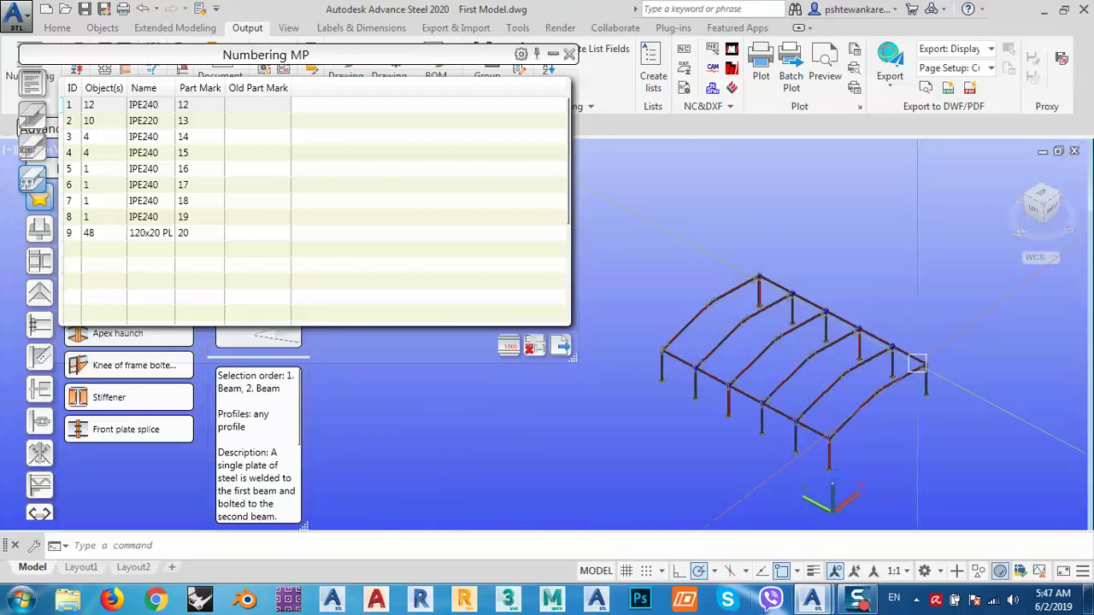
{"action": "mouse_move", "coordinate": [916, 364]}
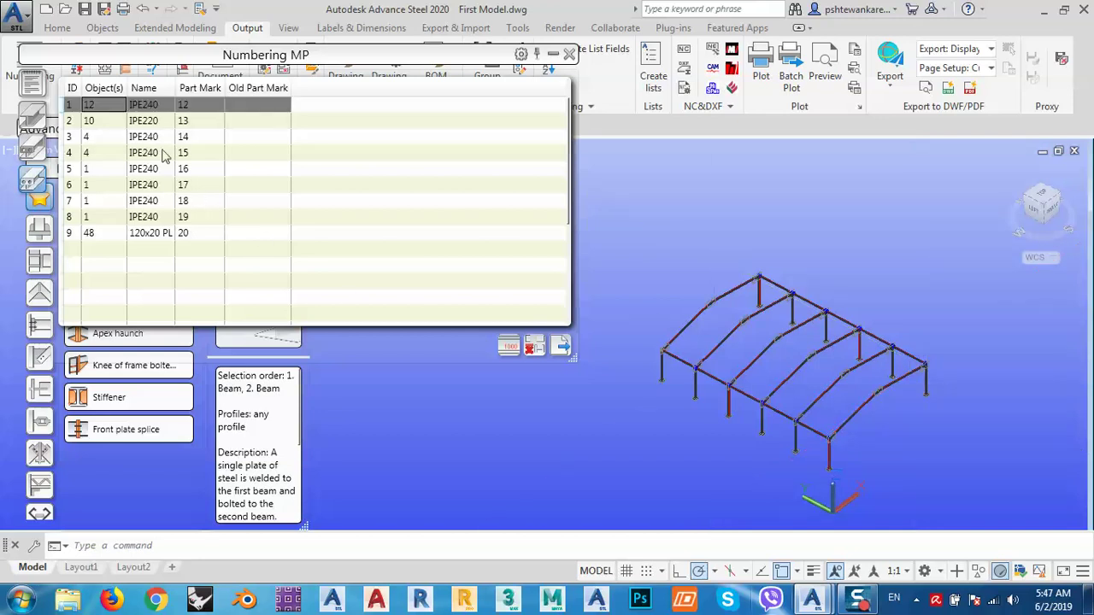
Select the IPE220 entry with part mark 13 in the numbering results and examine its members in the frame.
{"action": "left_click", "coordinate": [104, 124]}
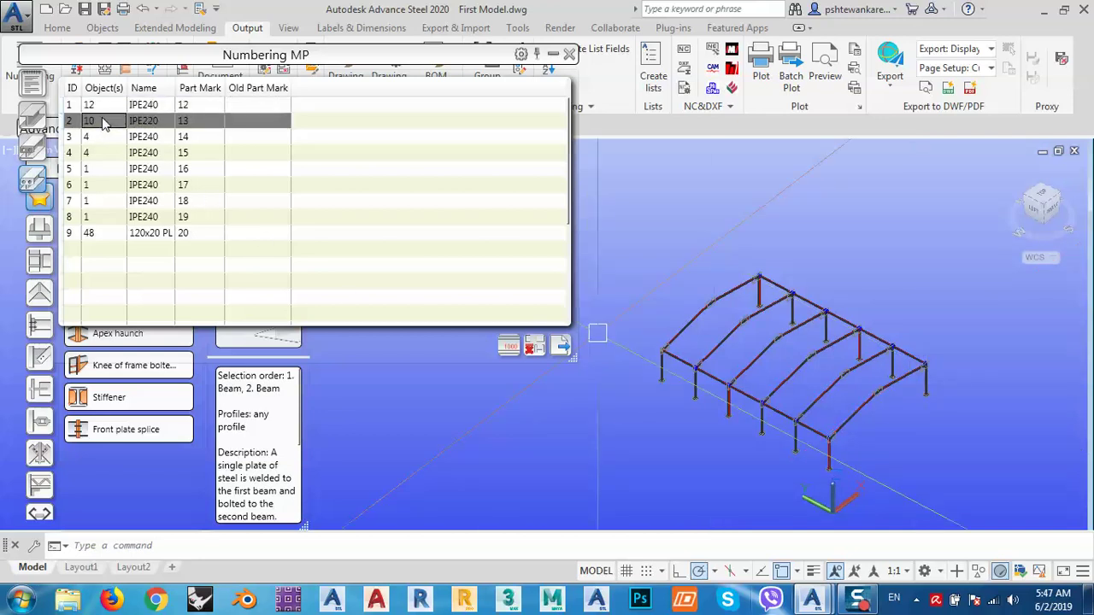
{"action": "scroll", "coordinate": [761, 432], "scroll_direction": "up", "scroll_amount": 10}
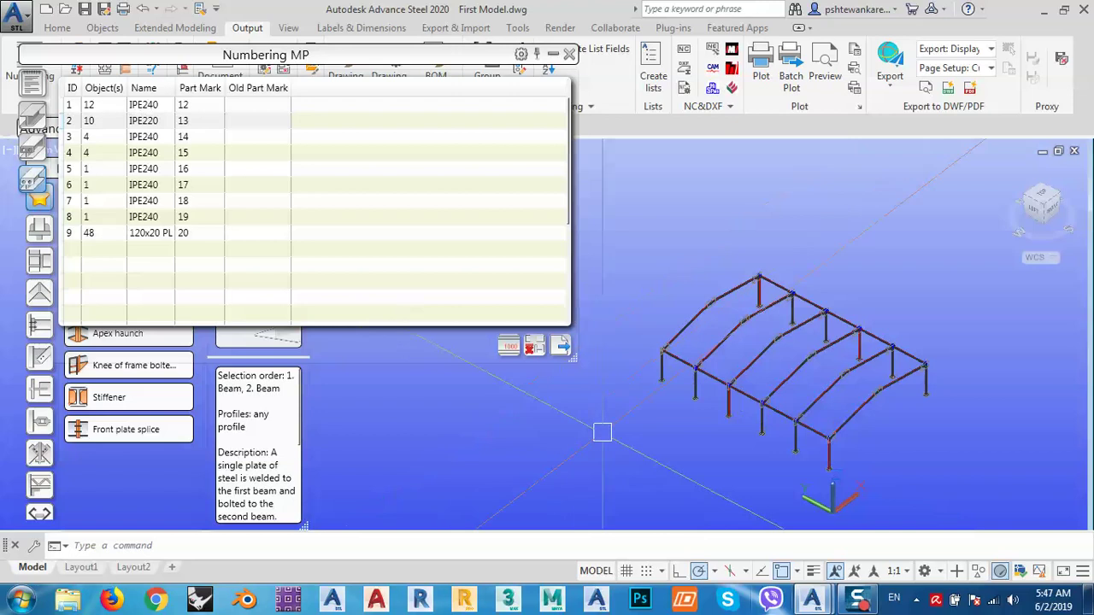
{"action": "scroll", "coordinate": [805, 220], "scroll_direction": "up", "scroll_amount": 4}
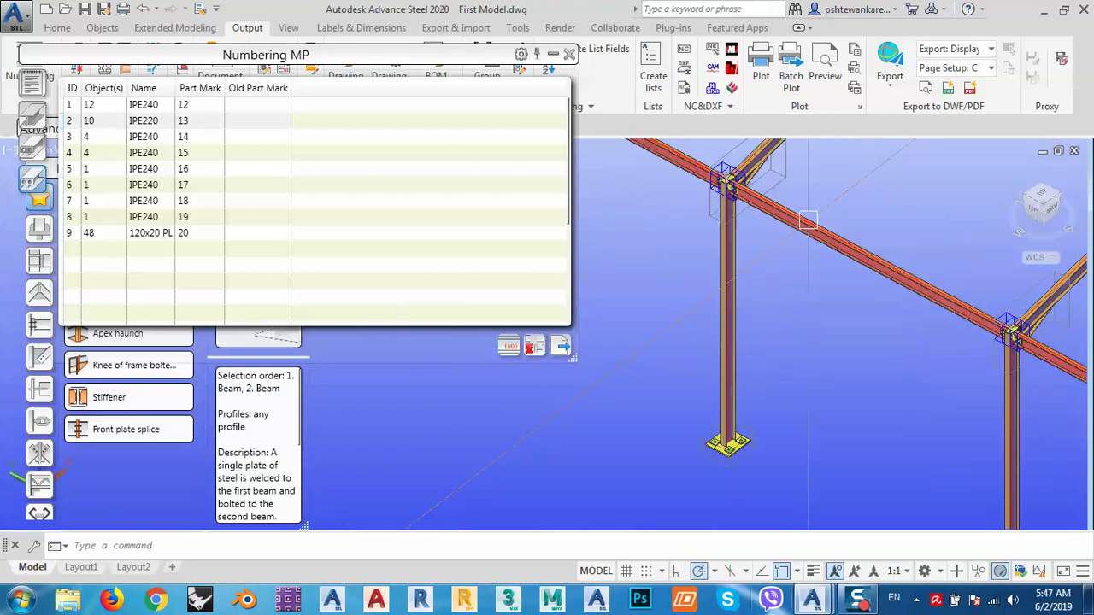
{"action": "scroll", "coordinate": [791, 245], "scroll_direction": "down", "scroll_amount": 8}
{"action": "scroll", "coordinate": [731, 285], "scroll_direction": "up", "scroll_amount": 3}
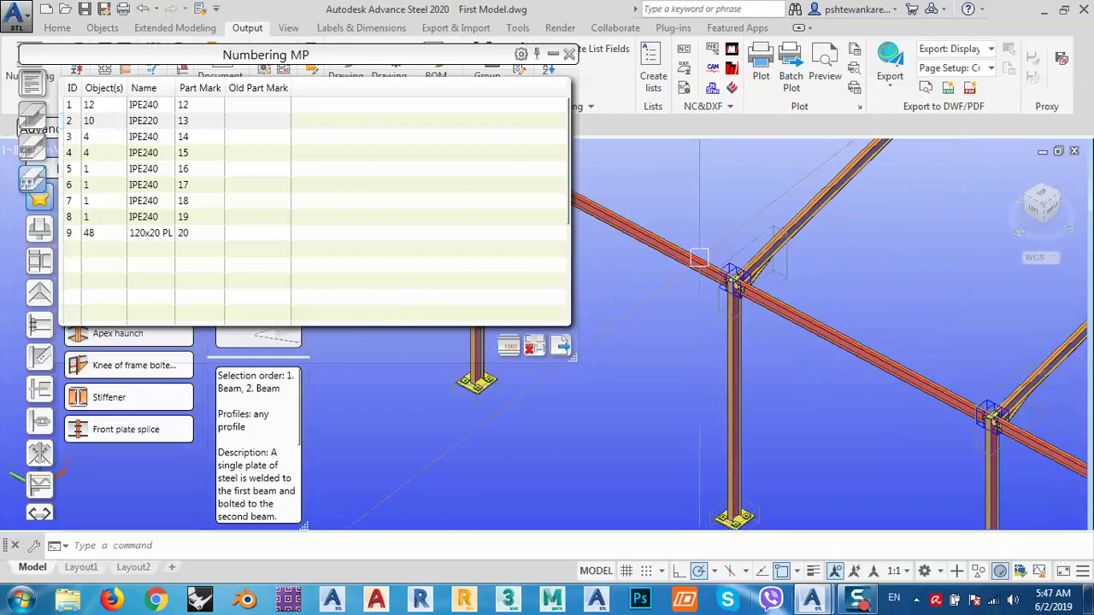
{"action": "scroll", "coordinate": [752, 299], "scroll_direction": "up", "scroll_amount": 2}
{"action": "scroll", "coordinate": [735, 308], "scroll_direction": "down", "scroll_amount": 3}
{"action": "scroll", "coordinate": [705, 304], "scroll_direction": "down", "scroll_amount": 4}
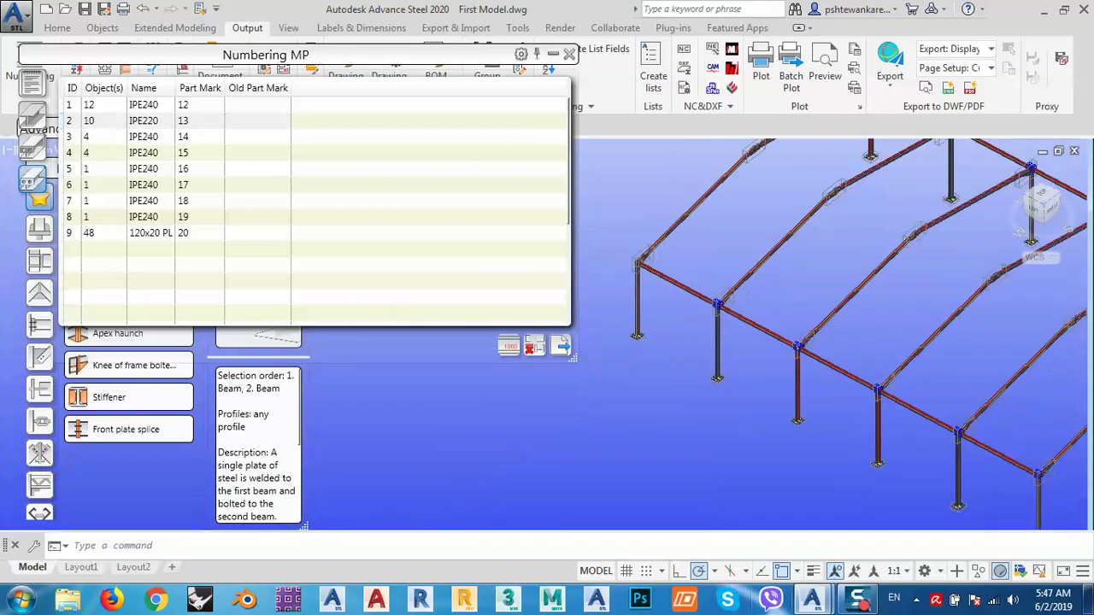
Select the IPE240 entry with part mark 14 and examine the matching columns in the frame.
{"action": "left_click", "coordinate": [109, 139]}
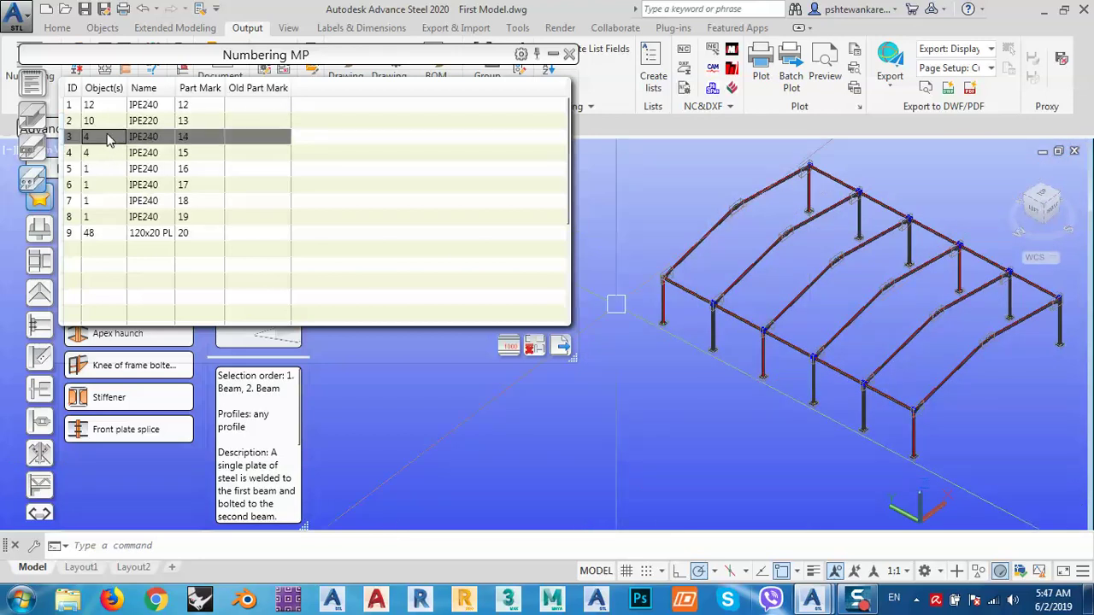
{"action": "scroll", "coordinate": [796, 384], "scroll_direction": "up", "scroll_amount": 5}
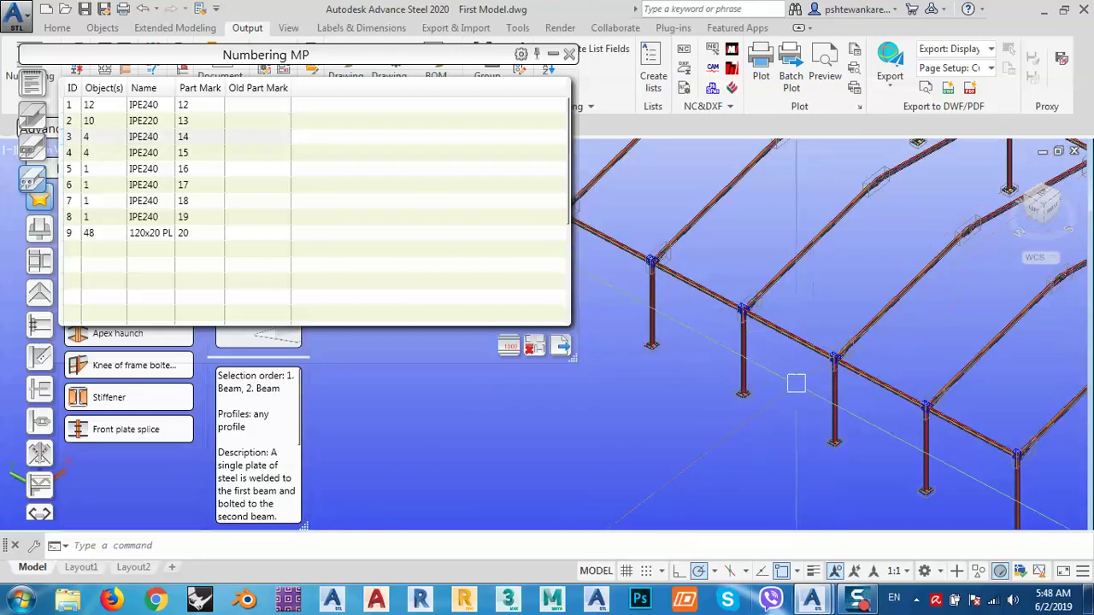
{"action": "scroll", "coordinate": [796, 384], "scroll_direction": "up", "scroll_amount": 2}
{"action": "scroll", "coordinate": [734, 325], "scroll_direction": "down", "scroll_amount": 2}
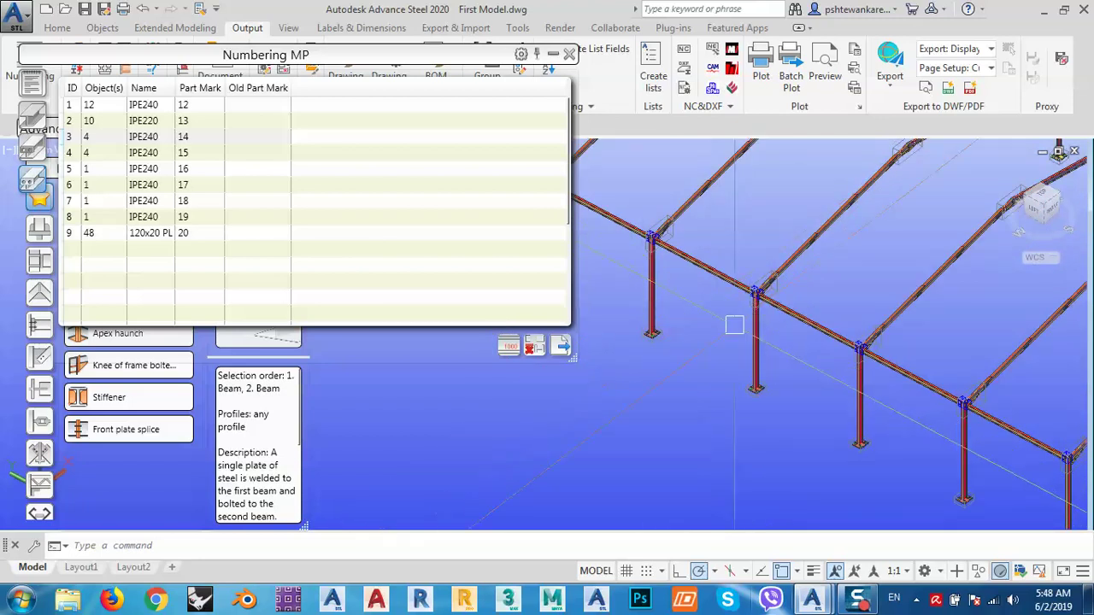
{"action": "scroll", "coordinate": [822, 436], "scroll_direction": "down", "scroll_amount": 3}
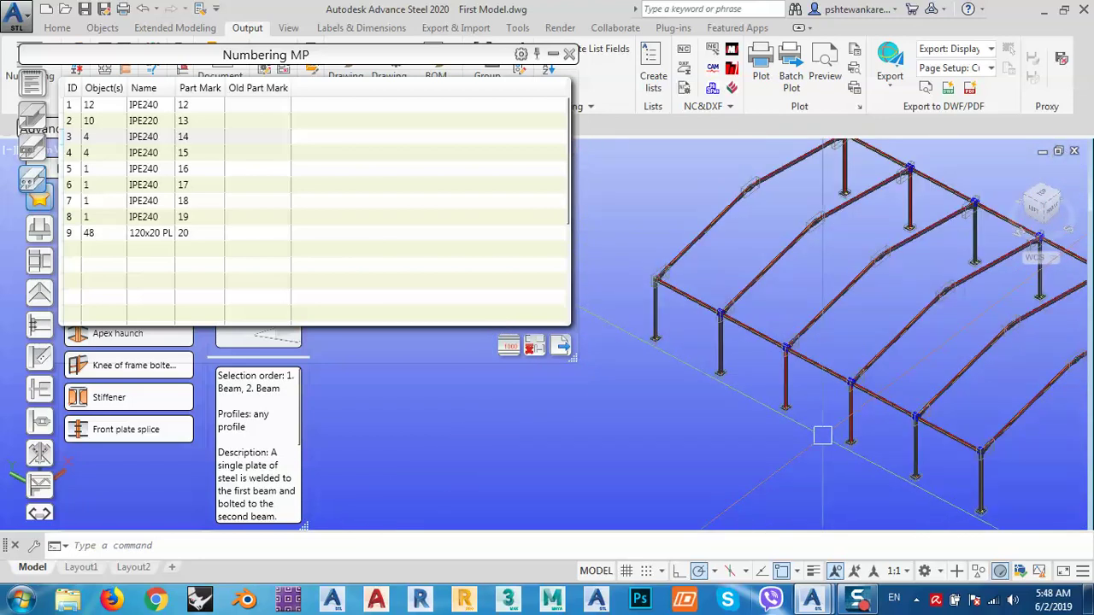
{"action": "middle_click_drag", "start_coordinate": [822, 436], "coordinate": [795, 431], "text": "shift"}
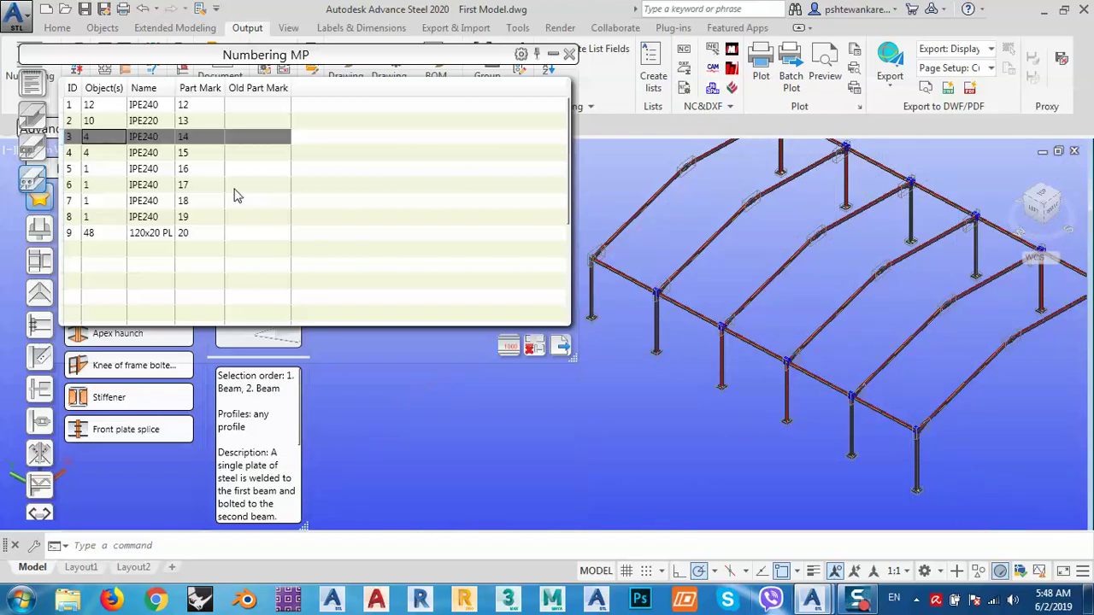
Select the IPE240 entry with part mark 15 and examine the matching columns in the frame.
{"action": "left_click", "coordinate": [98, 154]}
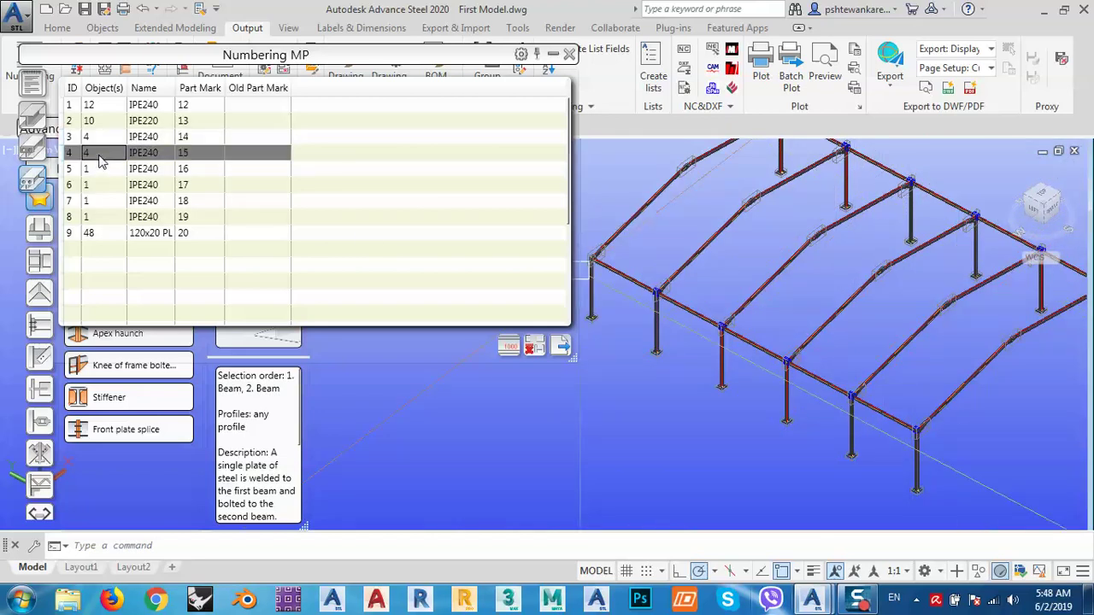
{"action": "middle_click_drag", "start_coordinate": [921, 186], "coordinate": [851, 268]}
{"action": "scroll", "coordinate": [850, 268], "scroll_direction": "up", "scroll_amount": 6}
{"action": "scroll", "coordinate": [826, 304], "scroll_direction": "up", "scroll_amount": 3}
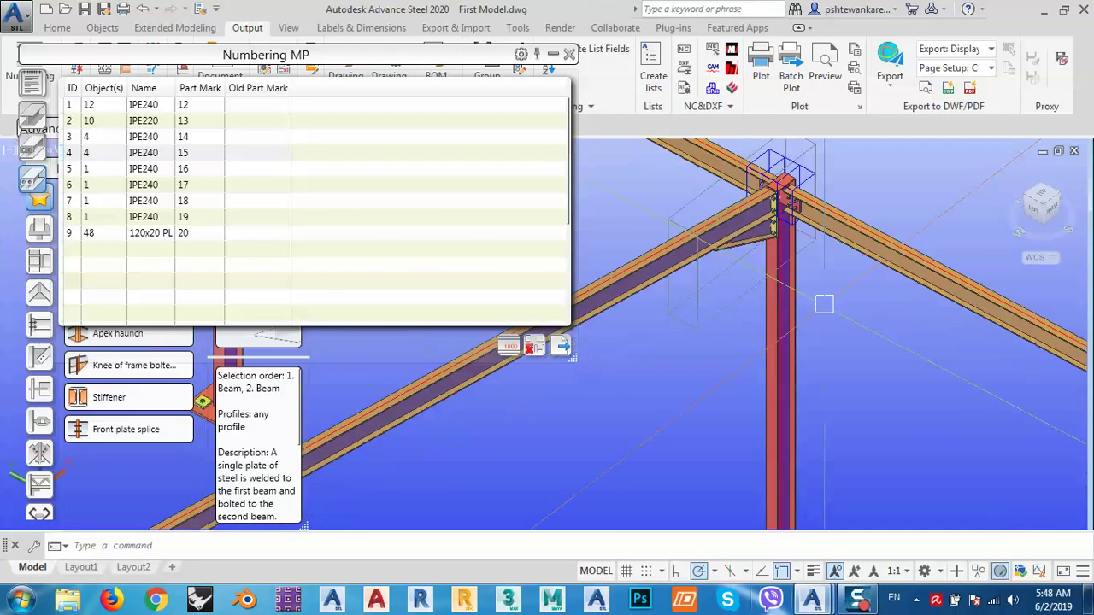
{"action": "scroll", "coordinate": [824, 305], "scroll_direction": "down", "scroll_amount": 10}
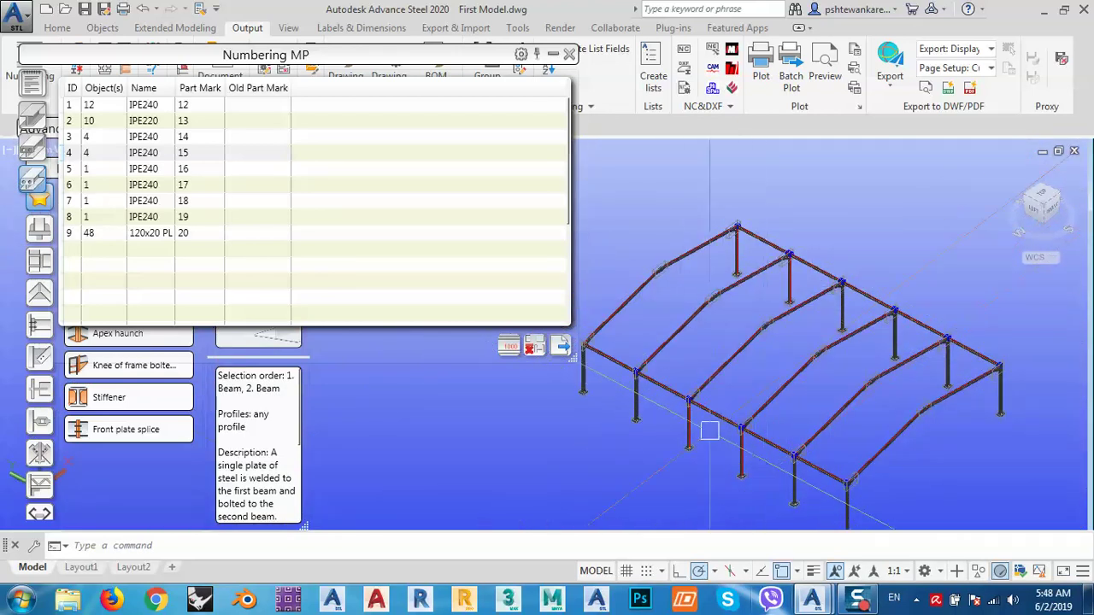
{"action": "middle_click_drag", "start_coordinate": [761, 465], "coordinate": [769, 394]}
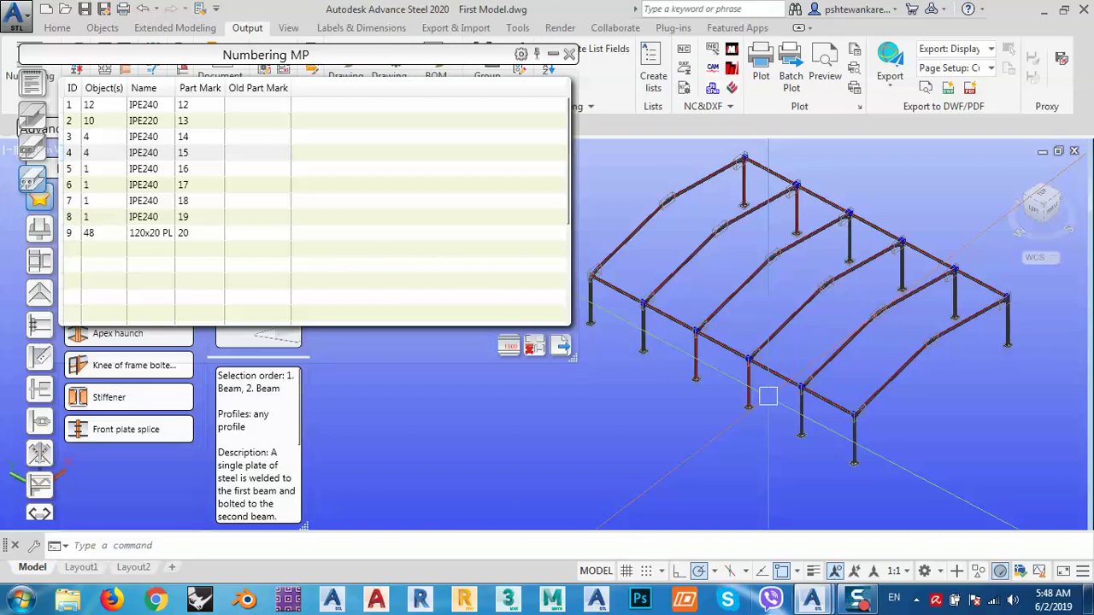
Select the IPE240 entry with part mark 16, examine the frame's columns for it, and close the numbering results.
{"action": "left_click", "coordinate": [102, 170]}
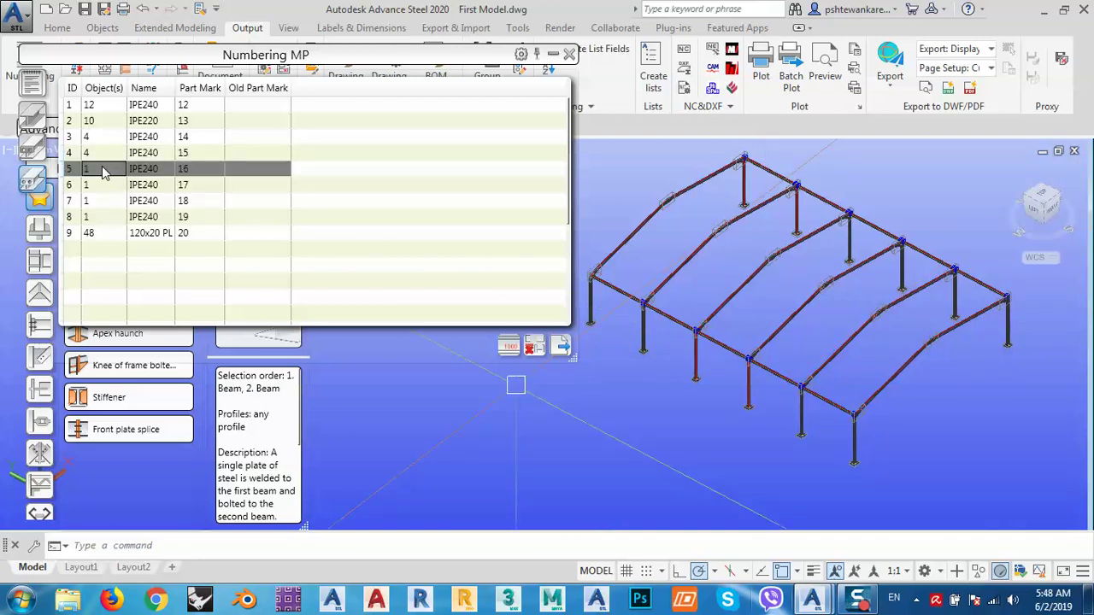
{"action": "middle_click_drag", "start_coordinate": [748, 171], "coordinate": [801, 213]}
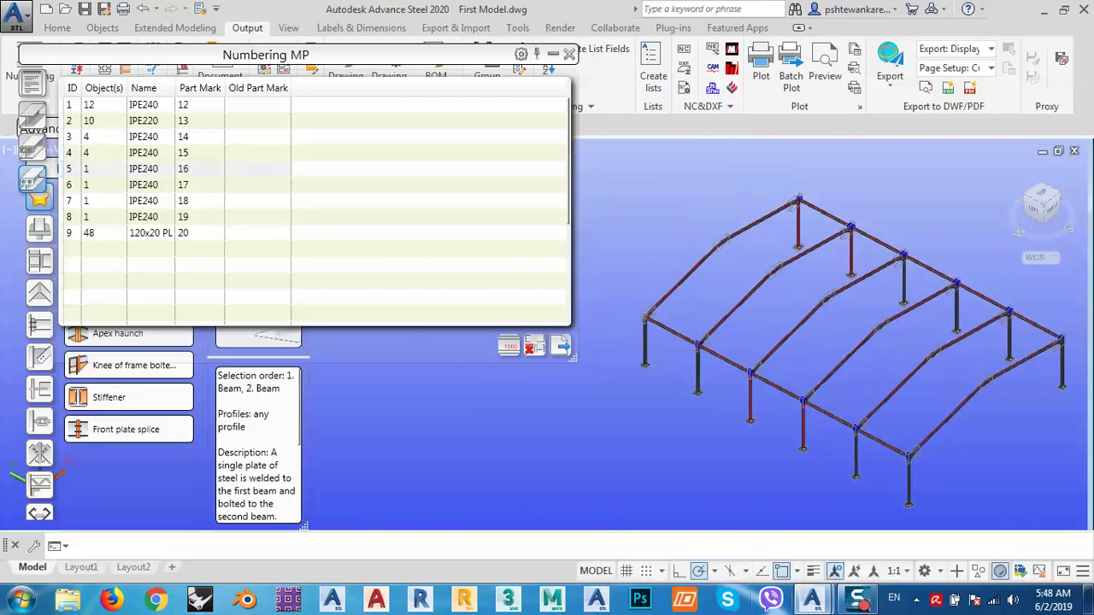
{"action": "scroll", "coordinate": [801, 212], "scroll_direction": "up", "scroll_amount": 8}
{"action": "scroll", "coordinate": [801, 213], "scroll_direction": "down", "scroll_amount": 8}
{"action": "scroll", "coordinate": [661, 316], "scroll_direction": "up", "scroll_amount": 3}
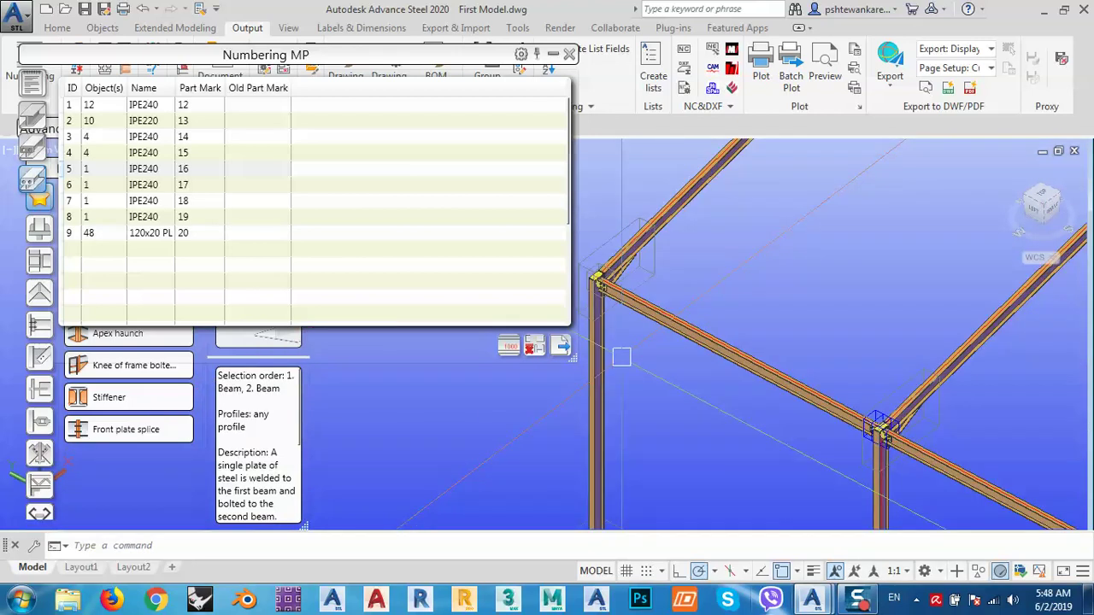
{"action": "scroll", "coordinate": [660, 317], "scroll_direction": "down", "scroll_amount": 5}
{"action": "scroll", "coordinate": [782, 381], "scroll_direction": "up", "scroll_amount": 8}
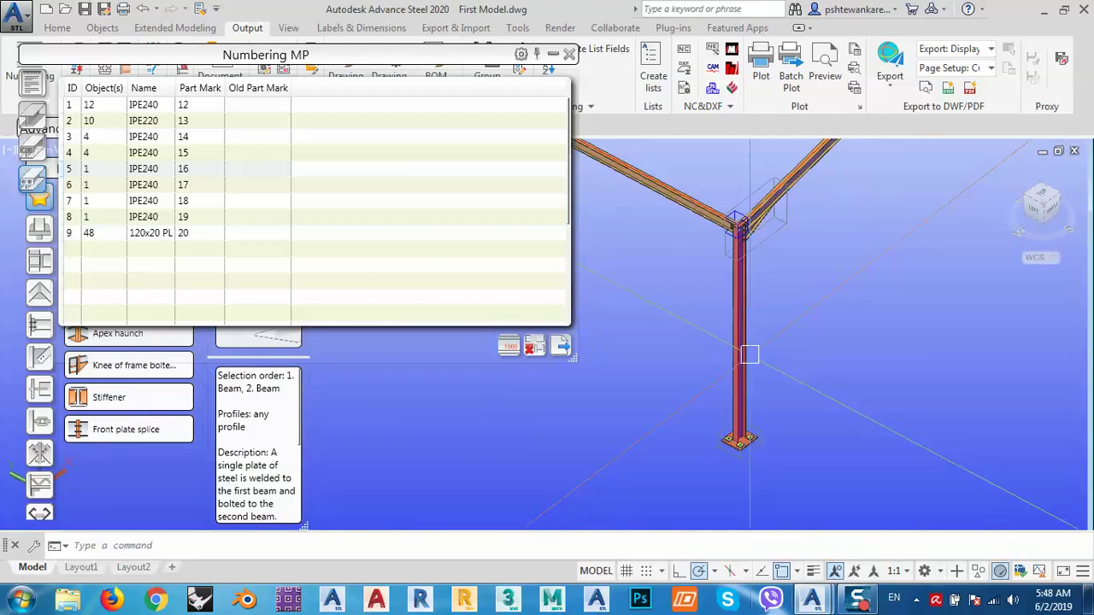
{"action": "scroll", "coordinate": [765, 272], "scroll_direction": "down", "scroll_amount": 5}
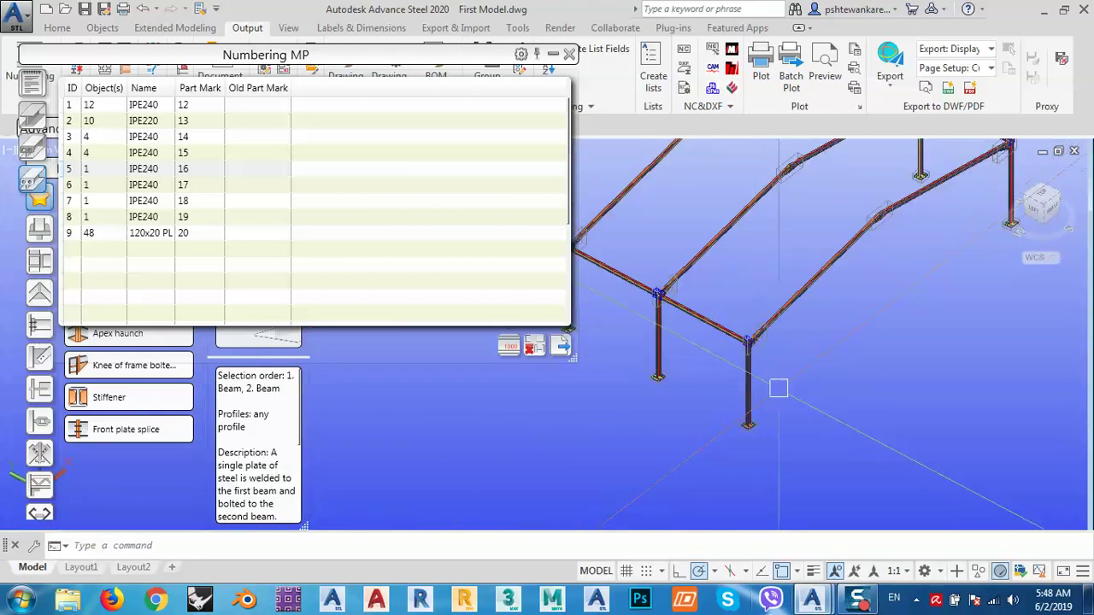
{"action": "scroll", "coordinate": [781, 453], "scroll_direction": "down", "scroll_amount": 5}
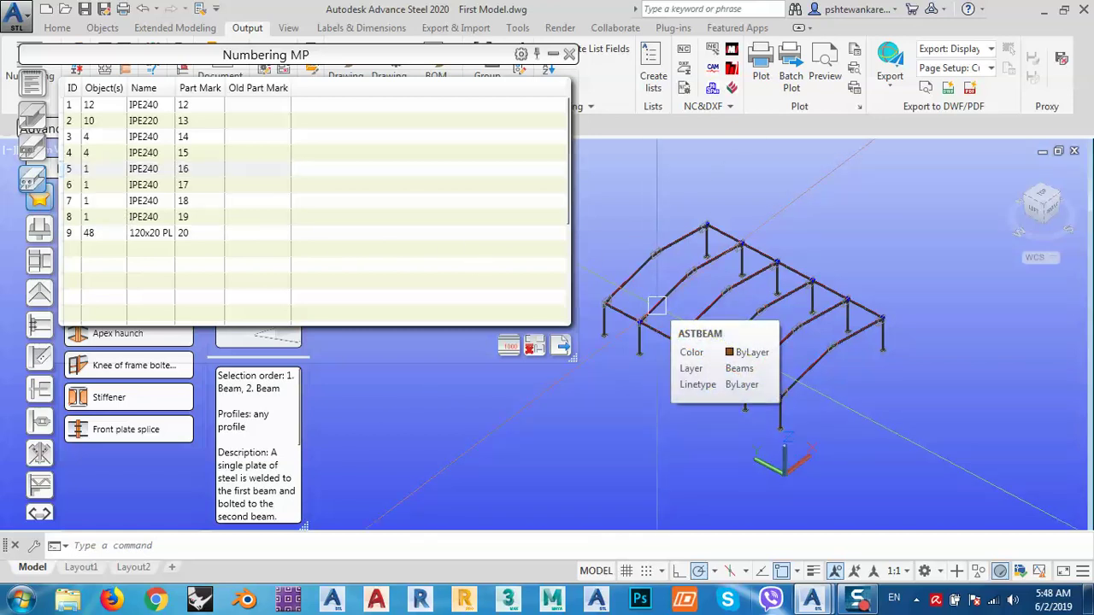
{"action": "left_click", "coordinate": [568, 53]}
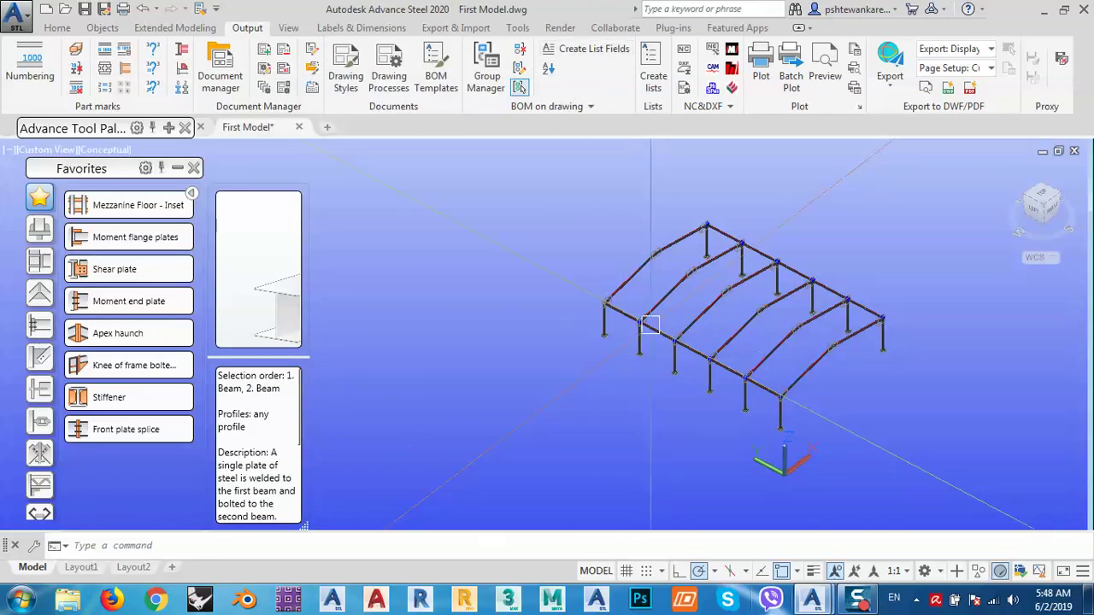
Expand the Advance Tool Palette, move it clear of the Favorites palette and display its Selection tools.
{"action": "scroll", "coordinate": [672, 283], "scroll_direction": "up", "scroll_amount": 5}
{"action": "middle_click_drag", "start_coordinate": [672, 283], "coordinate": [608, 293]}
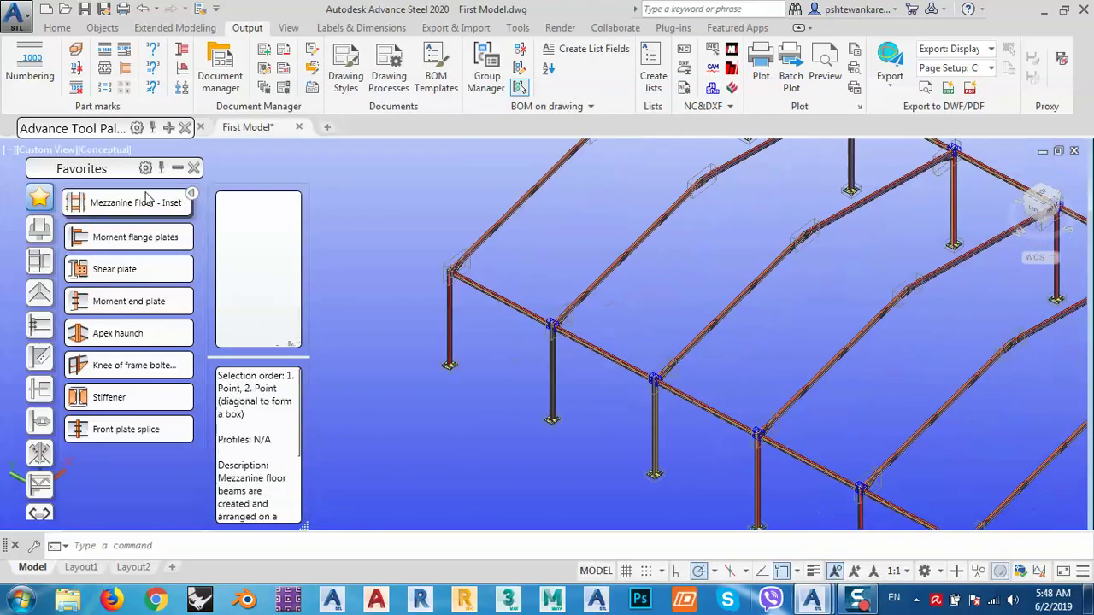
{"action": "left_click", "coordinate": [169, 129]}
{"action": "left_click_drag", "start_coordinate": [85, 131], "coordinate": [398, 76]}
{"action": "left_click", "coordinate": [343, 229]}
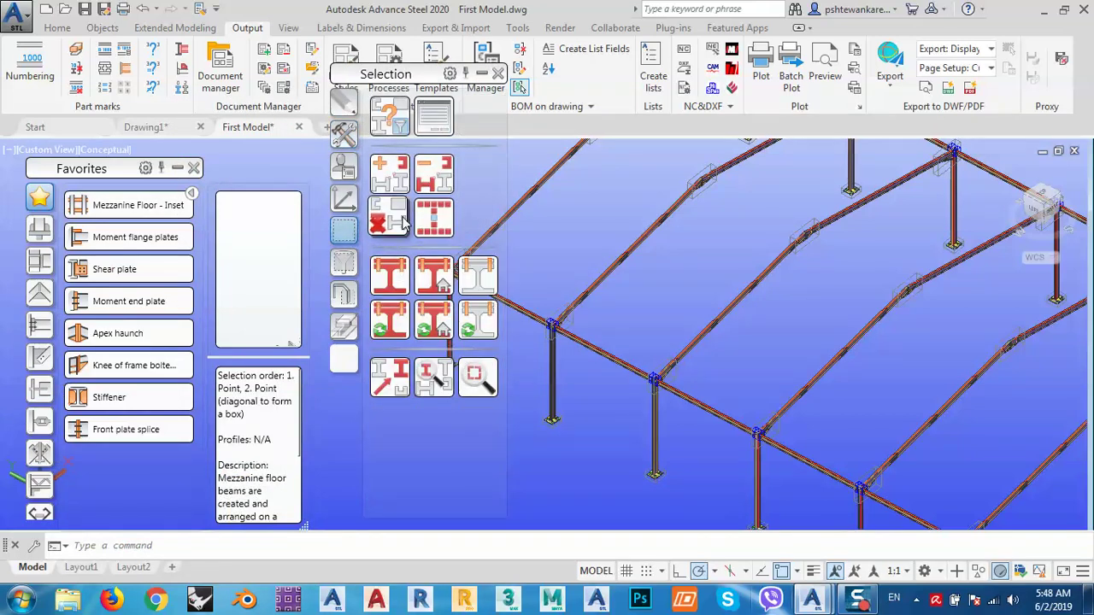
{"action": "scroll", "coordinate": [658, 316], "scroll_direction": "down", "scroll_amount": 1}
{"action": "key", "text": "Escape"}
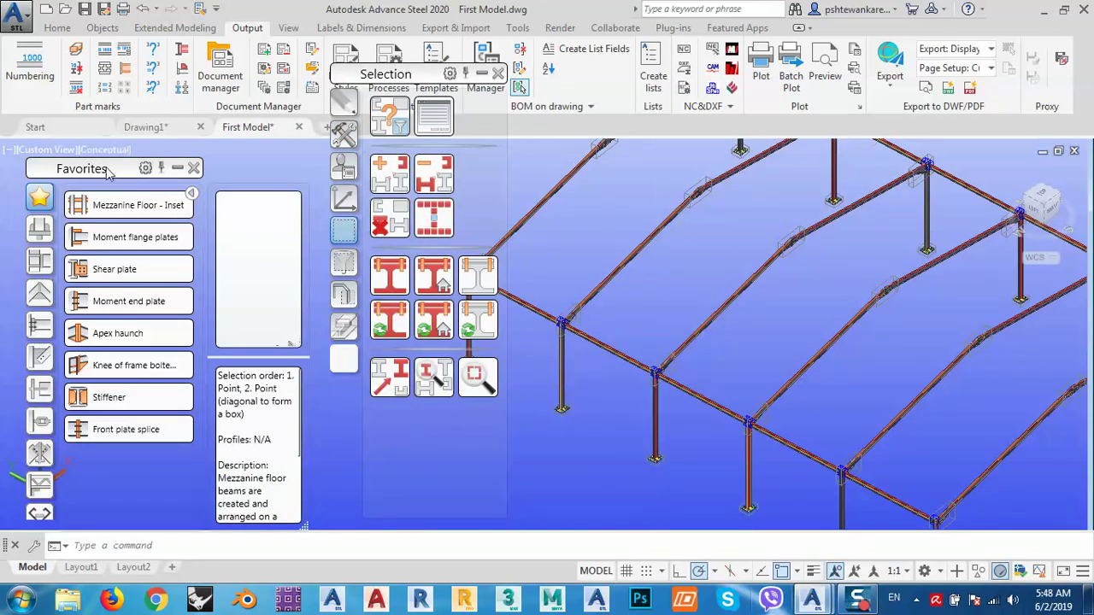
Close the Favorites connection palette and move the Selection tool palette into the space it occupied, clear of the model.
{"action": "left_click_drag", "start_coordinate": [108, 170], "coordinate": [118, 182]}
{"action": "left_click", "coordinate": [203, 179]}
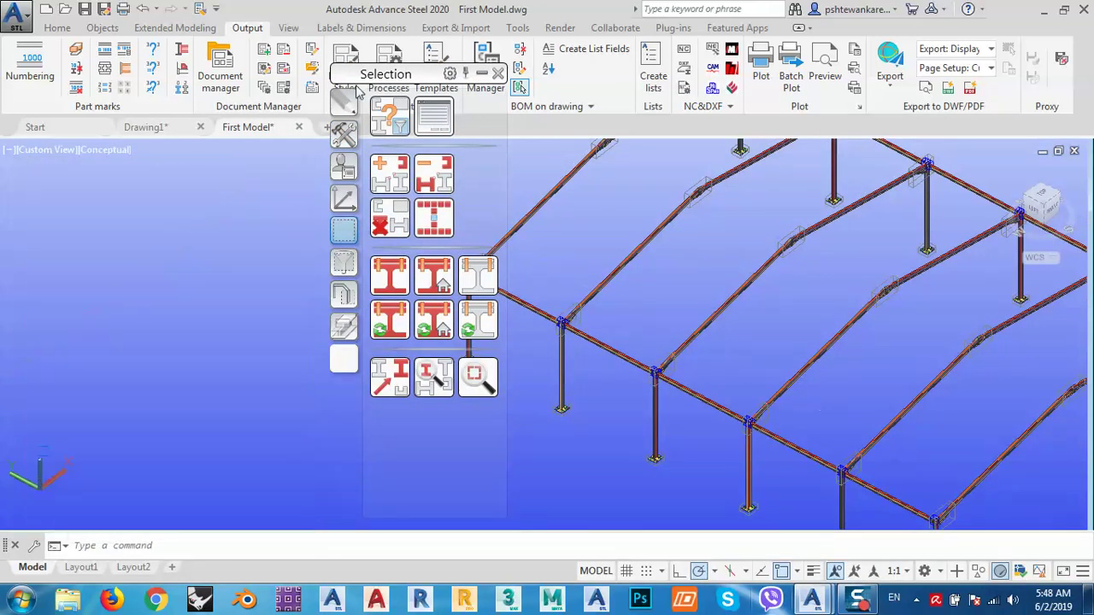
{"action": "left_click_drag", "start_coordinate": [369, 74], "coordinate": [322, 96]}
{"action": "left_click_drag", "start_coordinate": [193, 151], "coordinate": [54, 186]}
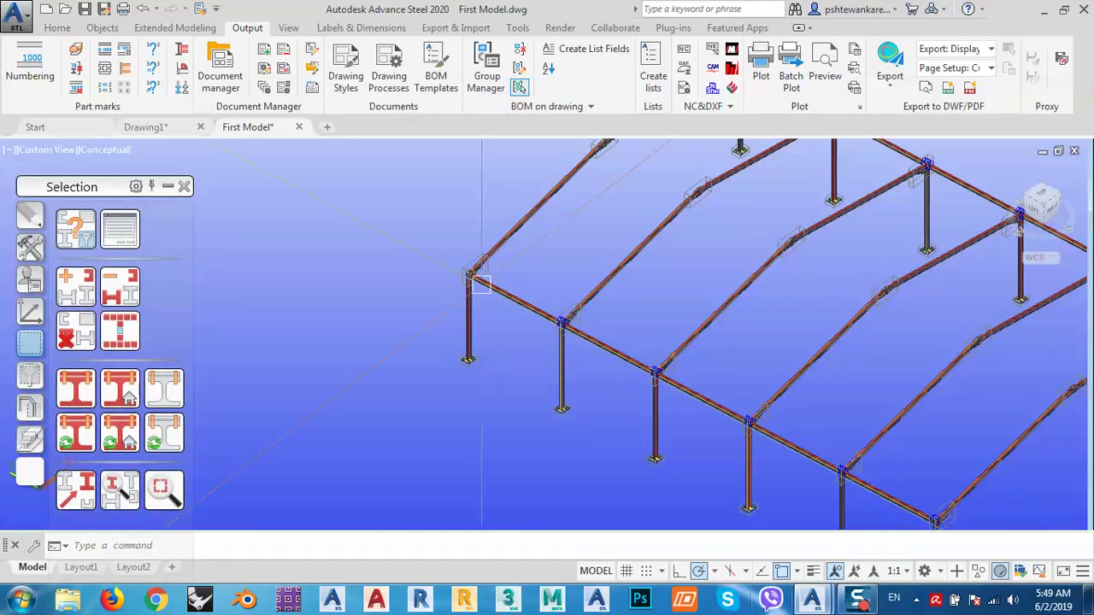
Display all parts identical to the third column along the front eave and examine them in the frame.
{"action": "scroll", "coordinate": [514, 275], "scroll_direction": "down", "scroll_amount": 2}
{"action": "scroll", "coordinate": [514, 273], "scroll_direction": "down", "scroll_amount": 3}
{"action": "scroll", "coordinate": [631, 261], "scroll_direction": "up", "scroll_amount": 5}
{"action": "middle_click_drag", "start_coordinate": [630, 303], "coordinate": [597, 305]}
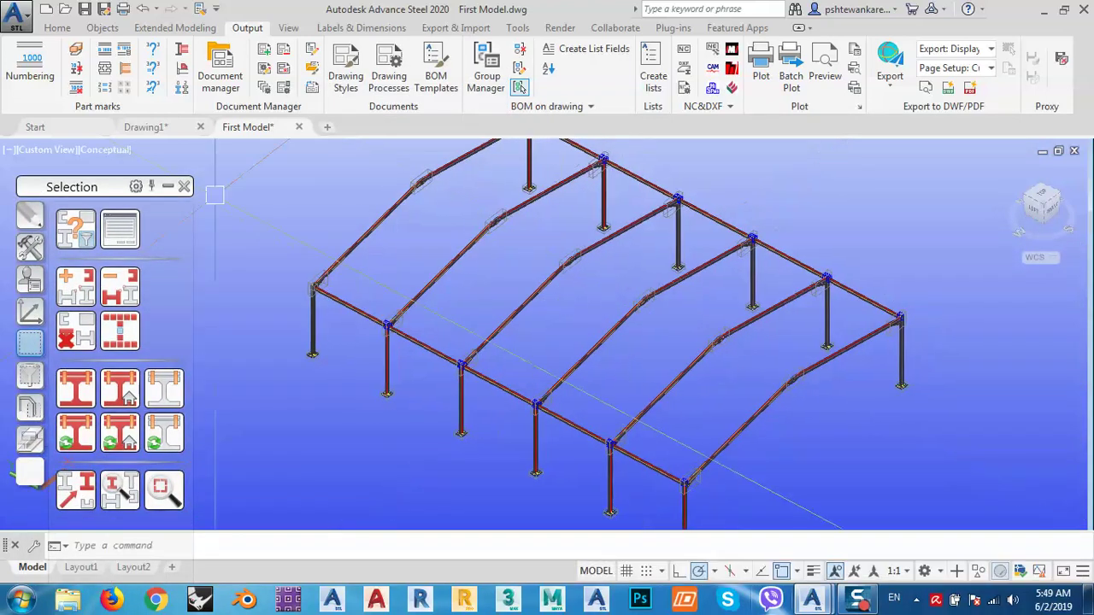
{"action": "left_click", "coordinate": [104, 89]}
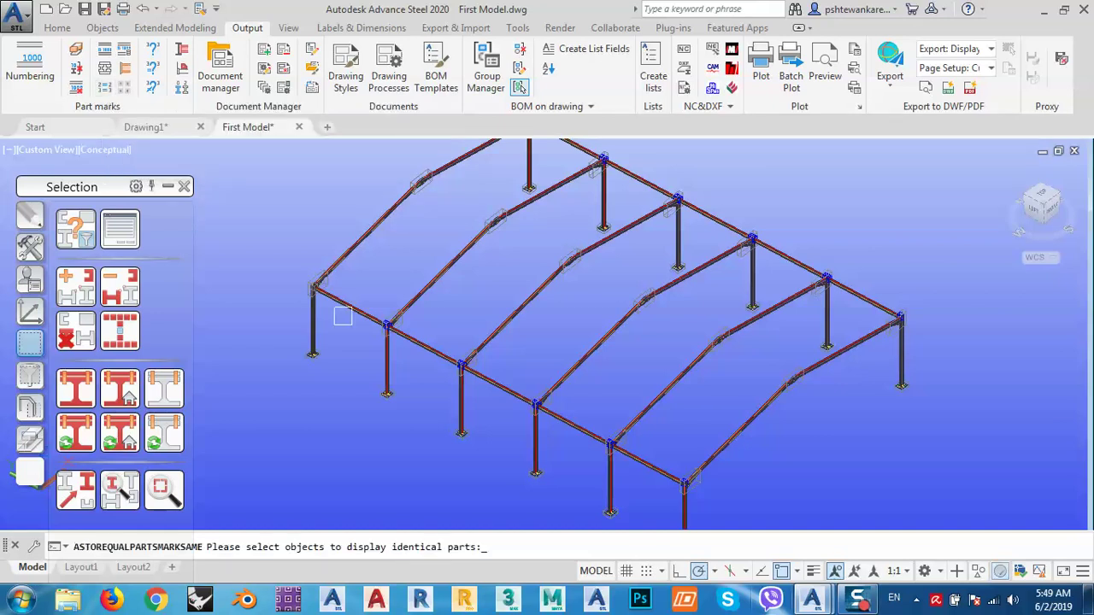
{"action": "left_click", "coordinate": [459, 402]}
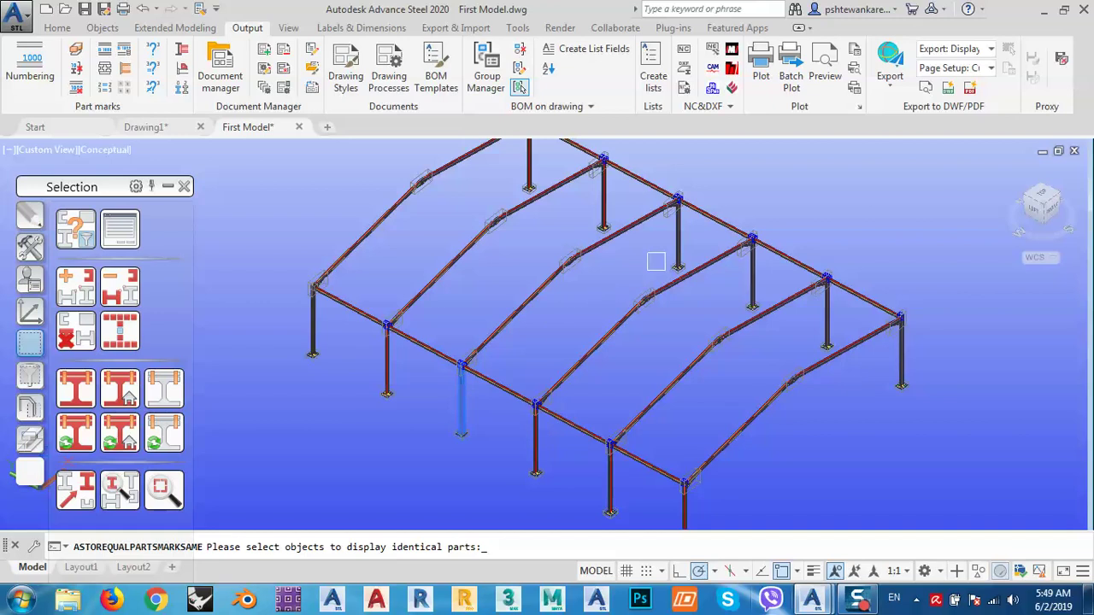
{"action": "key", "text": "Return"}
{"action": "scroll", "coordinate": [450, 416], "scroll_direction": "up", "scroll_amount": 6}
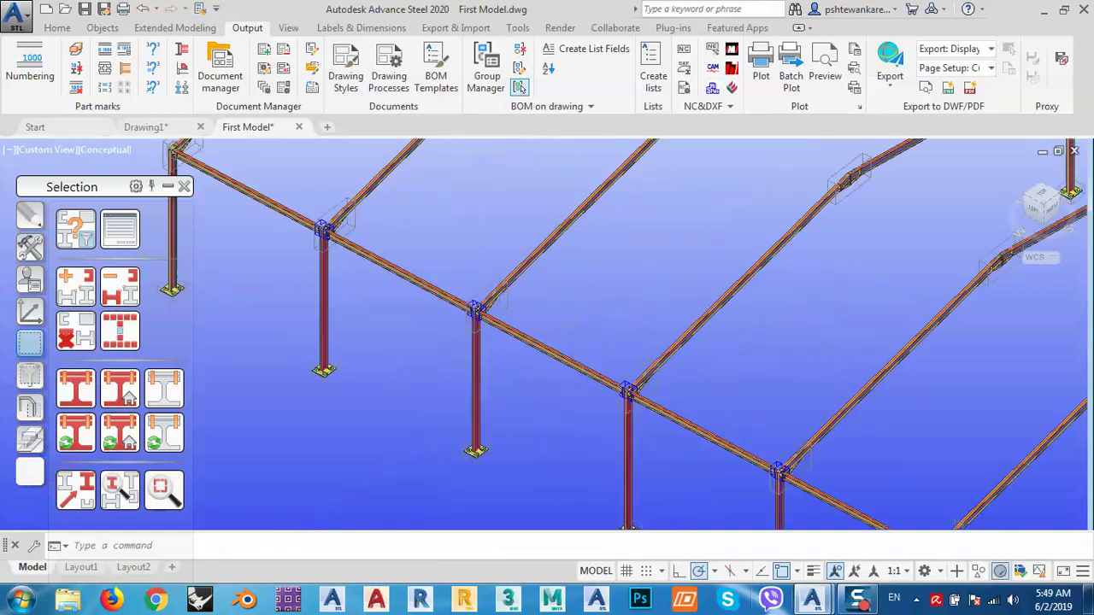
{"action": "scroll", "coordinate": [489, 377], "scroll_direction": "down", "scroll_amount": 5}
{"action": "scroll", "coordinate": [581, 439], "scroll_direction": "up", "scroll_amount": 2}
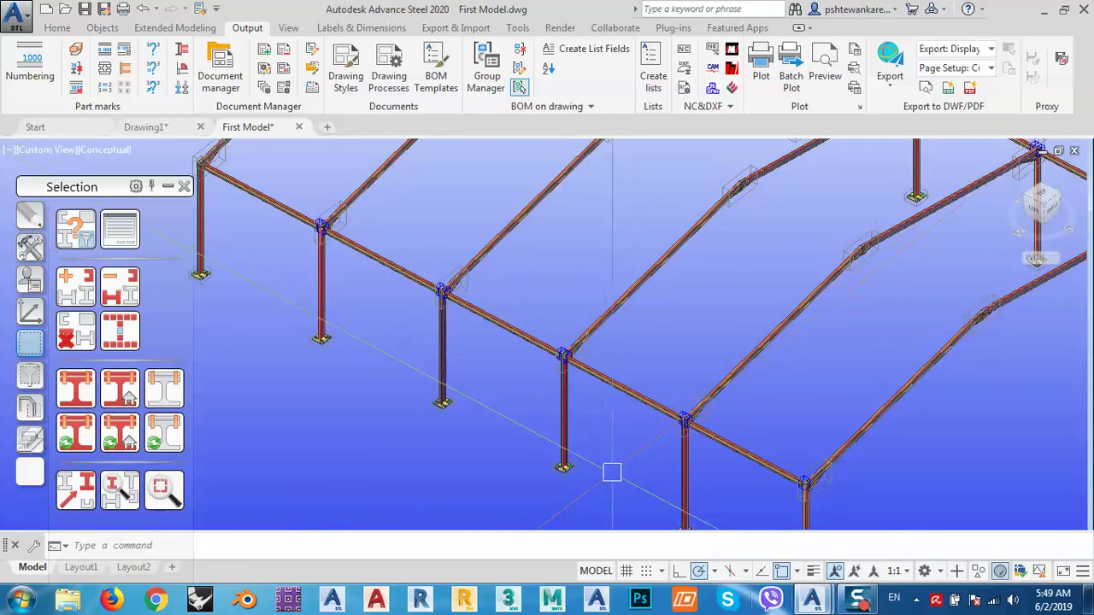
{"action": "scroll", "coordinate": [464, 399], "scroll_direction": "up", "scroll_amount": 2}
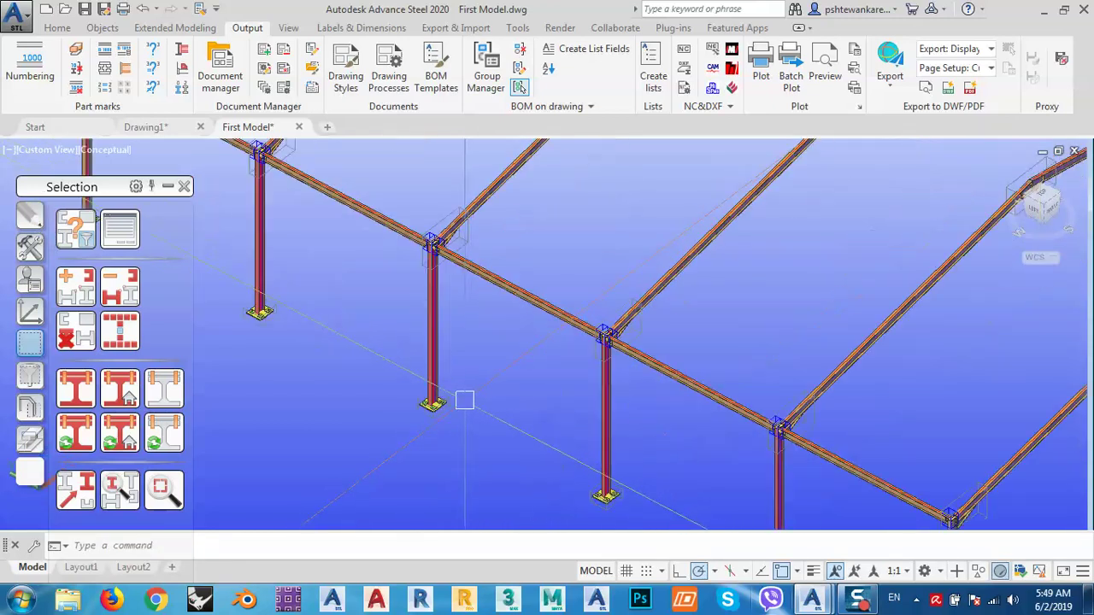
Display all parts identical to the first eave beam joining the front columns.
{"action": "left_click", "coordinate": [105, 97]}
{"action": "scroll", "coordinate": [352, 276], "scroll_direction": "down", "scroll_amount": 5}
{"action": "scroll", "coordinate": [291, 229], "scroll_direction": "up", "scroll_amount": 7}
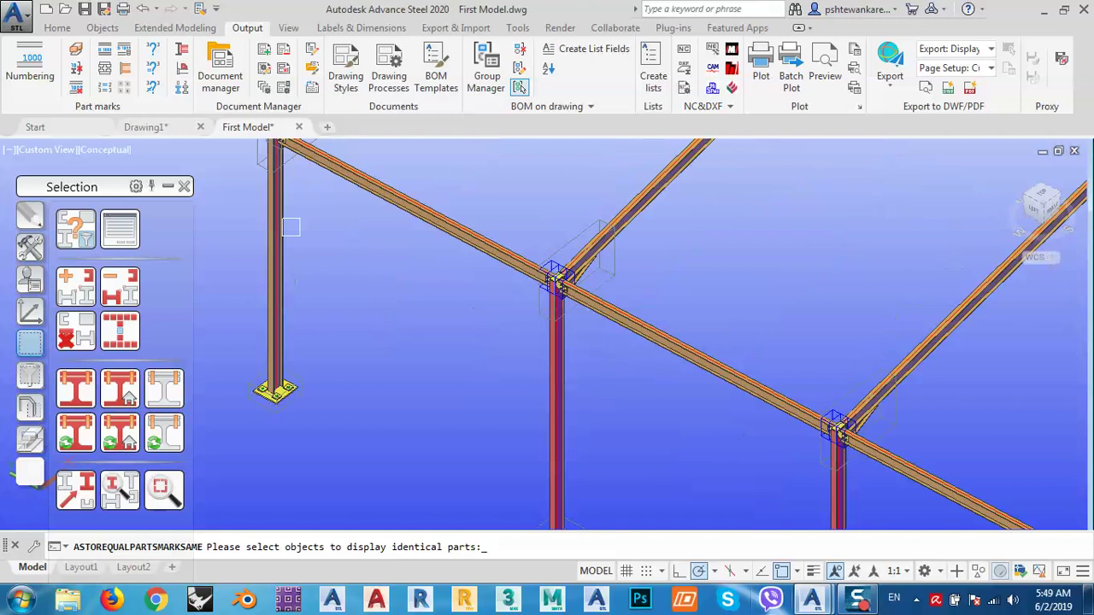
{"action": "scroll", "coordinate": [346, 326], "scroll_direction": "down", "scroll_amount": 5}
{"action": "scroll", "coordinate": [399, 315], "scroll_direction": "up", "scroll_amount": 7}
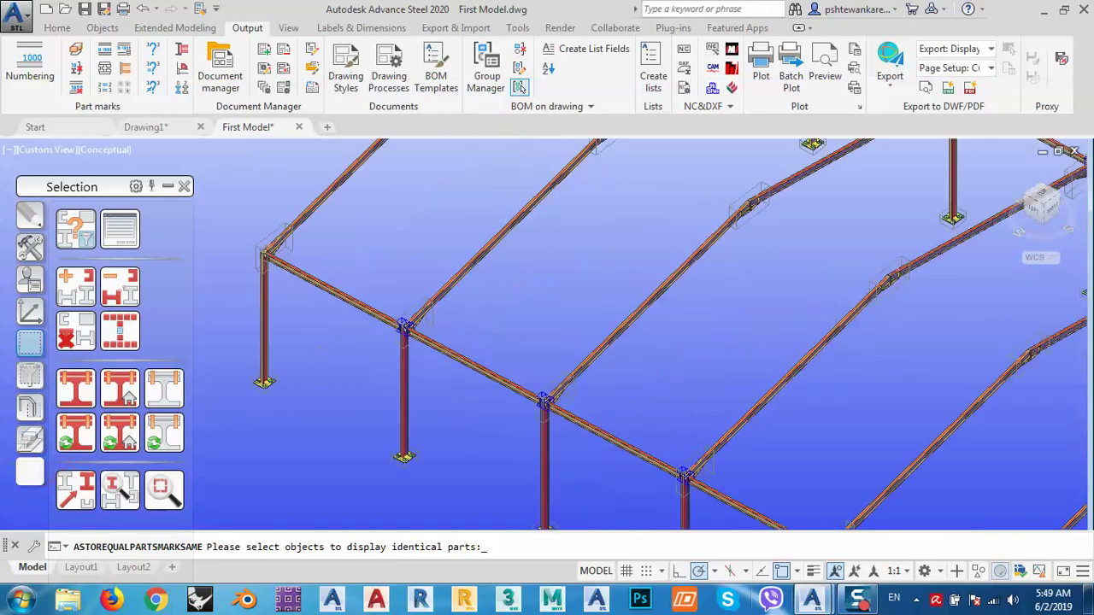
{"action": "left_click", "coordinate": [343, 307]}
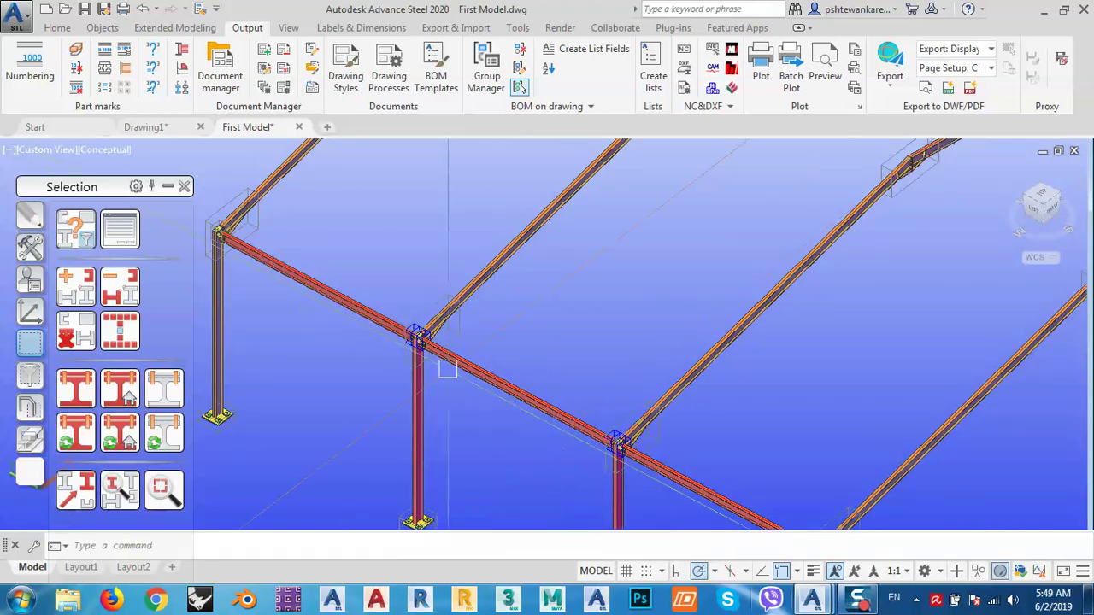
Clear the marked objects, mark the parts identical to the first front eave beam again, and examine them along the rear eave.
{"action": "left_click", "coordinate": [76, 339]}
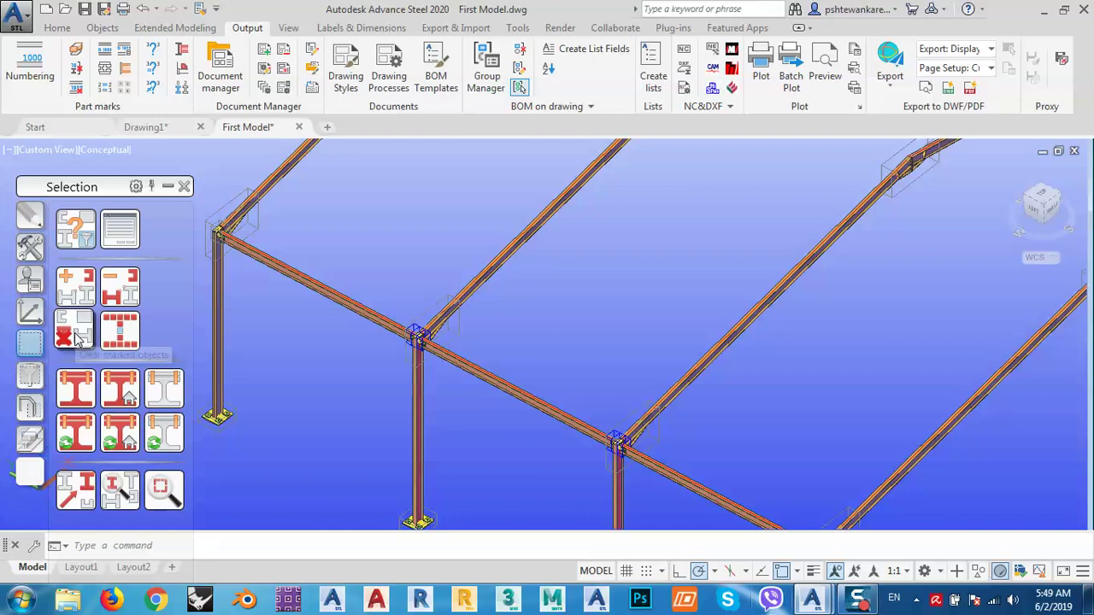
{"action": "left_click", "coordinate": [103, 89]}
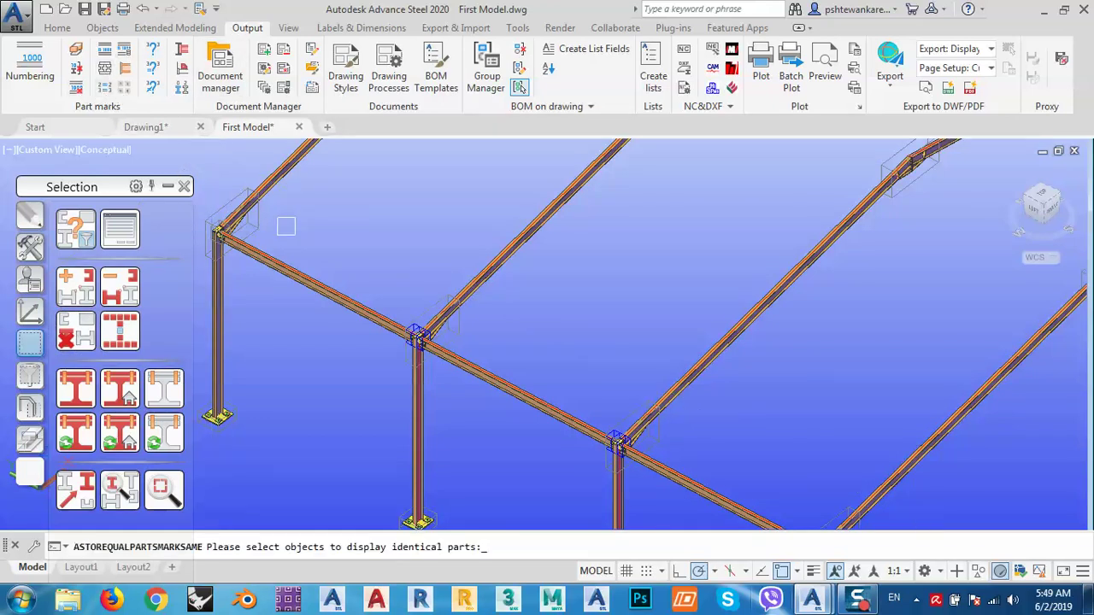
{"action": "left_click", "coordinate": [355, 286]}
{"action": "scroll", "coordinate": [650, 379], "scroll_direction": "down", "scroll_amount": 5}
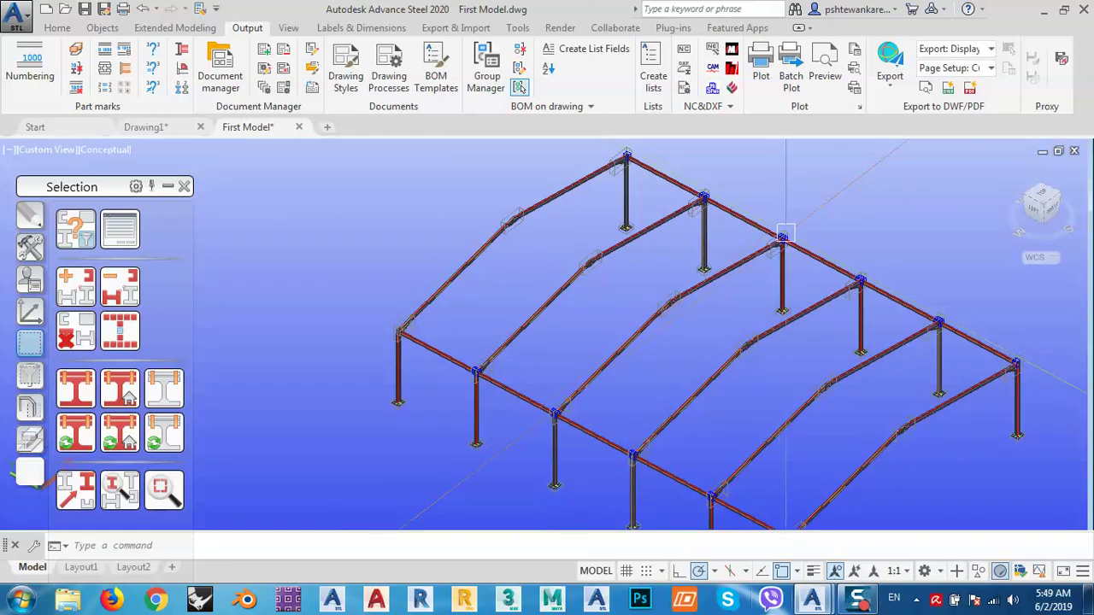
{"action": "scroll", "coordinate": [784, 235], "scroll_direction": "up", "scroll_amount": 5}
{"action": "scroll", "coordinate": [637, 244], "scroll_direction": "down", "scroll_amount": 2}
{"action": "scroll", "coordinate": [719, 286], "scroll_direction": "down", "scroll_amount": 4}
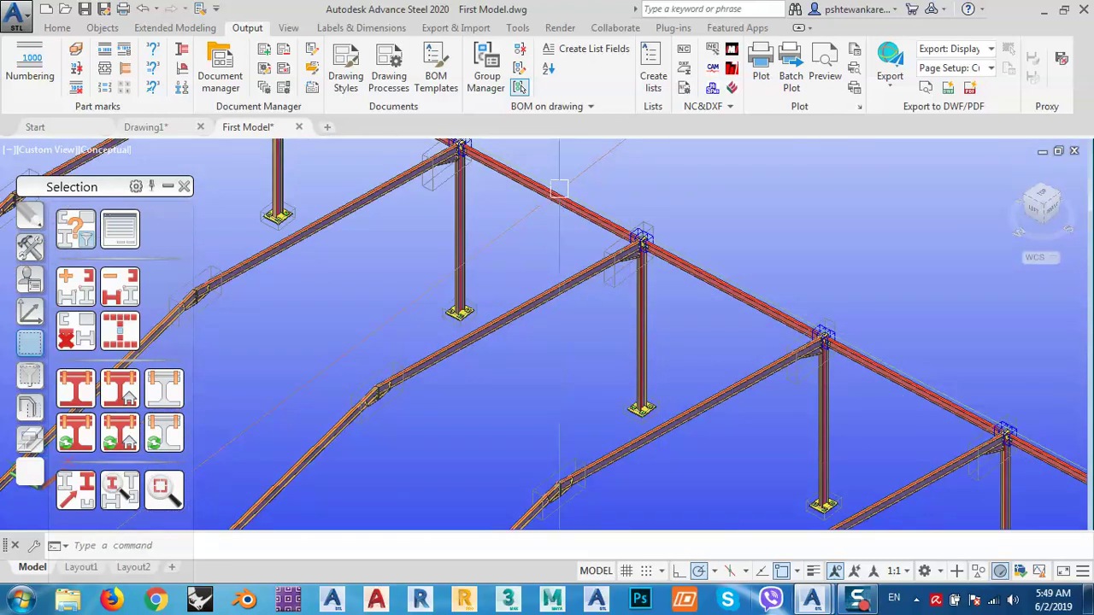
{"action": "scroll", "coordinate": [447, 279], "scroll_direction": "up", "scroll_amount": 7}
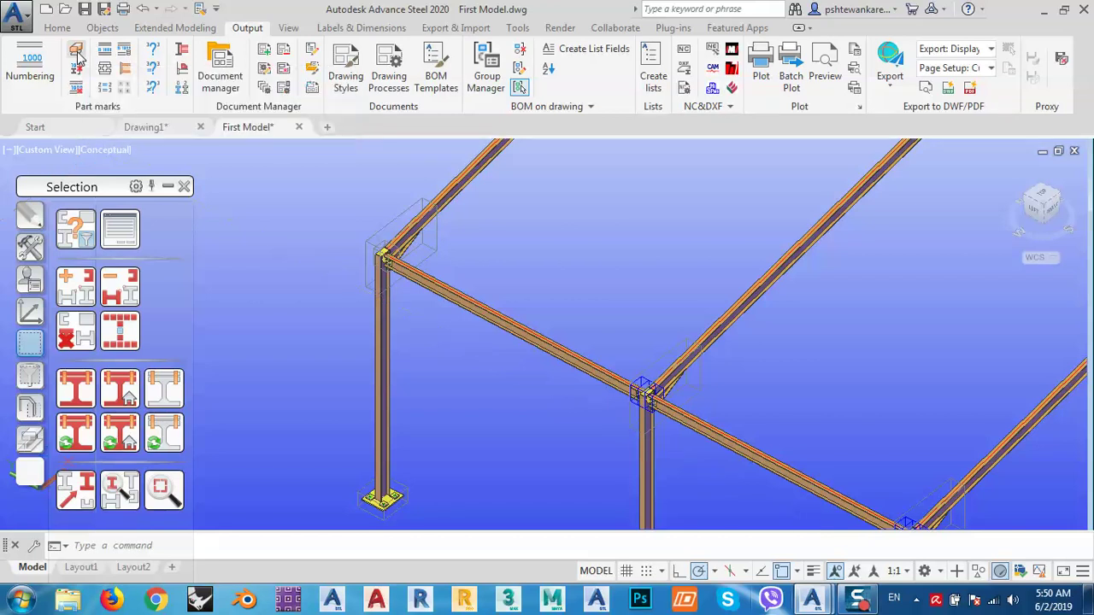
Try to display the differences between the third front column and the rear column of the same frame.
{"action": "mouse_move", "coordinate": [124, 130]}
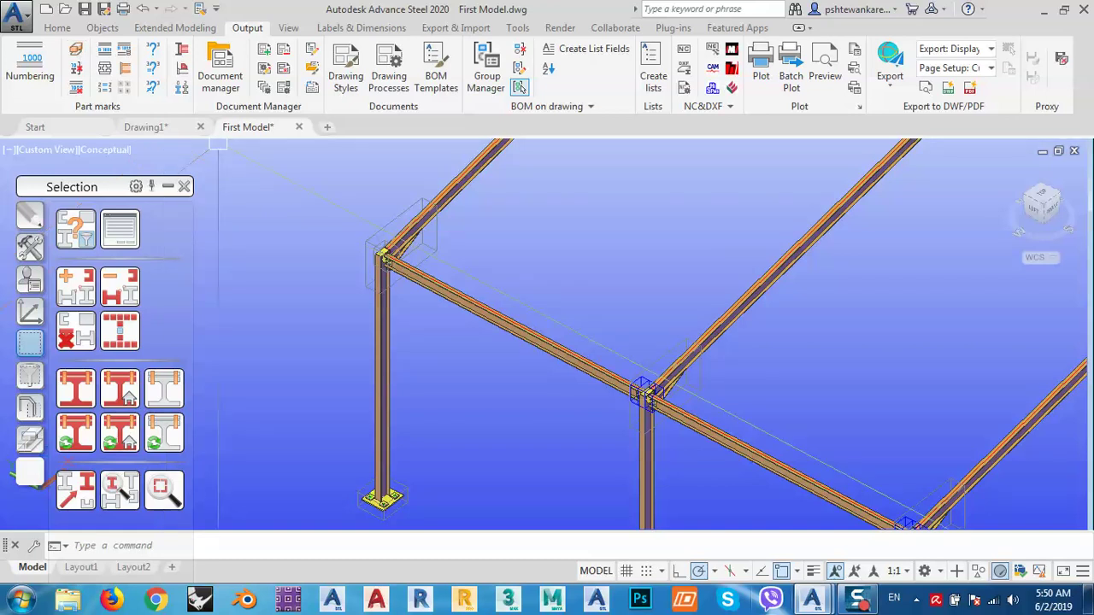
{"action": "left_click", "coordinate": [154, 88]}
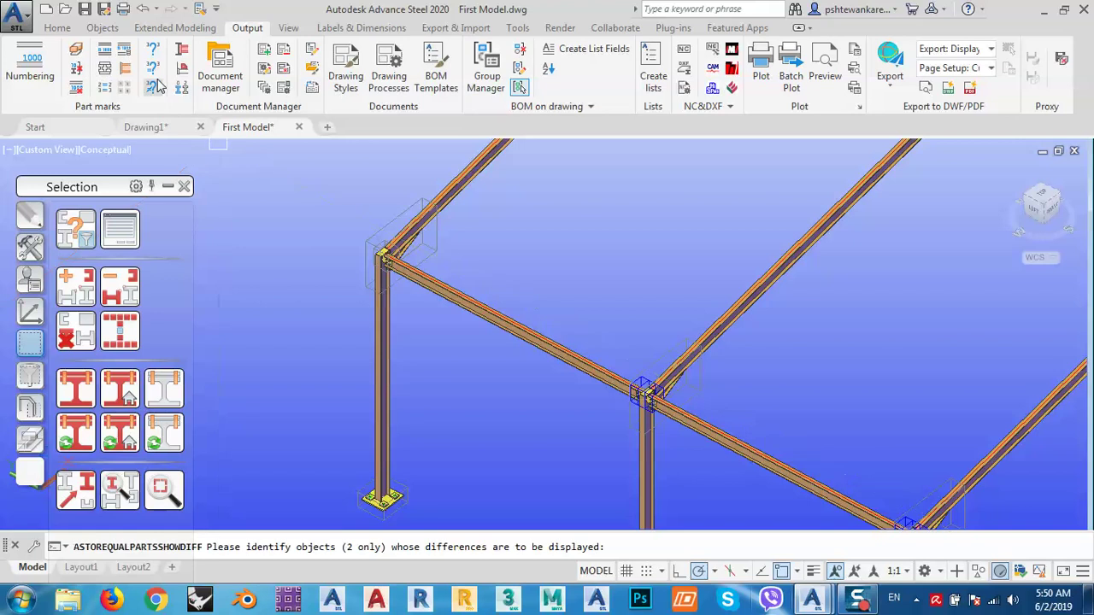
{"action": "scroll", "coordinate": [270, 194], "scroll_direction": "down", "scroll_amount": 5}
{"action": "scroll", "coordinate": [290, 194], "scroll_direction": "up", "scroll_amount": 3}
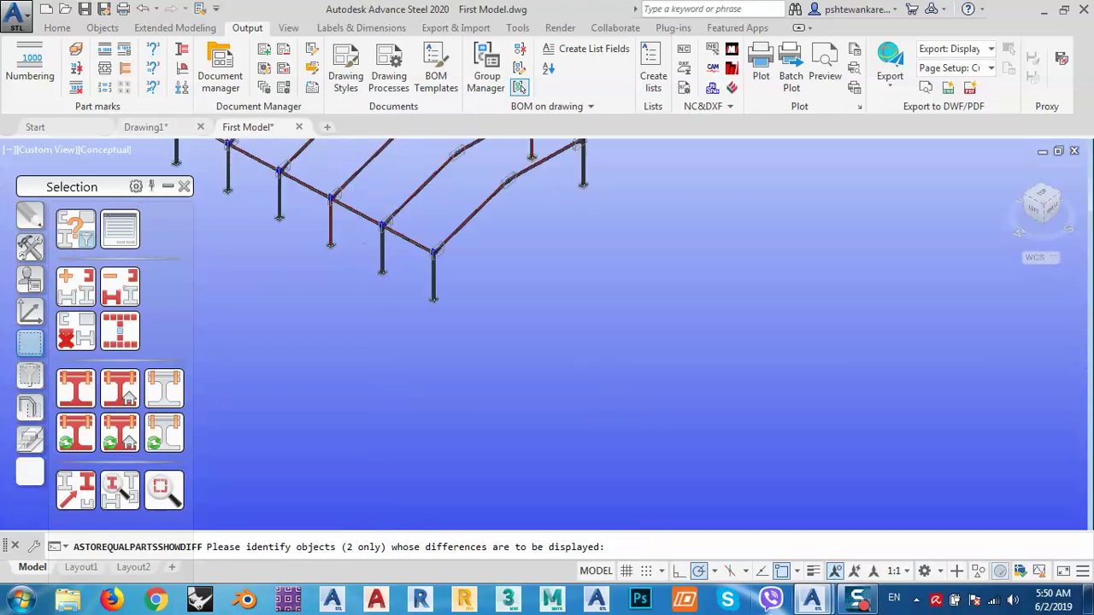
{"action": "middle_click_drag", "start_coordinate": [304, 217], "coordinate": [415, 352]}
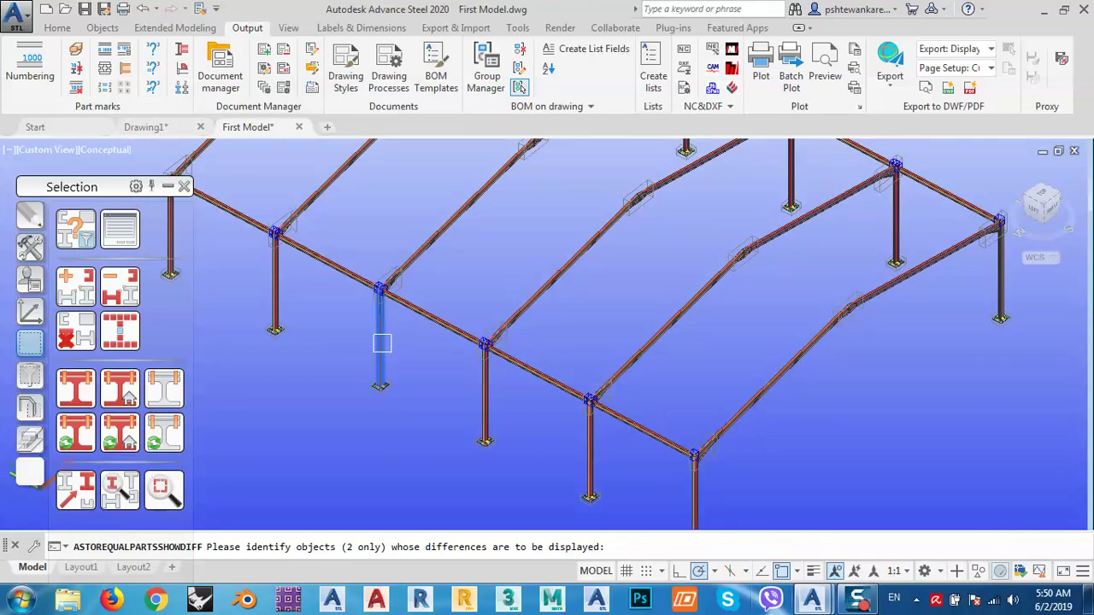
{"action": "middle_click_drag", "start_coordinate": [535, 244], "coordinate": [527, 317]}
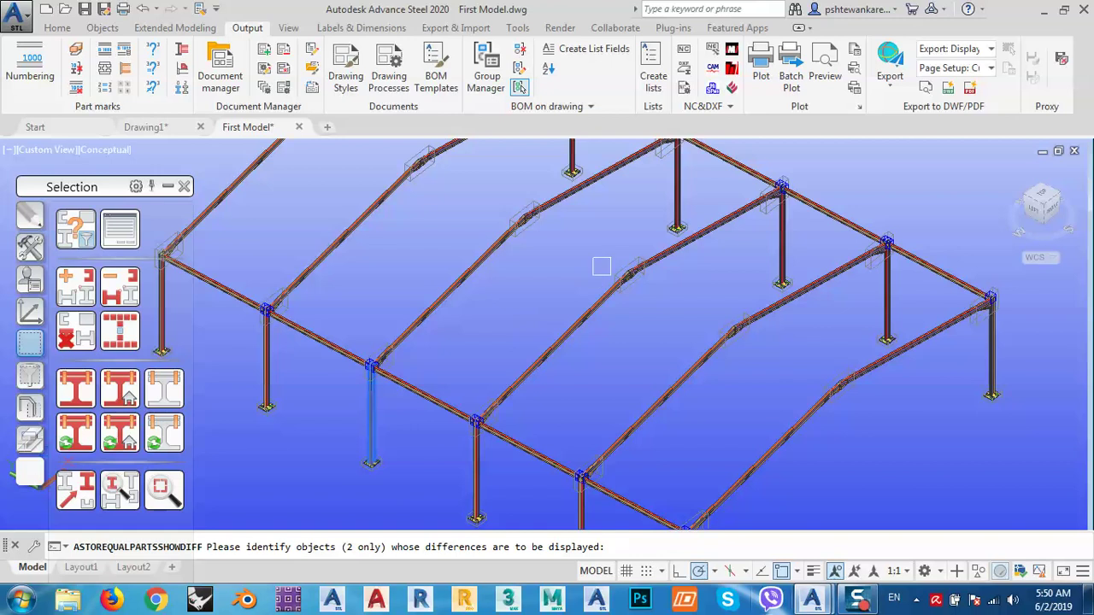
{"action": "left_click", "coordinate": [674, 192]}
{"action": "key", "text": "Return"}
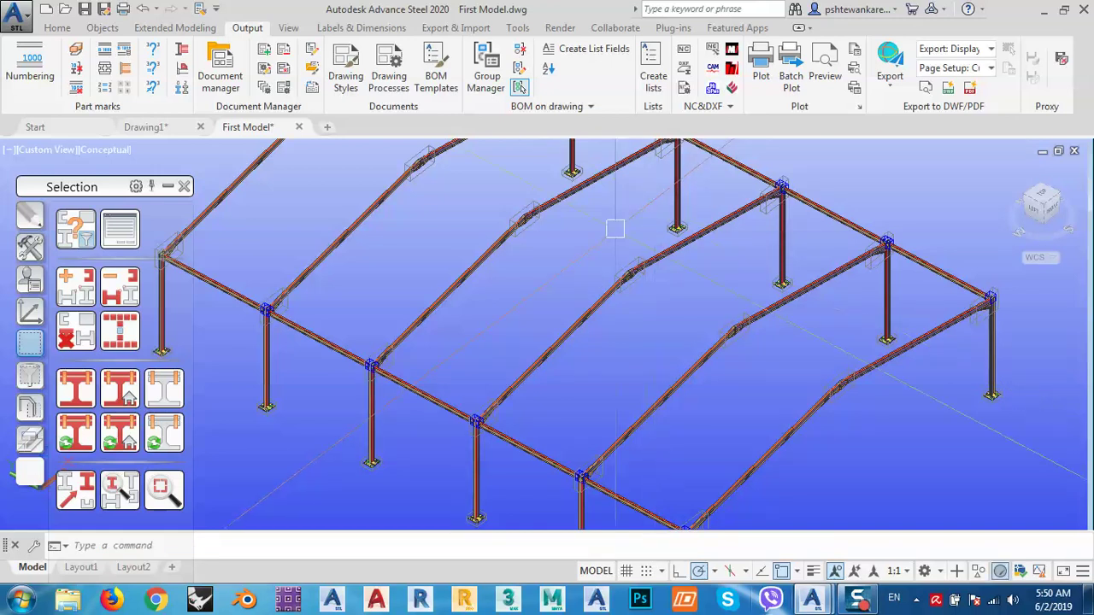
{"action": "left_click", "coordinate": [155, 87]}
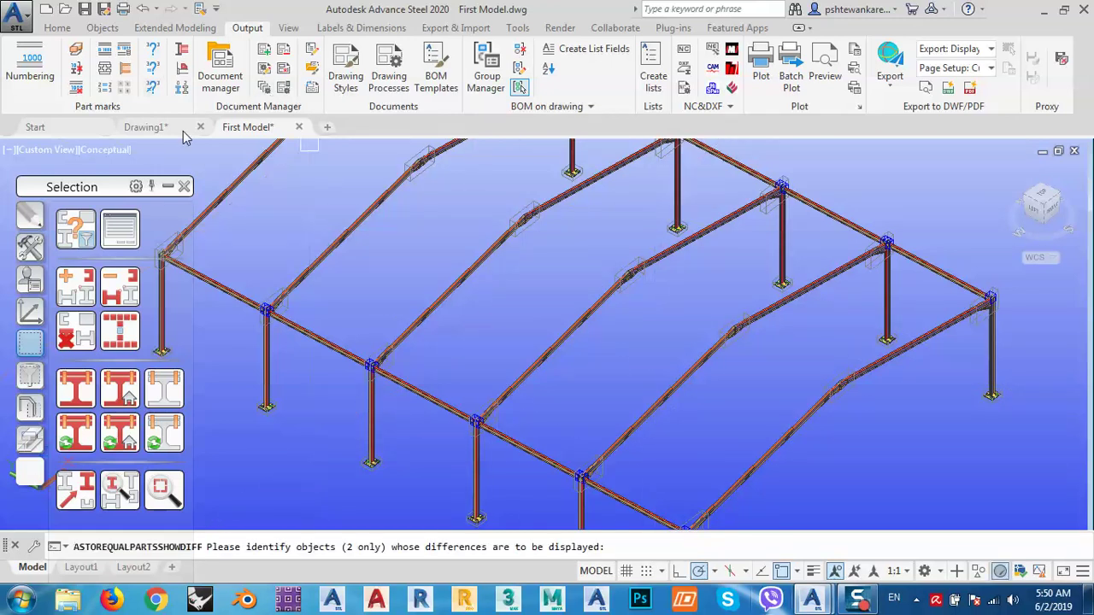
{"action": "key", "text": "Escape"}
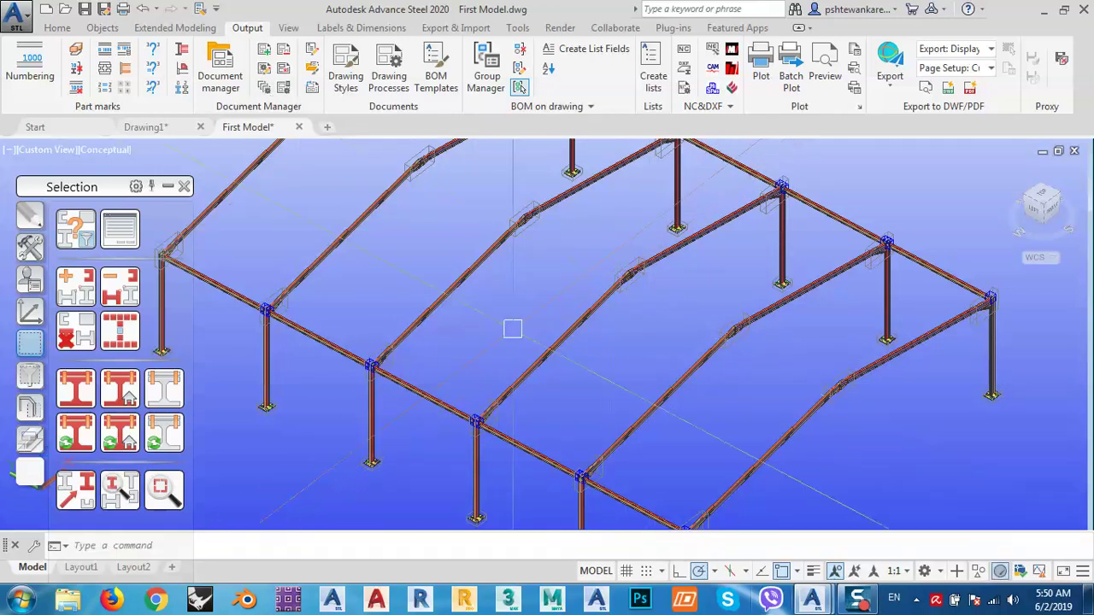
{"action": "middle_click_drag", "start_coordinate": [510, 335], "coordinate": [550, 373]}
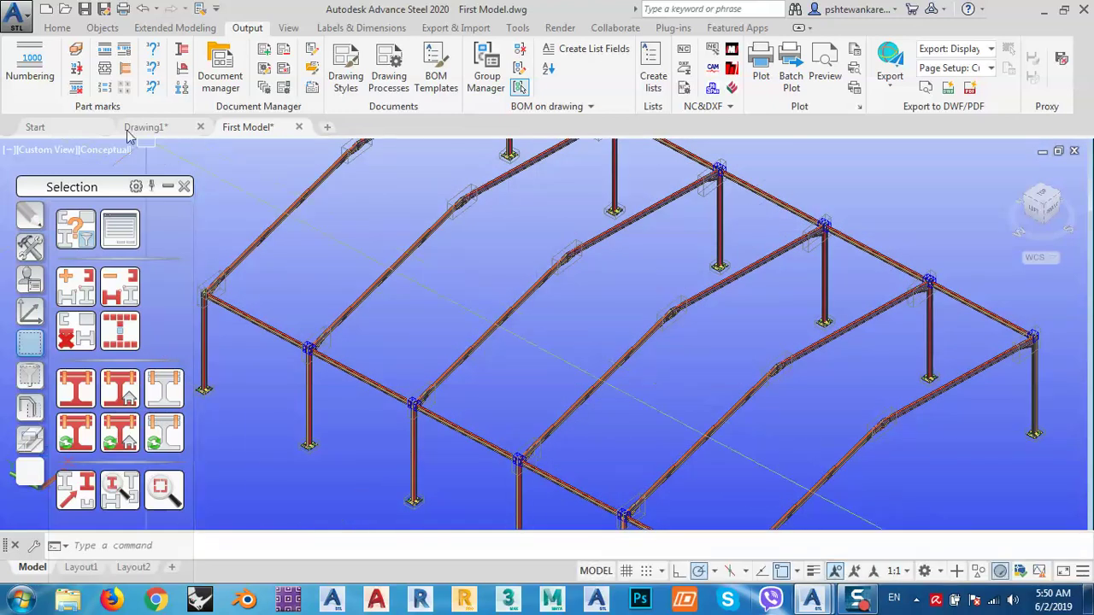
Toggle the part mark comparison mode, display the differences between the third frame's front and rear columns, and dismiss the report.
{"action": "left_click", "coordinate": [76, 53]}
{"action": "left_click", "coordinate": [153, 87]}
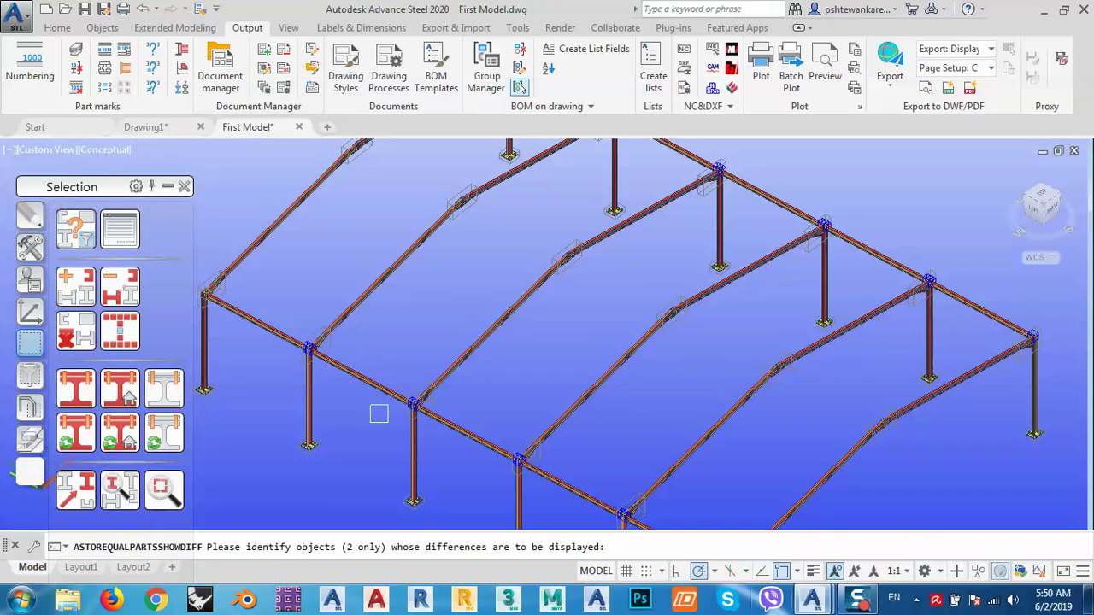
{"action": "left_click", "coordinate": [414, 440]}
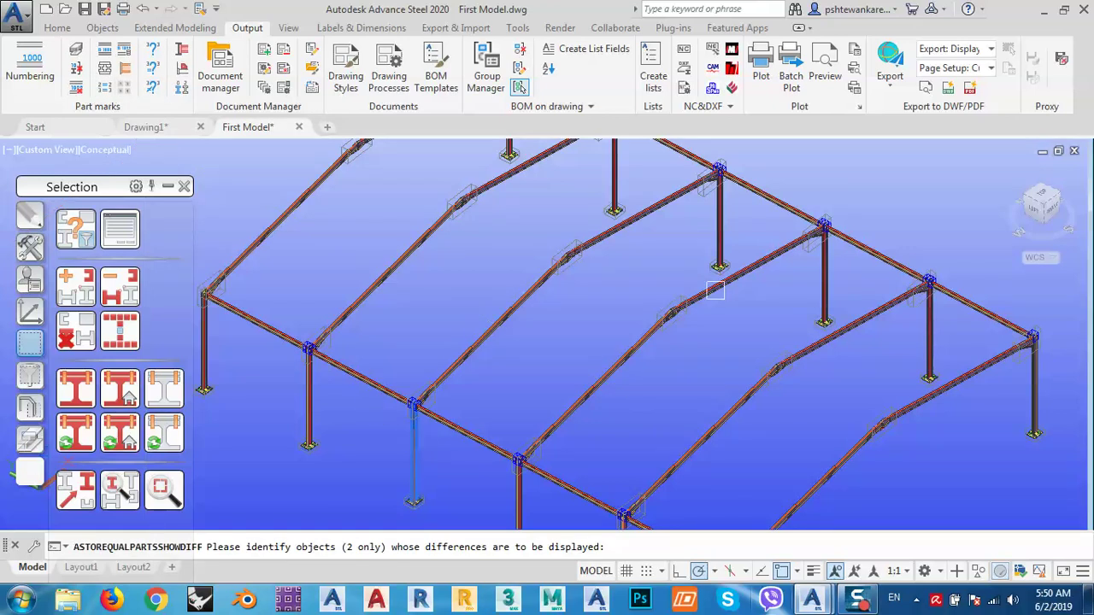
{"action": "left_click", "coordinate": [714, 224]}
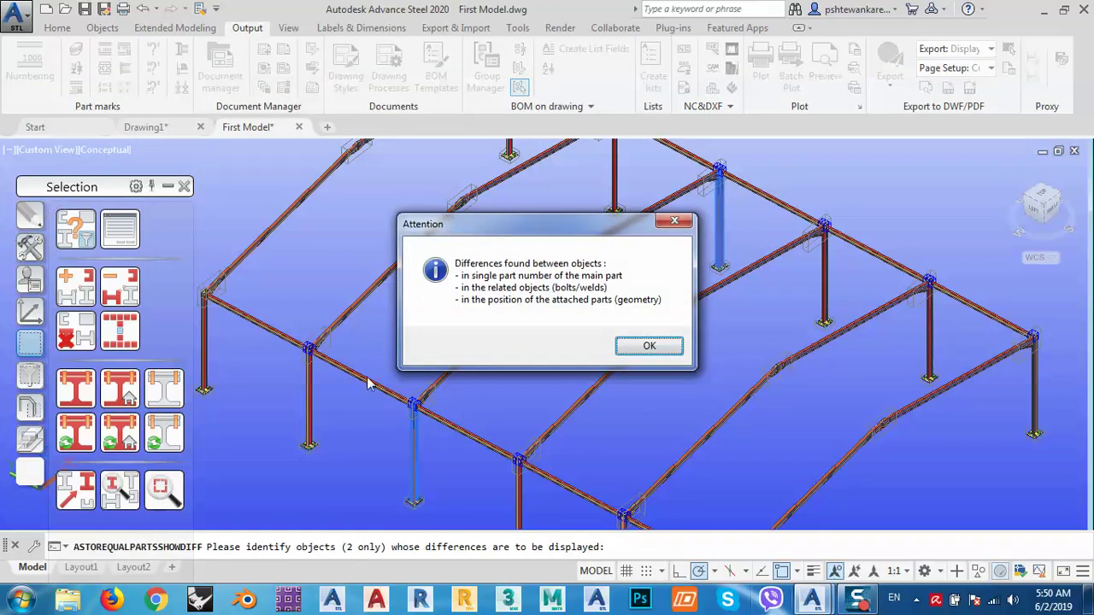
{"action": "left_click_drag", "start_coordinate": [492, 241], "coordinate": [328, 191]}
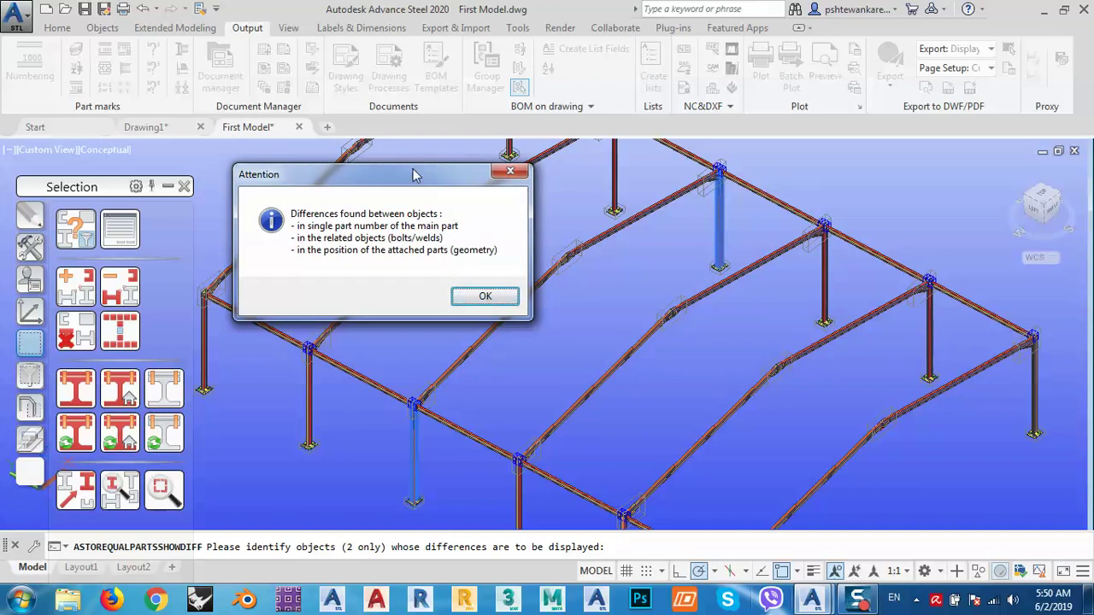
{"action": "mouse_move", "coordinate": [412, 174]}
{"action": "left_mouse_down"}
{"action": "mouse_move", "coordinate": [399, 219]}
{"action": "mouse_move", "coordinate": [415, 177]}
{"action": "left_mouse_up"}
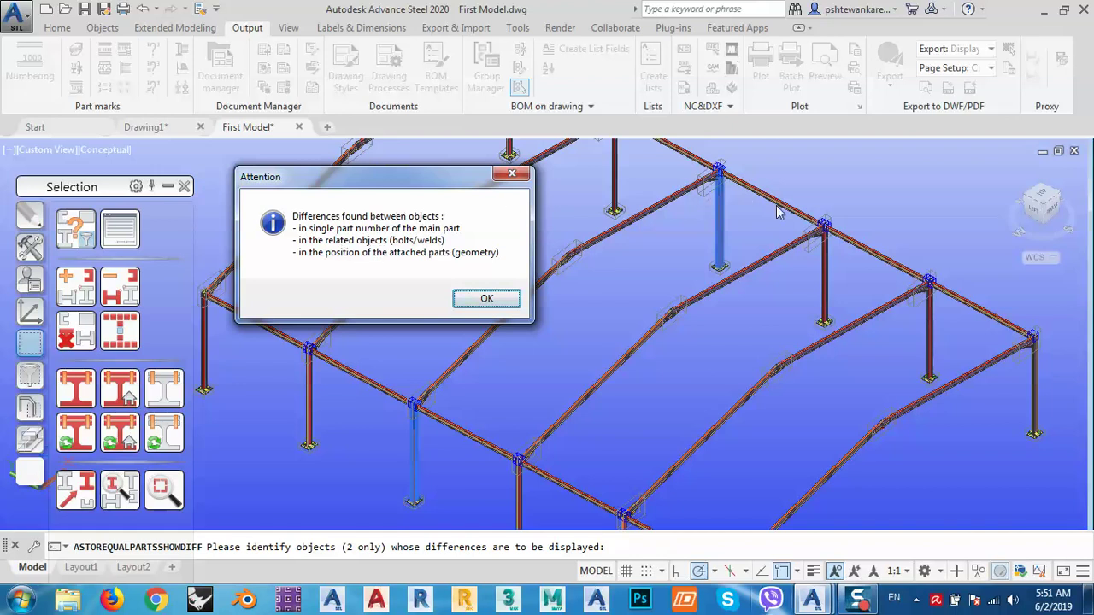
{"action": "left_click", "coordinate": [731, 195]}
{"action": "left_click", "coordinate": [485, 299]}
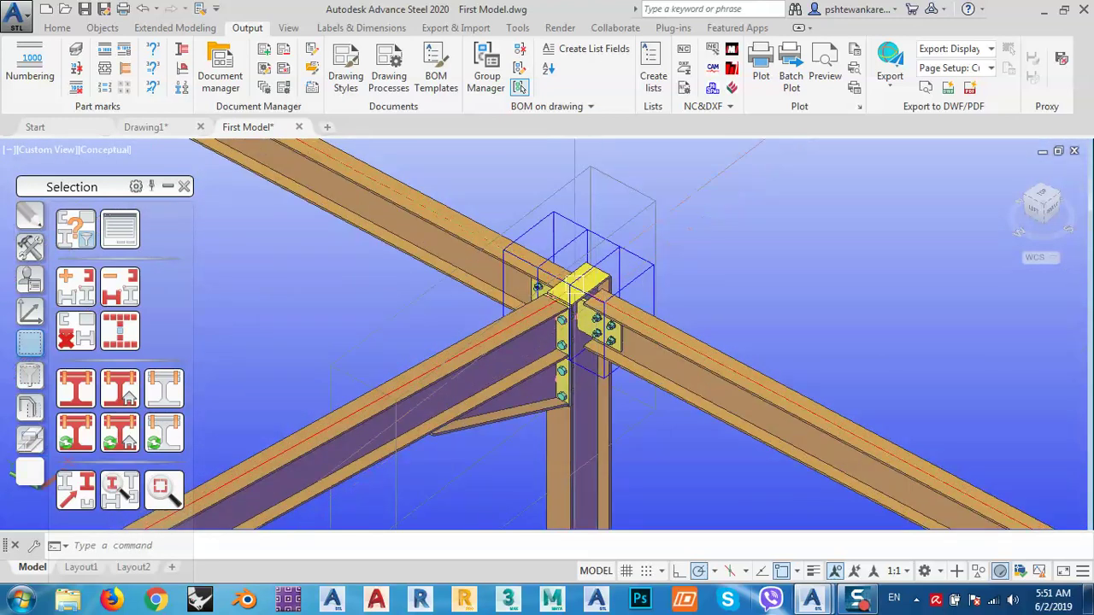
Return the model to the SW isometric view and examine the bolted eave beam connection plates at a front column.
{"action": "scroll", "coordinate": [671, 195], "scroll_direction": "down", "scroll_amount": 4}
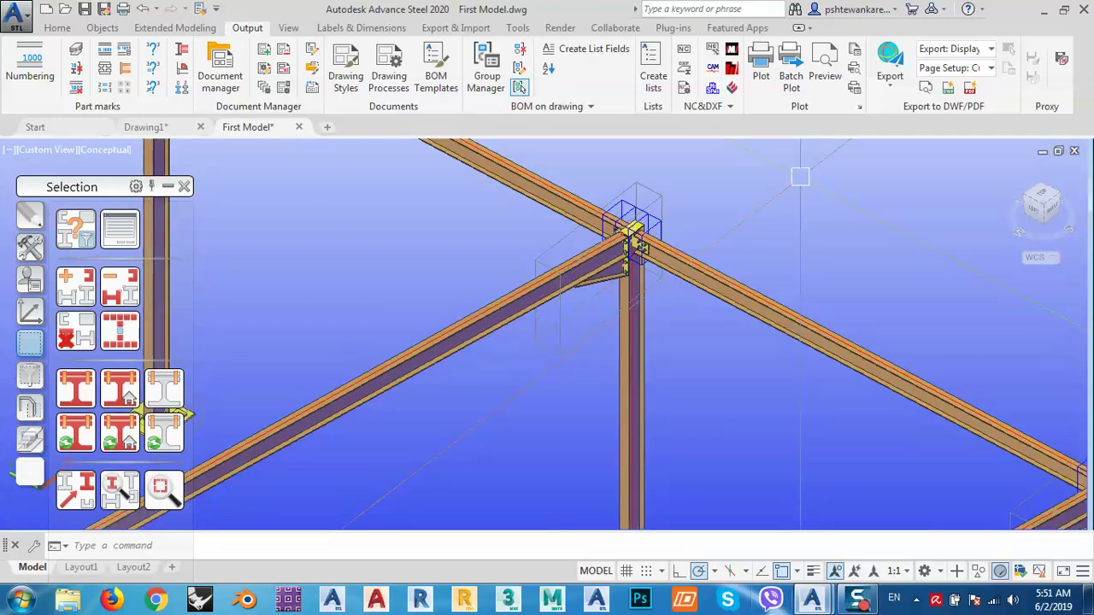
{"action": "left_click", "coordinate": [1044, 201]}
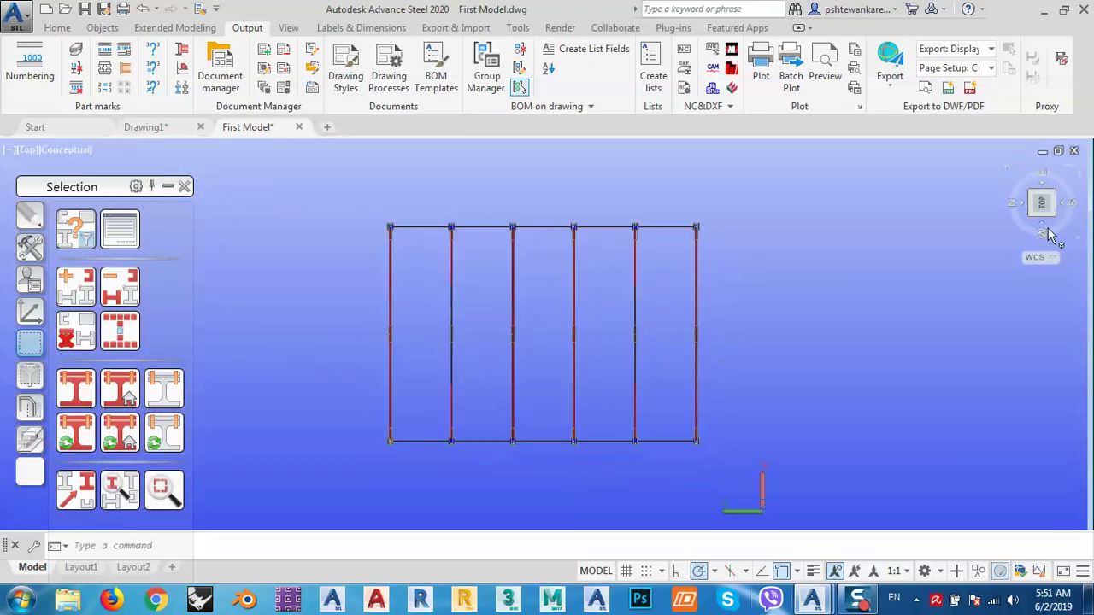
{"action": "left_click", "coordinate": [1055, 221]}
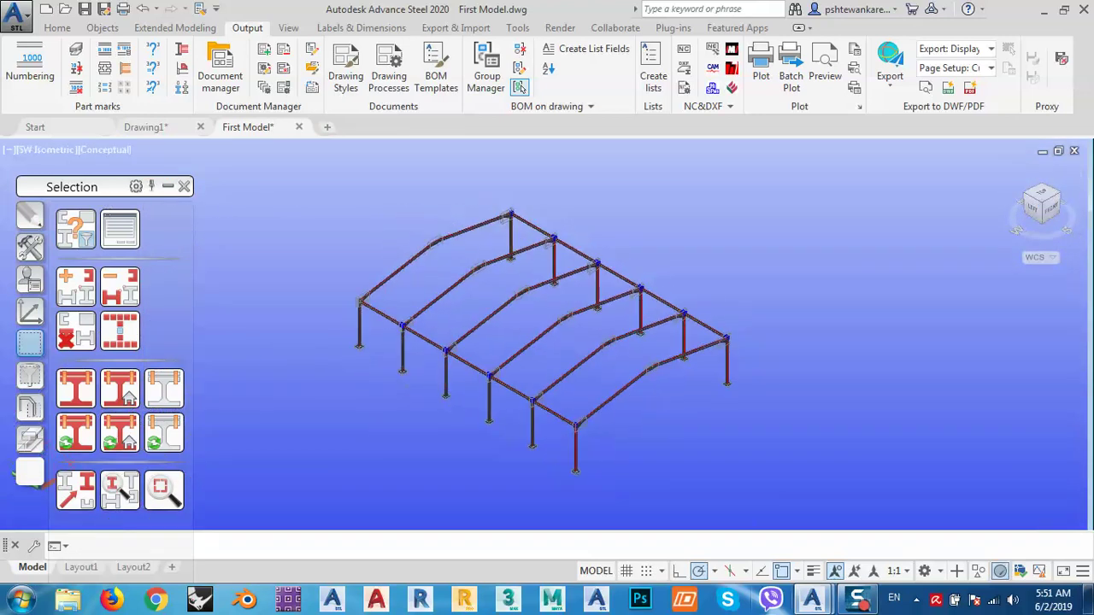
{"action": "scroll", "coordinate": [503, 392], "scroll_direction": "up", "scroll_amount": 6}
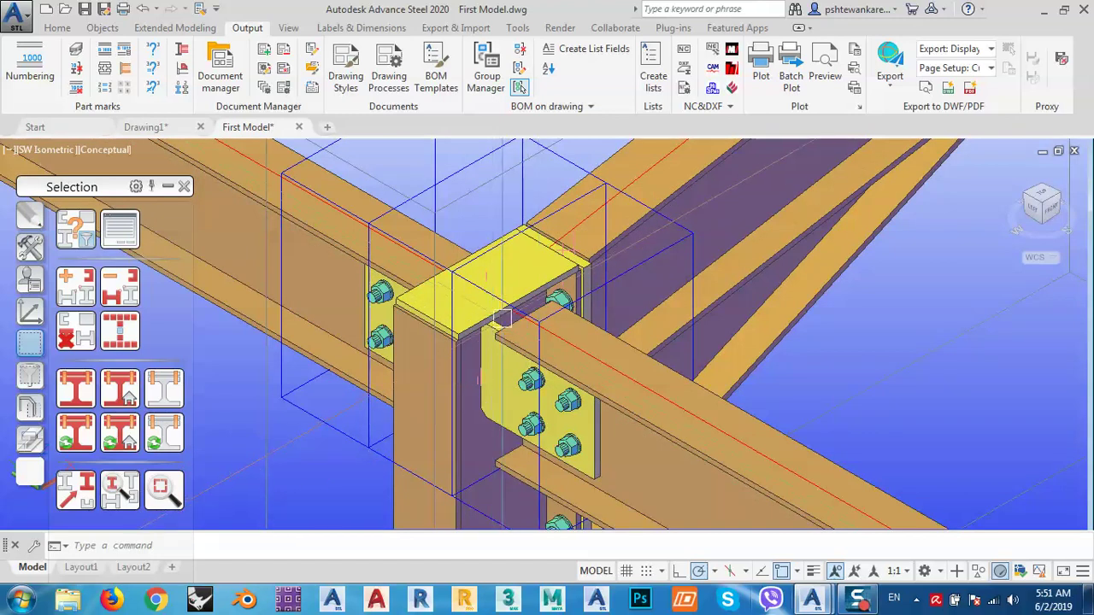
{"action": "scroll", "coordinate": [547, 324], "scroll_direction": "up", "scroll_amount": 2}
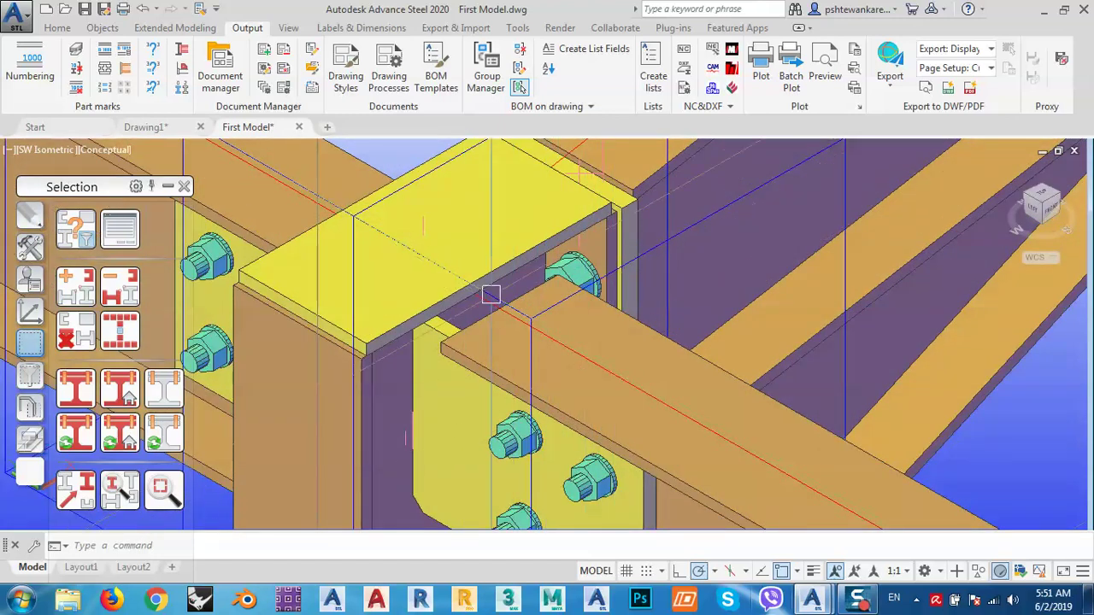
{"action": "mouse_move", "coordinate": [553, 327]}
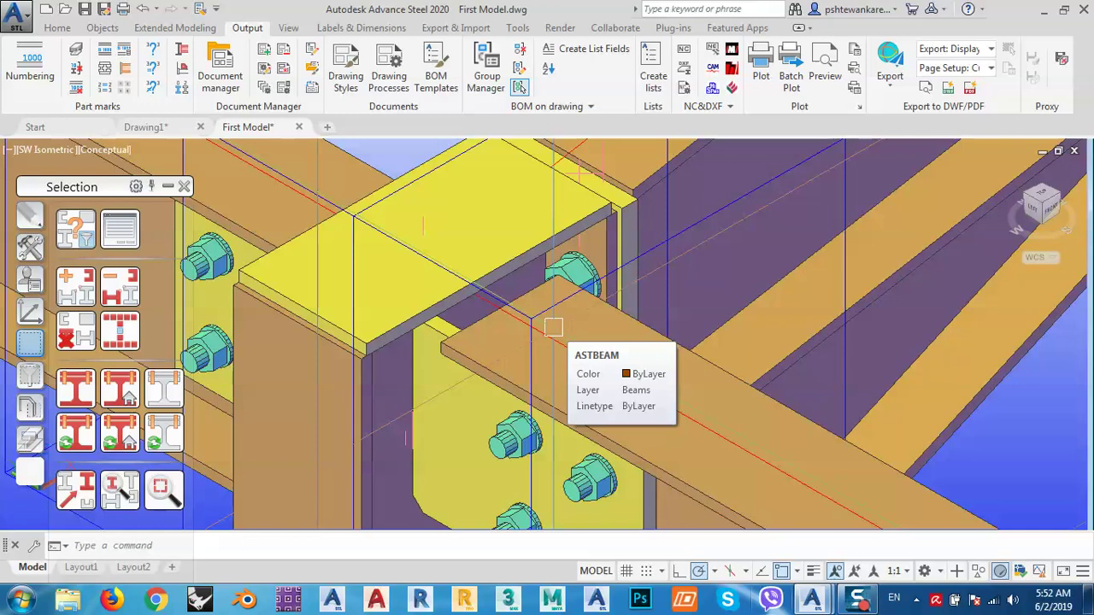
{"action": "scroll", "coordinate": [553, 327], "scroll_direction": "down", "scroll_amount": 4}
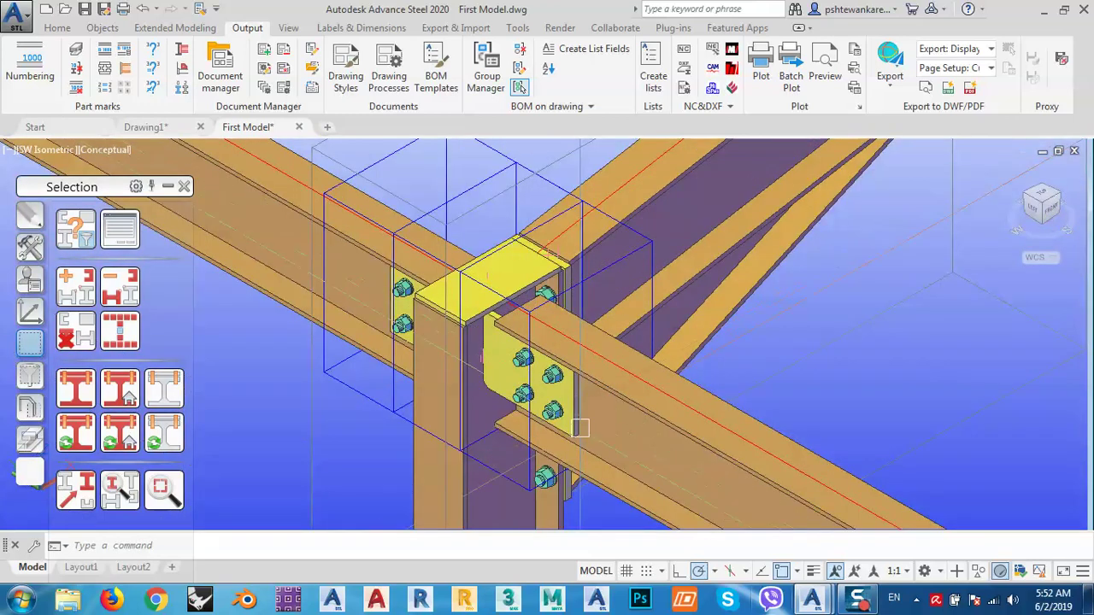
{"action": "scroll", "coordinate": [580, 428], "scroll_direction": "up", "scroll_amount": 4}
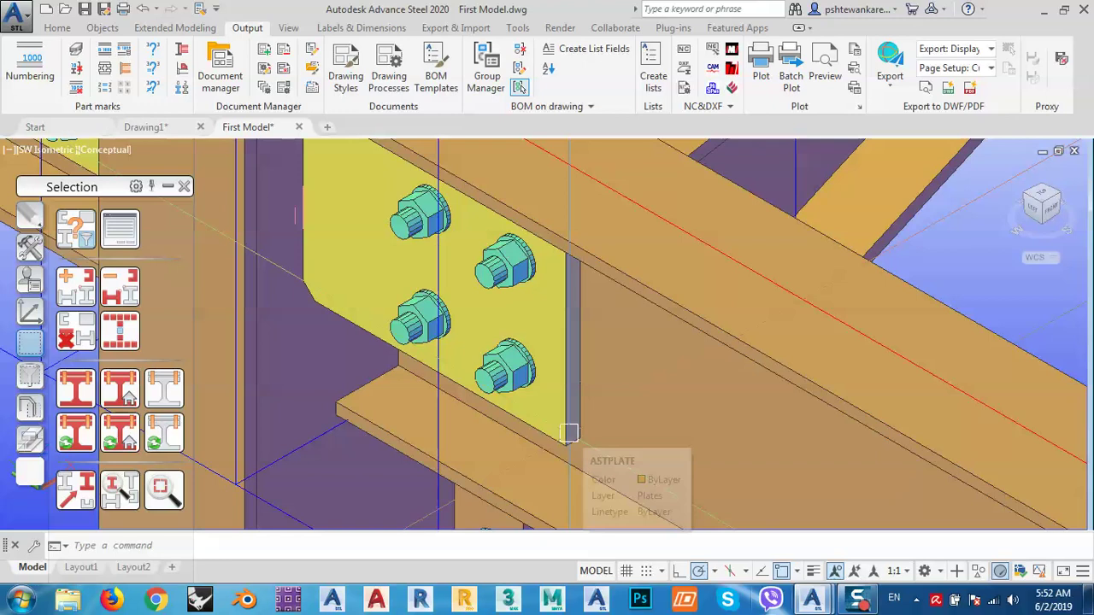
{"action": "scroll", "coordinate": [673, 409], "scroll_direction": "down", "scroll_amount": 4}
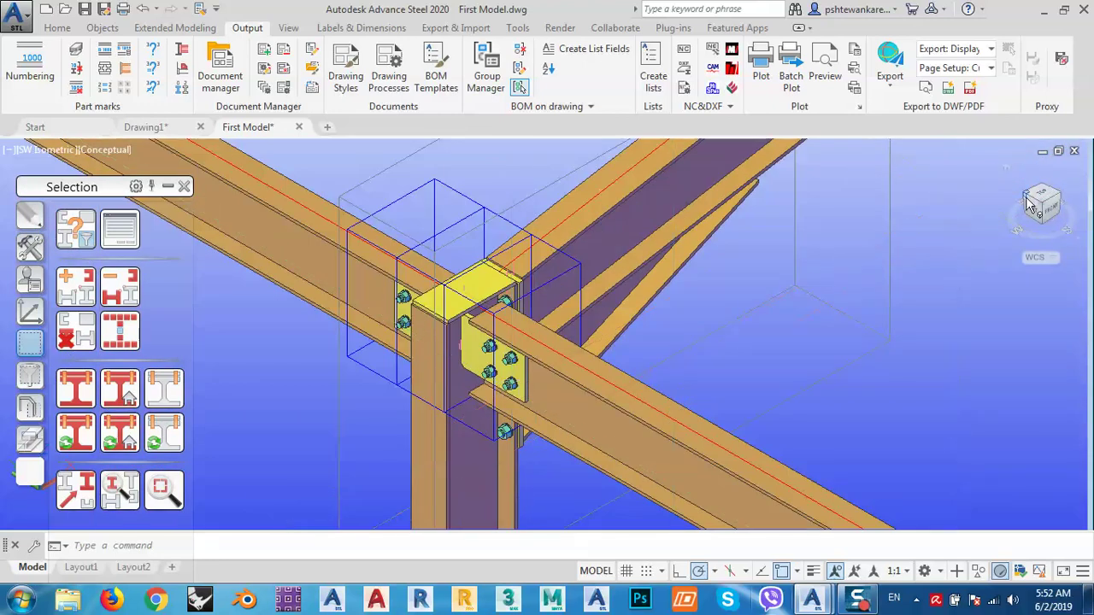
Show the model from the top in the 2D Wireframe visual style.
{"action": "left_click", "coordinate": [1050, 200]}
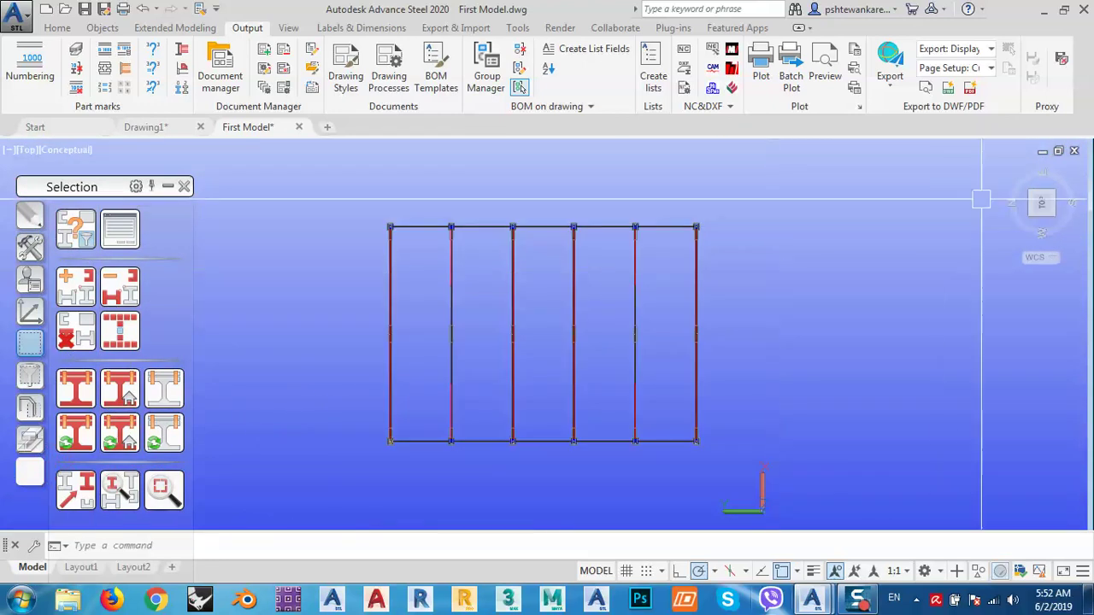
{"action": "left_click", "coordinate": [77, 149]}
{"action": "left_click", "coordinate": [119, 190]}
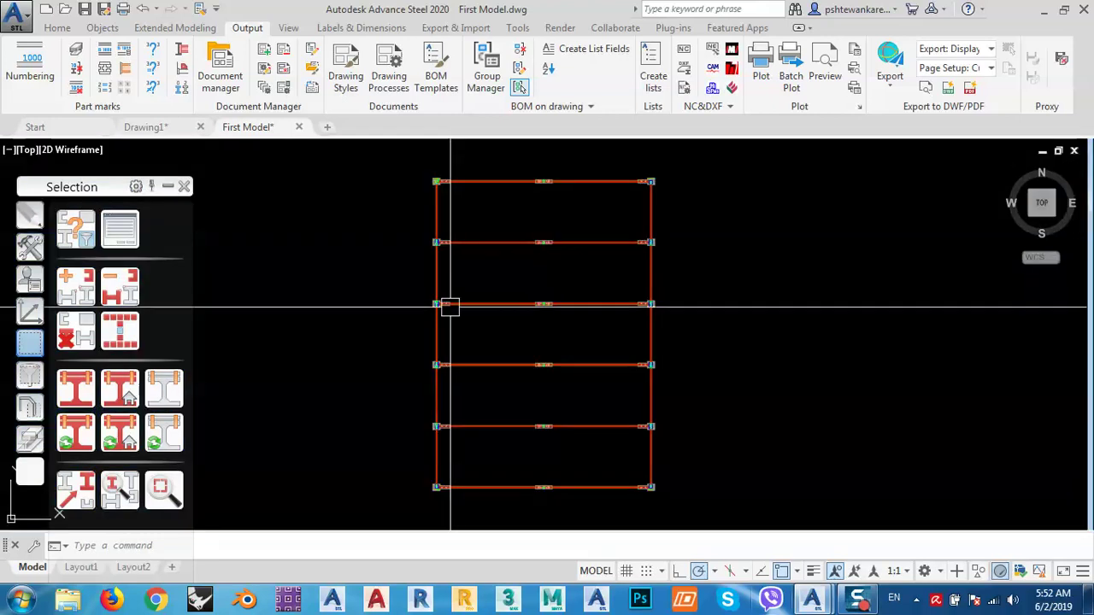
Examine in plan how the eave beam connection plates meet the web at the third frame's west column.
{"action": "scroll", "coordinate": [445, 312], "scroll_direction": "up", "scroll_amount": 10}
{"action": "scroll", "coordinate": [386, 238], "scroll_direction": "up", "scroll_amount": 8}
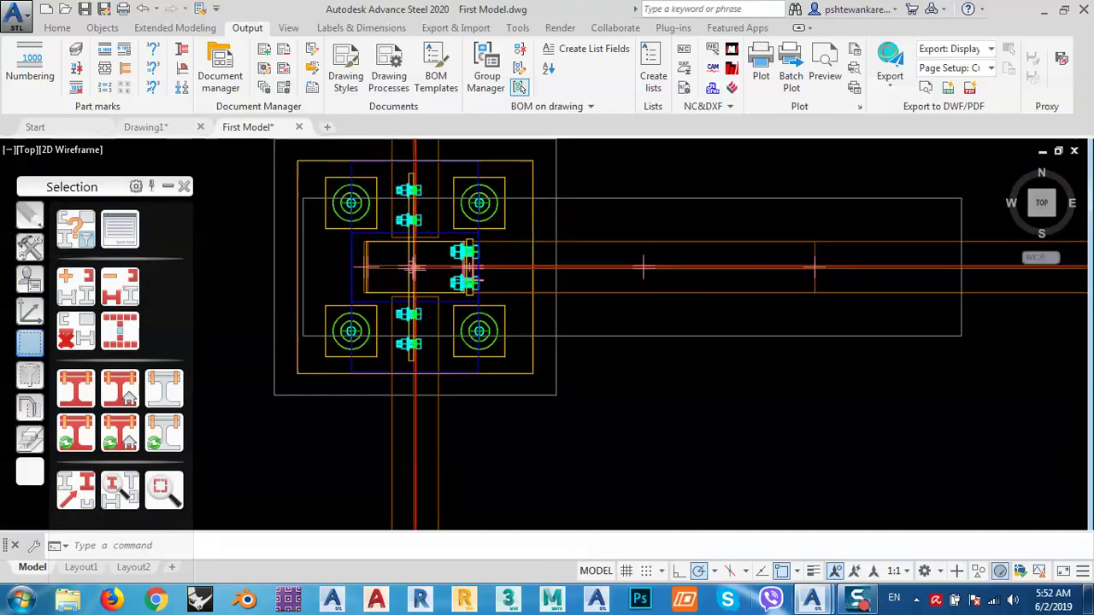
{"action": "scroll", "coordinate": [483, 432], "scroll_direction": "up", "scroll_amount": 10}
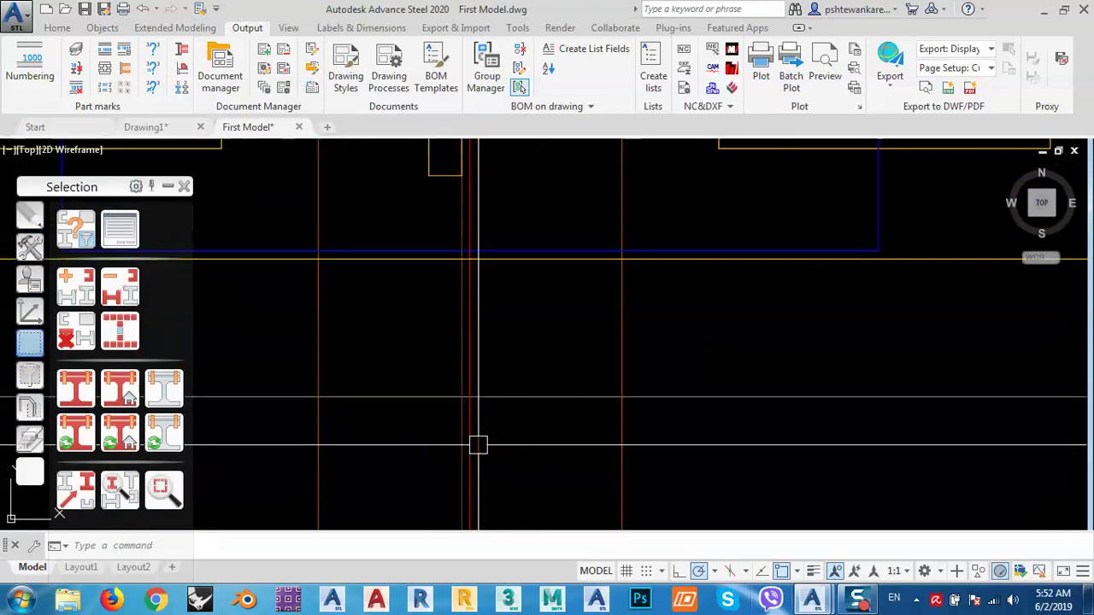
{"action": "scroll", "coordinate": [465, 441], "scroll_direction": "down", "scroll_amount": 7}
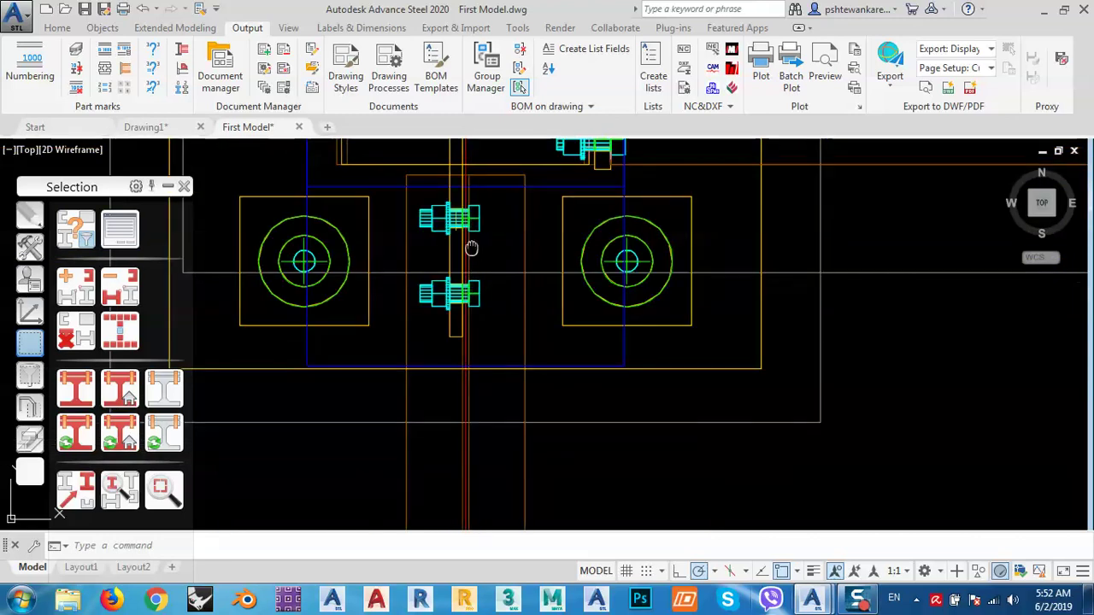
{"action": "scroll", "coordinate": [471, 244], "scroll_direction": "up", "scroll_amount": 2}
{"action": "scroll", "coordinate": [514, 240], "scroll_direction": "up", "scroll_amount": 6}
{"action": "scroll", "coordinate": [517, 238], "scroll_direction": "down", "scroll_amount": 6}
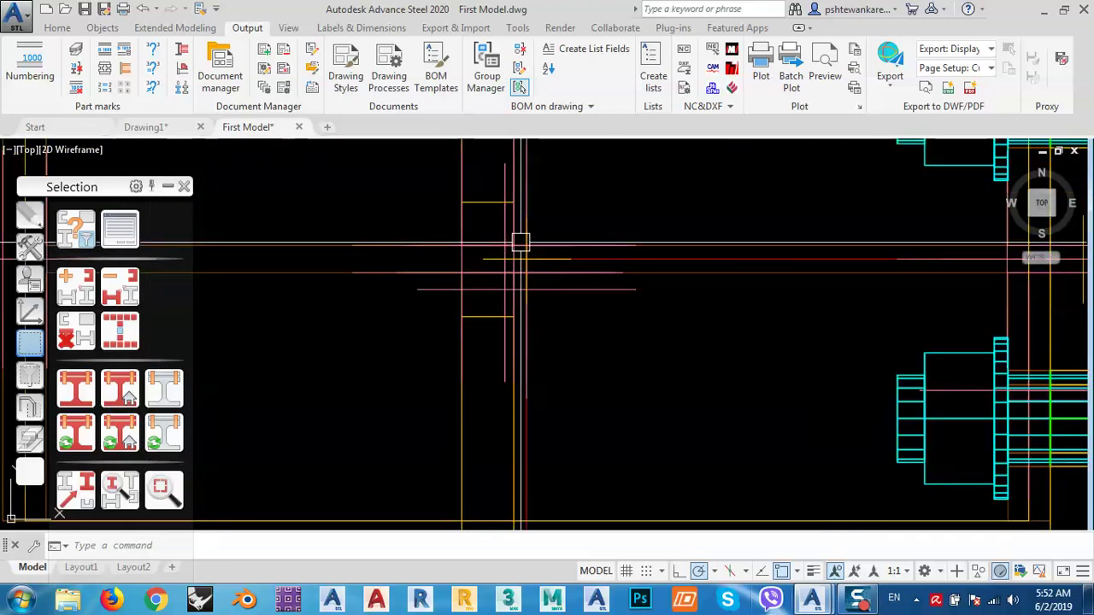
{"action": "middle_click_drag", "start_coordinate": [562, 303], "coordinate": [511, 210]}
{"action": "scroll", "coordinate": [511, 210], "scroll_direction": "down", "scroll_amount": 4}
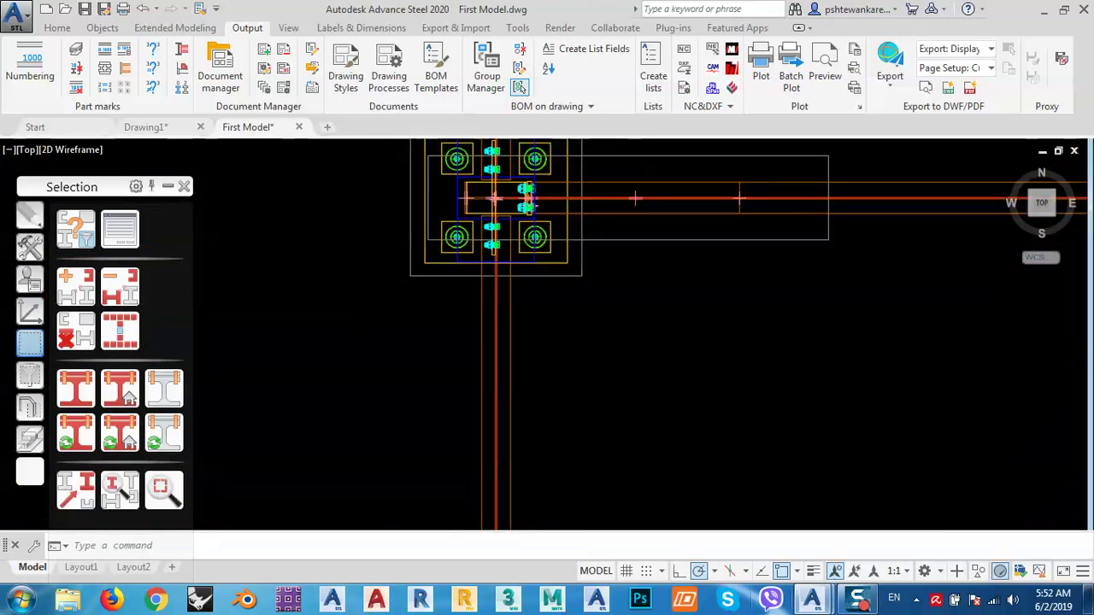
{"action": "scroll", "coordinate": [494, 183], "scroll_direction": "up", "scroll_amount": 6}
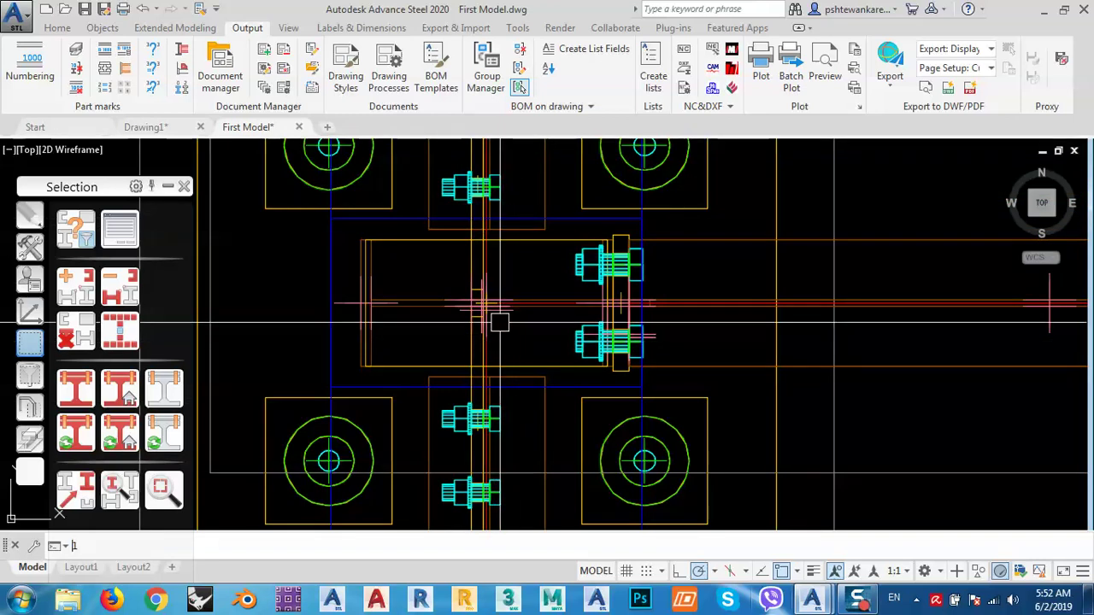
Turn off the Welds layer in the layer properties and close the layer manager.
{"action": "key", "text": "Return"}
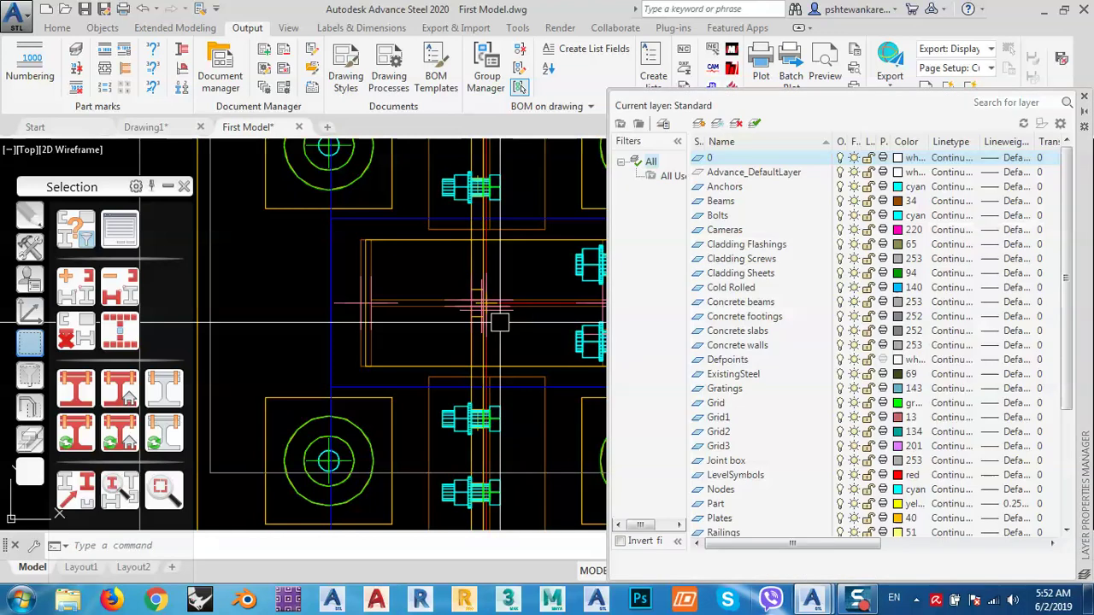
{"action": "left_click_drag", "start_coordinate": [1071, 190], "coordinate": [1075, 363]}
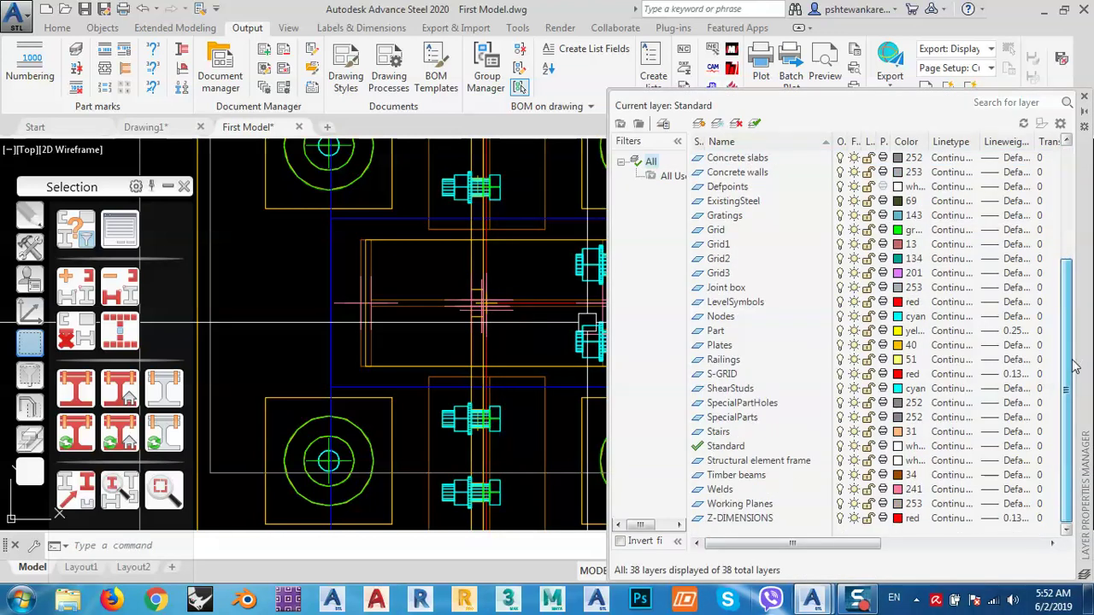
{"action": "left_click", "coordinate": [840, 490]}
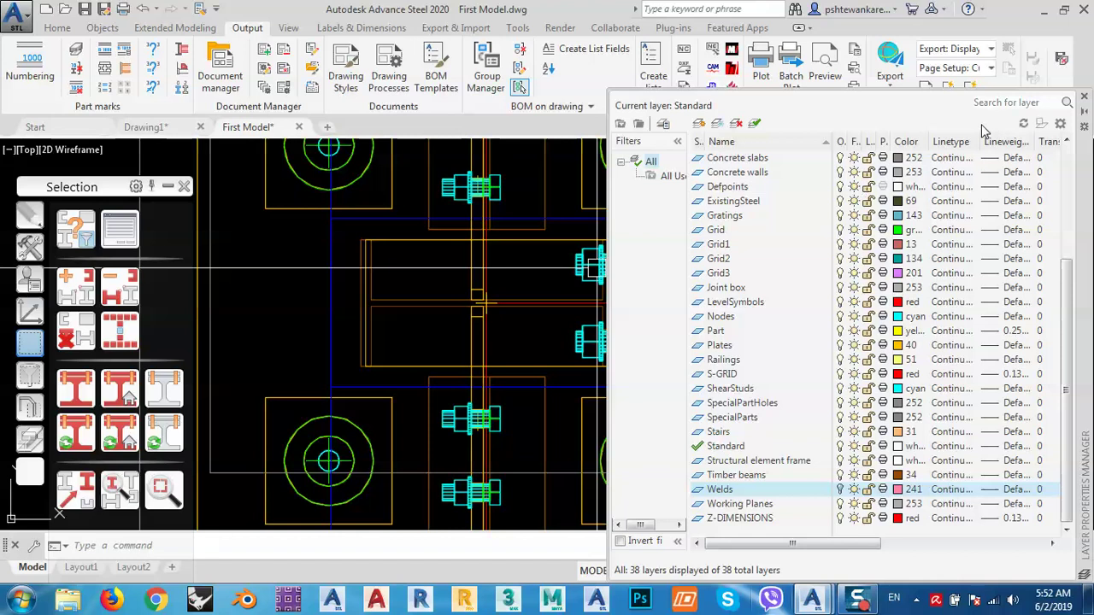
{"action": "left_click", "coordinate": [1084, 102]}
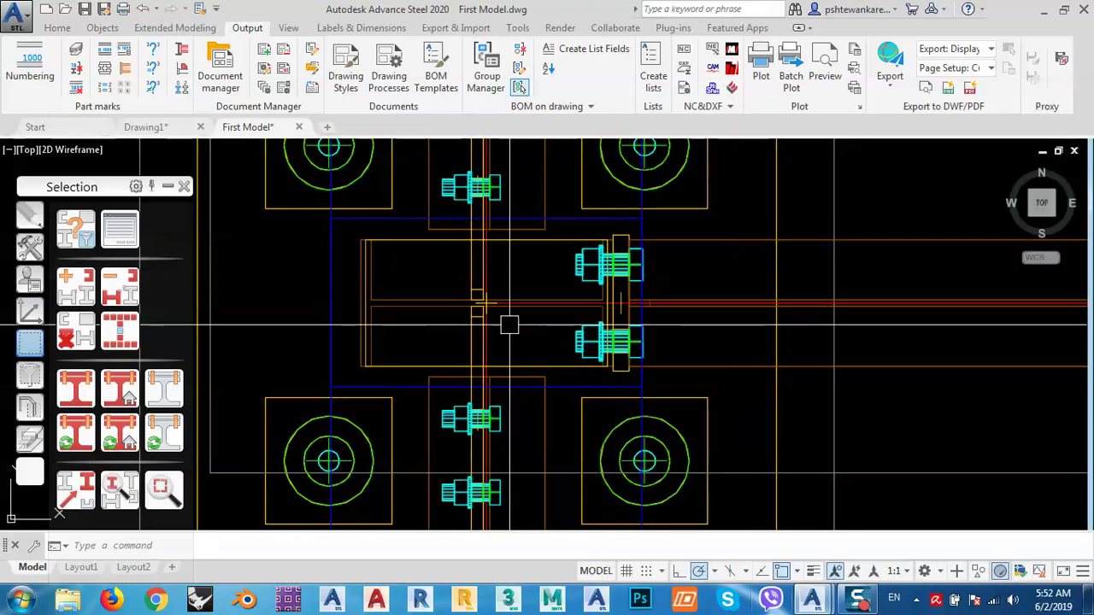
Inspect the offset of the bolted beam connection plates from the column centre at the west column.
{"action": "middle_click_drag", "start_coordinate": [481, 293], "coordinate": [474, 239]}
{"action": "scroll", "coordinate": [475, 240], "scroll_direction": "up", "scroll_amount": 3}
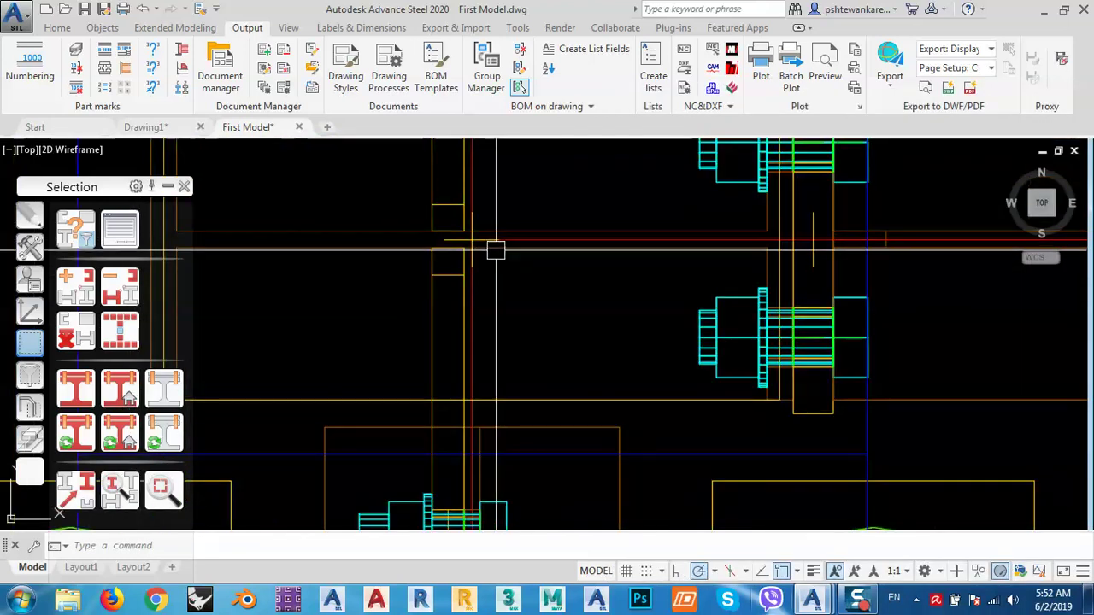
{"action": "scroll", "coordinate": [483, 241], "scroll_direction": "down", "scroll_amount": 3}
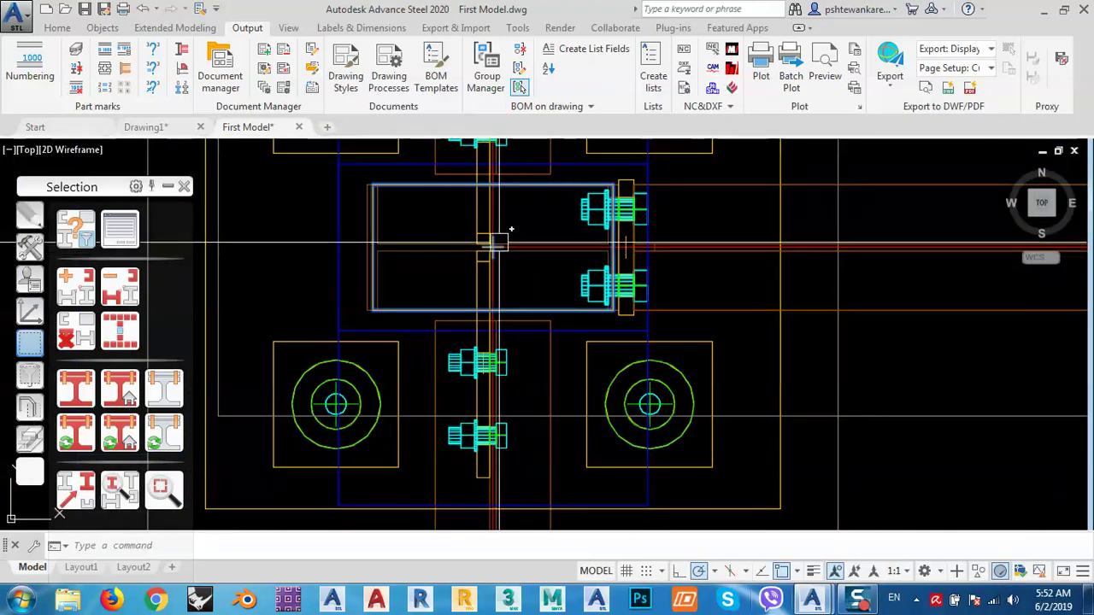
{"action": "scroll", "coordinate": [510, 249], "scroll_direction": "down", "scroll_amount": 3}
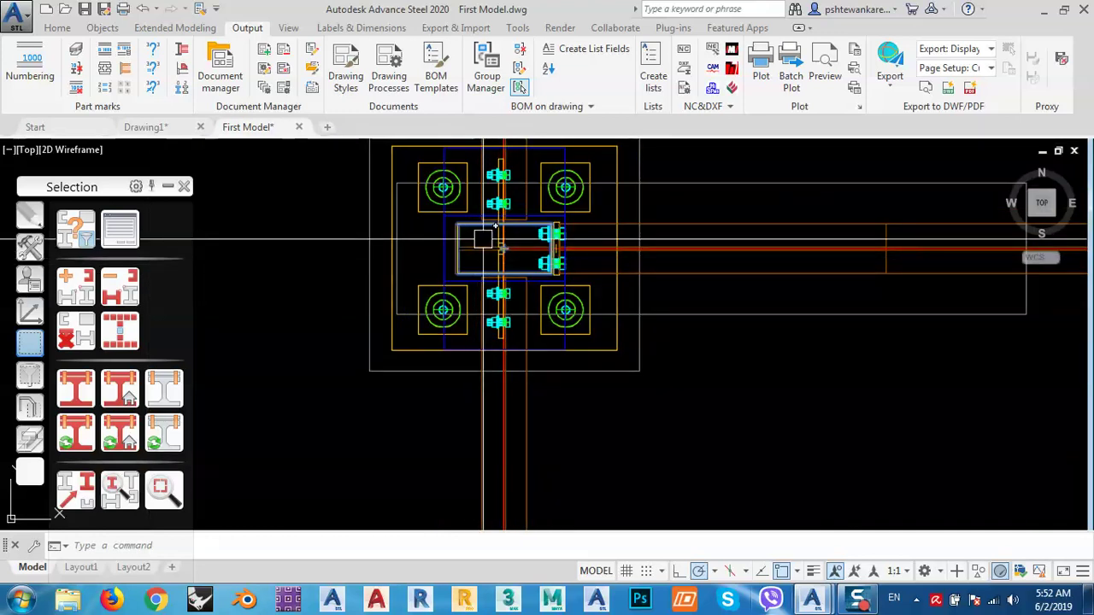
{"action": "scroll", "coordinate": [511, 223], "scroll_direction": "up", "scroll_amount": 2}
{"action": "scroll", "coordinate": [513, 451], "scroll_direction": "up", "scroll_amount": 2}
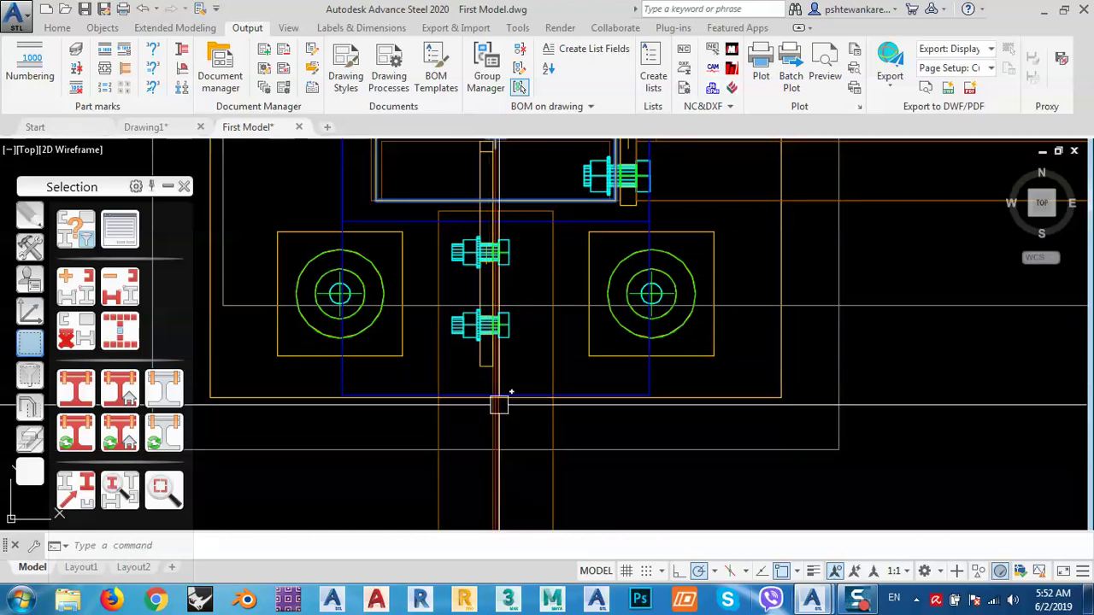
{"action": "scroll", "coordinate": [494, 213], "scroll_direction": "up", "scroll_amount": 4}
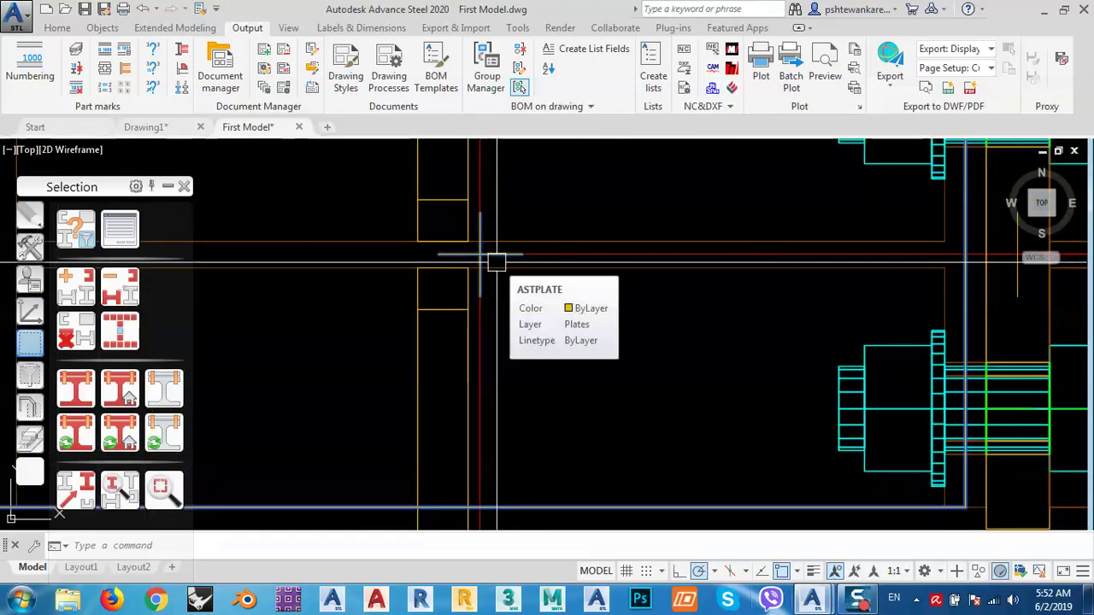
{"action": "scroll", "coordinate": [494, 259], "scroll_direction": "down", "scroll_amount": 3}
{"action": "scroll", "coordinate": [480, 275], "scroll_direction": "up", "scroll_amount": 3}
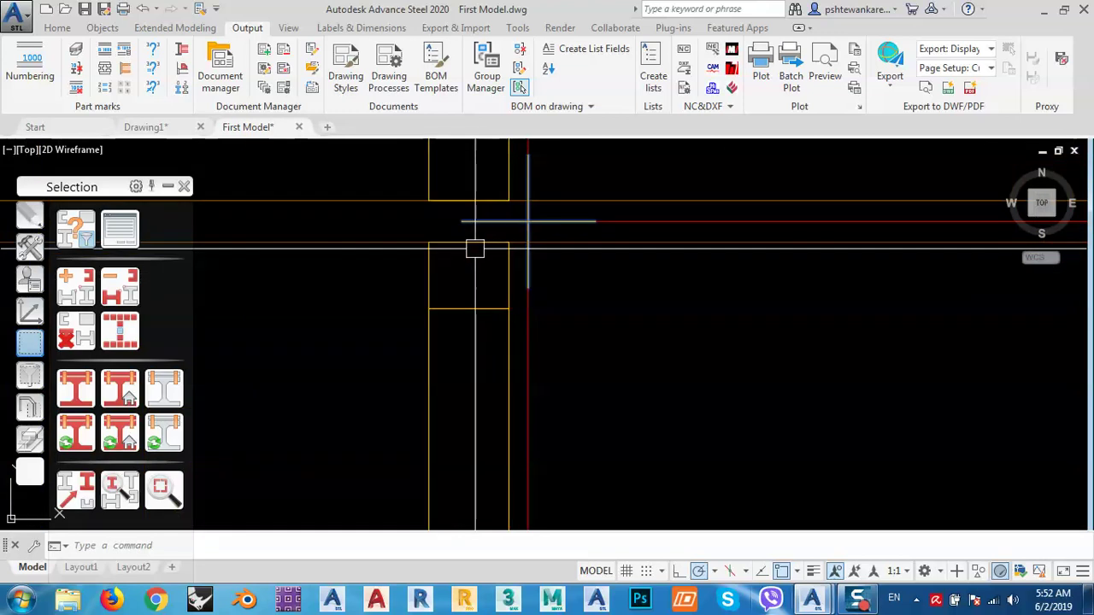
{"action": "scroll", "coordinate": [528, 221], "scroll_direction": "down", "scroll_amount": 3}
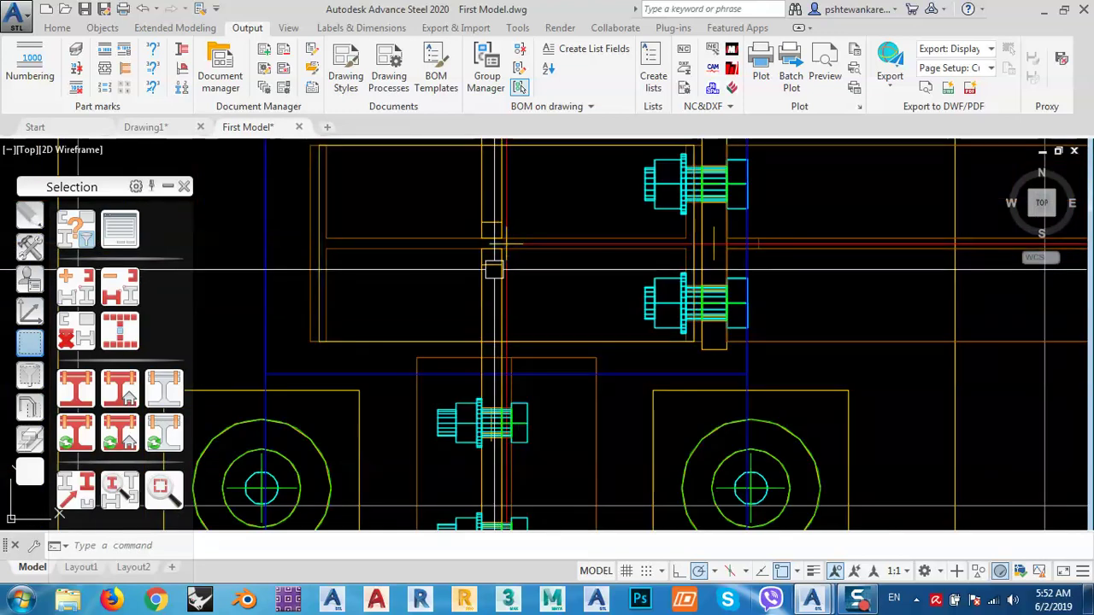
{"action": "scroll", "coordinate": [505, 220], "scroll_direction": "up", "scroll_amount": 2}
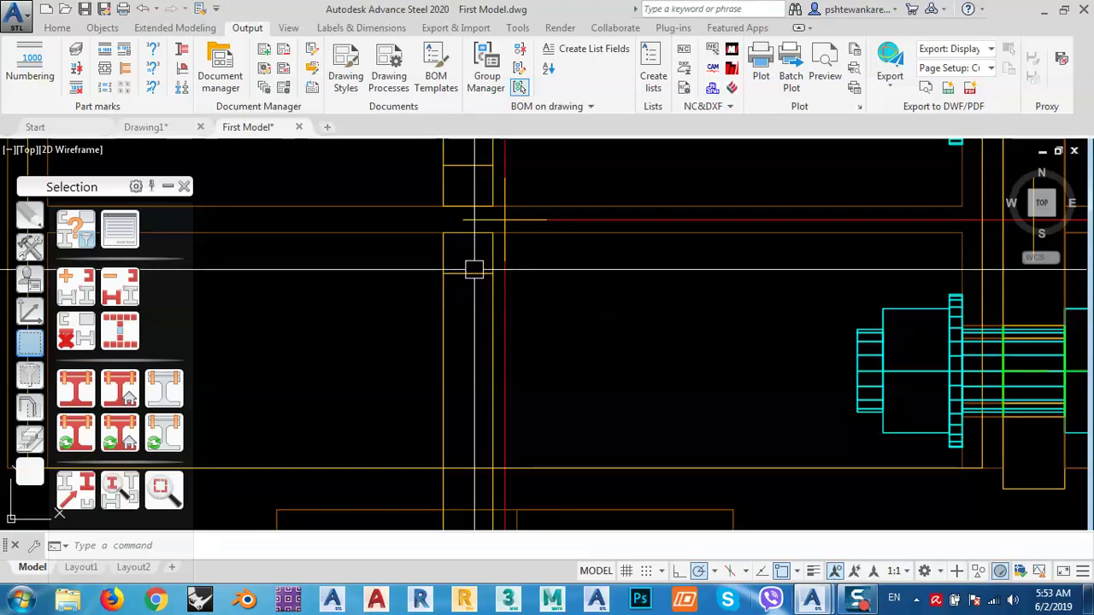
Inspect the matching connection plates at the frame's east column to compare their offset with the west side.
{"action": "scroll", "coordinate": [335, 307], "scroll_direction": "down", "scroll_amount": 3}
{"action": "scroll", "coordinate": [336, 308], "scroll_direction": "down", "scroll_amount": 8}
{"action": "middle_click_drag", "start_coordinate": [757, 309], "coordinate": [380, 313]}
{"action": "middle_click_drag", "start_coordinate": [913, 327], "coordinate": [401, 328]}
{"action": "scroll", "coordinate": [715, 319], "scroll_direction": "up", "scroll_amount": 10}
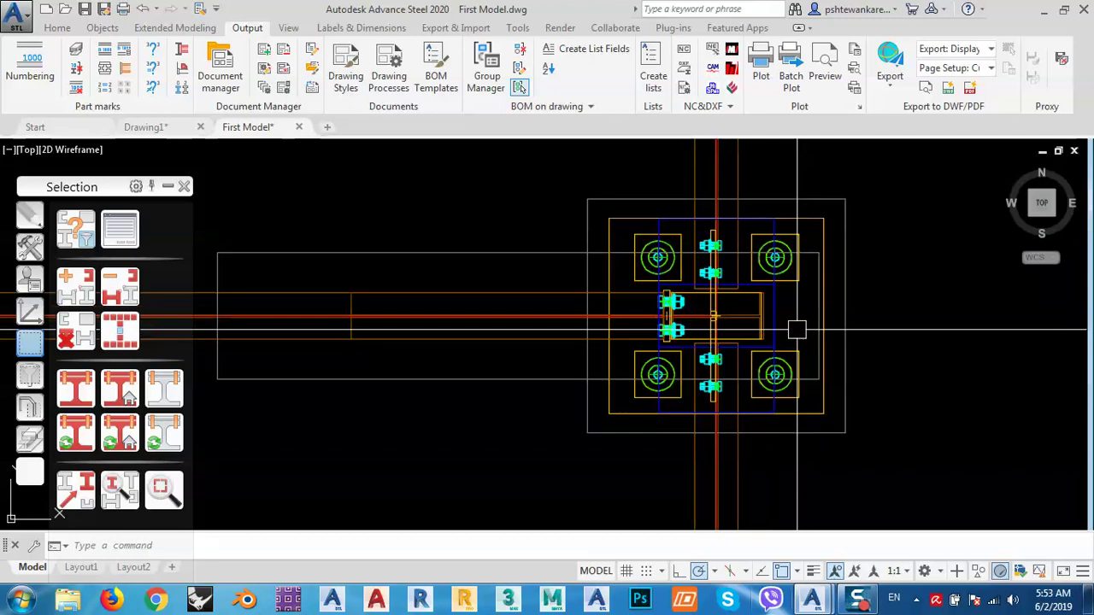
{"action": "middle_click_drag", "start_coordinate": [648, 334], "coordinate": [627, 286]}
{"action": "scroll", "coordinate": [581, 248], "scroll_direction": "up", "scroll_amount": 3}
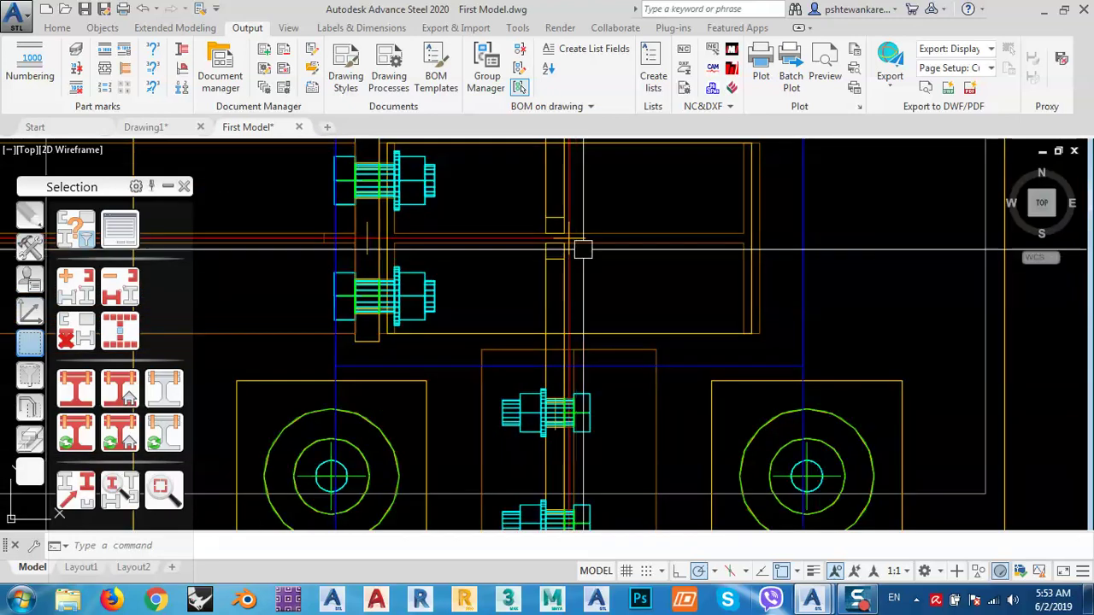
{"action": "scroll", "coordinate": [624, 235], "scroll_direction": "up", "scroll_amount": 6}
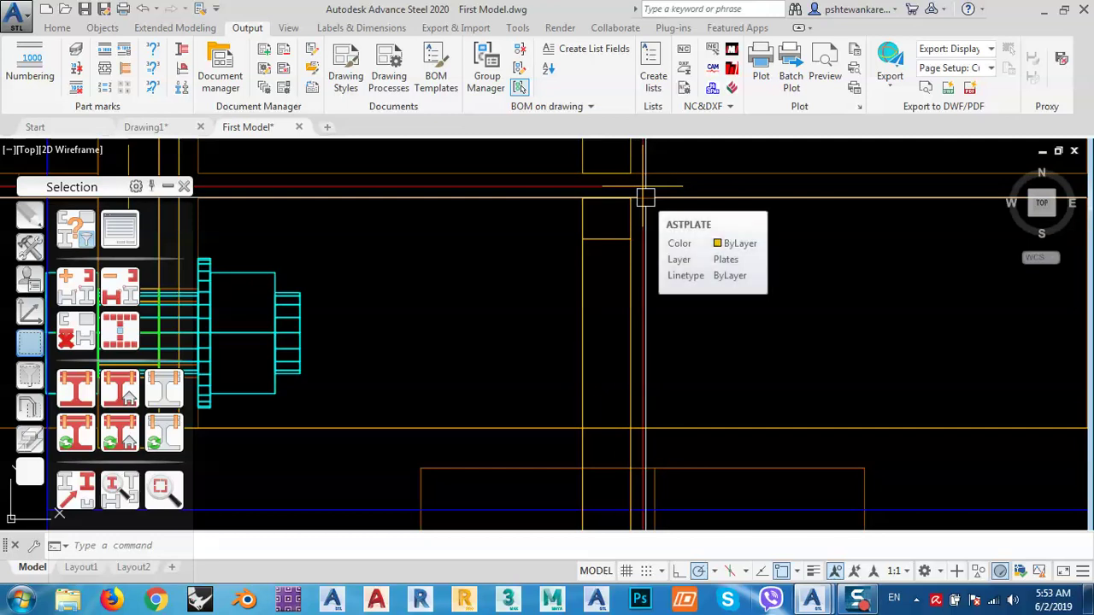
{"action": "scroll", "coordinate": [668, 234], "scroll_direction": "down", "scroll_amount": 3}
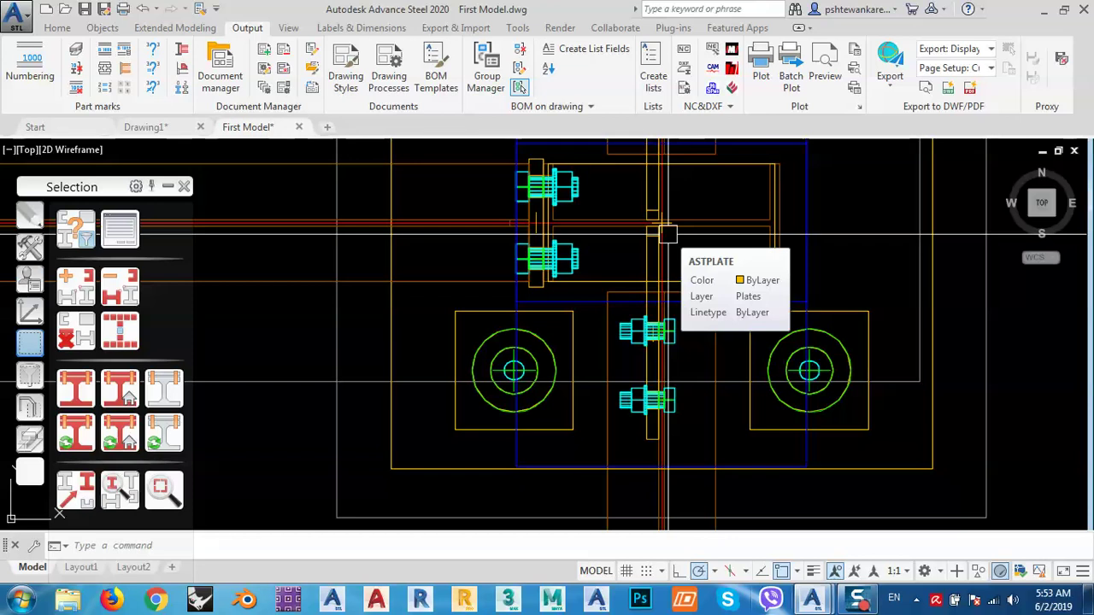
{"action": "scroll", "coordinate": [667, 234], "scroll_direction": "down", "scroll_amount": 6}
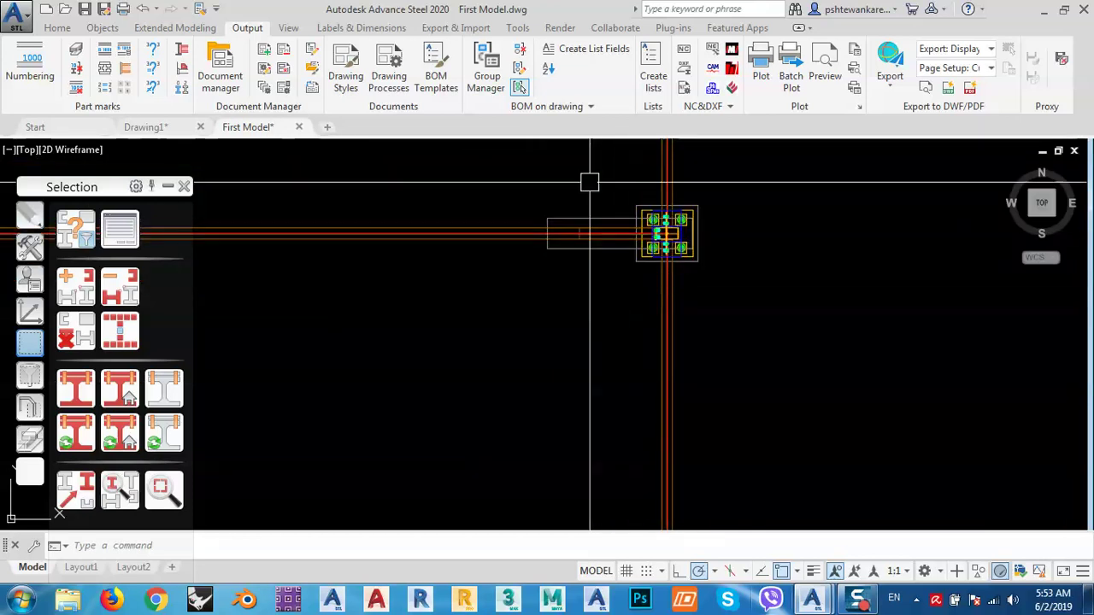
{"action": "scroll", "coordinate": [635, 242], "scroll_direction": "down", "scroll_amount": 2}
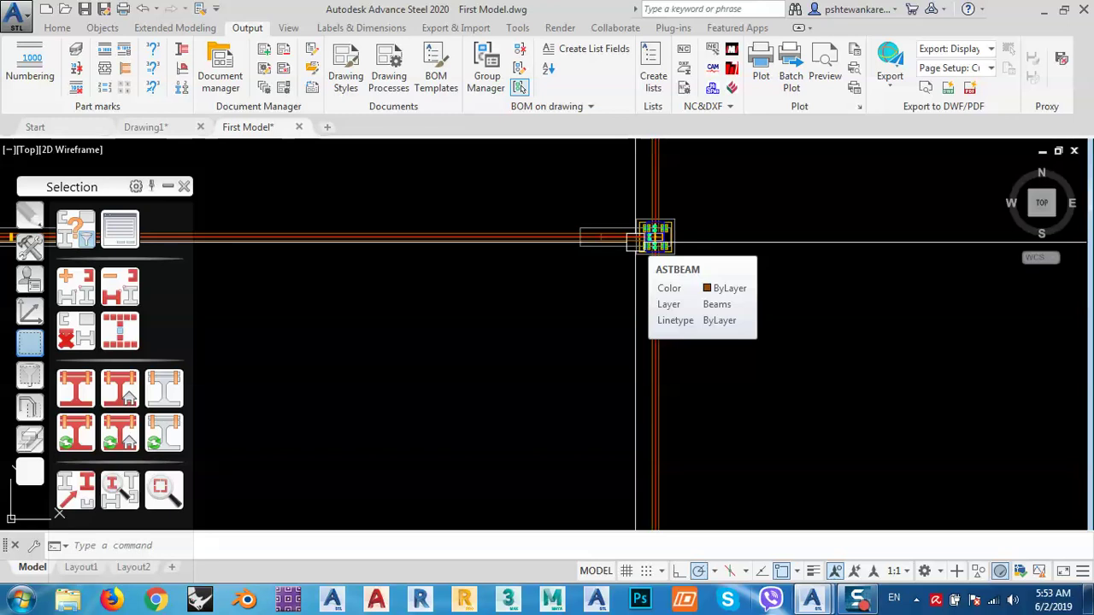
{"action": "scroll", "coordinate": [655, 238], "scroll_direction": "down", "scroll_amount": 5}
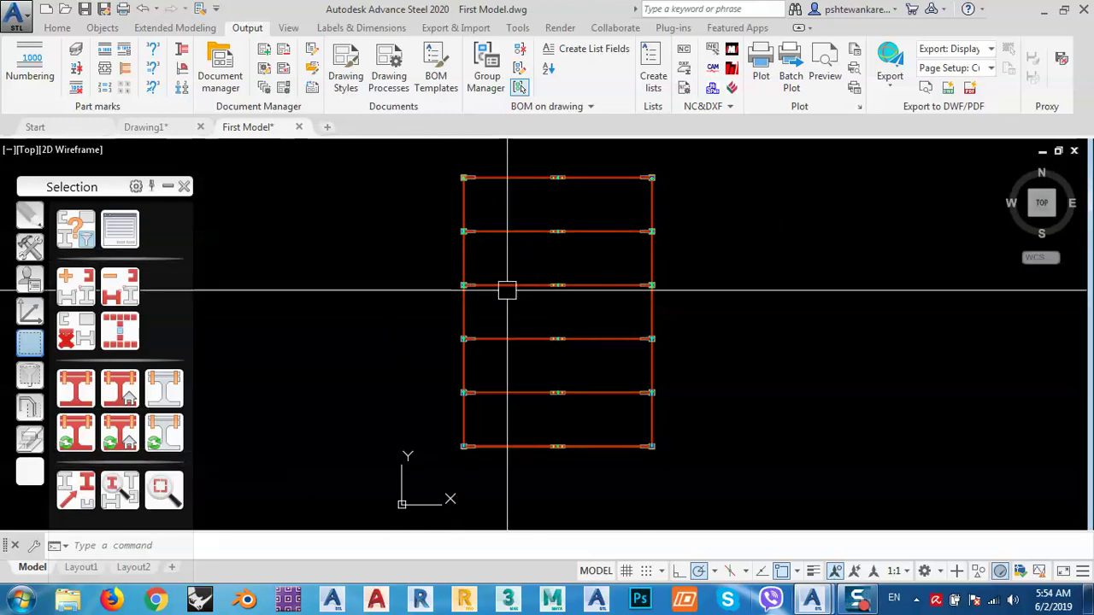
Check the thickness of the bolted eave beam connection plate at a west column in its properties.
{"action": "mouse_move", "coordinate": [507, 290]}
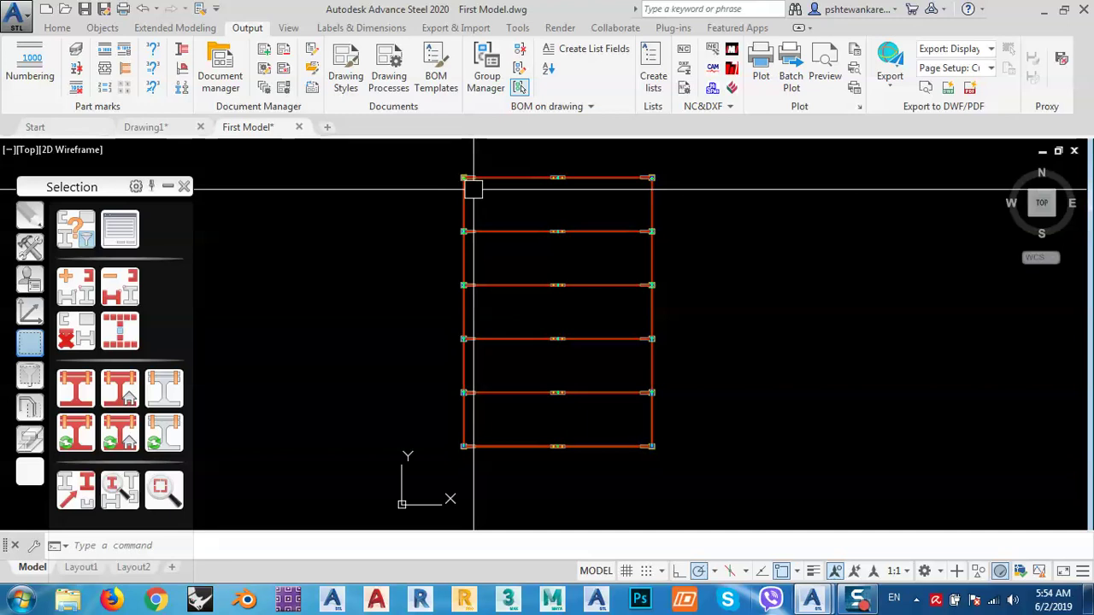
{"action": "scroll", "coordinate": [459, 237], "scroll_direction": "up", "scroll_amount": 6}
{"action": "scroll", "coordinate": [430, 453], "scroll_direction": "up", "scroll_amount": 8}
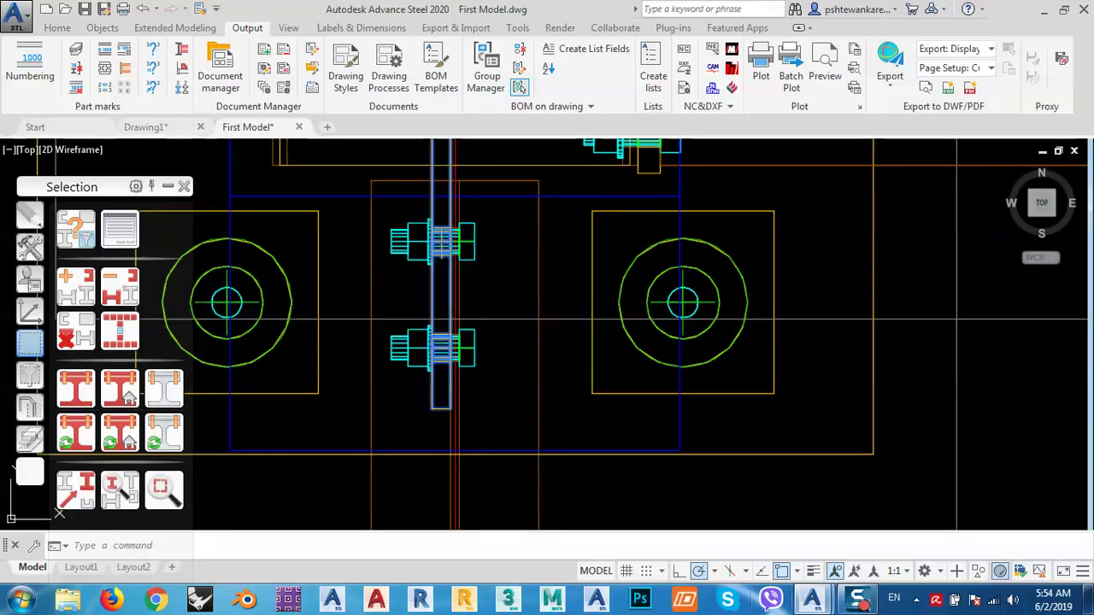
{"action": "double_click", "coordinate": [430, 408]}
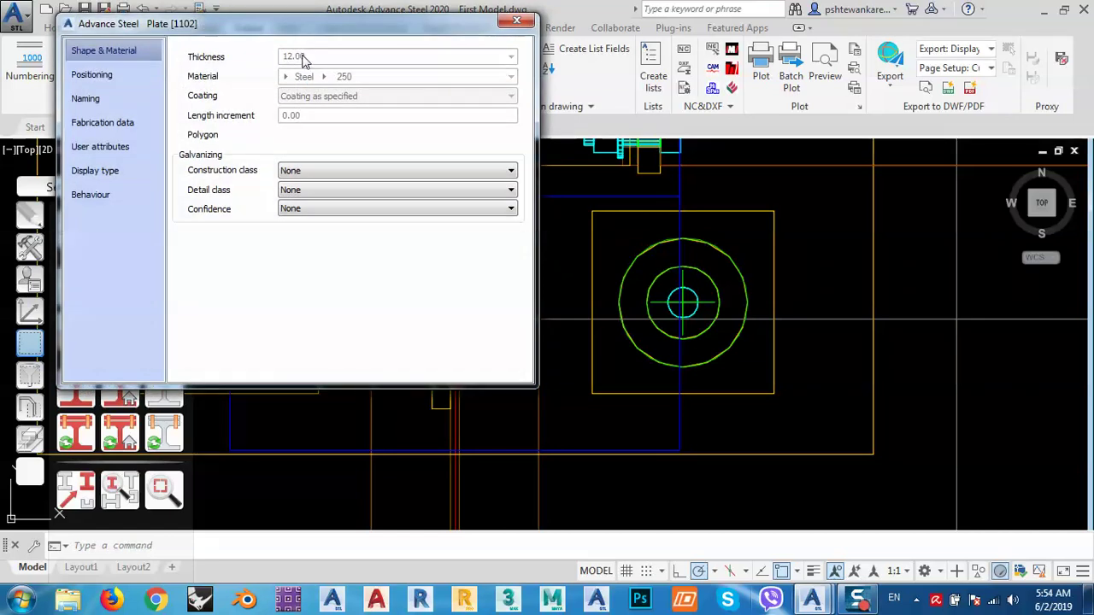
{"action": "left_click", "coordinate": [516, 23]}
{"action": "scroll", "coordinate": [453, 282], "scroll_direction": "down", "scroll_amount": 5}
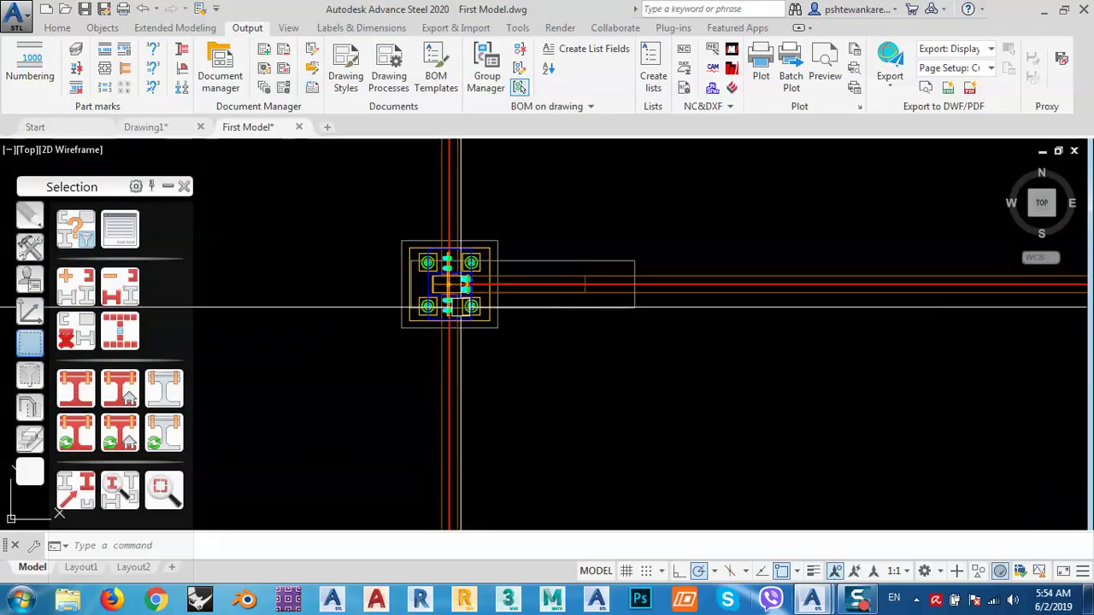
Select all five eave beams along the west side of the frame.
{"action": "scroll", "coordinate": [518, 217], "scroll_direction": "up", "scroll_amount": 6}
{"action": "left_click", "coordinate": [518, 217]}
{"action": "left_click", "coordinate": [376, 244]}
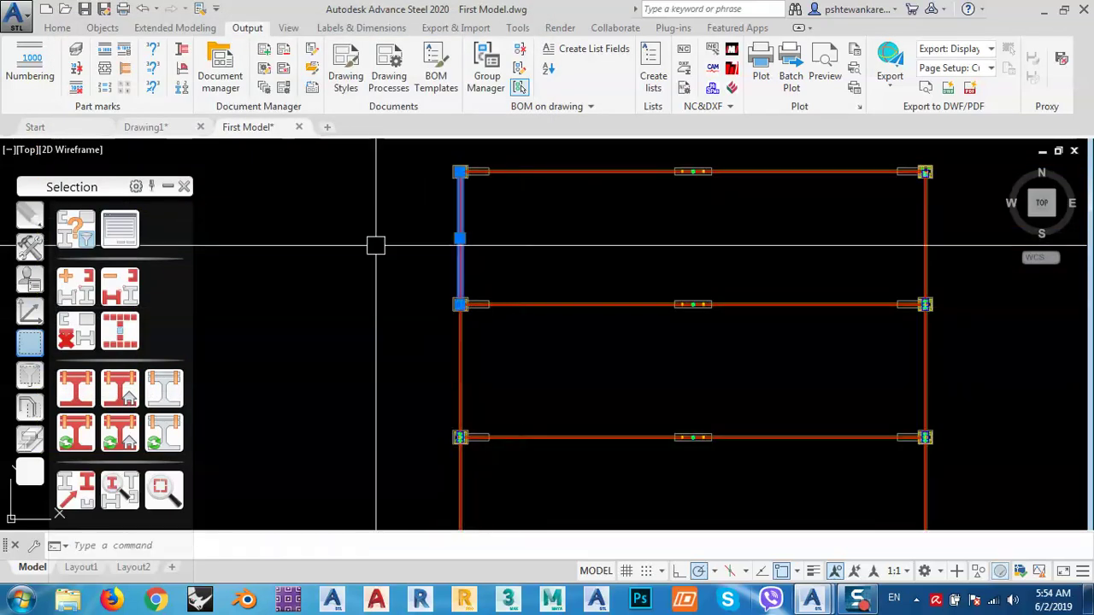
{"action": "left_click", "coordinate": [518, 347]}
{"action": "left_click", "coordinate": [396, 364]}
{"action": "middle_click_drag", "start_coordinate": [384, 346], "coordinate": [371, 196]}
{"action": "left_click", "coordinate": [503, 334]}
{"action": "left_click", "coordinate": [394, 347]}
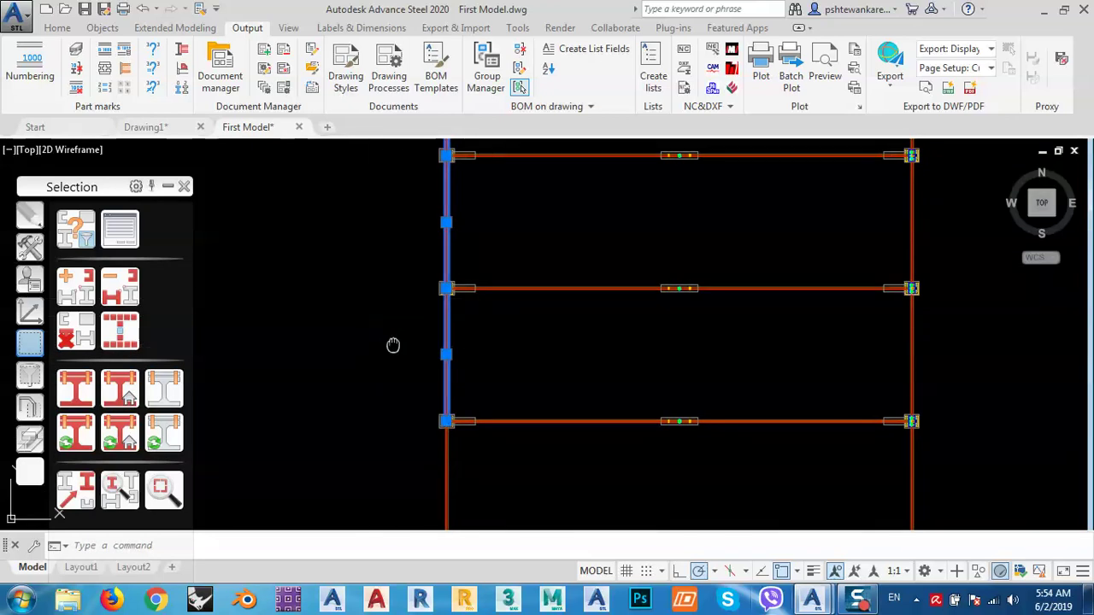
{"action": "middle_click_drag", "start_coordinate": [393, 347], "coordinate": [380, 193]}
{"action": "left_click", "coordinate": [480, 323]}
{"action": "left_click", "coordinate": [397, 337]}
{"action": "scroll", "coordinate": [398, 337], "scroll_direction": "down", "scroll_amount": 2}
{"action": "middle_click_drag", "start_coordinate": [400, 337], "coordinate": [403, 237]}
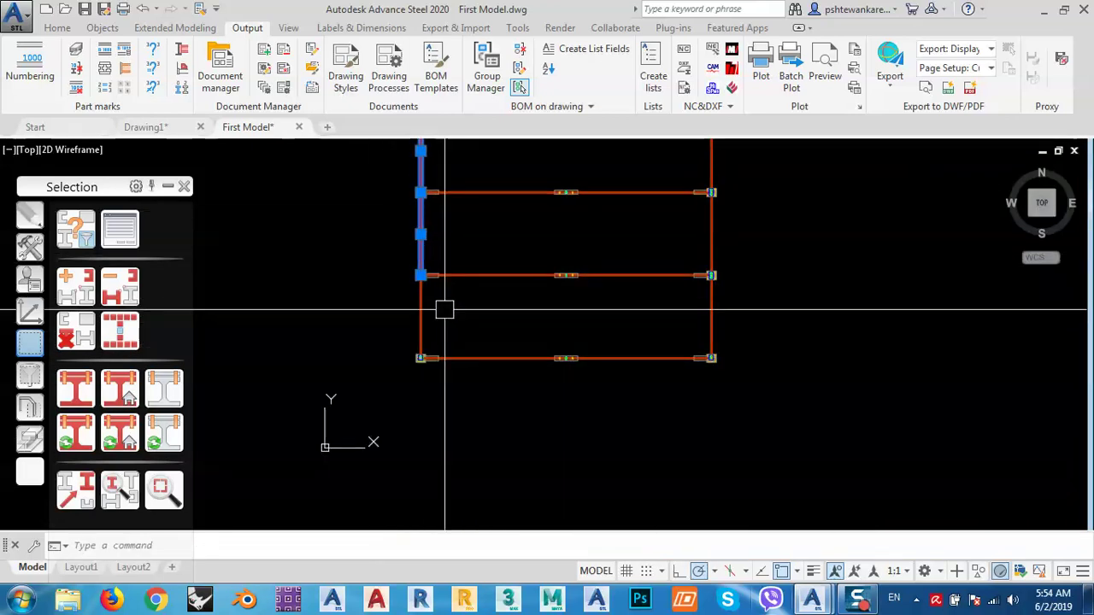
{"action": "left_click", "coordinate": [420, 317]}
{"action": "scroll", "coordinate": [432, 311], "scroll_direction": "up", "scroll_amount": 4}
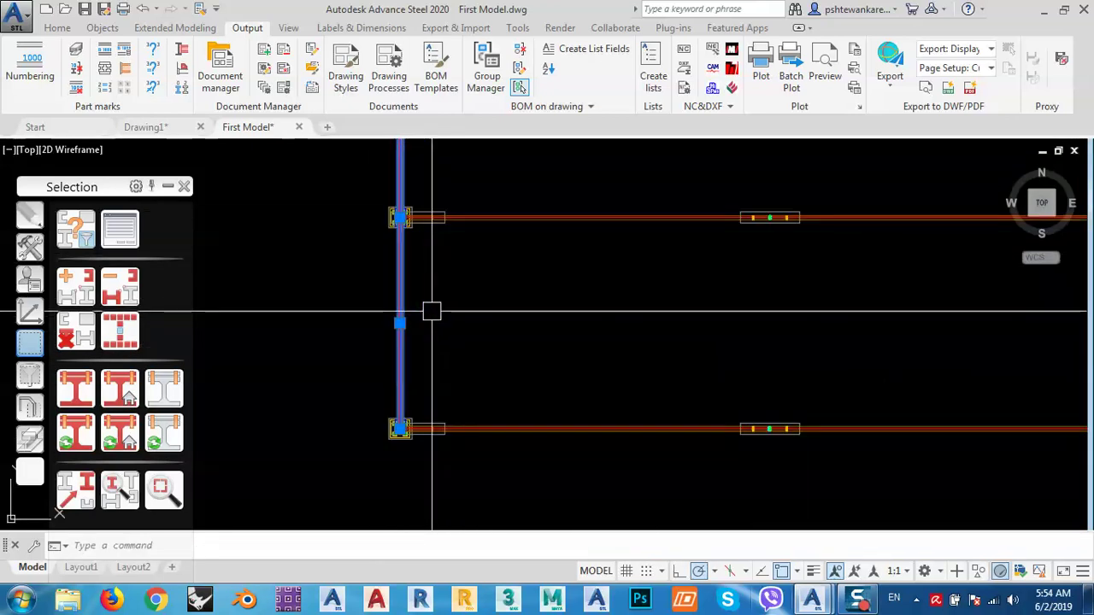
Set up a Transform elements move of the selected west beams with a distance of 6 along X.
{"action": "left_click", "coordinate": [30, 248]}
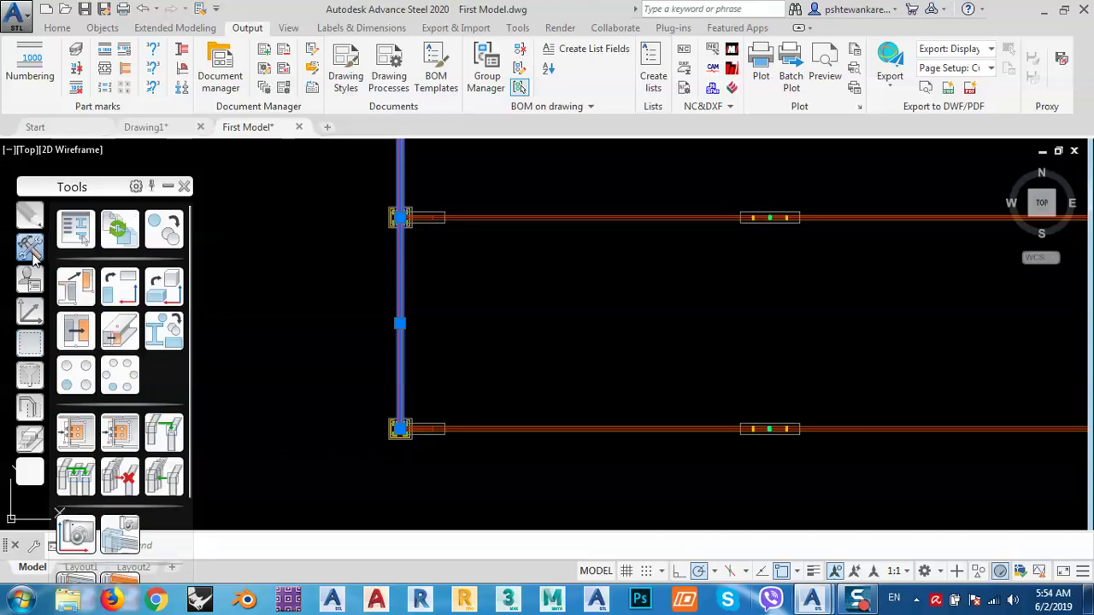
{"action": "left_click", "coordinate": [161, 236]}
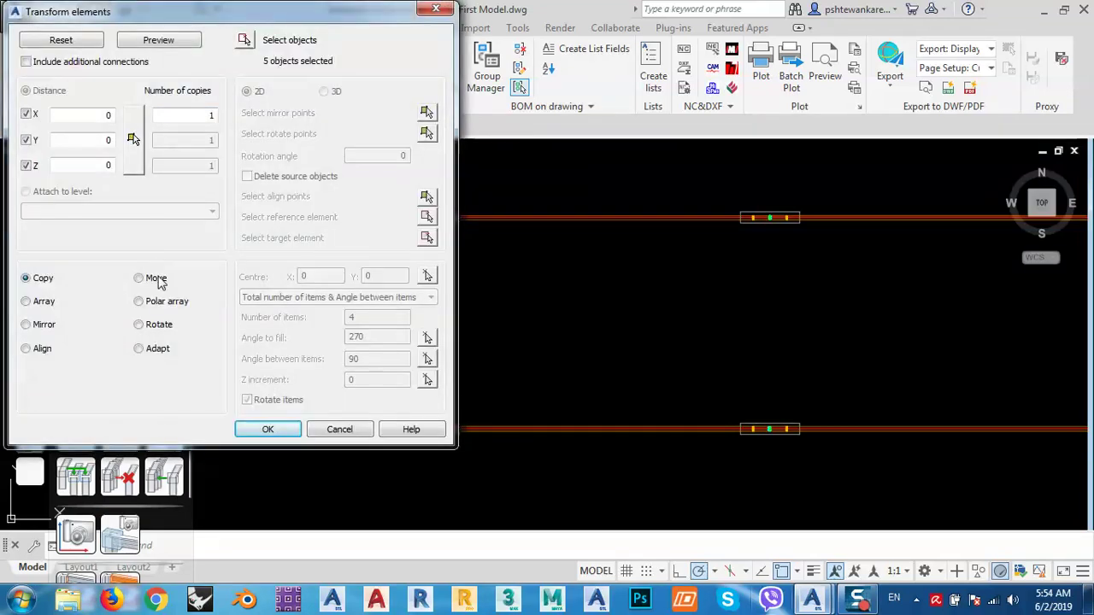
{"action": "left_click", "coordinate": [135, 140]}
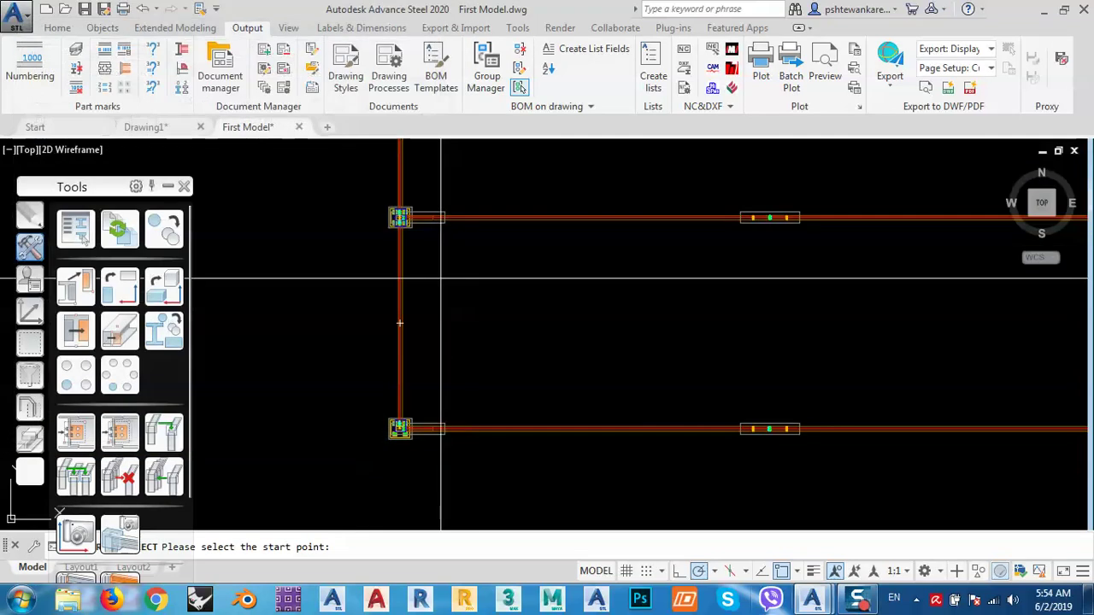
{"action": "scroll", "coordinate": [401, 209], "scroll_direction": "up", "scroll_amount": 7}
{"action": "scroll", "coordinate": [370, 225], "scroll_direction": "down", "scroll_amount": 6}
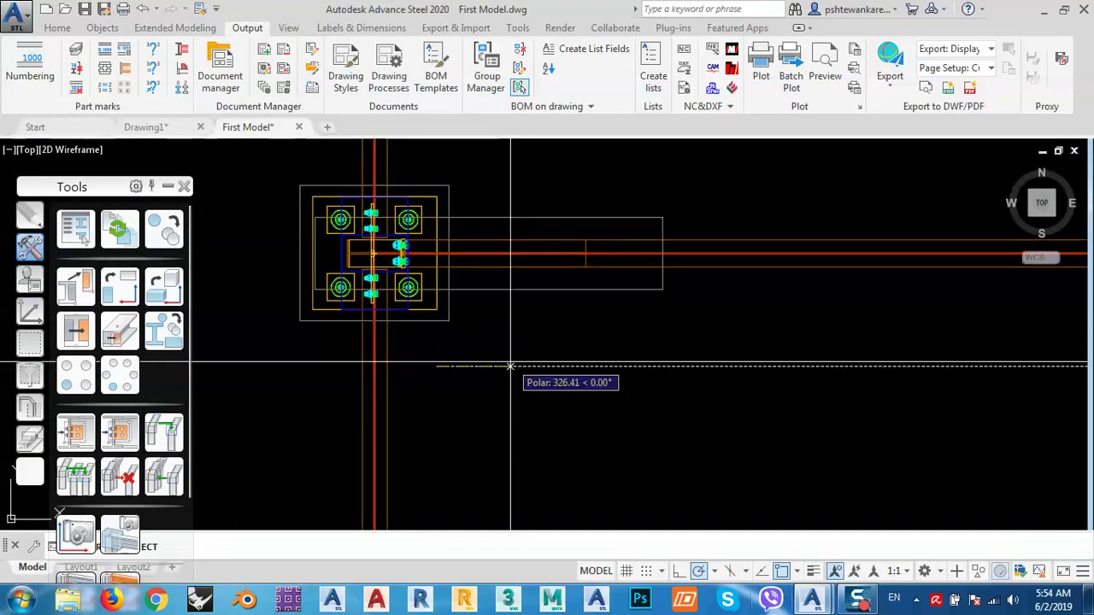
{"action": "type", "text": "6"}
{"action": "key", "text": "Return"}
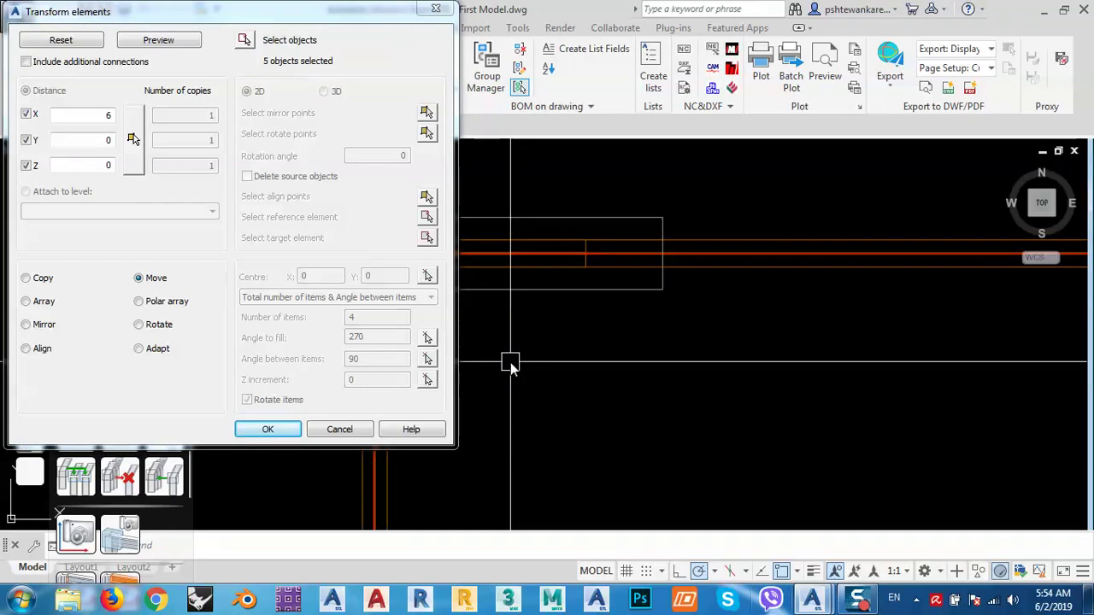
Include additional connections in the move, preview it at the west column's connection plates, and return to modify the transform.
{"action": "left_click", "coordinate": [26, 61]}
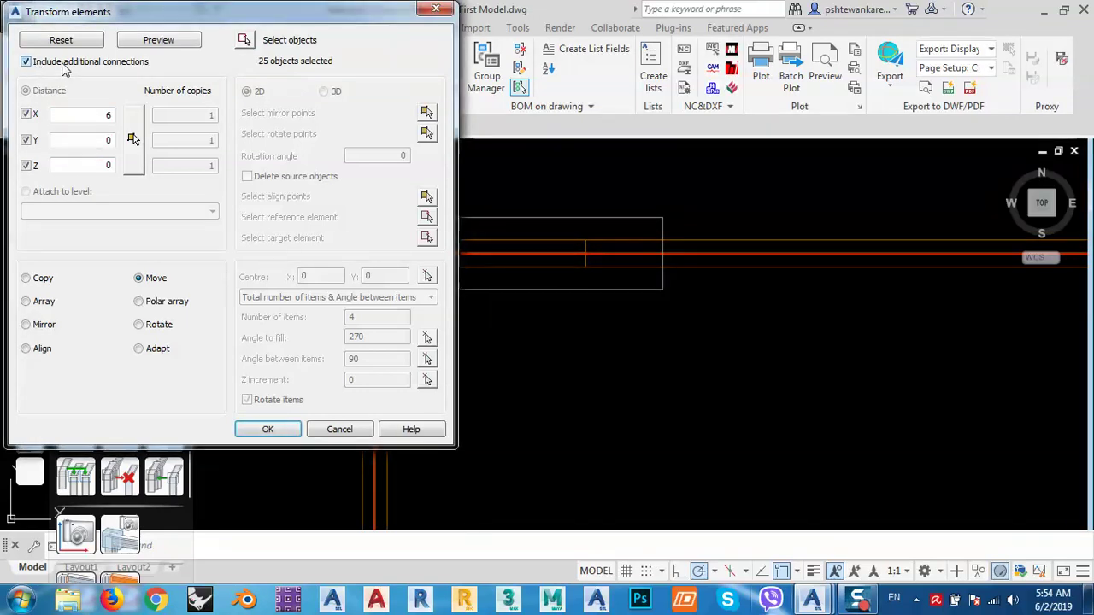
{"action": "left_click", "coordinate": [175, 43]}
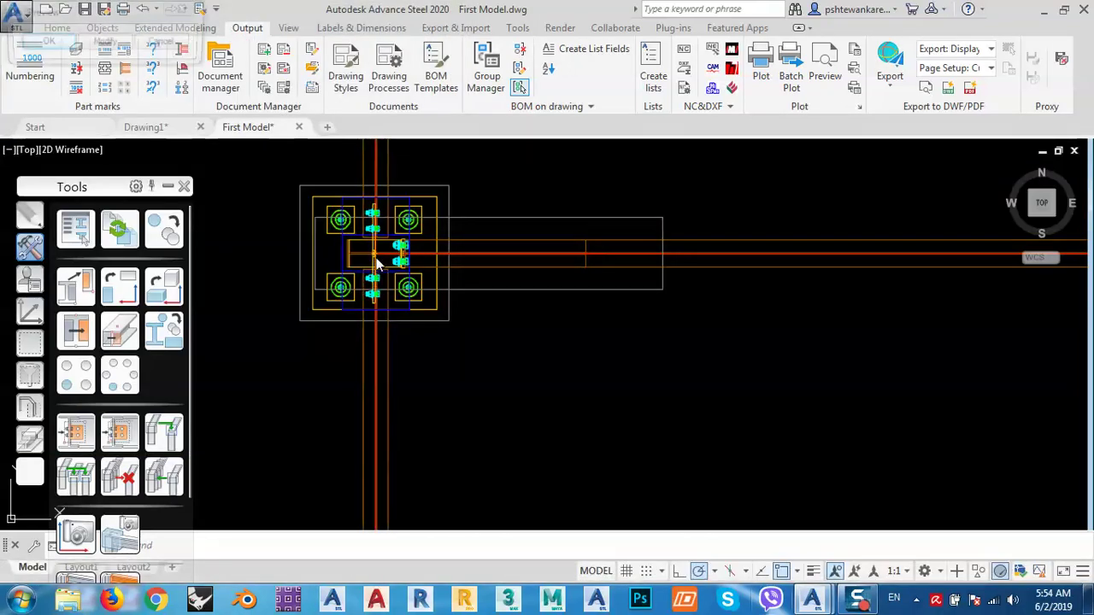
{"action": "scroll", "coordinate": [378, 263], "scroll_direction": "up", "scroll_amount": 5}
{"action": "scroll", "coordinate": [355, 233], "scroll_direction": "up", "scroll_amount": 4}
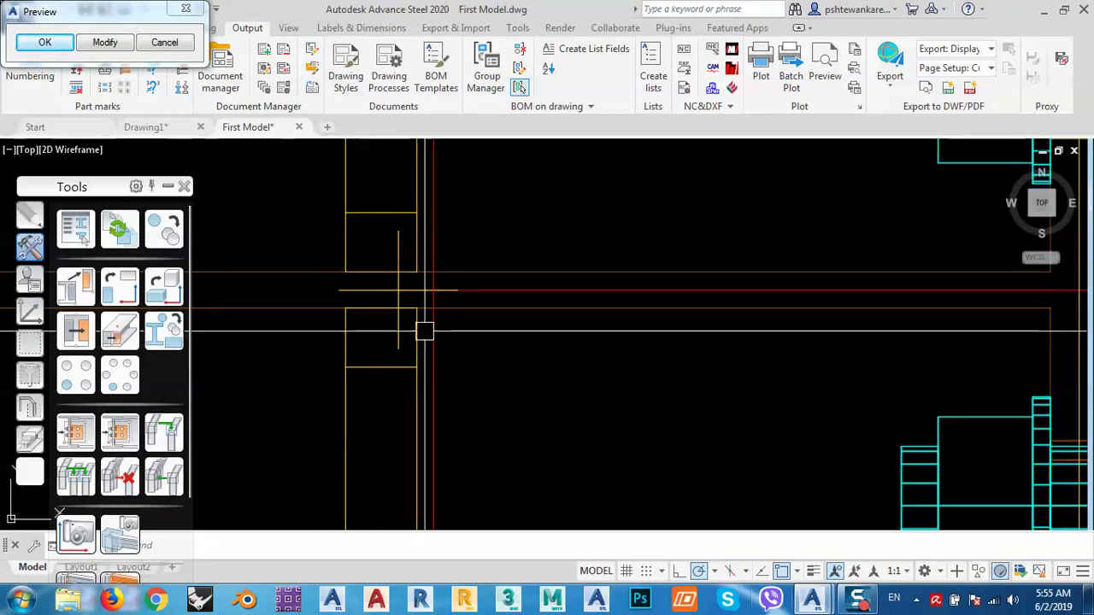
{"action": "scroll", "coordinate": [423, 329], "scroll_direction": "down", "scroll_amount": 2}
{"action": "scroll", "coordinate": [475, 265], "scroll_direction": "down", "scroll_amount": 4}
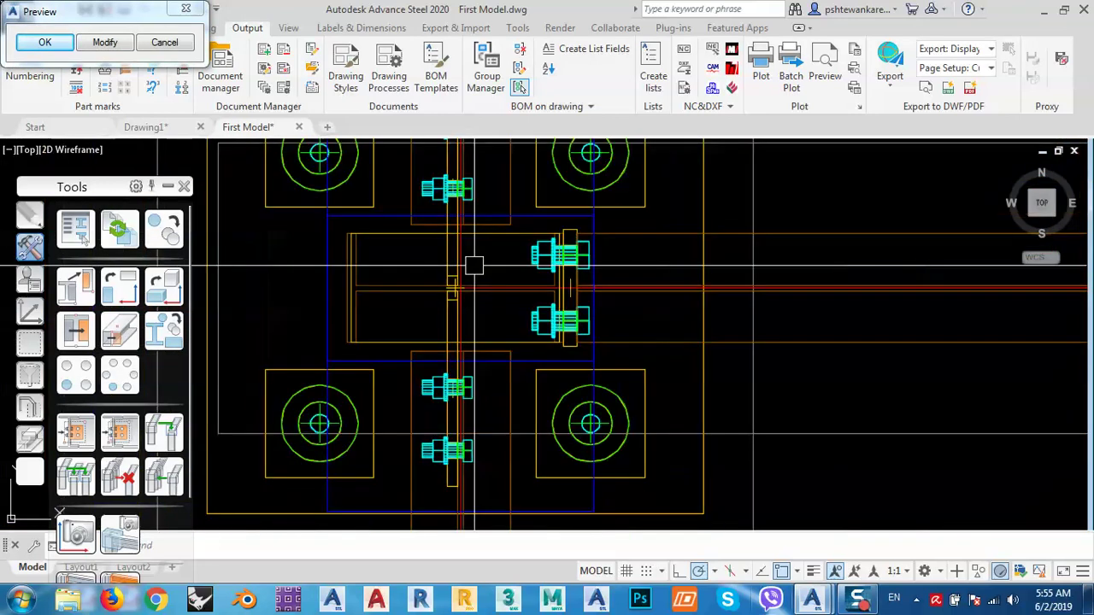
{"action": "scroll", "coordinate": [468, 287], "scroll_direction": "up", "scroll_amount": 4}
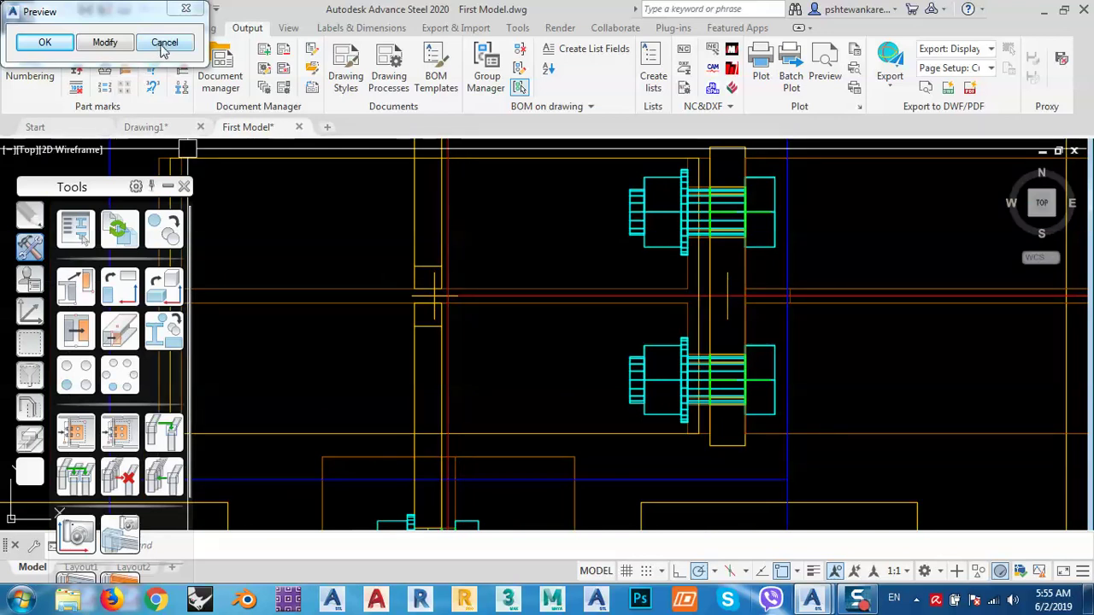
{"action": "left_click", "coordinate": [120, 44]}
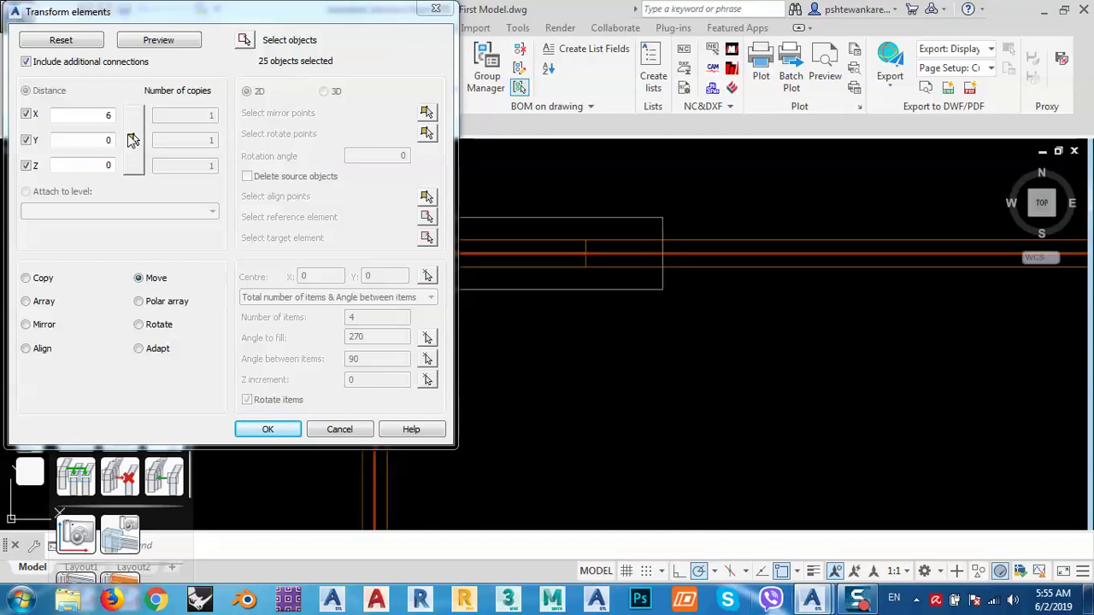
Redefine the move distance by picking from the midpoint of the connection plate's edge to the west column's centre point.
{"action": "left_click", "coordinate": [132, 139]}
{"action": "scroll", "coordinate": [470, 255], "scroll_direction": "up", "scroll_amount": 4}
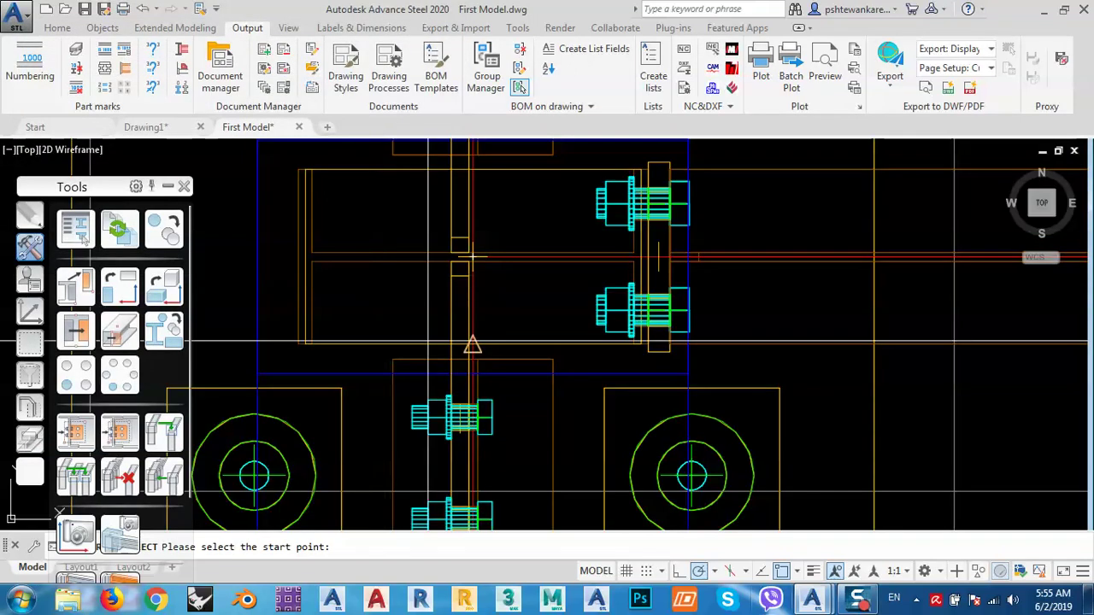
{"action": "scroll", "coordinate": [469, 345], "scroll_direction": "up", "scroll_amount": 6}
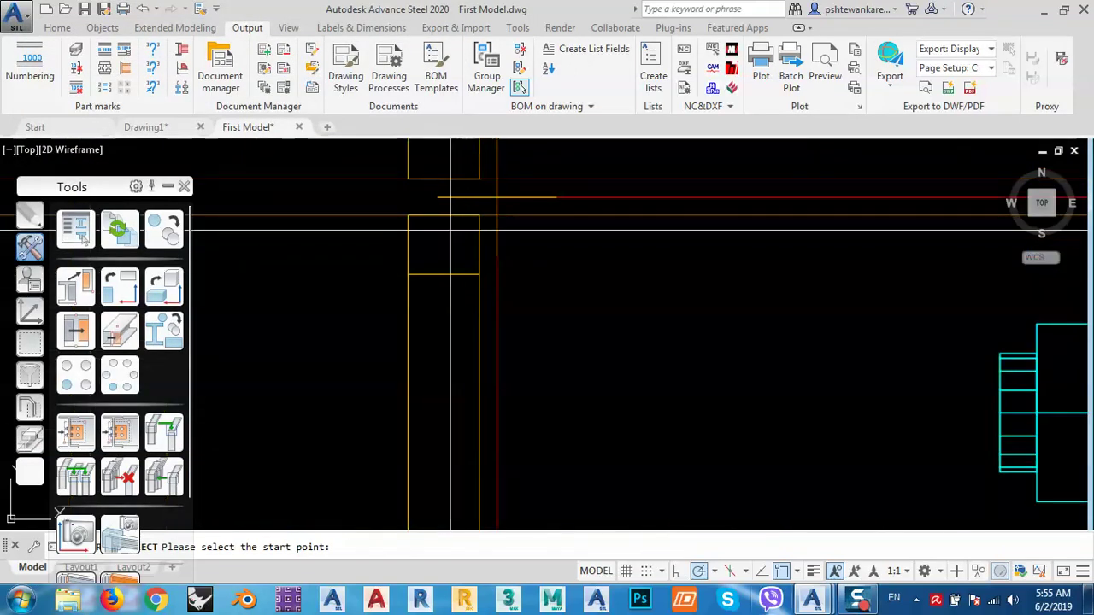
{"action": "left_click", "coordinate": [444, 215]}
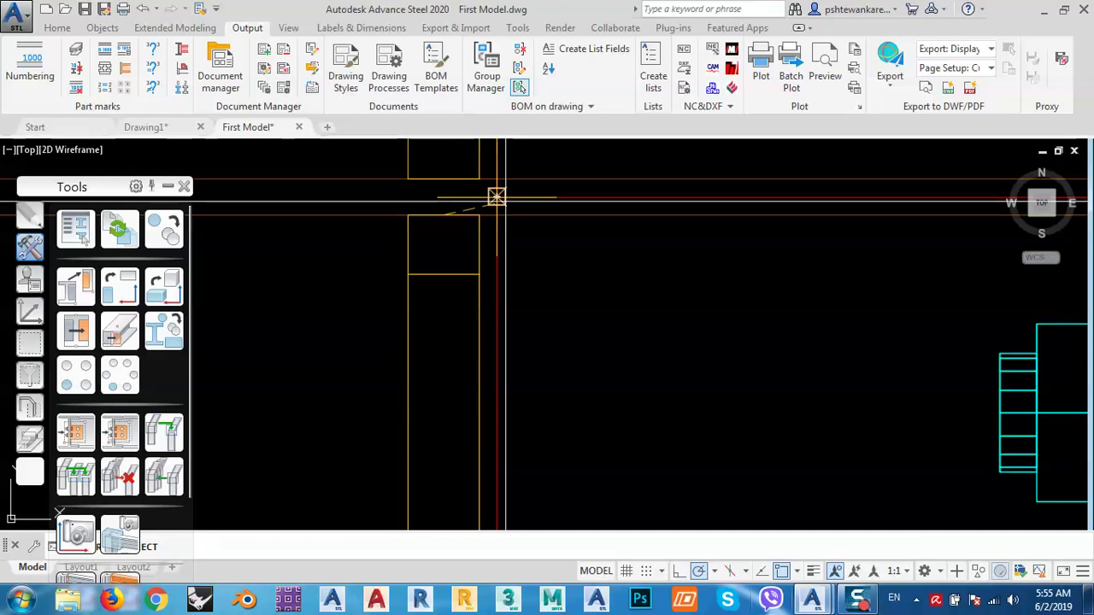
{"action": "left_click", "coordinate": [497, 197]}
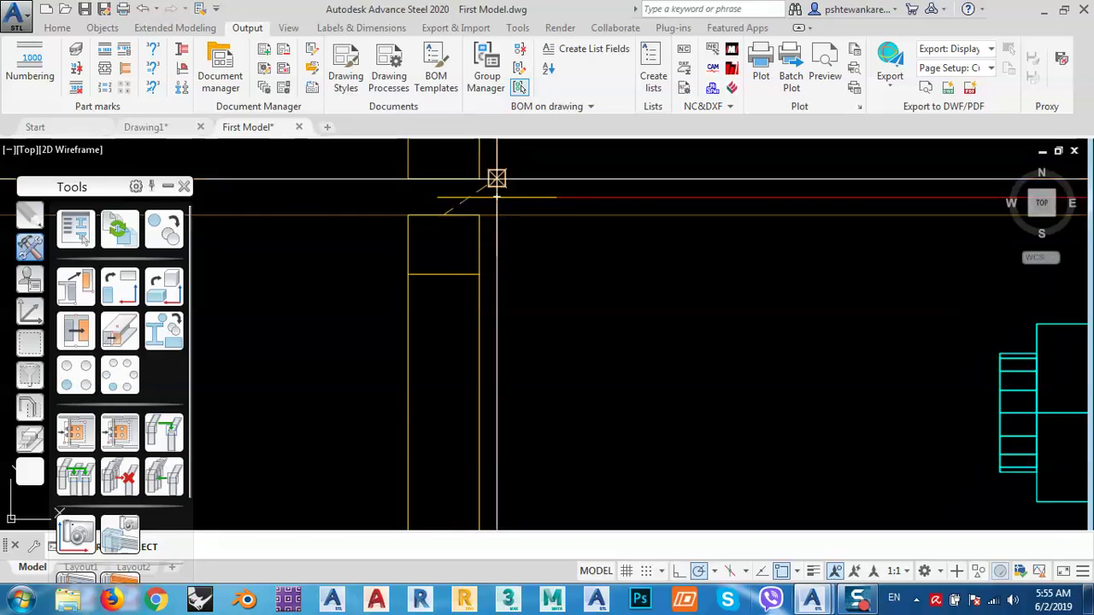
{"action": "left_click", "coordinate": [497, 197]}
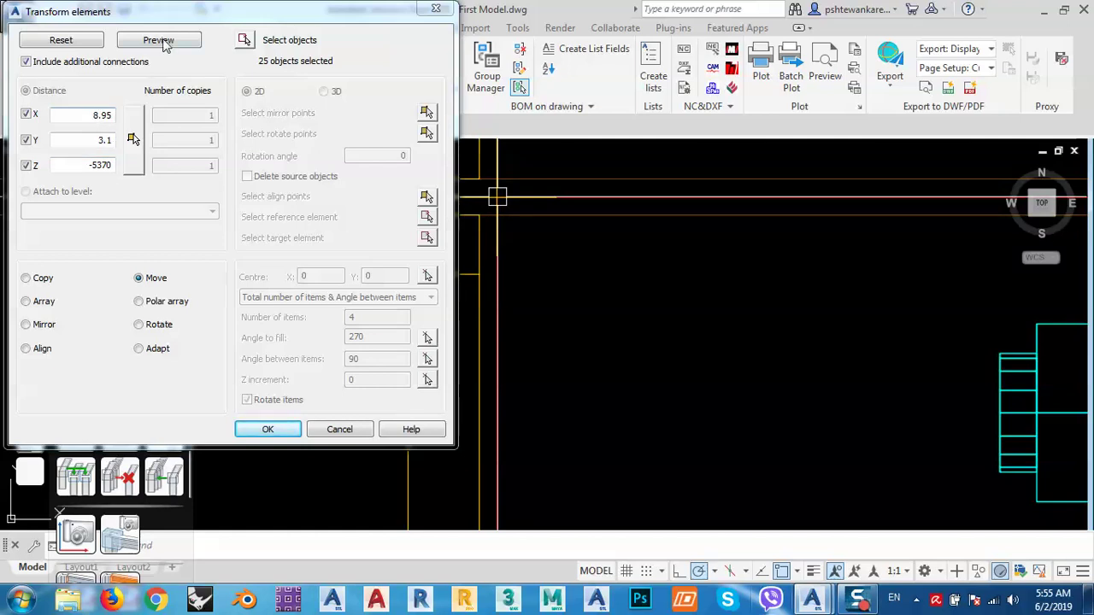
Restrict the move to the 8.95 X distance by excluding Y and Z, preview it, and apply it to the west beams.
{"action": "left_click_drag", "start_coordinate": [159, 12], "coordinate": [757, 108]}
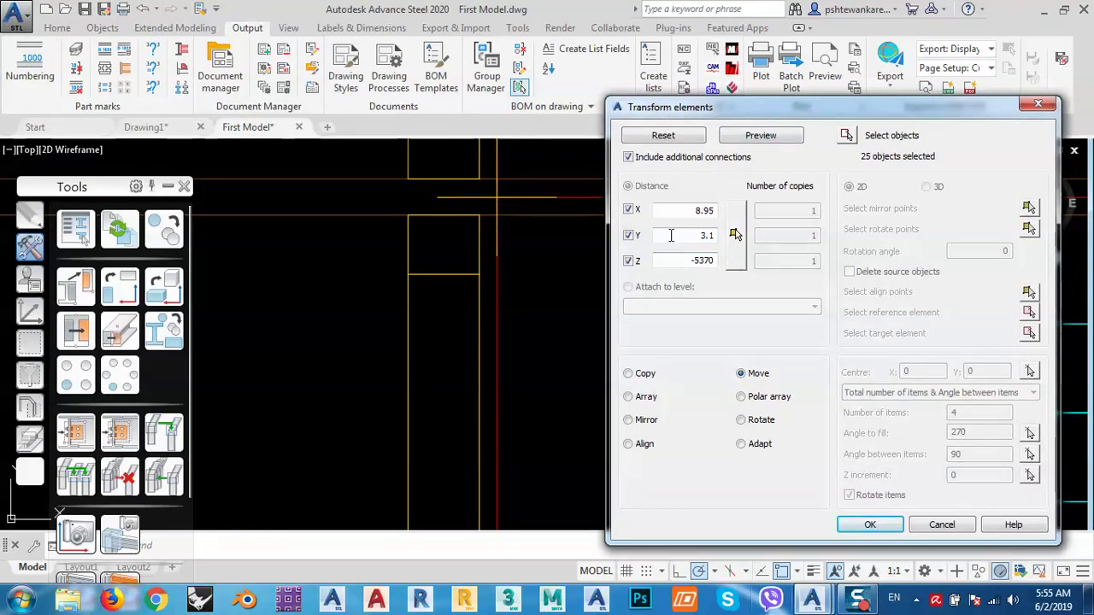
{"action": "left_click_drag", "start_coordinate": [94, 186], "coordinate": [97, 47]}
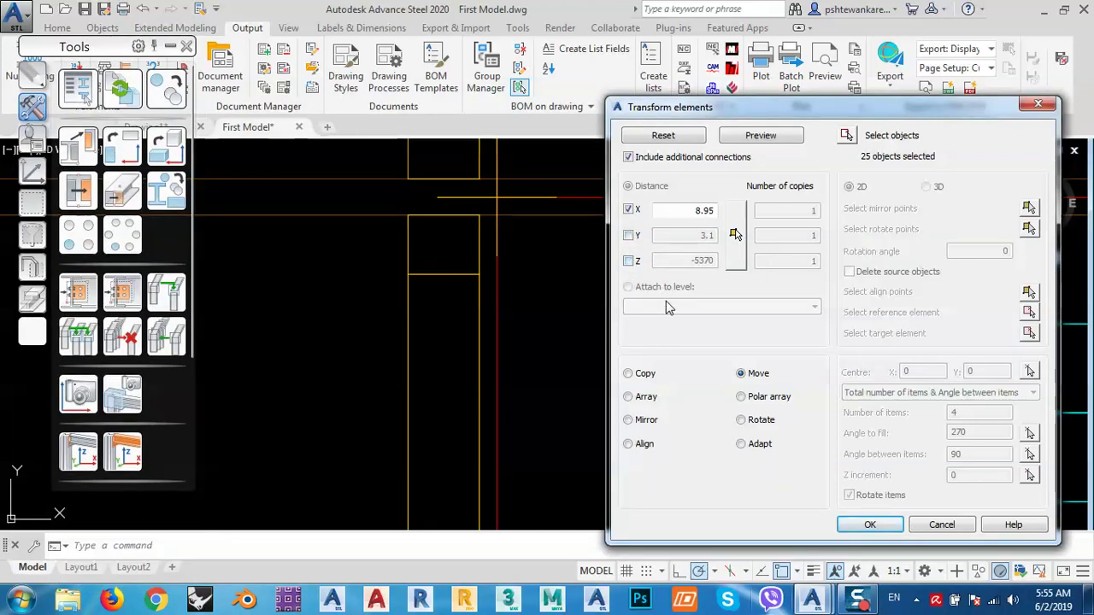
{"action": "left_click", "coordinate": [760, 136]}
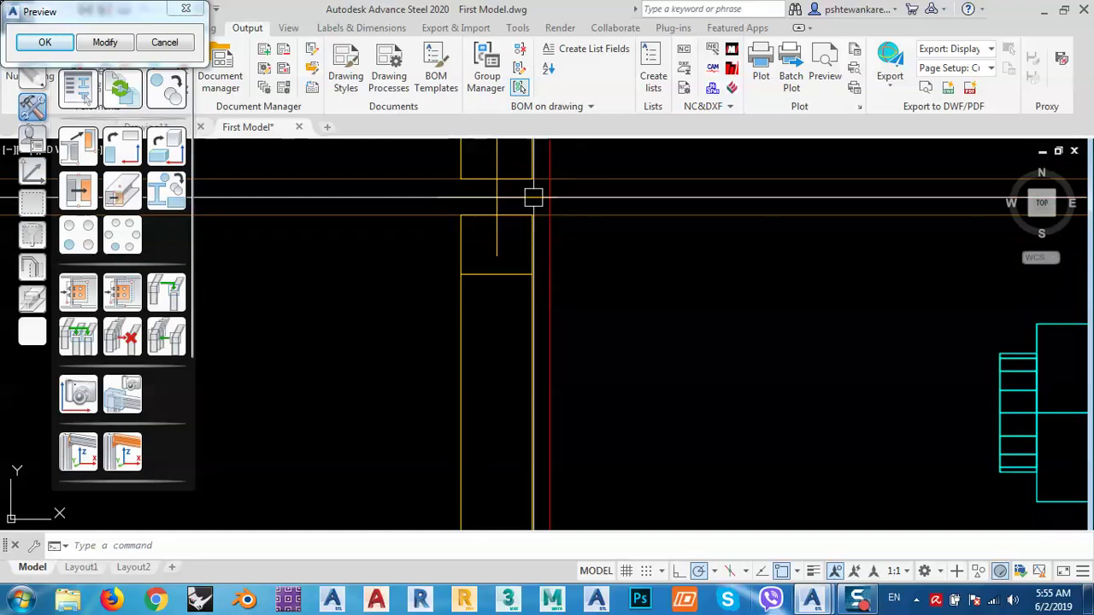
{"action": "left_click_drag", "start_coordinate": [71, 17], "coordinate": [272, 86]}
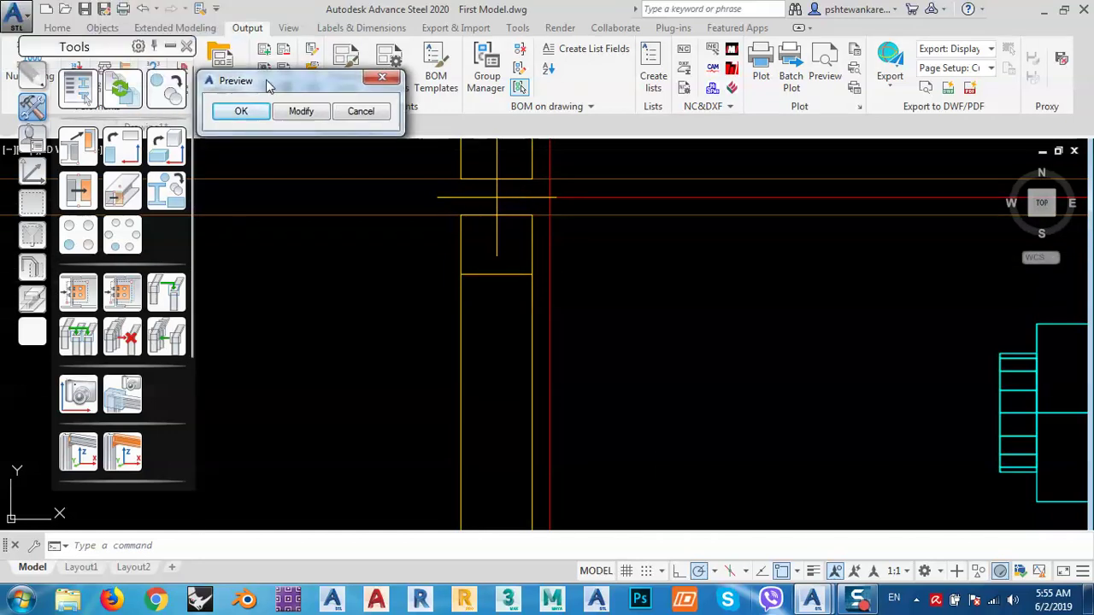
{"action": "left_click", "coordinate": [243, 111]}
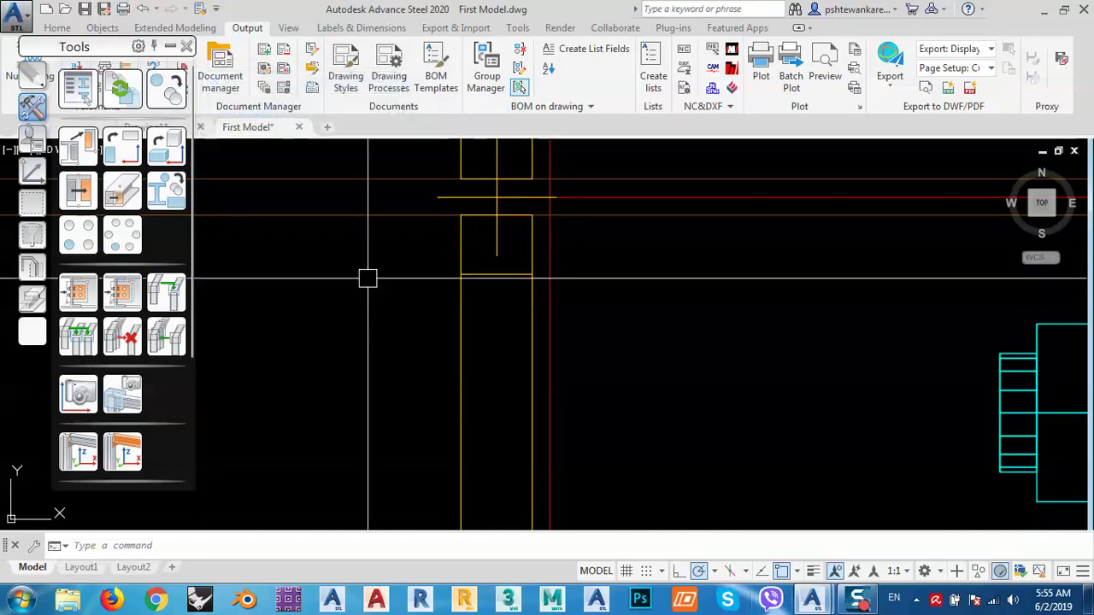
Select all five eave beams along the east side of the frame.
{"action": "scroll", "coordinate": [432, 314], "scroll_direction": "down", "scroll_amount": 3}
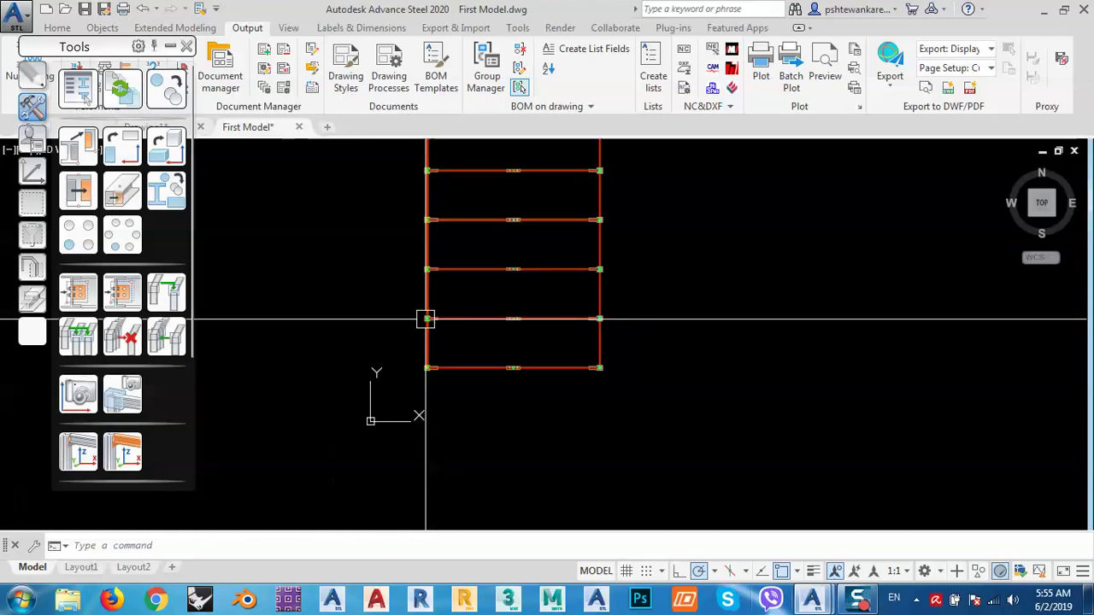
{"action": "scroll", "coordinate": [603, 315], "scroll_direction": "up", "scroll_amount": 3}
{"action": "left_click", "coordinate": [610, 326]}
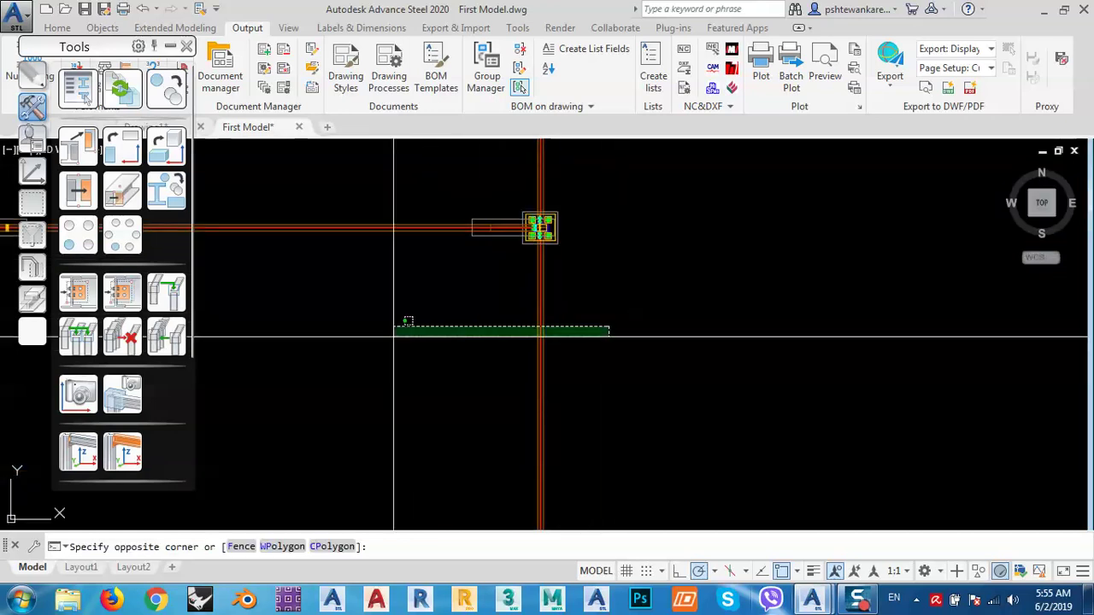
{"action": "left_click", "coordinate": [395, 337]}
{"action": "scroll", "coordinate": [653, 324], "scroll_direction": "down", "scroll_amount": 8}
{"action": "left_click", "coordinate": [667, 271]}
{"action": "left_click", "coordinate": [629, 291]}
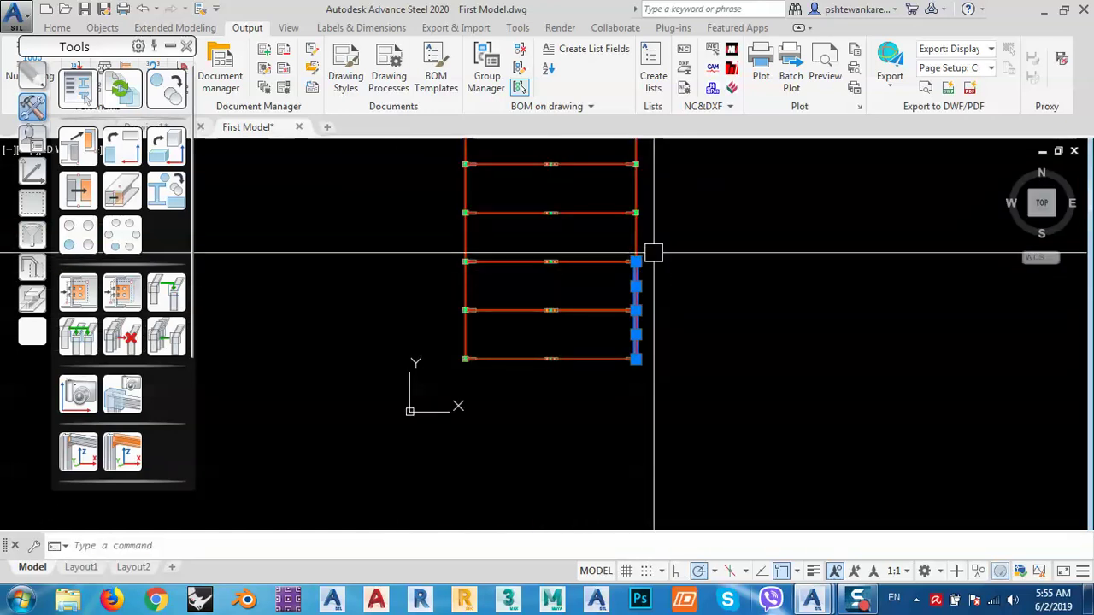
{"action": "middle_click_drag", "start_coordinate": [644, 182], "coordinate": [653, 313]}
{"action": "scroll", "coordinate": [653, 313], "scroll_direction": "up", "scroll_amount": 6}
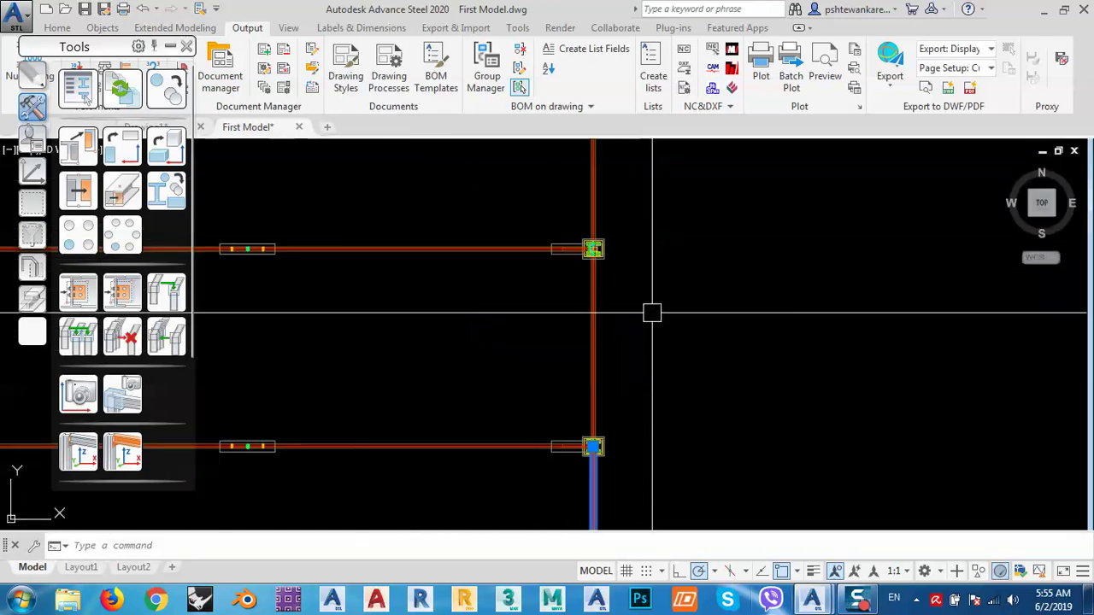
{"action": "left_click", "coordinate": [652, 313]}
{"action": "left_click", "coordinate": [555, 322]}
{"action": "scroll", "coordinate": [660, 308], "scroll_direction": "down", "scroll_amount": 6}
{"action": "middle_click_drag", "start_coordinate": [667, 270], "coordinate": [670, 297]}
{"action": "scroll", "coordinate": [670, 297], "scroll_direction": "up", "scroll_amount": 5}
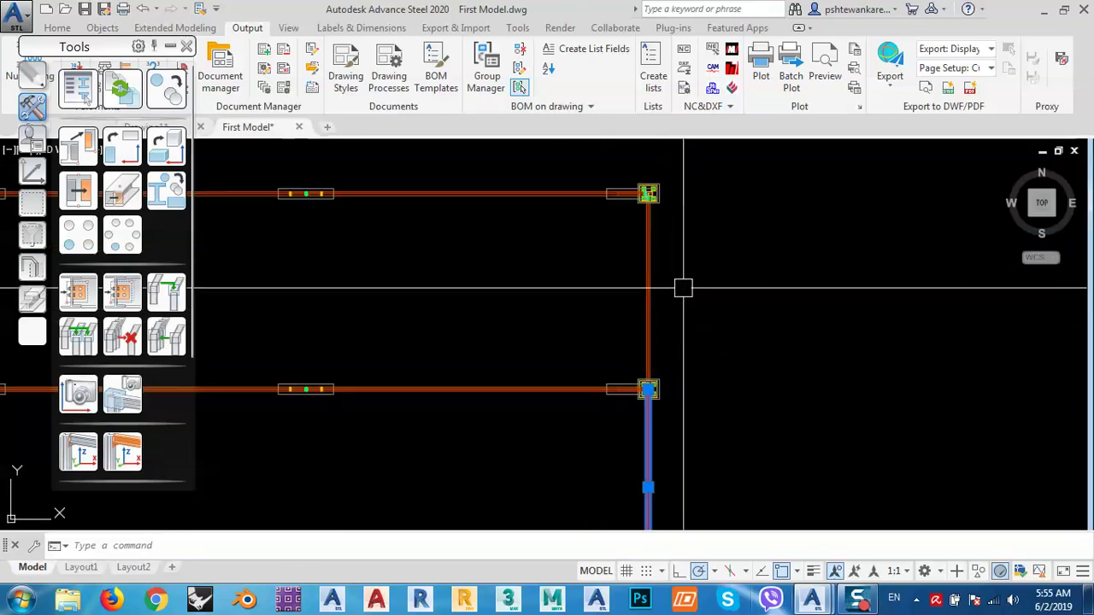
Define the copy distance for the east beams from the connection plate edge's midpoint to the east column's centre point.
{"action": "left_click", "coordinate": [158, 86]}
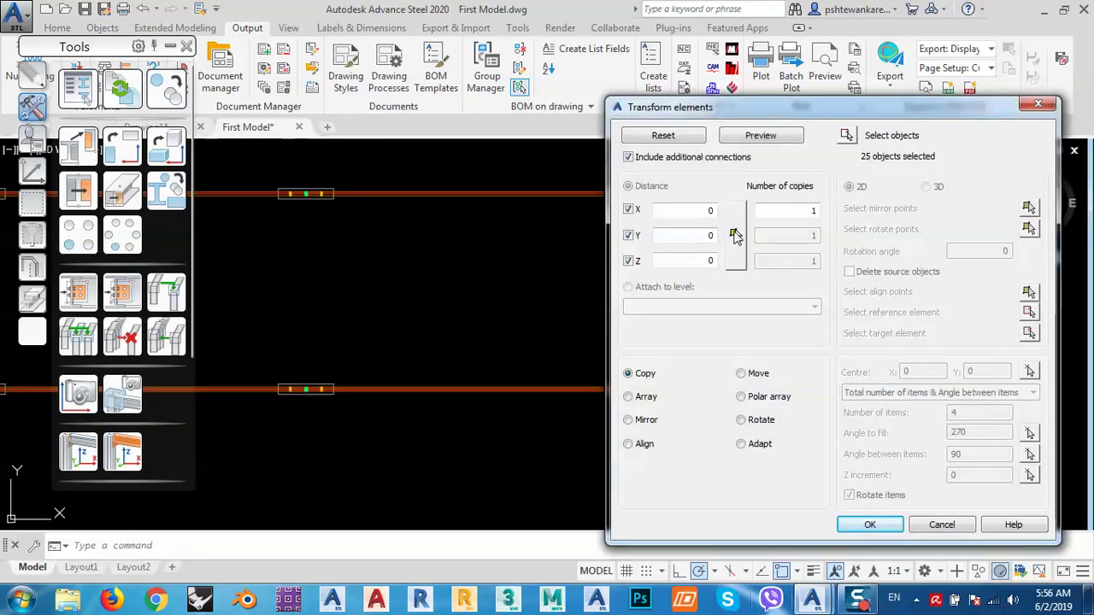
{"action": "left_click", "coordinate": [734, 236]}
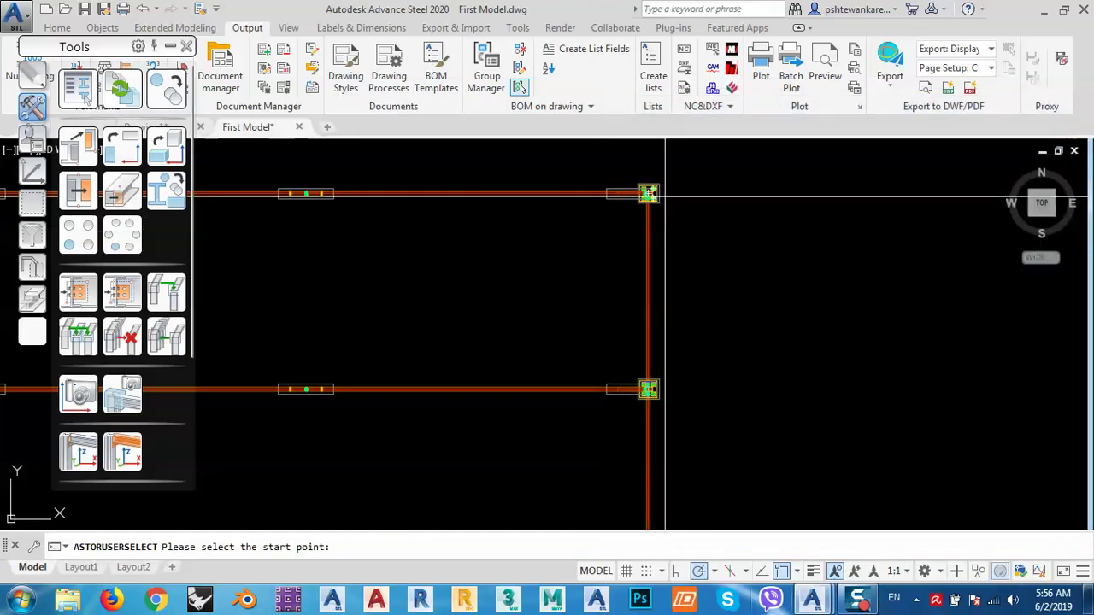
{"action": "scroll", "coordinate": [640, 363], "scroll_direction": "up", "scroll_amount": 5}
{"action": "scroll", "coordinate": [640, 362], "scroll_direction": "up", "scroll_amount": 5}
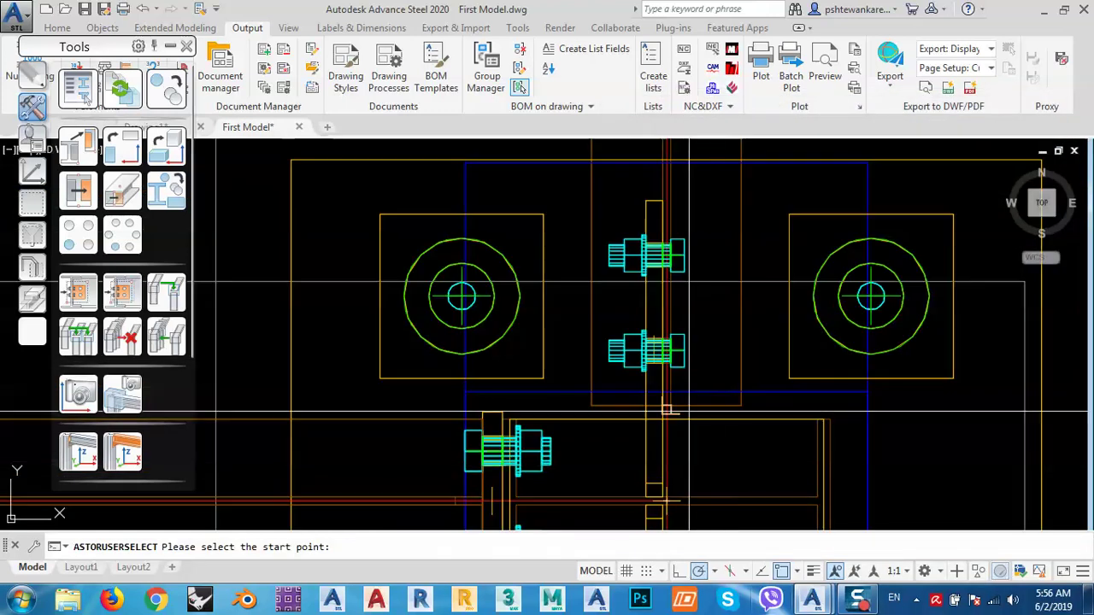
{"action": "middle_click_drag", "start_coordinate": [657, 316], "coordinate": [657, 175]}
{"action": "scroll", "coordinate": [637, 350], "scroll_direction": "up", "scroll_amount": 6}
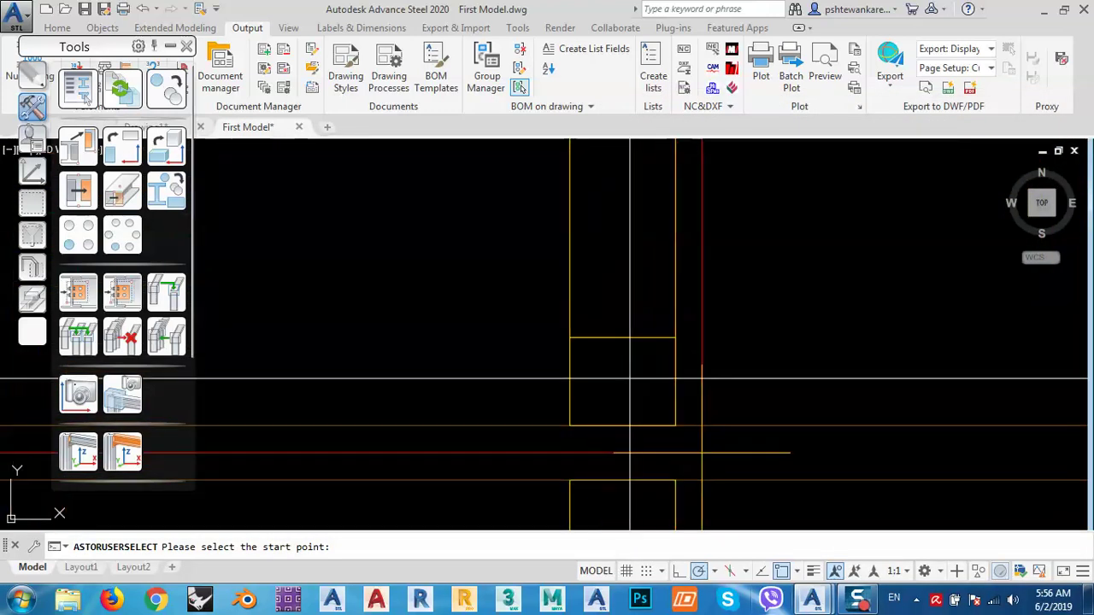
{"action": "left_click", "coordinate": [622, 429]}
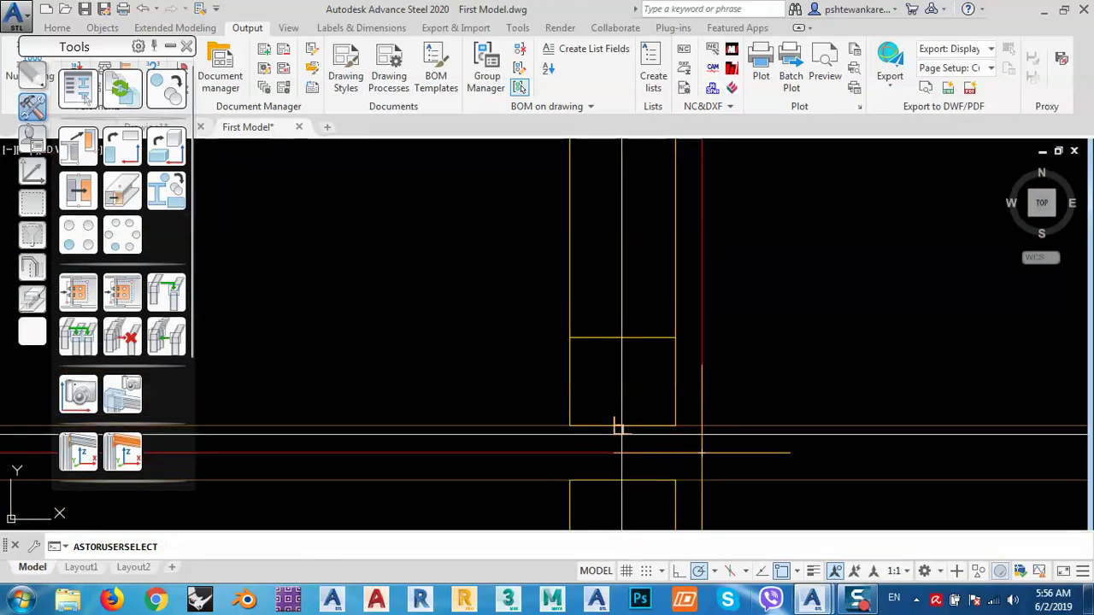
{"action": "left_click", "coordinate": [701, 452]}
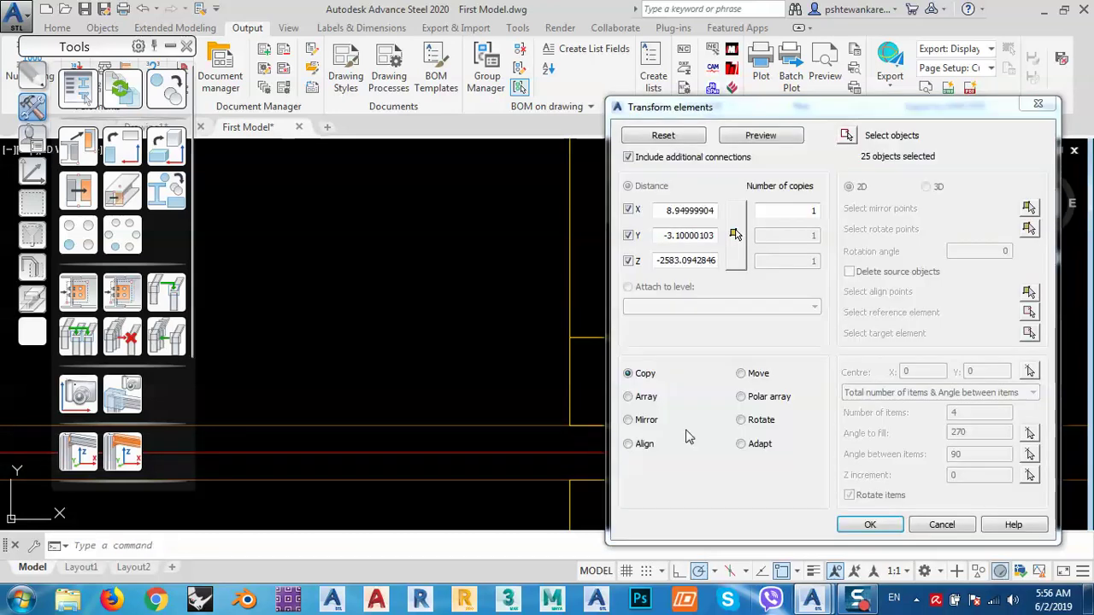
Exclude the Y and Z distances, preview the transform at the east column's connection plates, and cancel it.
{"action": "left_click", "coordinate": [628, 236]}
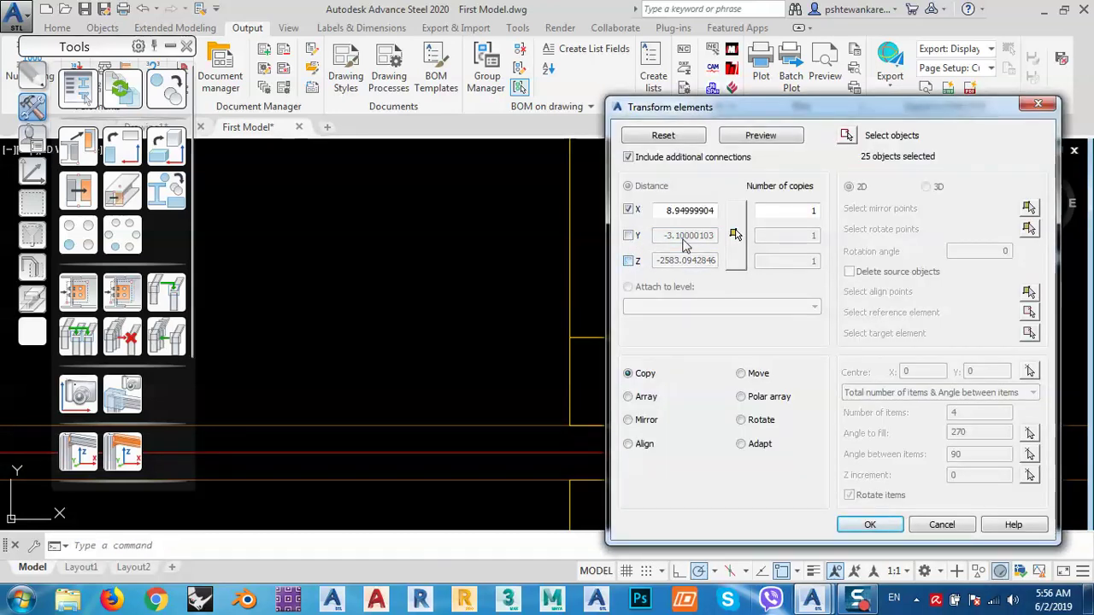
{"action": "left_click", "coordinate": [755, 139]}
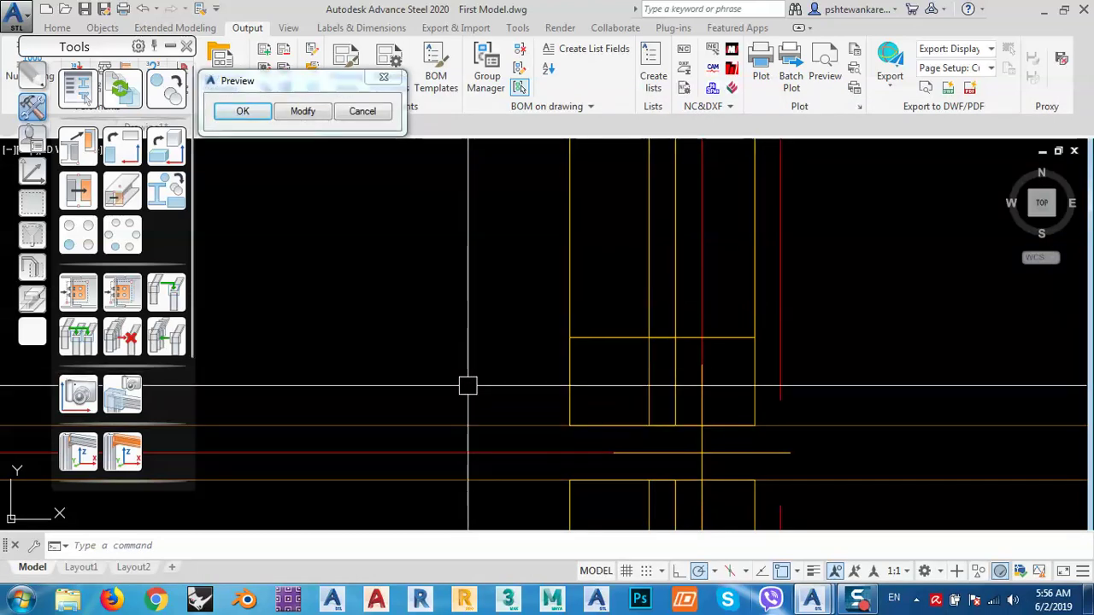
{"action": "scroll", "coordinate": [561, 395], "scroll_direction": "down", "scroll_amount": 12}
{"action": "scroll", "coordinate": [631, 415], "scroll_direction": "up", "scroll_amount": 6}
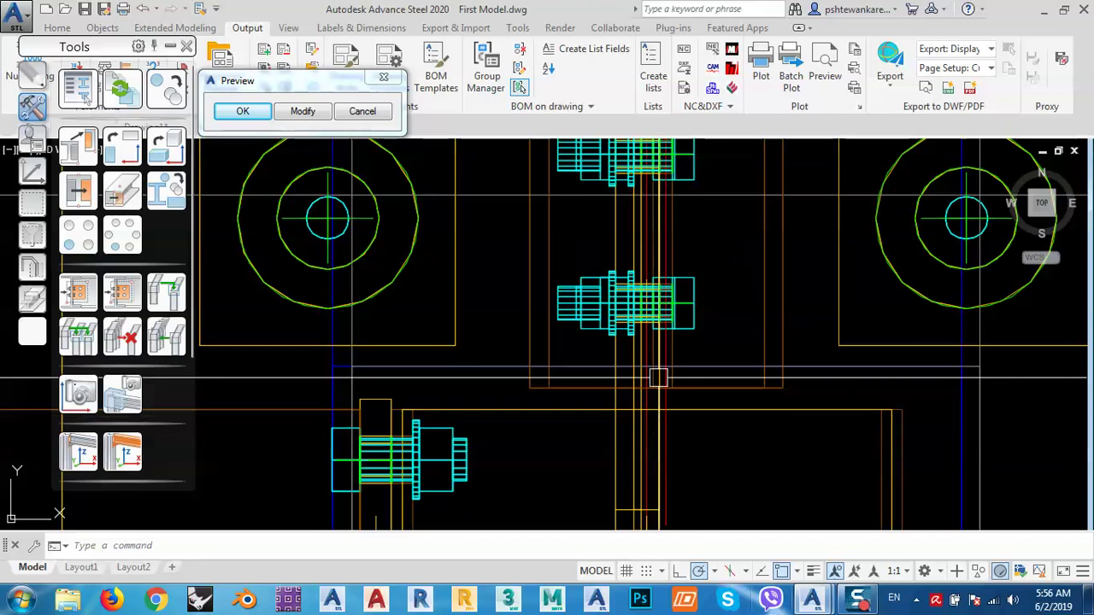
{"action": "scroll", "coordinate": [644, 455], "scroll_direction": "down", "scroll_amount": 10}
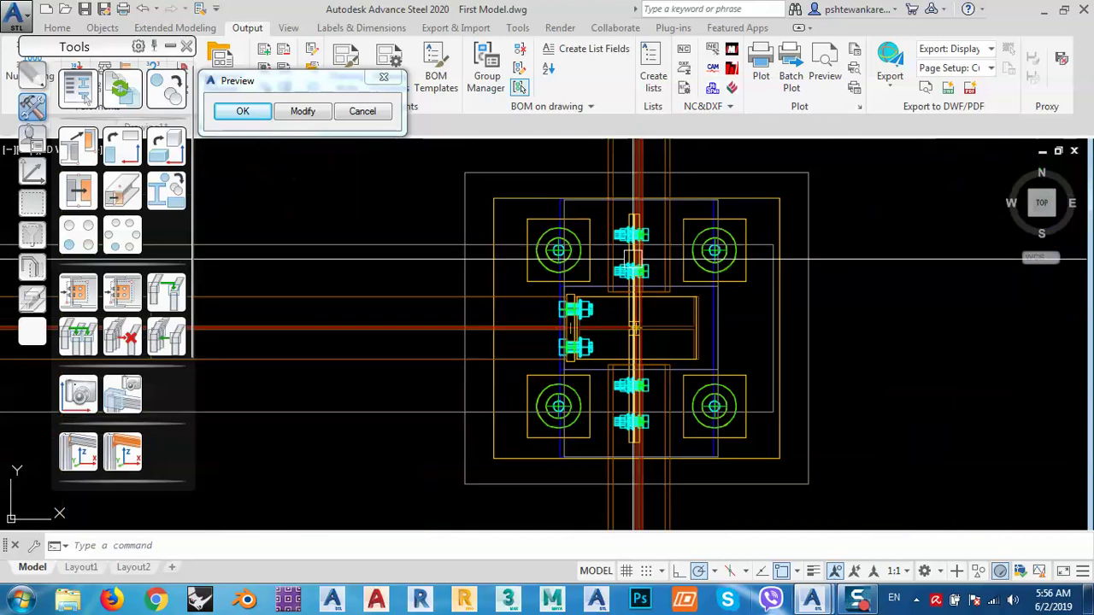
{"action": "left_click", "coordinate": [361, 112]}
{"action": "scroll", "coordinate": [631, 328], "scroll_direction": "down", "scroll_amount": 4}
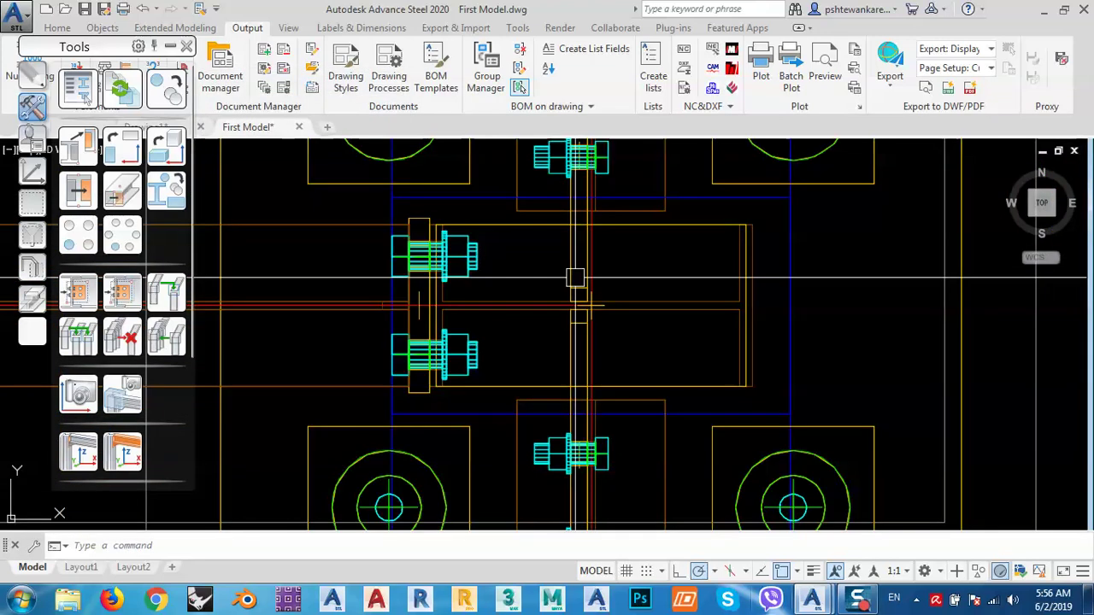
Reselect all five eave beams along the frame's east side.
{"action": "scroll", "coordinate": [658, 316], "scroll_direction": "down", "scroll_amount": 4}
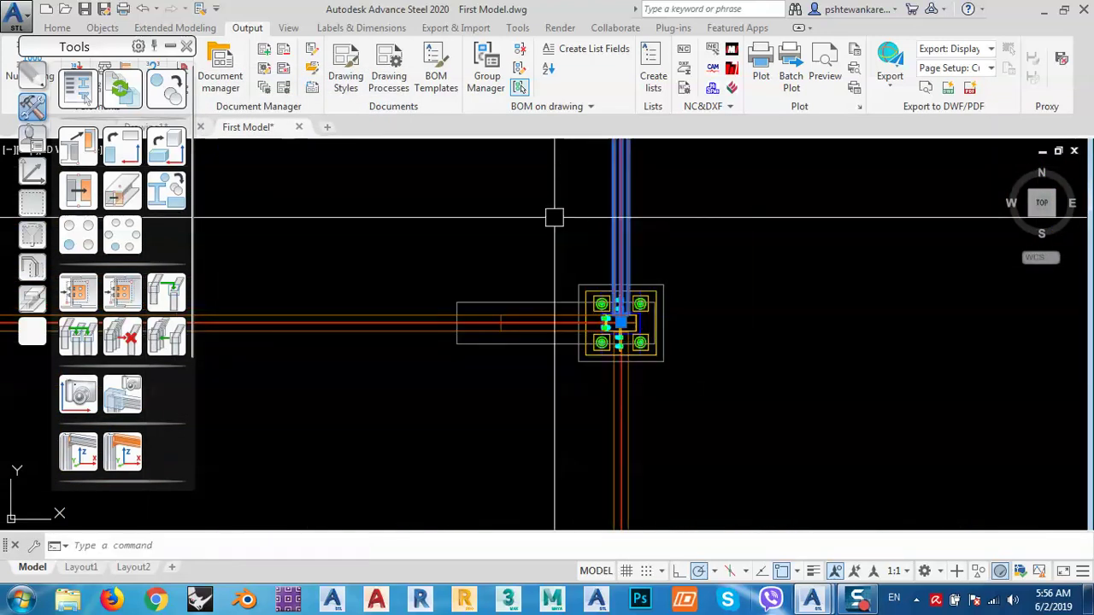
{"action": "scroll", "coordinate": [653, 282], "scroll_direction": "down", "scroll_amount": 5}
{"action": "left_click", "coordinate": [653, 291]}
{"action": "left_click", "coordinate": [508, 354]}
{"action": "scroll", "coordinate": [576, 290], "scroll_direction": "down", "scroll_amount": 4}
{"action": "scroll", "coordinate": [589, 359], "scroll_direction": "up", "scroll_amount": 2}
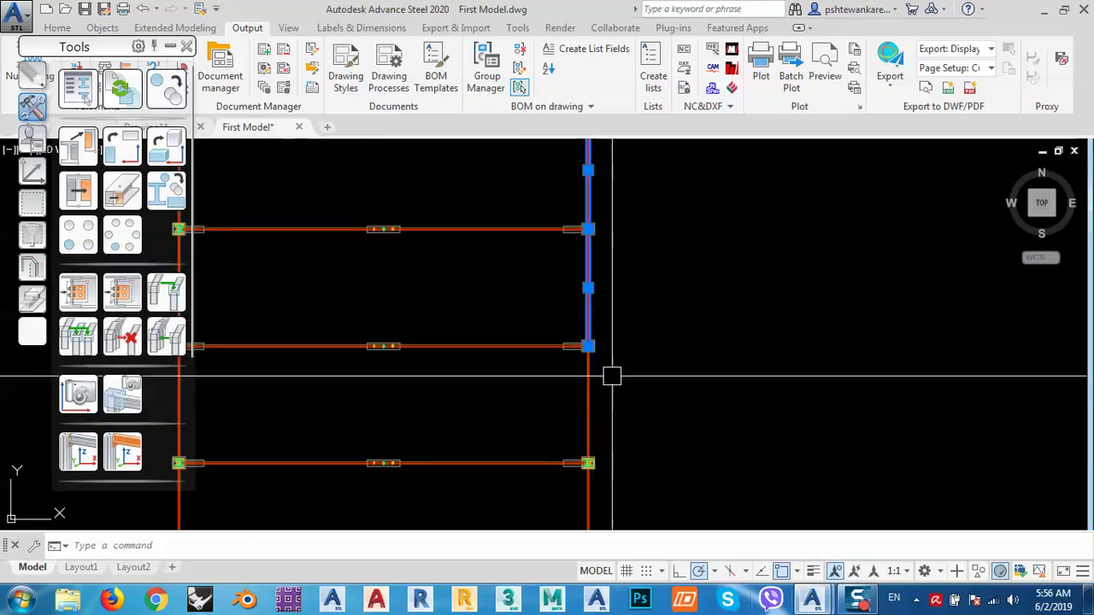
{"action": "left_click", "coordinate": [628, 382]}
{"action": "left_click", "coordinate": [535, 398]}
{"action": "scroll", "coordinate": [579, 291], "scroll_direction": "down", "scroll_amount": 2}
{"action": "scroll", "coordinate": [596, 391], "scroll_direction": "up", "scroll_amount": 2}
{"action": "scroll", "coordinate": [601, 403], "scroll_direction": "up", "scroll_amount": 4}
{"action": "left_click", "coordinate": [612, 445]}
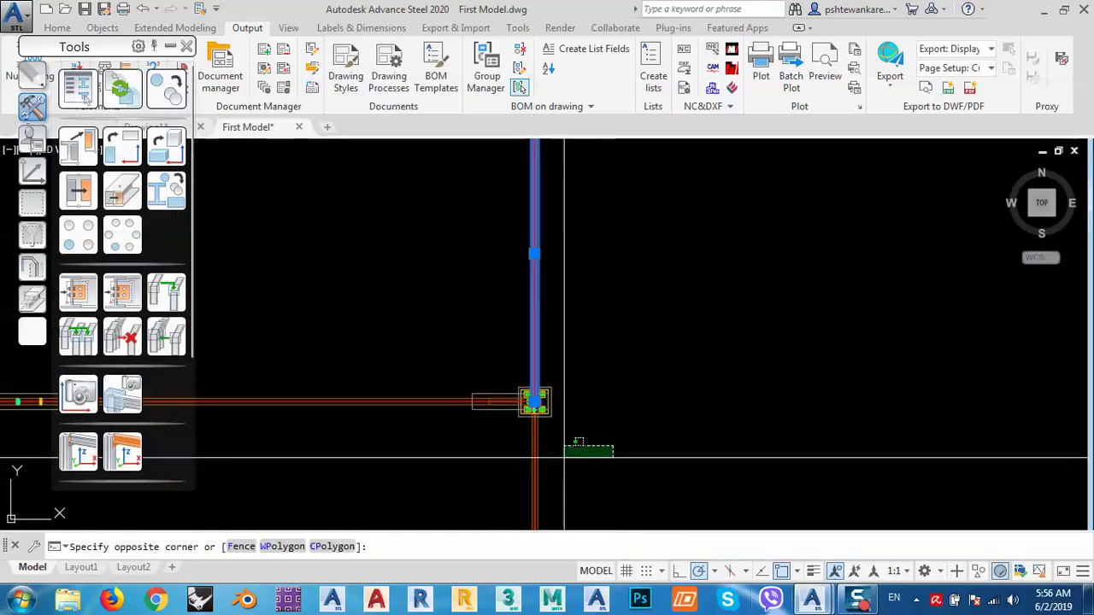
{"action": "left_click", "coordinate": [510, 459]}
{"action": "scroll", "coordinate": [564, 359], "scroll_direction": "down", "scroll_amount": 5}
{"action": "scroll", "coordinate": [594, 331], "scroll_direction": "up", "scroll_amount": 4}
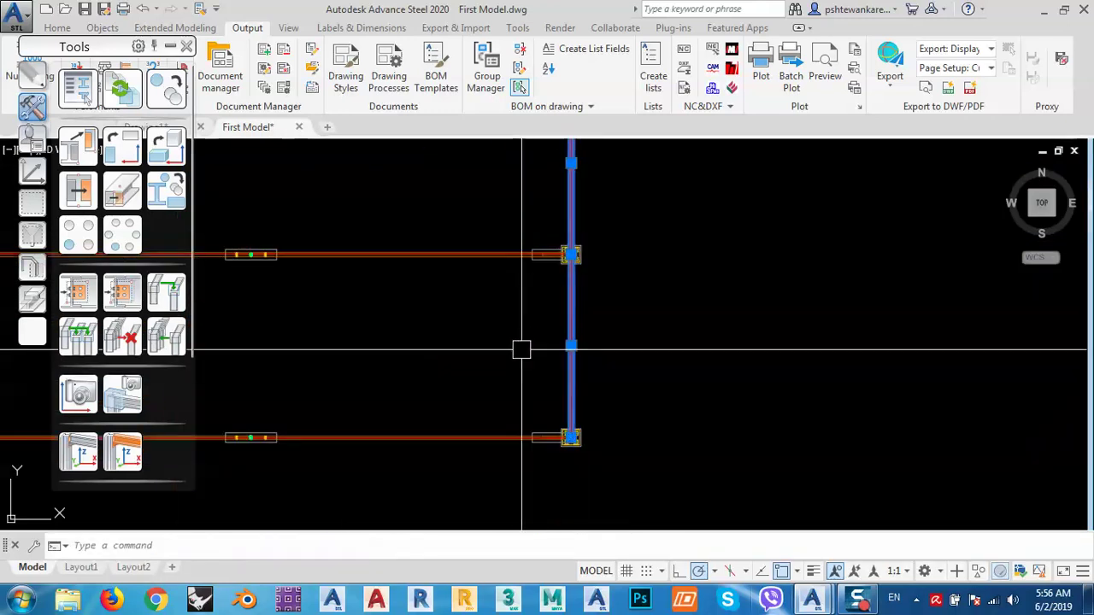
Reopen the transform and redefine its copy distance from the connection plate edge's midpoint to the east column's centre point.
{"action": "left_click", "coordinate": [168, 88]}
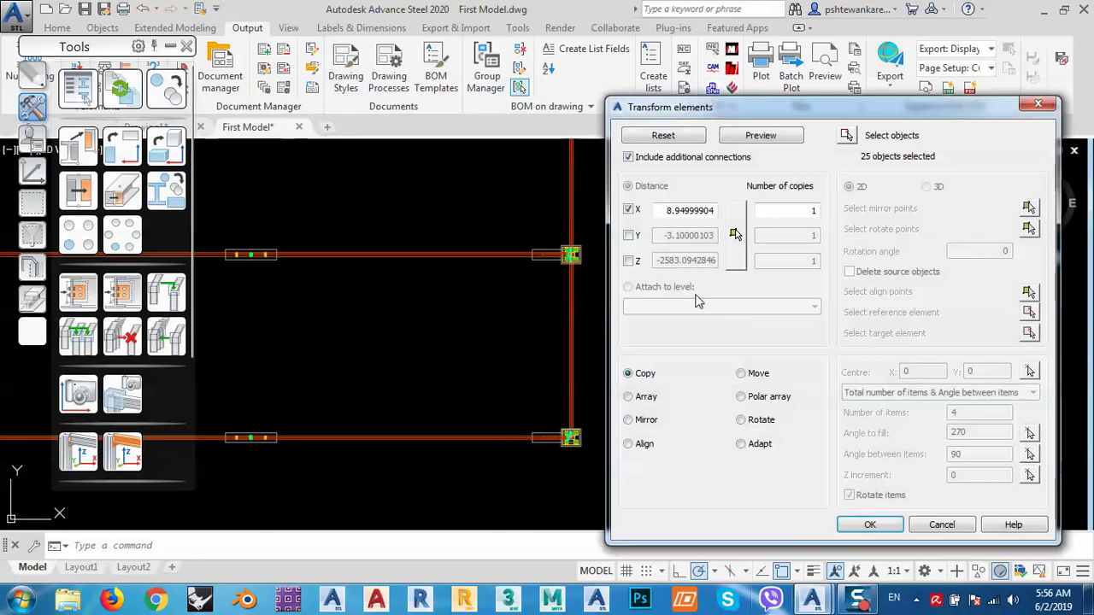
{"action": "left_click", "coordinate": [735, 235]}
{"action": "scroll", "coordinate": [624, 177], "scroll_direction": "up", "scroll_amount": 5}
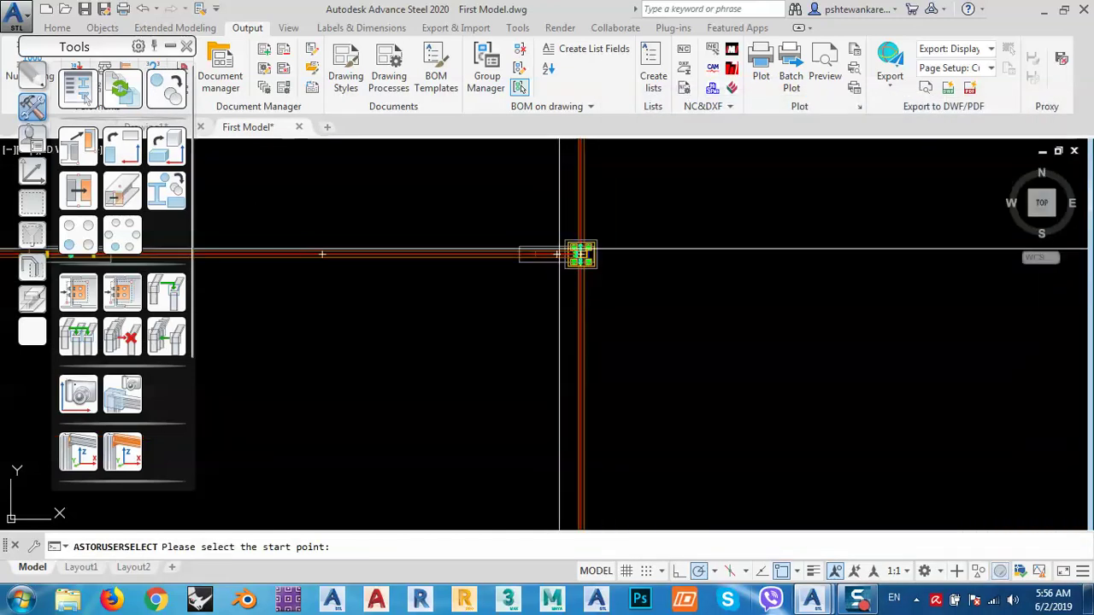
{"action": "middle_click_drag", "start_coordinate": [574, 316], "coordinate": [622, 415]}
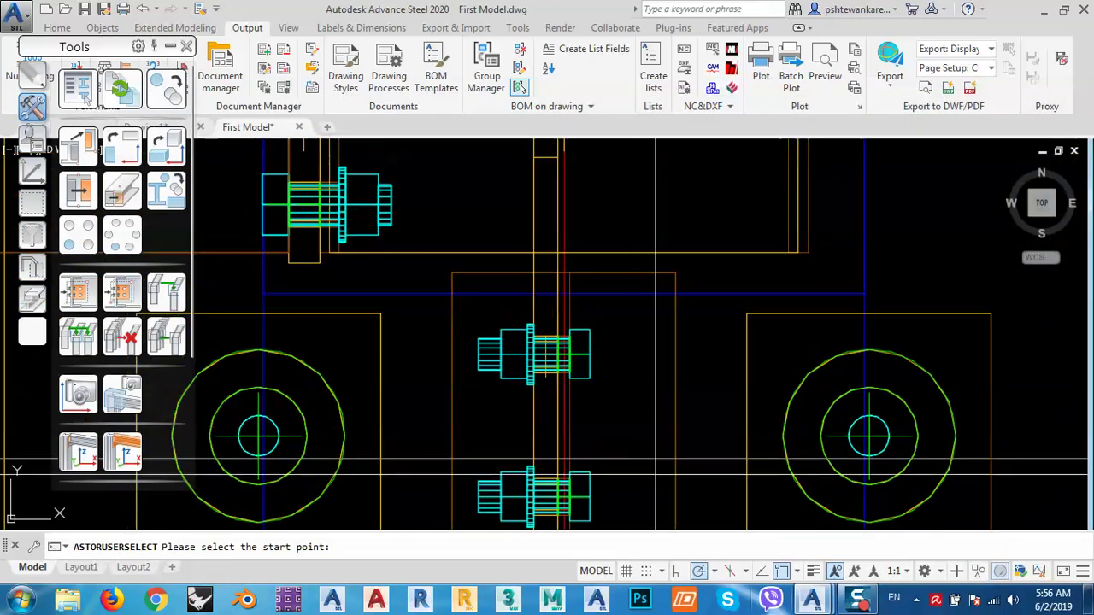
{"action": "middle_click_drag", "start_coordinate": [562, 188], "coordinate": [630, 388]}
{"action": "scroll", "coordinate": [631, 327], "scroll_direction": "up", "scroll_amount": 5}
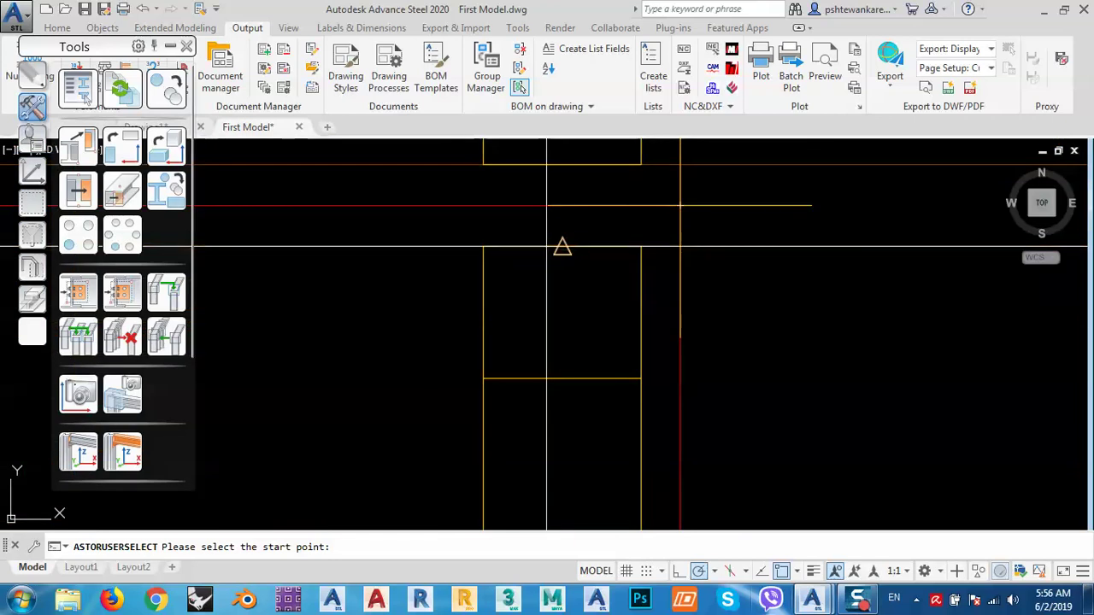
{"action": "left_click", "coordinate": [561, 247]}
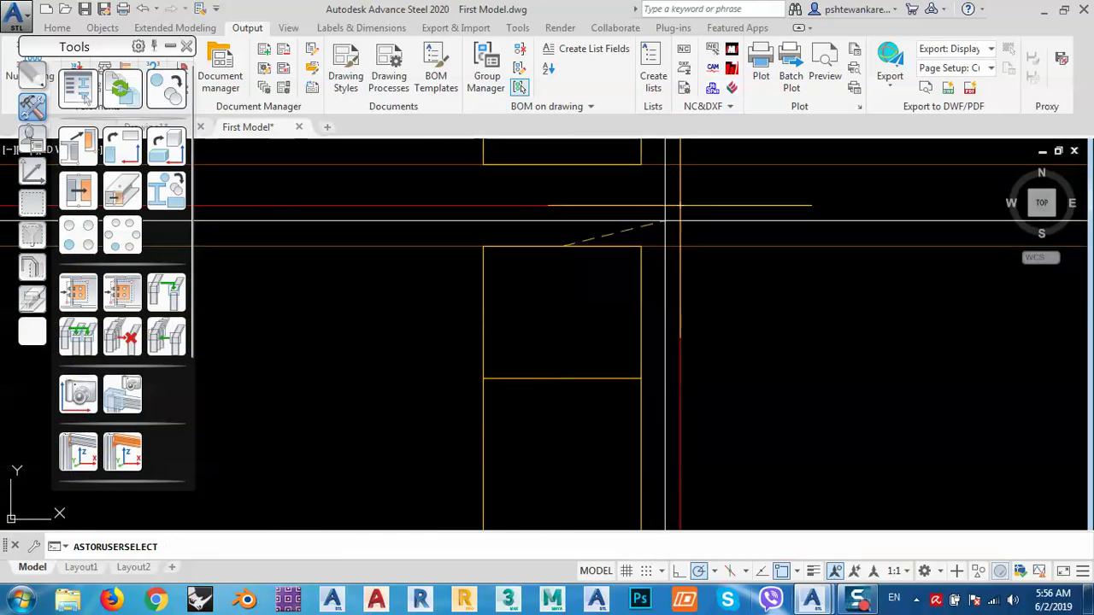
{"action": "left_click", "coordinate": [680, 205]}
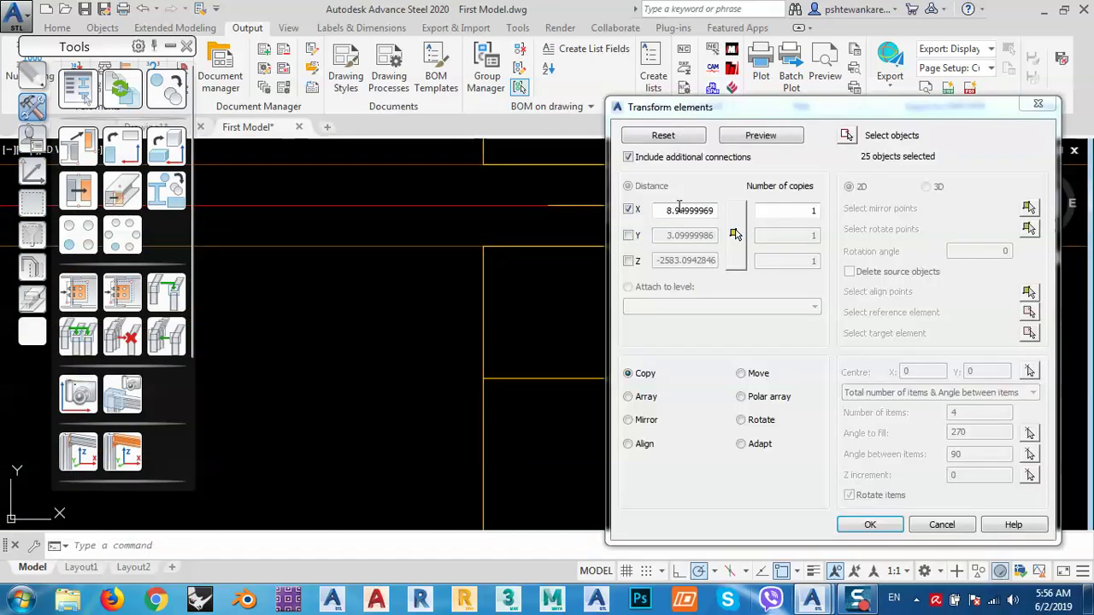
Preview the X-only copy of the east beams, accept it, and inspect the connection plates.
{"action": "left_click", "coordinate": [742, 135]}
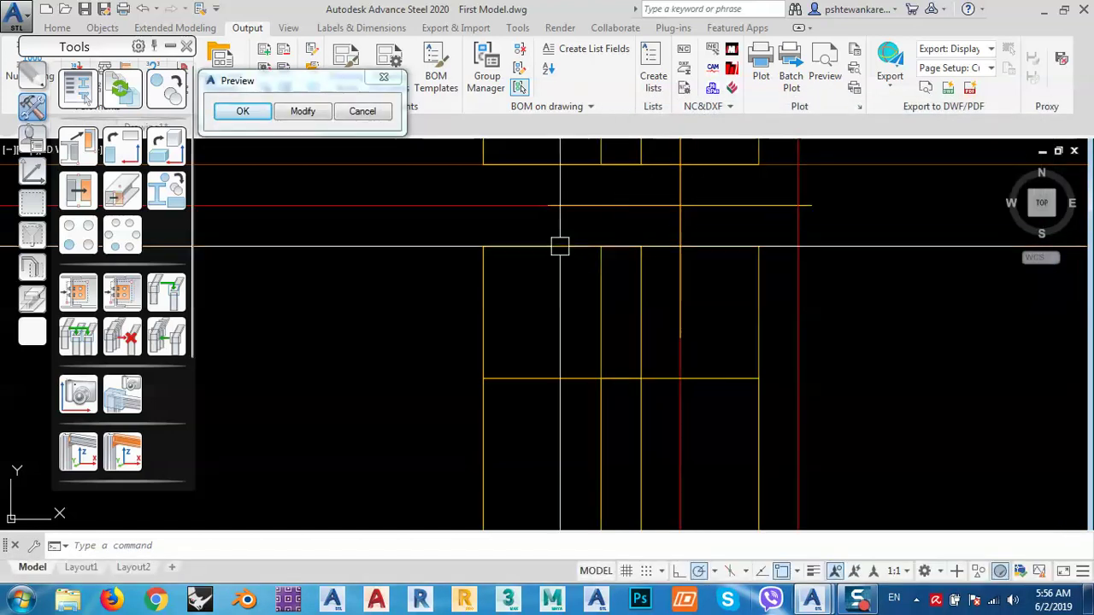
{"action": "left_click", "coordinate": [244, 110]}
{"action": "scroll", "coordinate": [491, 323], "scroll_direction": "down", "scroll_amount": 5}
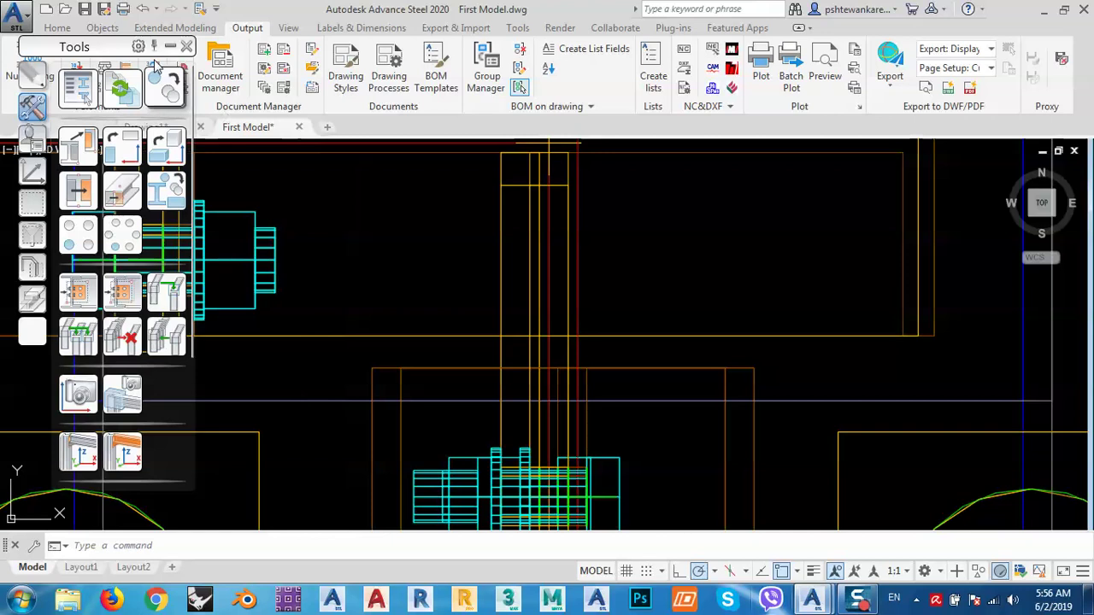
{"action": "scroll", "coordinate": [547, 282], "scroll_direction": "up", "scroll_amount": 6}
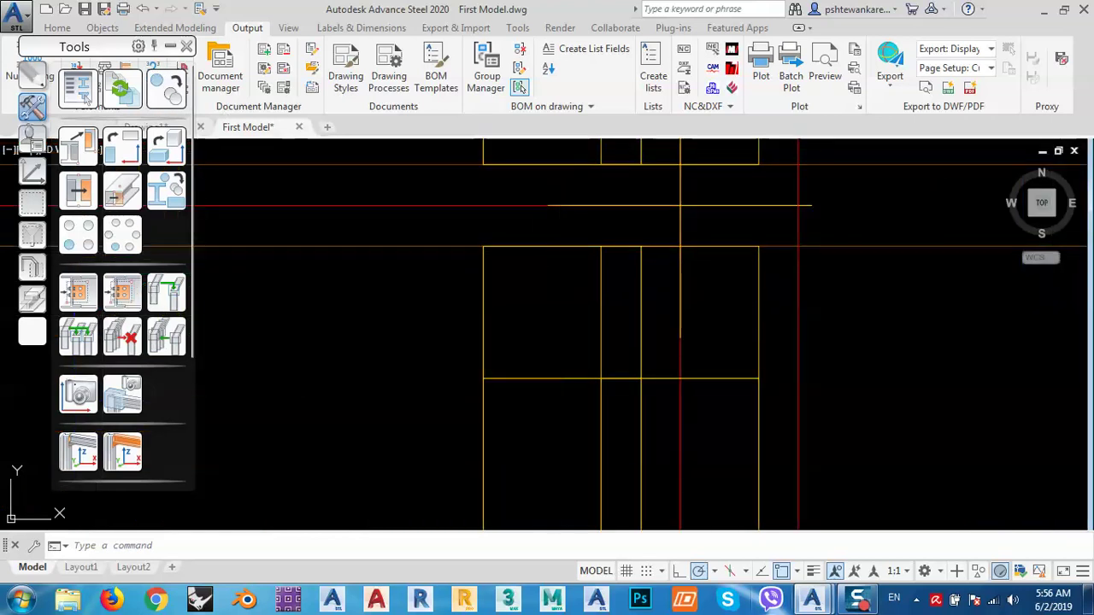
Set the transform to Move and choose the three southernmost east eave beams as its objects.
{"action": "left_click", "coordinate": [165, 89]}
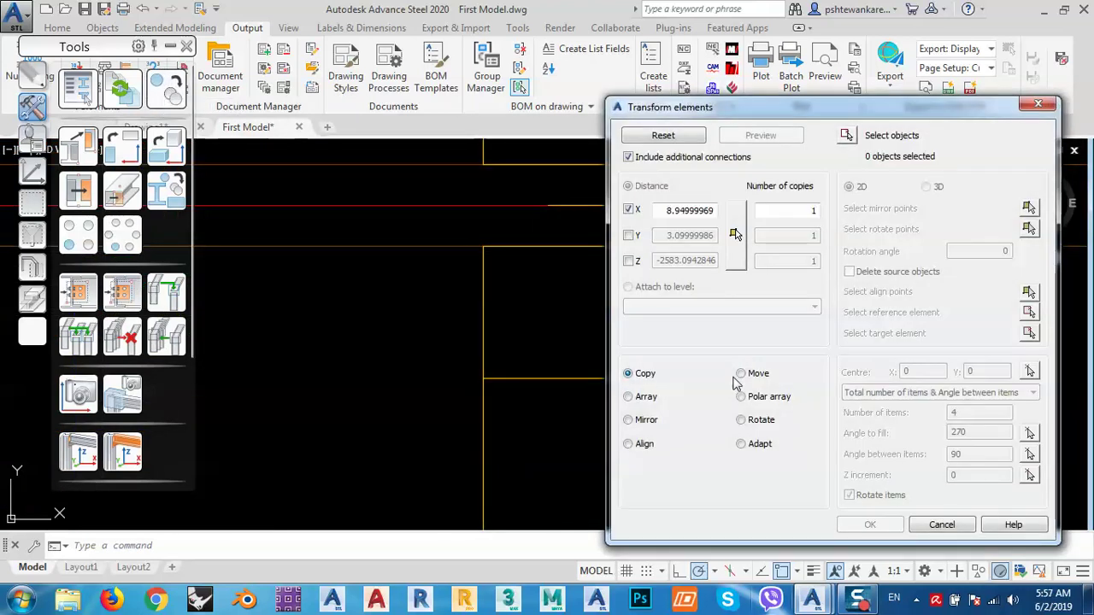
{"action": "left_click", "coordinate": [756, 378]}
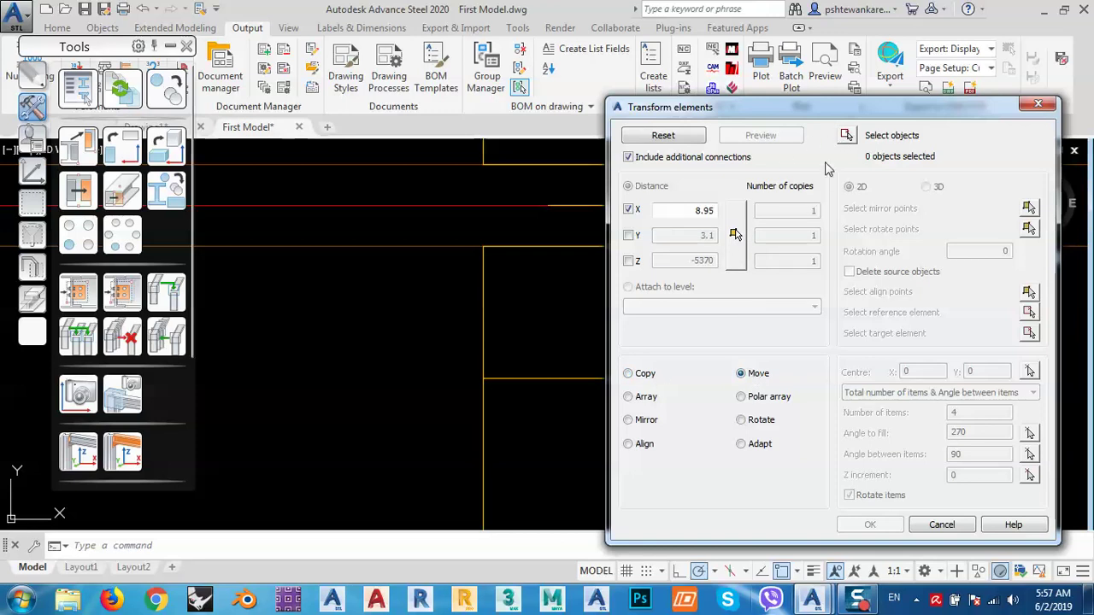
{"action": "left_click", "coordinate": [846, 139]}
{"action": "scroll", "coordinate": [744, 344], "scroll_direction": "down", "scroll_amount": 6}
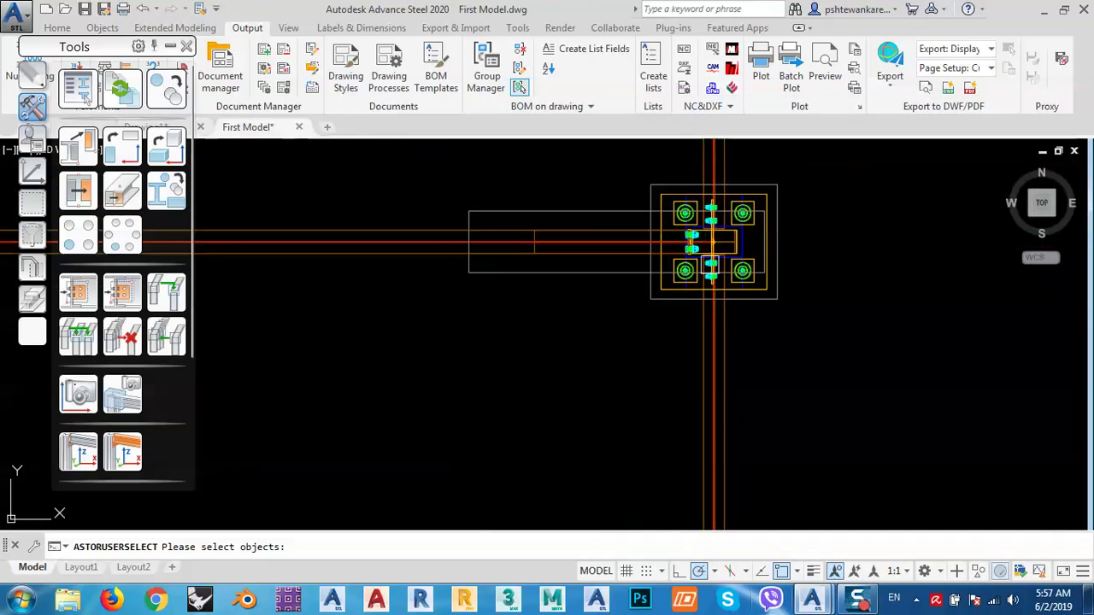
{"action": "scroll", "coordinate": [744, 344], "scroll_direction": "down", "scroll_amount": 3}
{"action": "left_click", "coordinate": [754, 357]}
{"action": "left_click", "coordinate": [708, 357]}
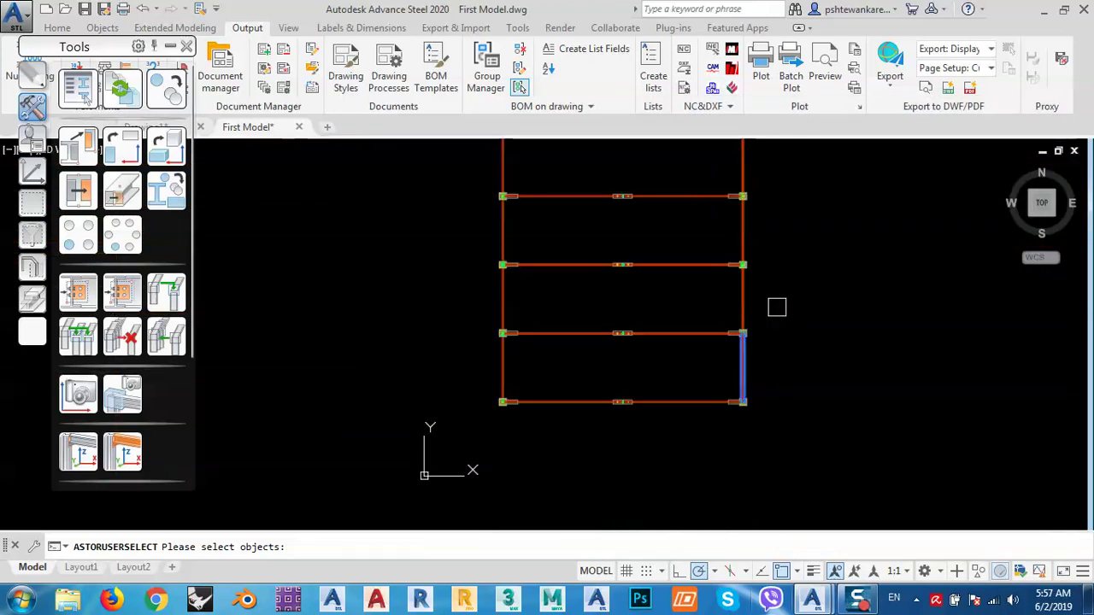
{"action": "left_click", "coordinate": [772, 300]}
{"action": "left_click", "coordinate": [722, 297]}
{"action": "left_click", "coordinate": [761, 227]}
{"action": "left_click", "coordinate": [722, 233]}
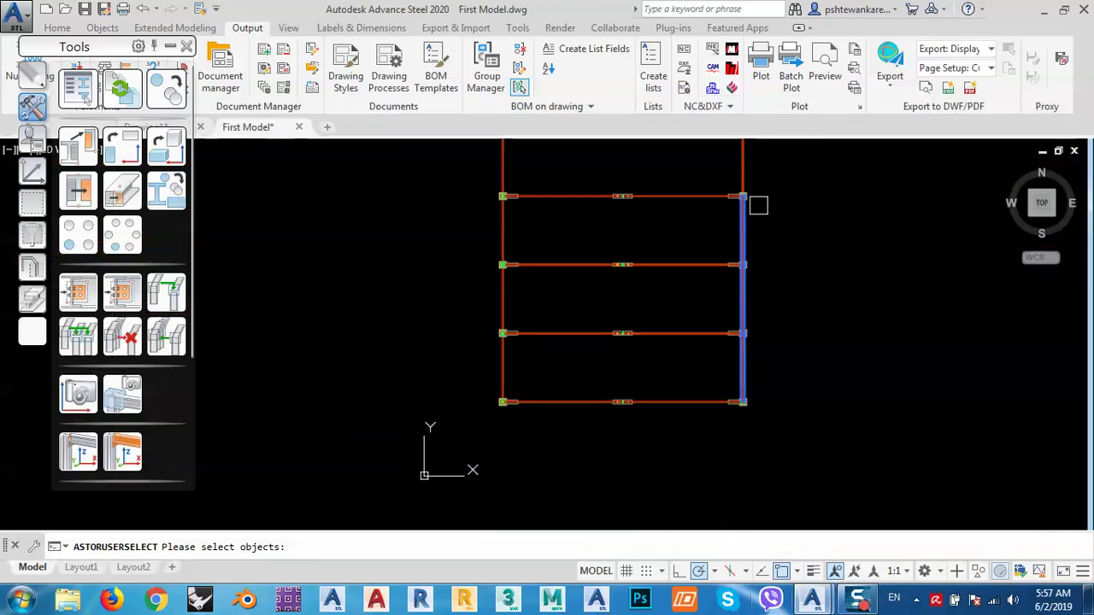
Add the two northernmost east eave beams to the move and finish the object selection.
{"action": "middle_click_drag", "start_coordinate": [758, 205], "coordinate": [741, 365]}
{"action": "left_click", "coordinate": [748, 311]}
{"action": "left_click", "coordinate": [706, 318]}
{"action": "scroll", "coordinate": [740, 250], "scroll_direction": "up", "scroll_amount": 6}
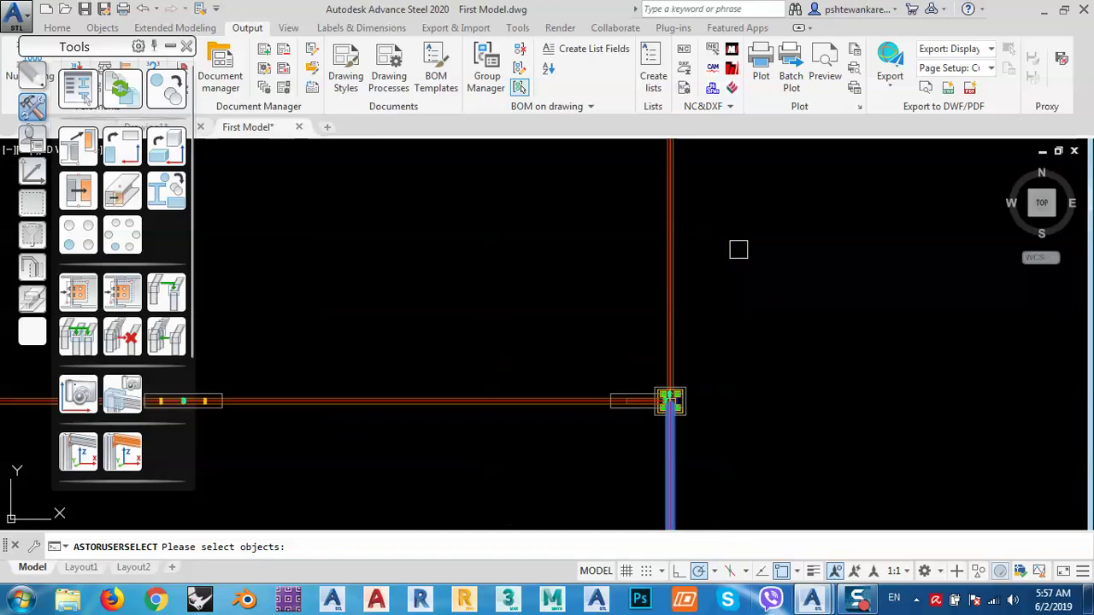
{"action": "left_click", "coordinate": [736, 249]}
{"action": "left_click", "coordinate": [597, 286]}
{"action": "scroll", "coordinate": [618, 237], "scroll_direction": "down", "scroll_amount": 3}
{"action": "key", "text": "Return"}
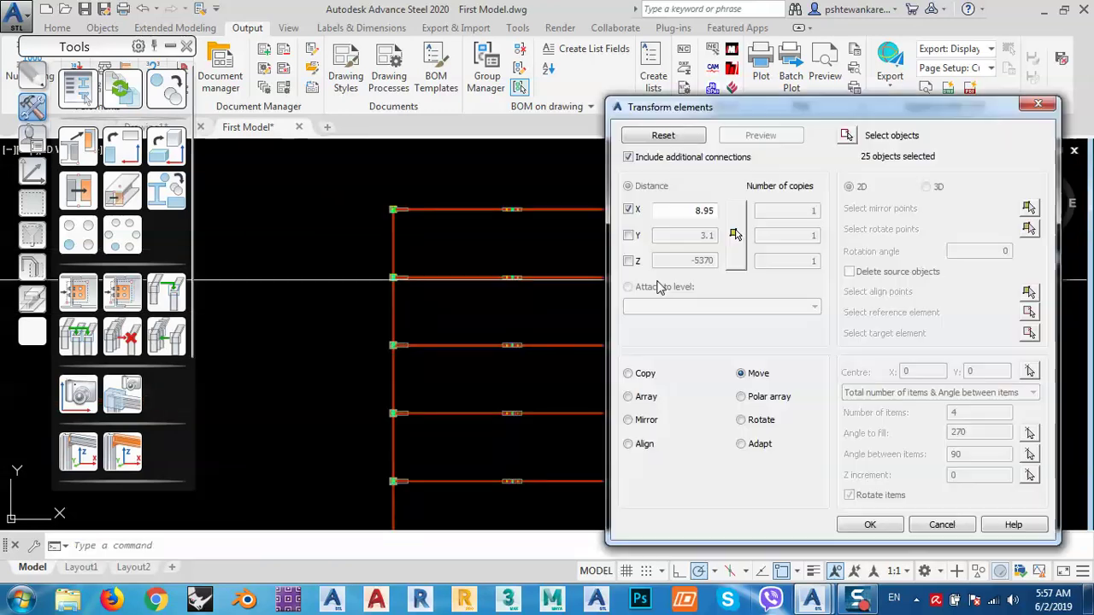
Move the selected east eave beams along X only, from the connection plate edge's midpoint to the column's centre point, and accept the preview.
{"action": "left_click", "coordinate": [736, 235]}
{"action": "scroll", "coordinate": [571, 291], "scroll_direction": "up", "scroll_amount": 8}
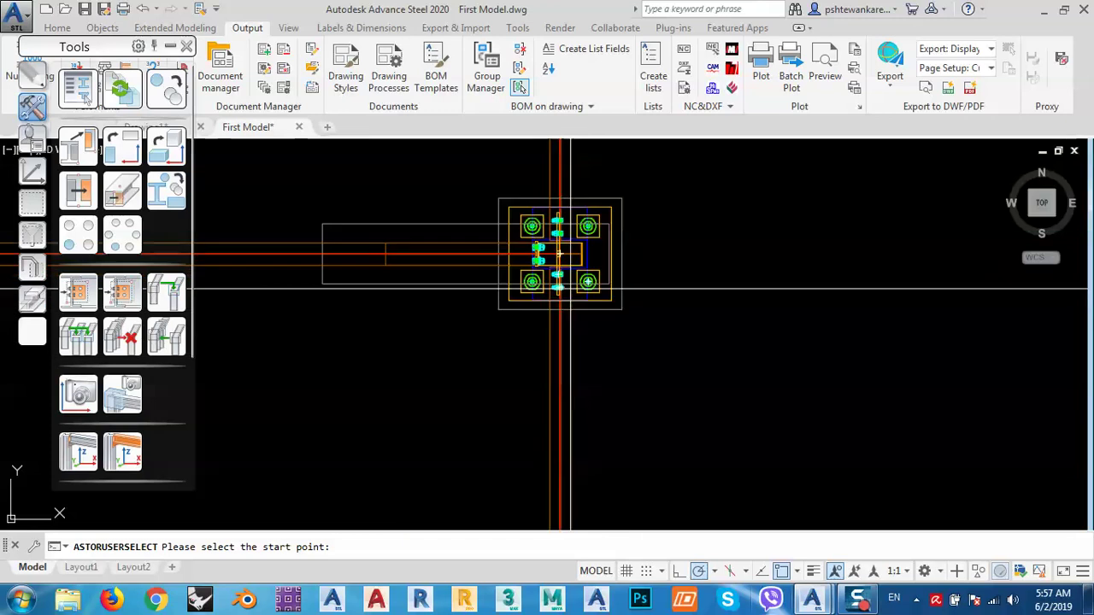
{"action": "scroll", "coordinate": [571, 291], "scroll_direction": "up", "scroll_amount": 10}
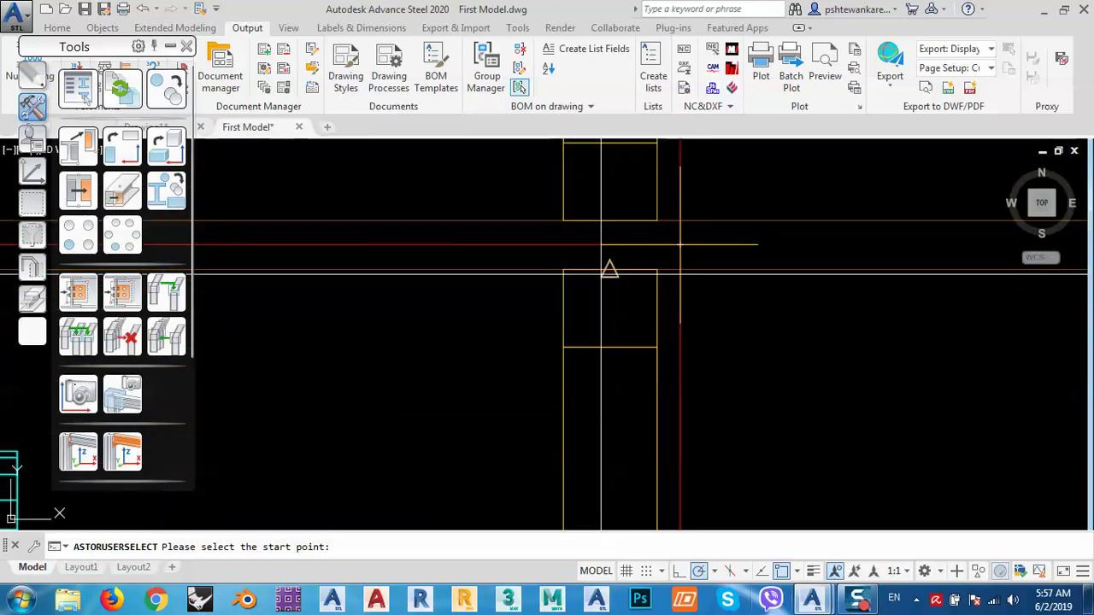
{"action": "left_click", "coordinate": [605, 267]}
{"action": "left_click", "coordinate": [681, 246]}
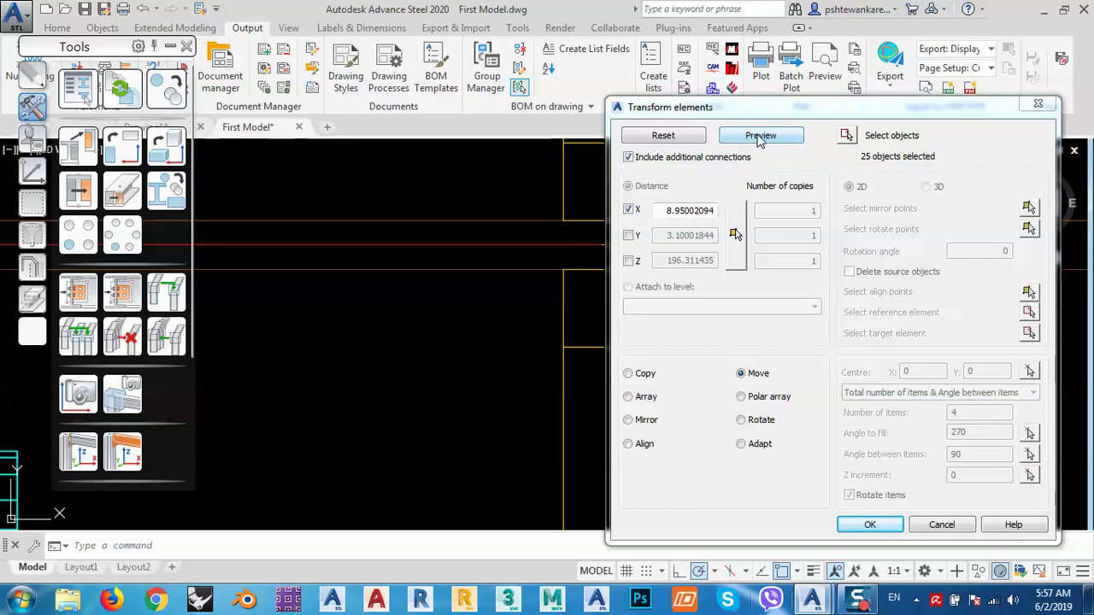
{"action": "left_click", "coordinate": [759, 136]}
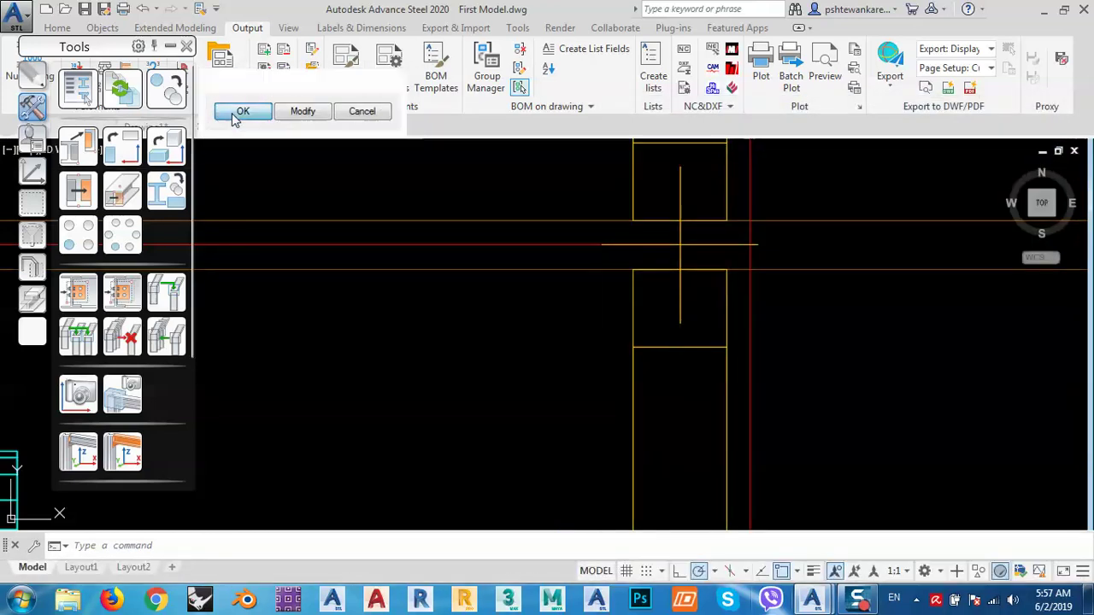
{"action": "left_click", "coordinate": [235, 118]}
Select the whole frame in the southwest isometric view and rerun the numbering with its default settings.
{"action": "scroll", "coordinate": [549, 293], "scroll_direction": "down", "scroll_amount": 15}
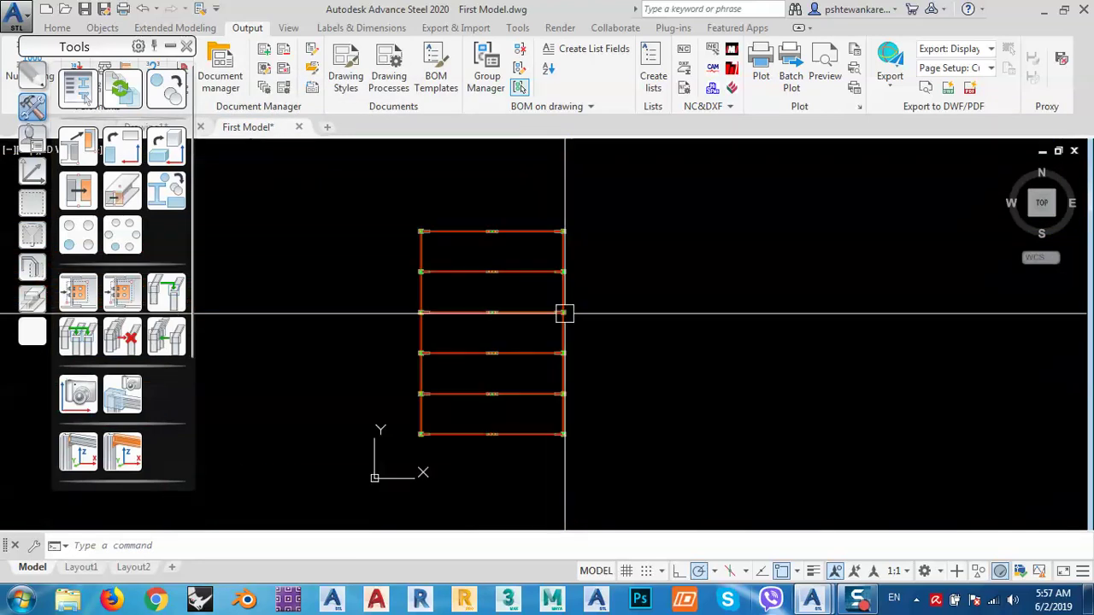
{"action": "scroll", "coordinate": [564, 313], "scroll_direction": "down", "scroll_amount": 2}
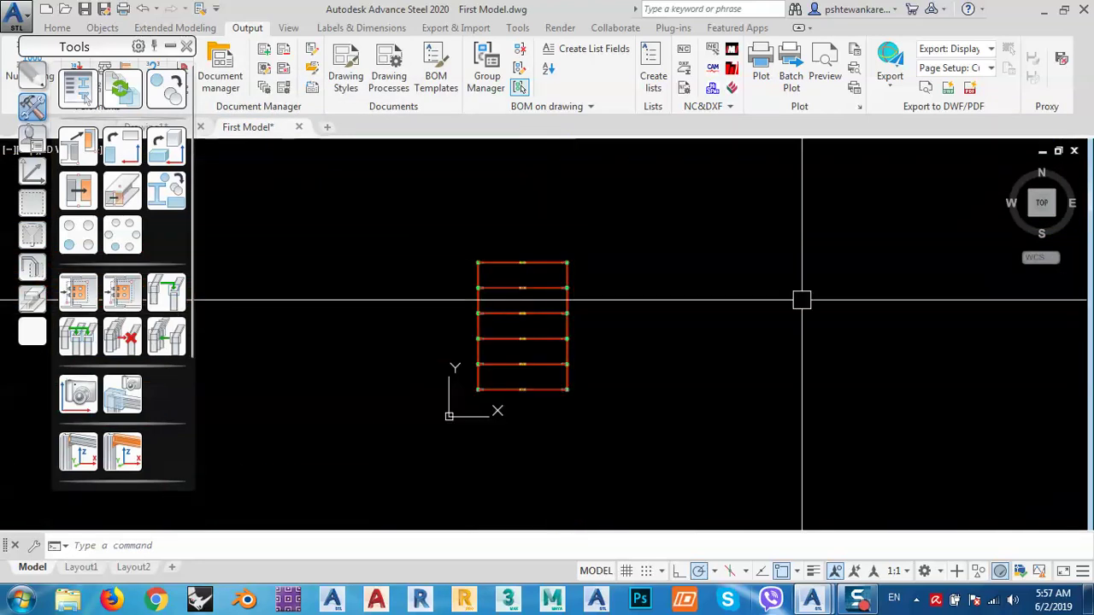
{"action": "left_click", "coordinate": [1029, 217]}
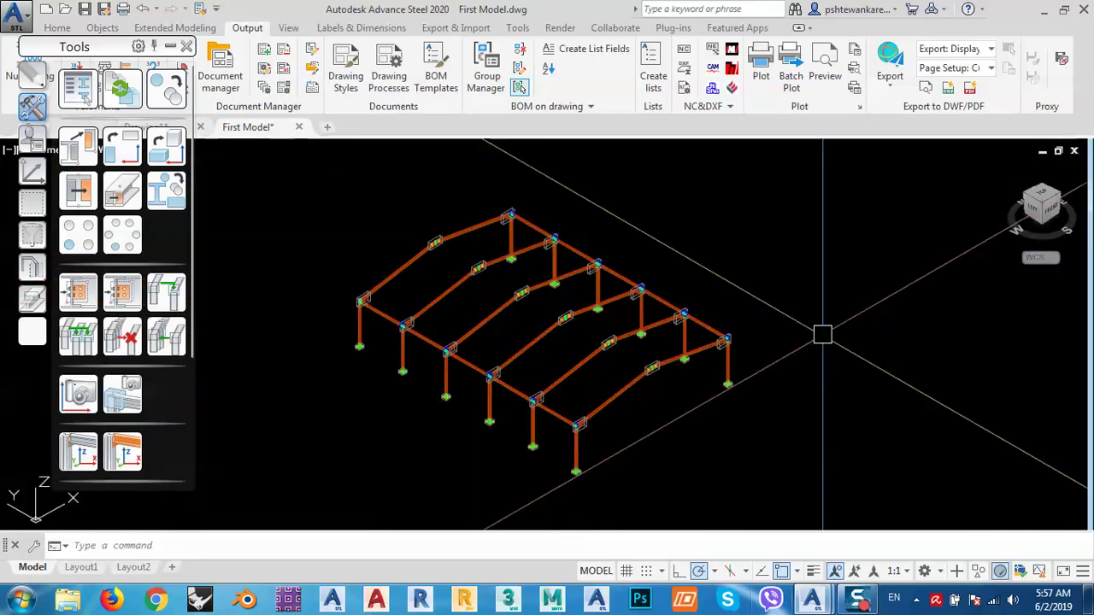
{"action": "left_click", "coordinate": [806, 476]}
{"action": "left_click", "coordinate": [521, 232]}
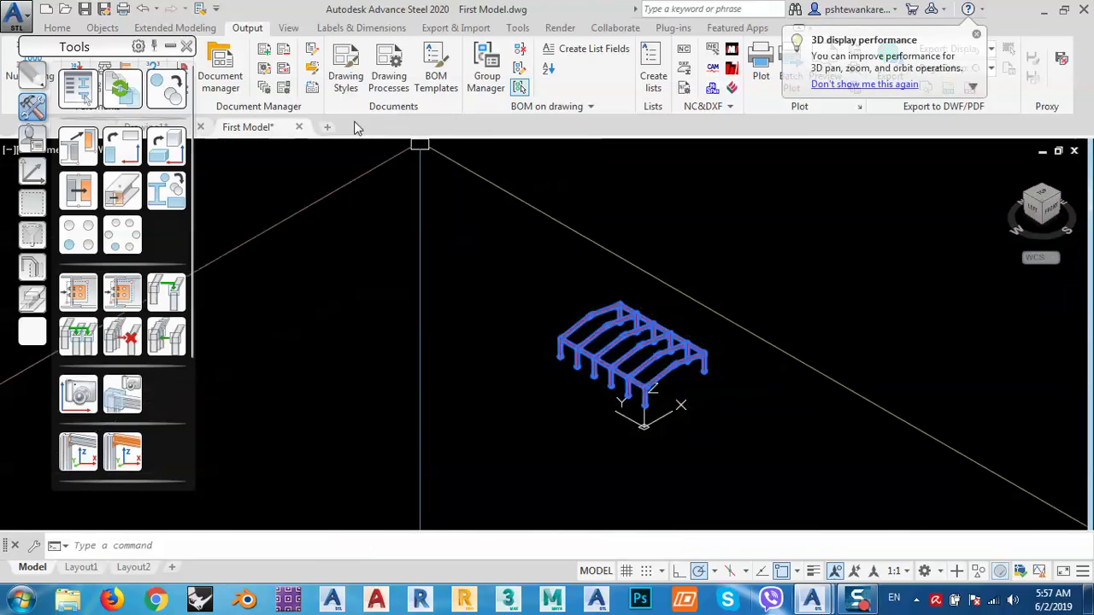
{"action": "left_click_drag", "start_coordinate": [75, 53], "coordinate": [85, 211]}
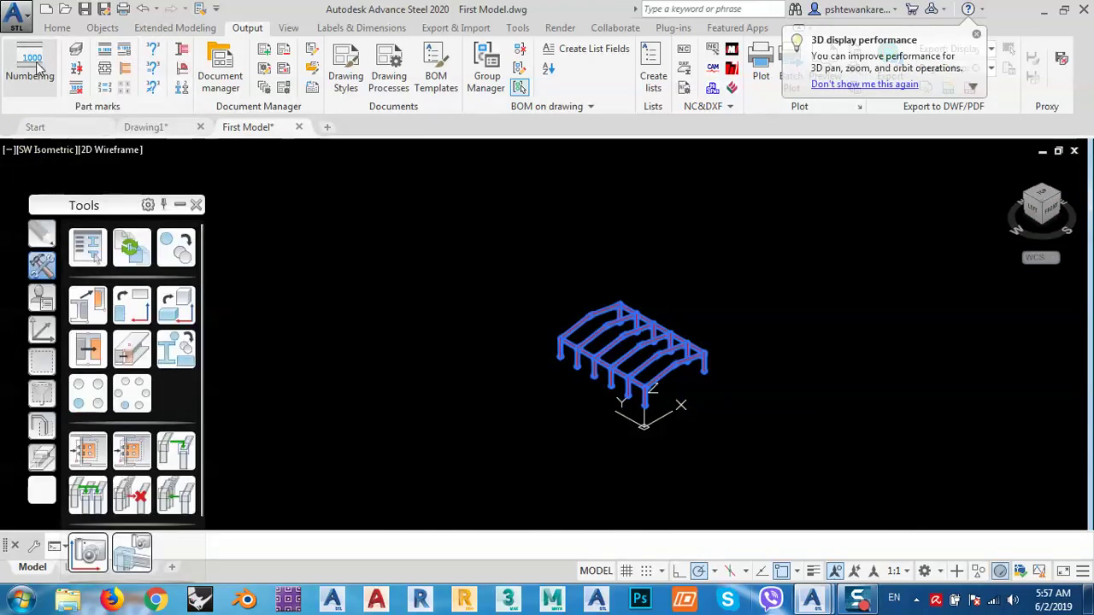
{"action": "left_click", "coordinate": [34, 66]}
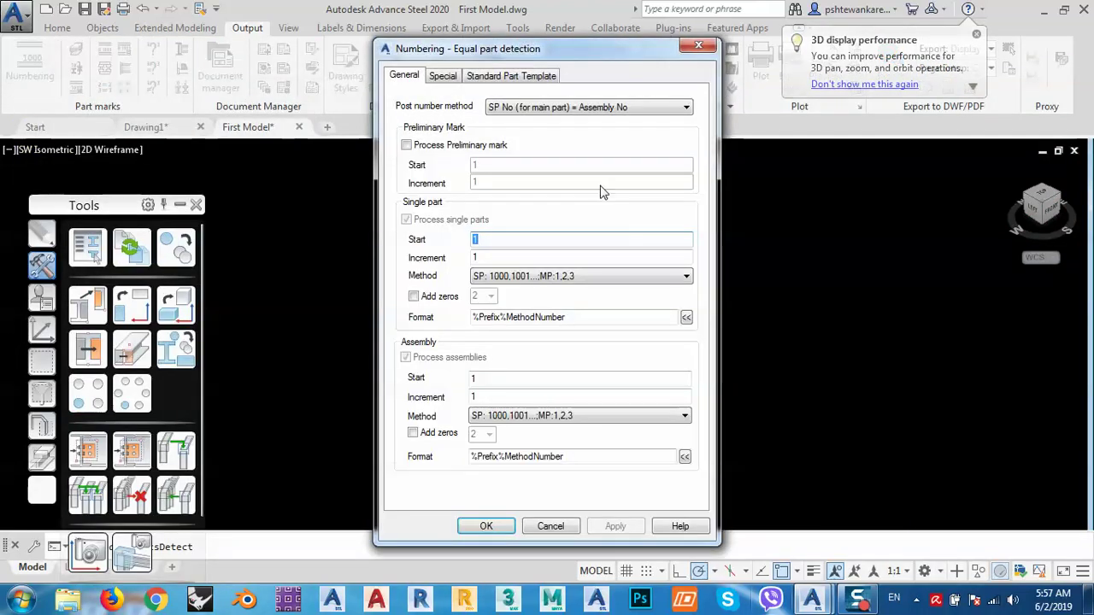
{"action": "left_click", "coordinate": [488, 526]}
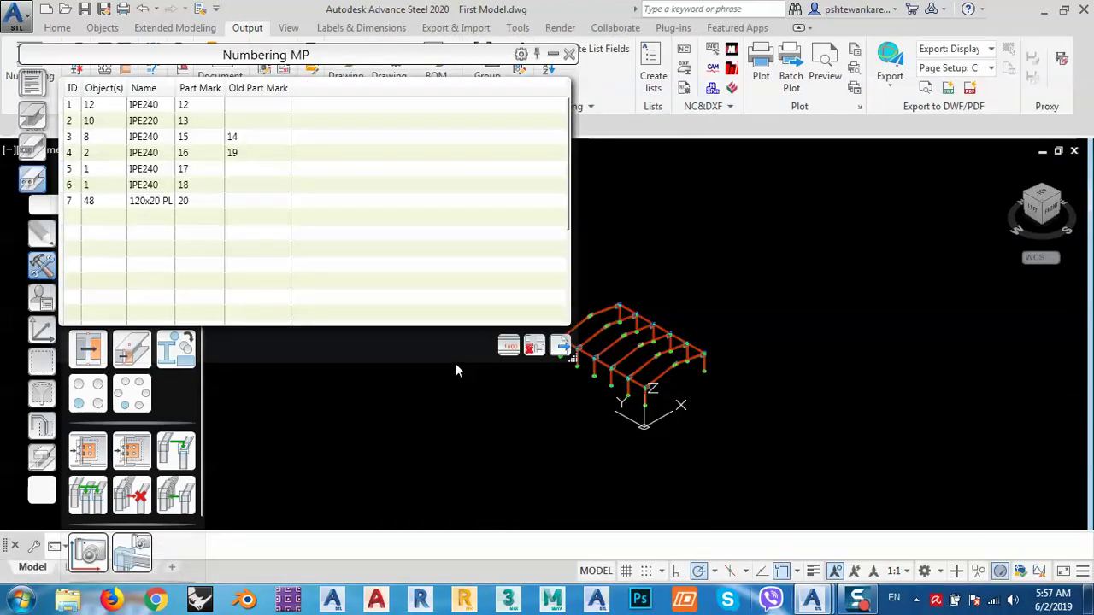
Examine which columns carry part marks 15, 16, 17 and 18 in the numbering results, and close the results.
{"action": "left_click", "coordinate": [100, 137]}
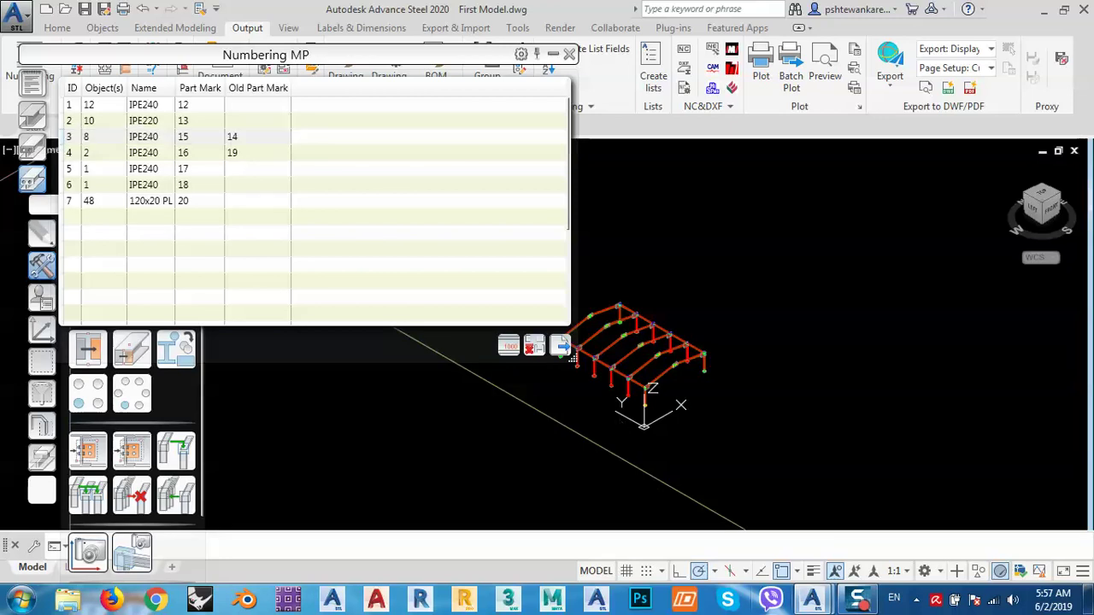
{"action": "scroll", "coordinate": [625, 398], "scroll_direction": "up", "scroll_amount": 7}
{"action": "middle_click_drag", "start_coordinate": [622, 400], "coordinate": [793, 471]}
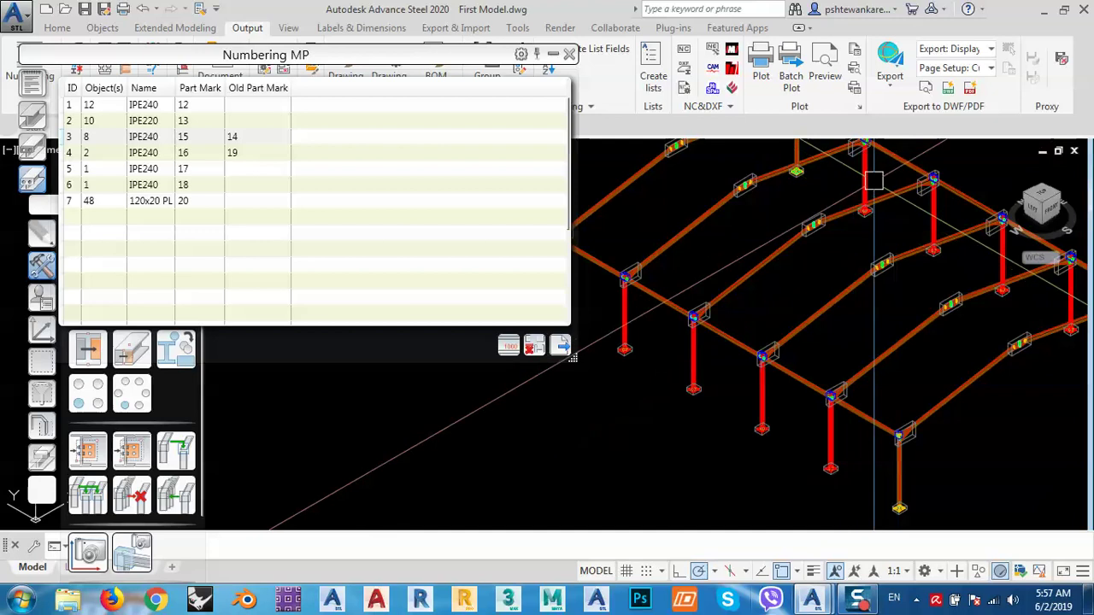
{"action": "left_click", "coordinate": [100, 160]}
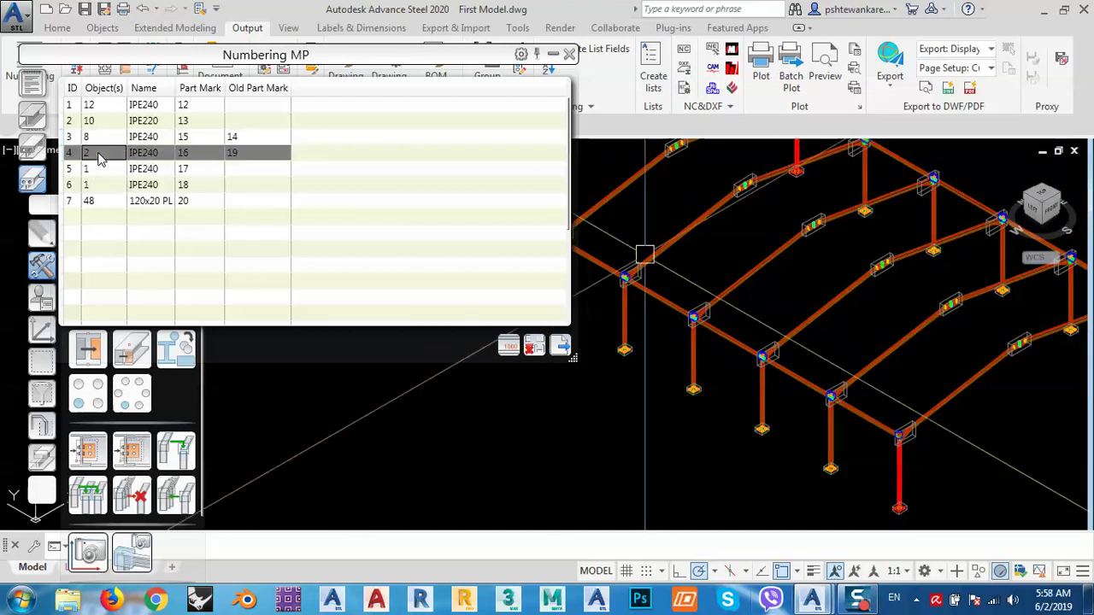
{"action": "scroll", "coordinate": [881, 479], "scroll_direction": "down", "scroll_amount": 5}
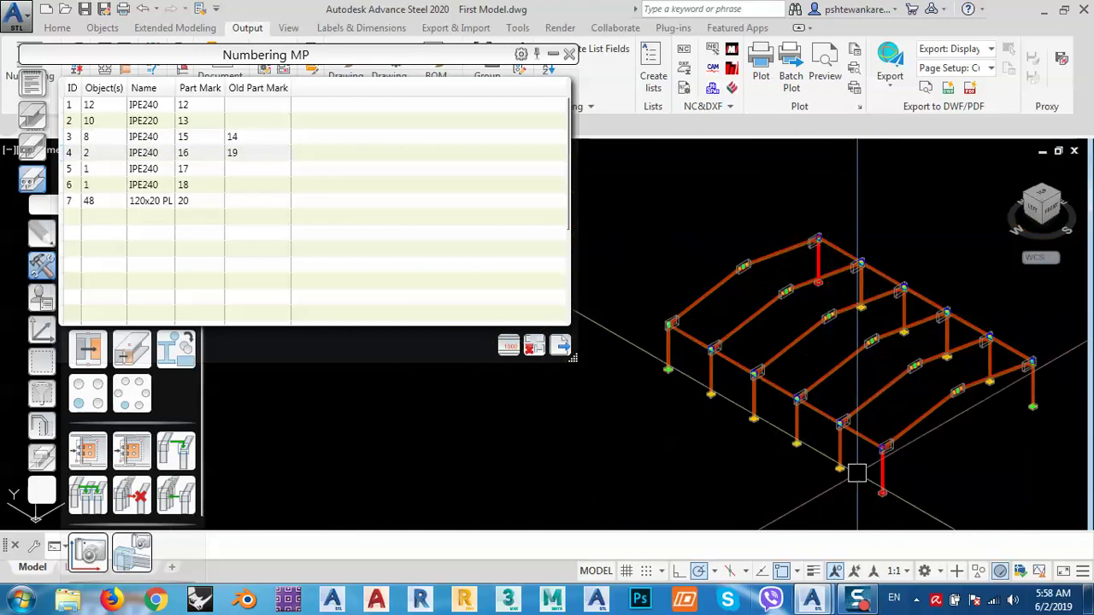
{"action": "left_click", "coordinate": [107, 171]}
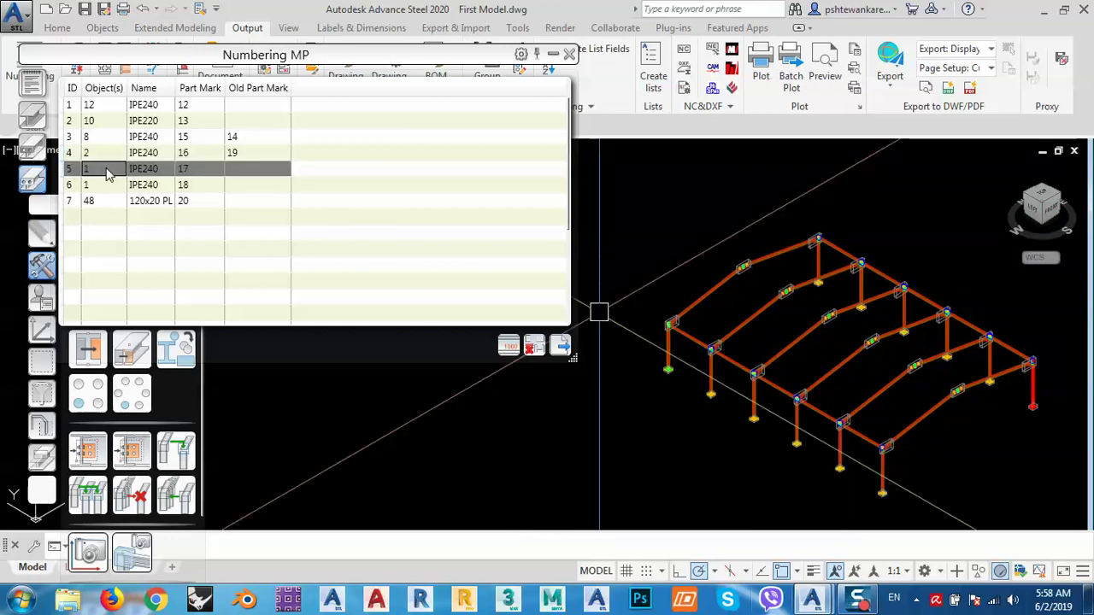
{"action": "left_click", "coordinate": [93, 187]}
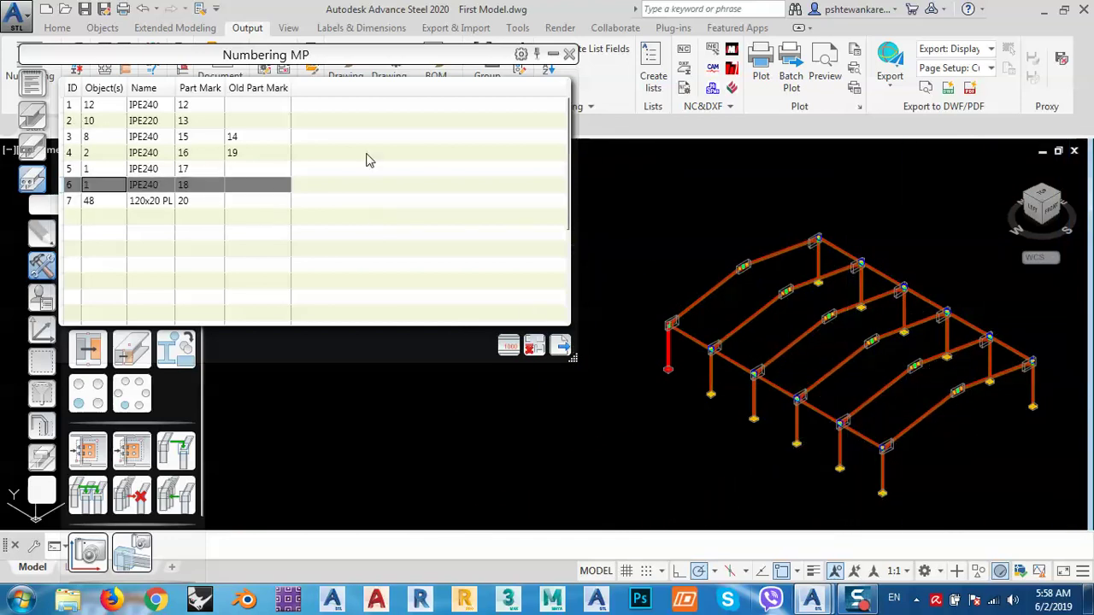
{"action": "left_click", "coordinate": [567, 54]}
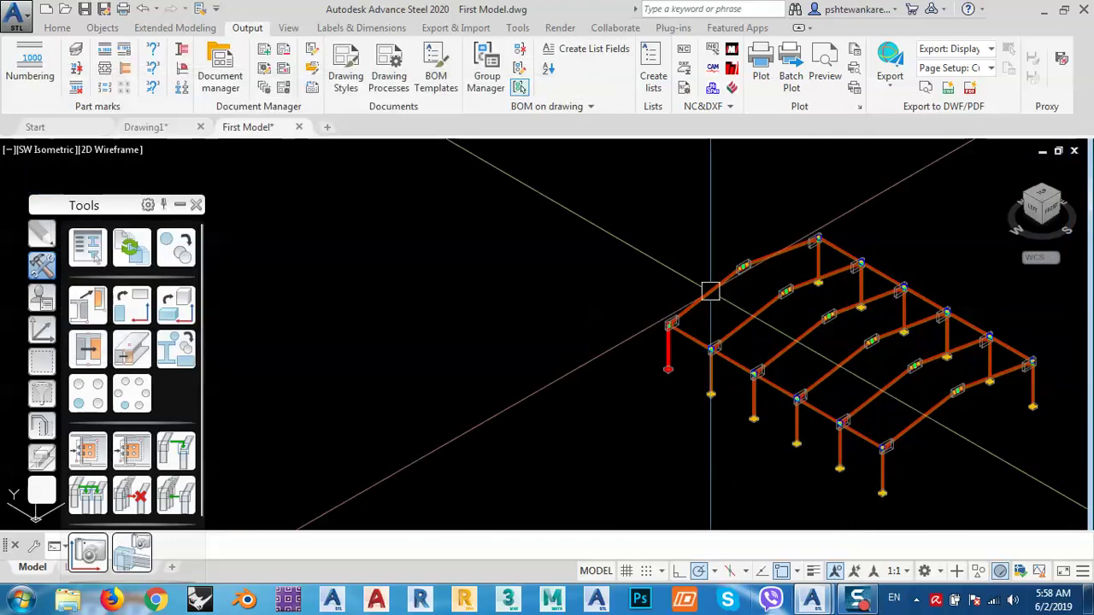
Inspect the eave beam connection at the northwest corner column in plan view, checking the plate against the column centre.
{"action": "scroll", "coordinate": [596, 334], "scroll_direction": "up", "scroll_amount": 10}
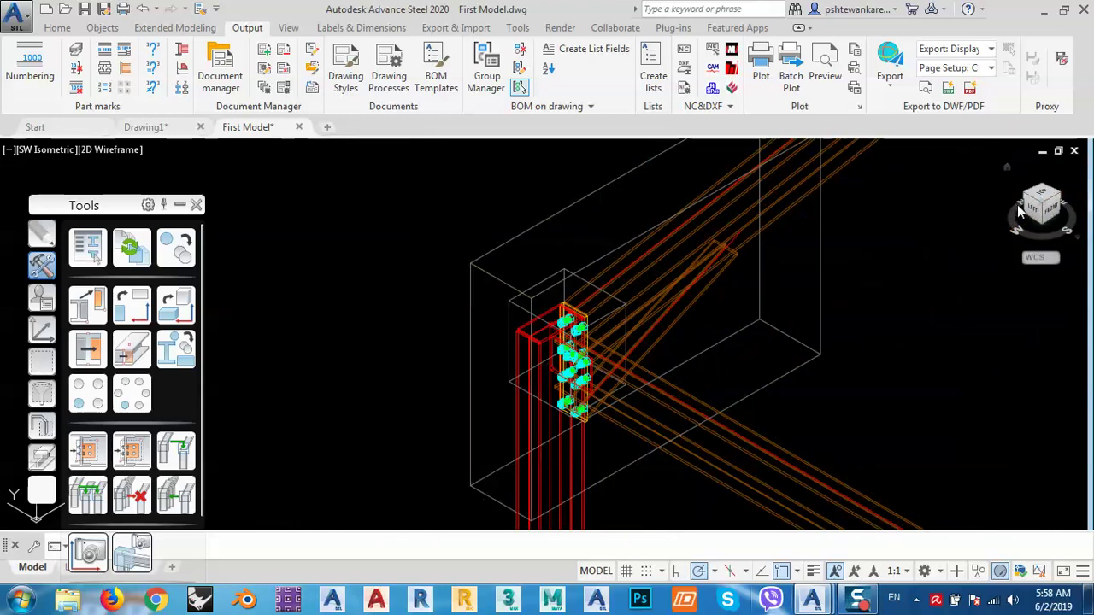
{"action": "left_click", "coordinate": [1043, 198]}
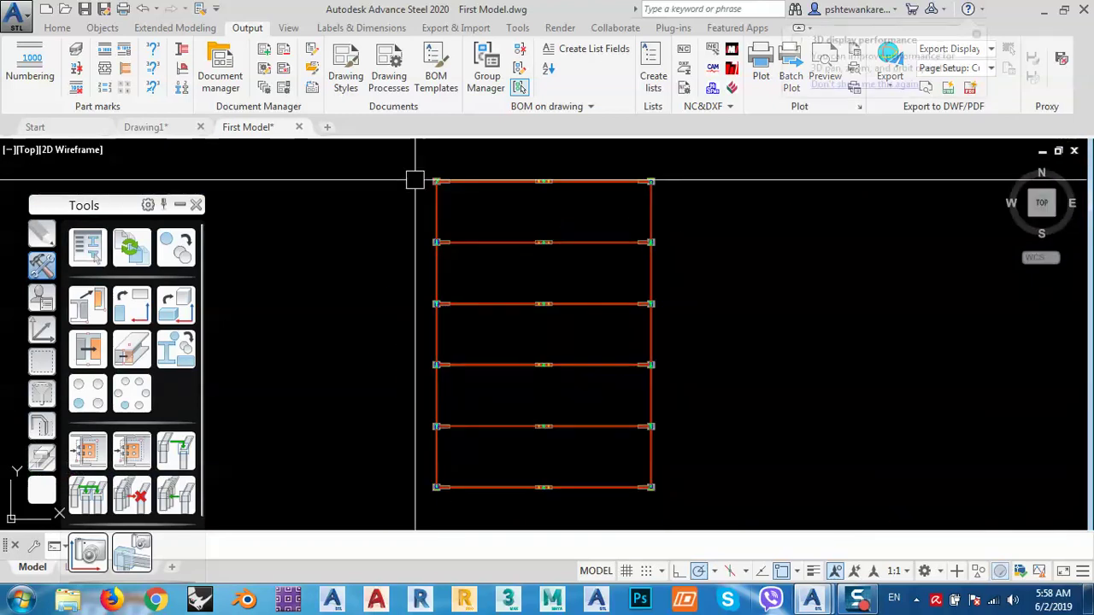
{"action": "scroll", "coordinate": [413, 216], "scroll_direction": "up", "scroll_amount": 8}
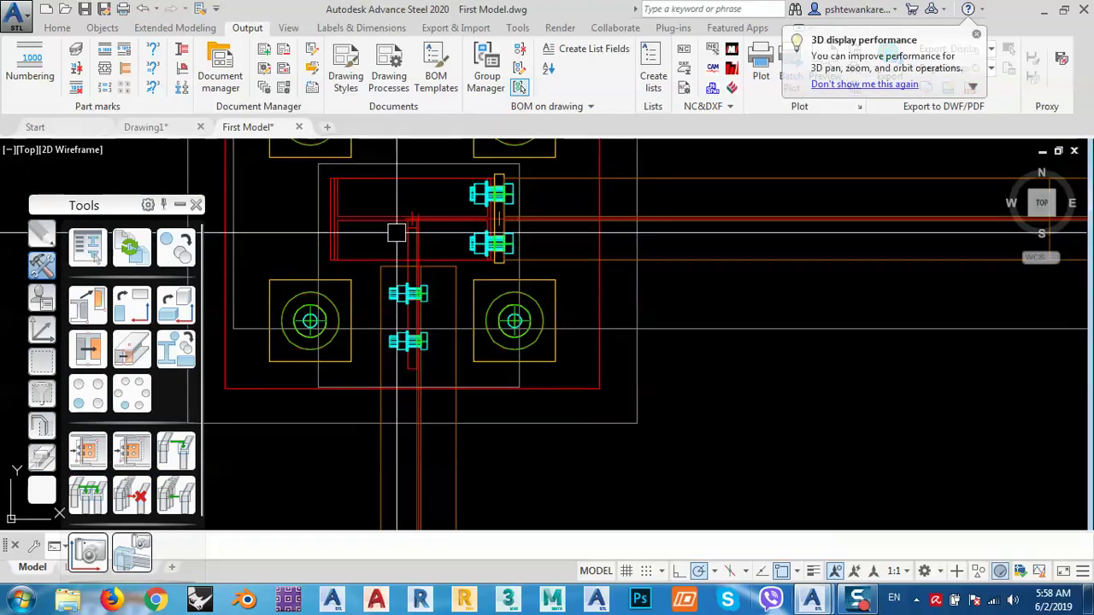
{"action": "scroll", "coordinate": [430, 284], "scroll_direction": "down", "scroll_amount": 5}
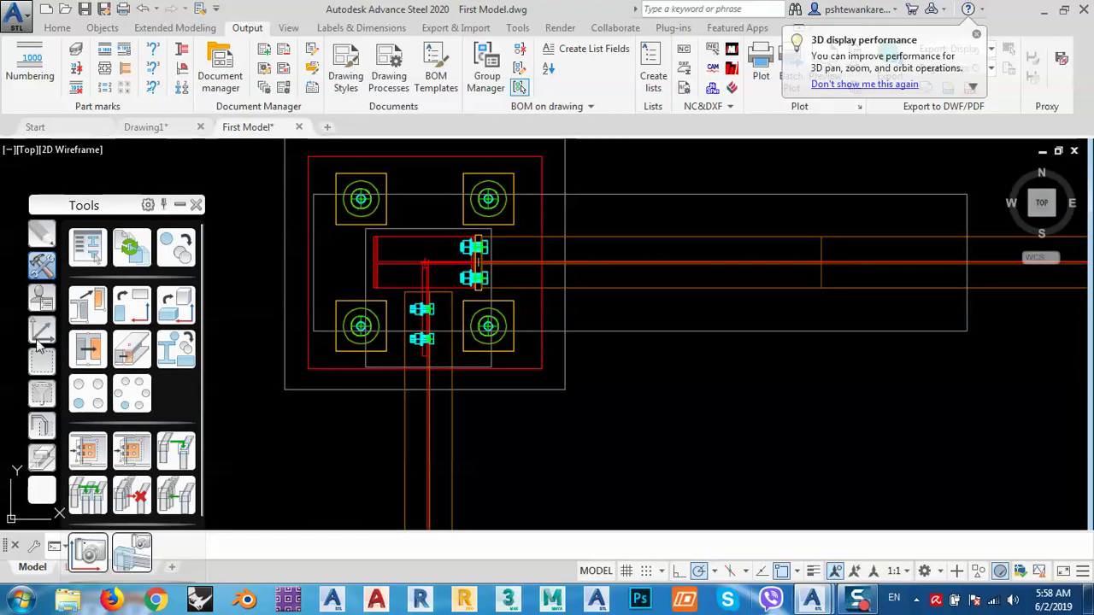
{"action": "left_click", "coordinate": [43, 360]}
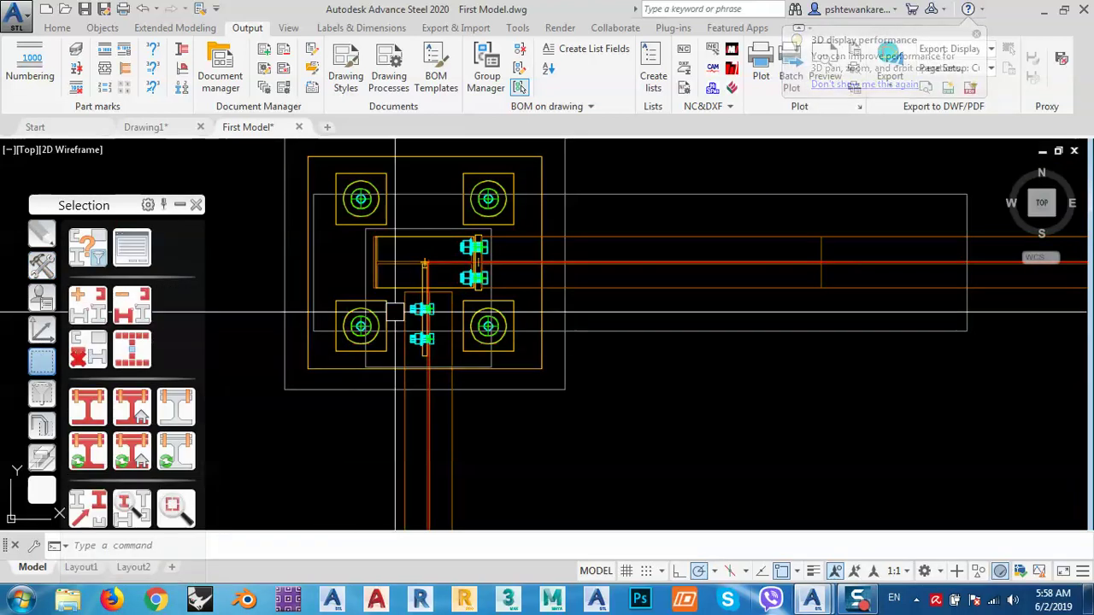
{"action": "scroll", "coordinate": [427, 266], "scroll_direction": "up", "scroll_amount": 2}
{"action": "scroll", "coordinate": [378, 262], "scroll_direction": "up", "scroll_amount": 1}
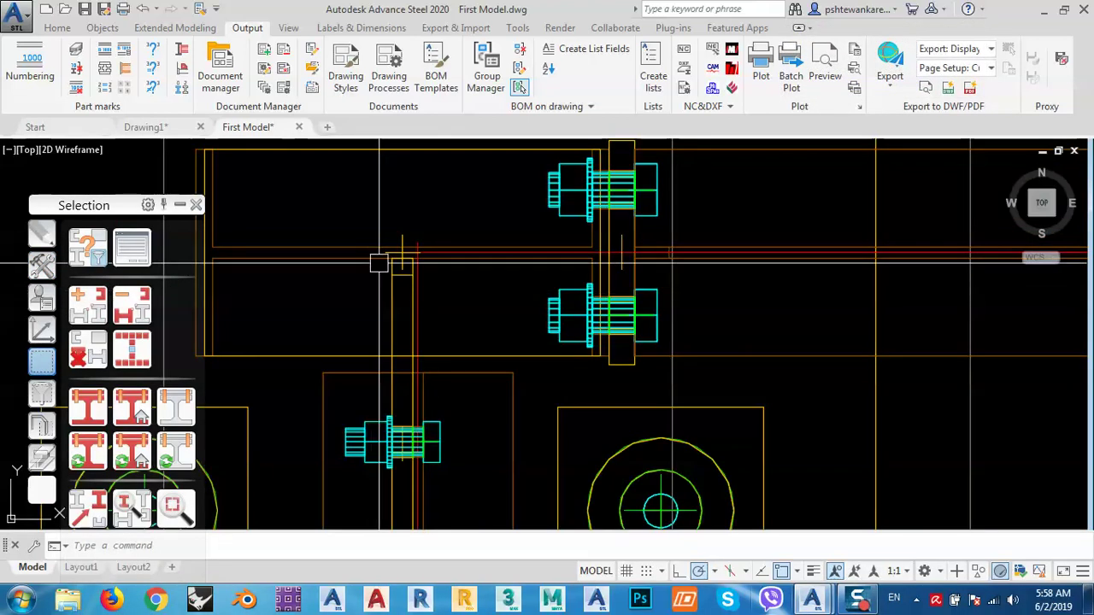
Inspect the eave beam connection at the southeast corner column in plan view for comparison with the northwest one.
{"action": "scroll", "coordinate": [378, 218], "scroll_direction": "down", "scroll_amount": 10}
{"action": "middle_click_drag", "start_coordinate": [547, 448], "coordinate": [490, 296]}
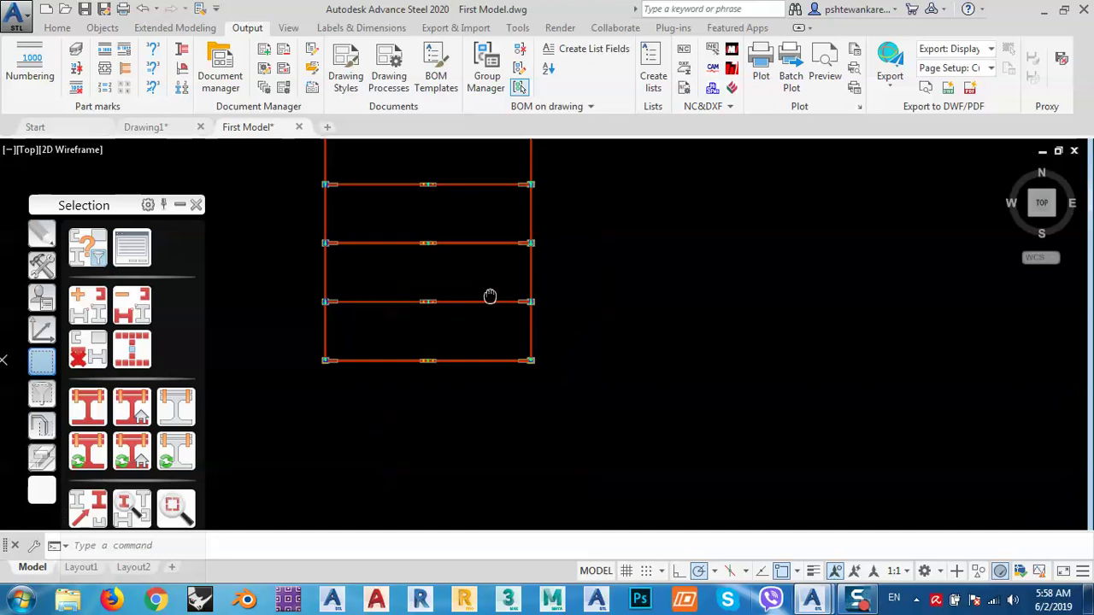
{"action": "scroll", "coordinate": [554, 376], "scroll_direction": "up", "scroll_amount": 13}
{"action": "scroll", "coordinate": [451, 294], "scroll_direction": "up", "scroll_amount": 4}
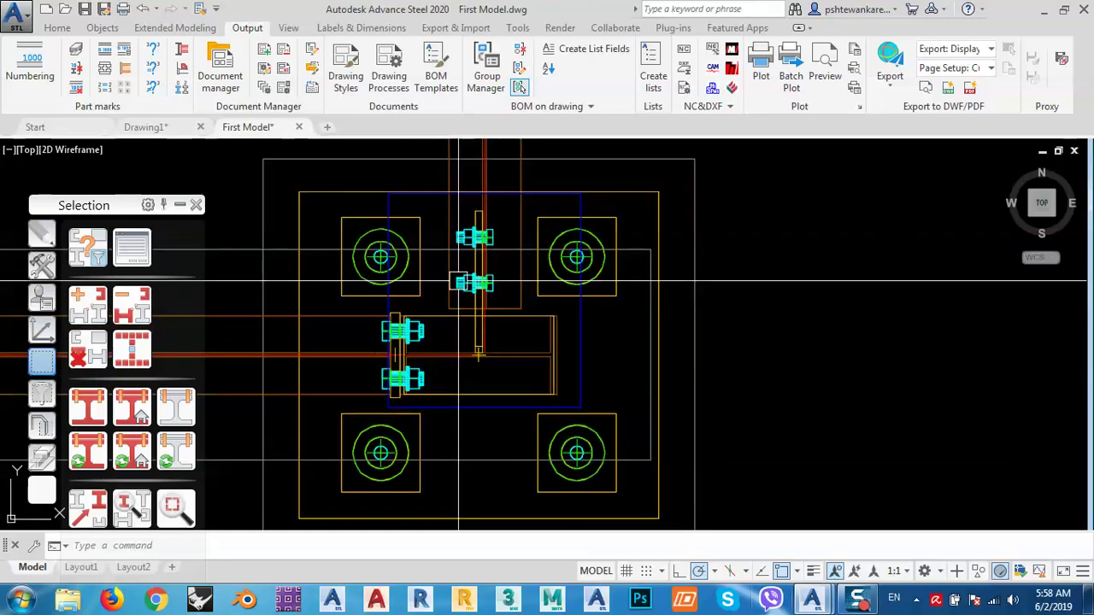
{"action": "scroll", "coordinate": [462, 342], "scroll_direction": "up", "scroll_amount": 5}
{"action": "scroll", "coordinate": [545, 387], "scroll_direction": "down", "scroll_amount": 4}
{"action": "scroll", "coordinate": [547, 387], "scroll_direction": "down", "scroll_amount": 8}
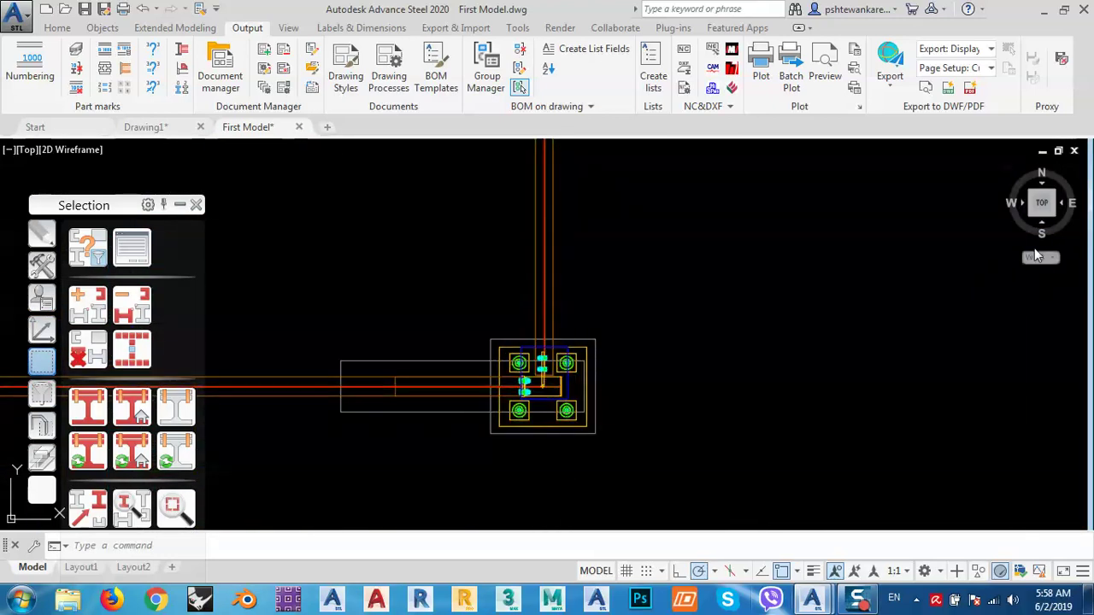
Isolate the northwest and southeast corner columns together with their attached plates in the southwest isometric view.
{"action": "left_click", "coordinate": [1030, 217]}
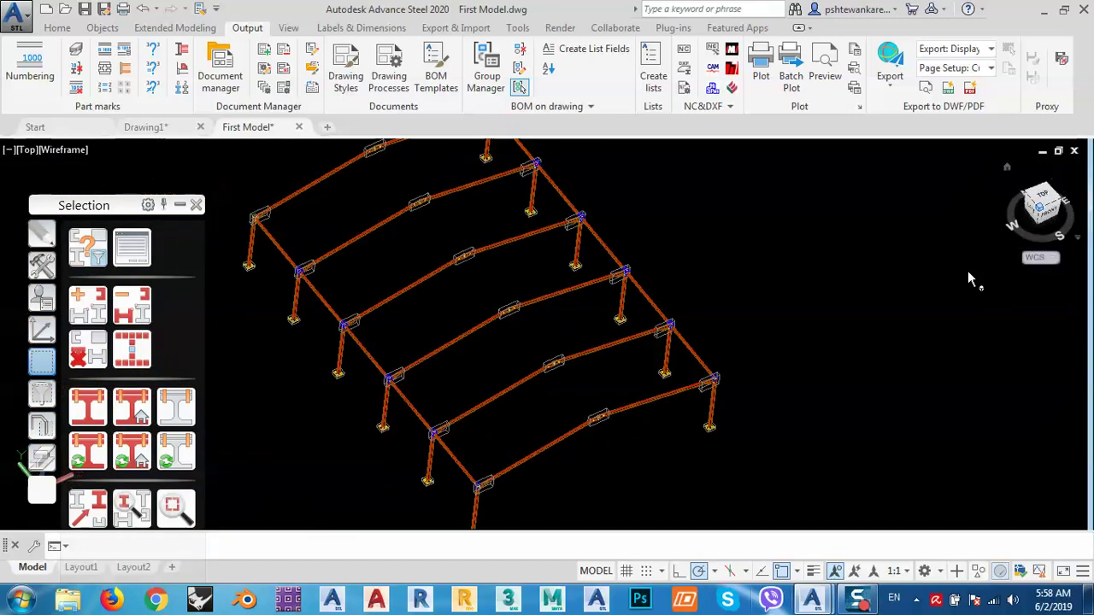
{"action": "left_click", "coordinate": [729, 361]}
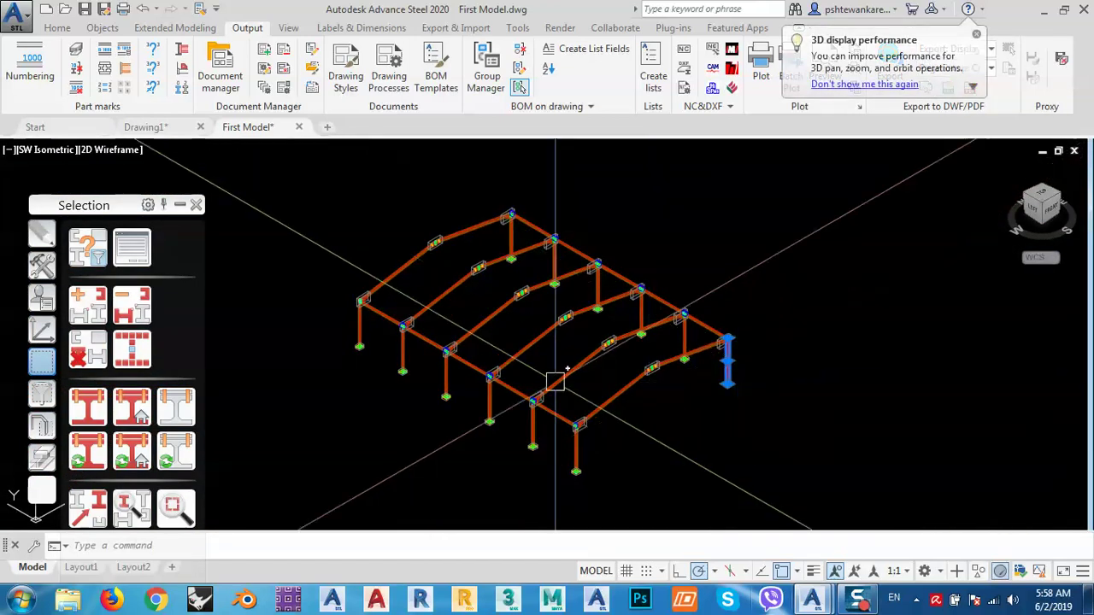
{"action": "left_click", "coordinate": [362, 320]}
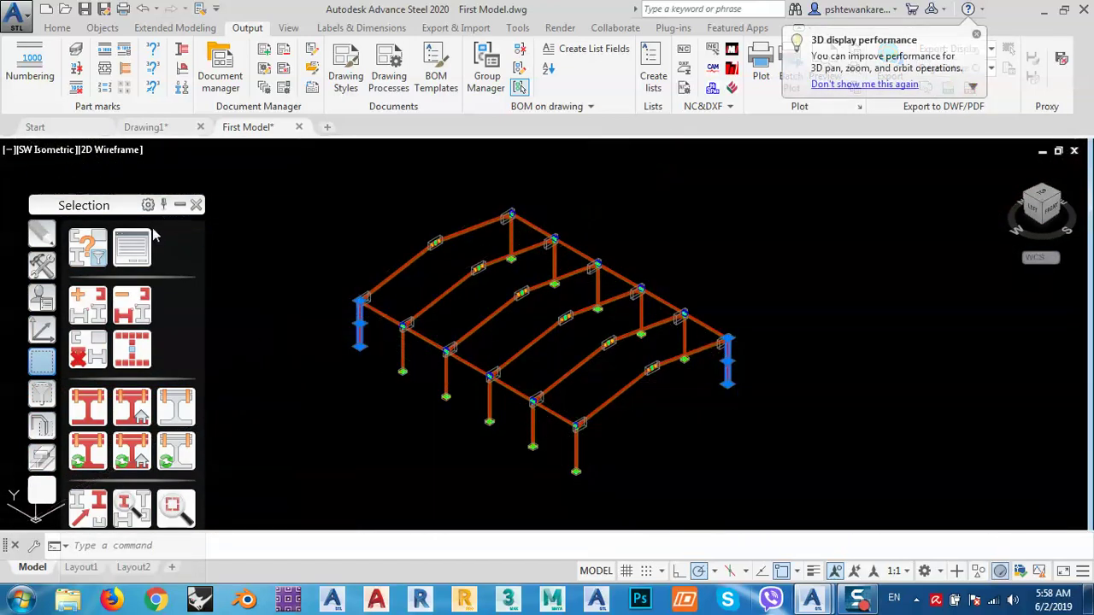
{"action": "left_click_drag", "start_coordinate": [117, 205], "coordinate": [122, 94]}
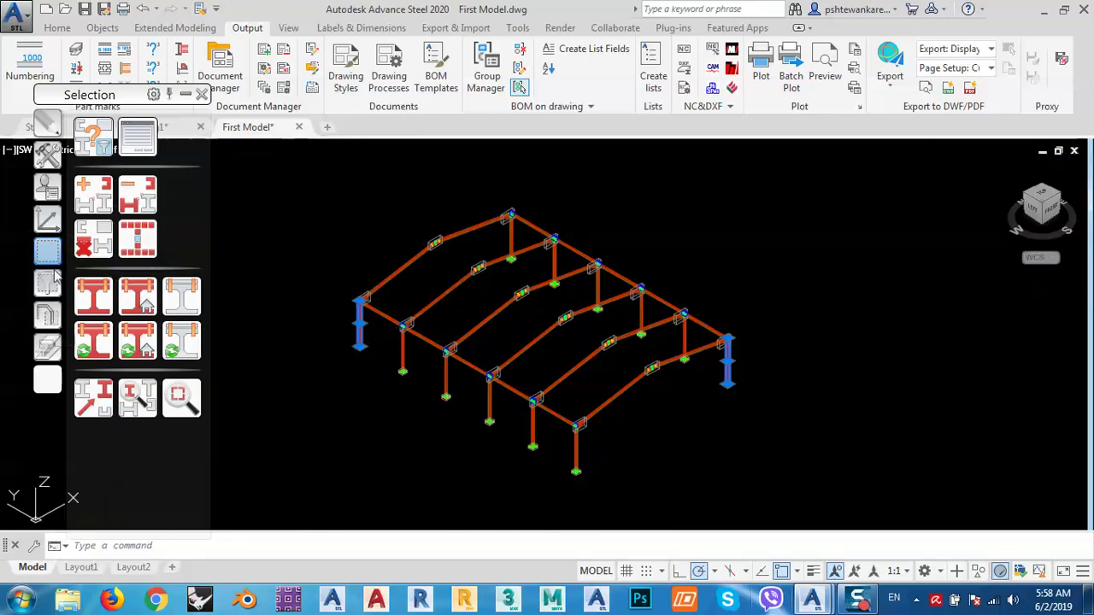
{"action": "left_click", "coordinate": [49, 315]}
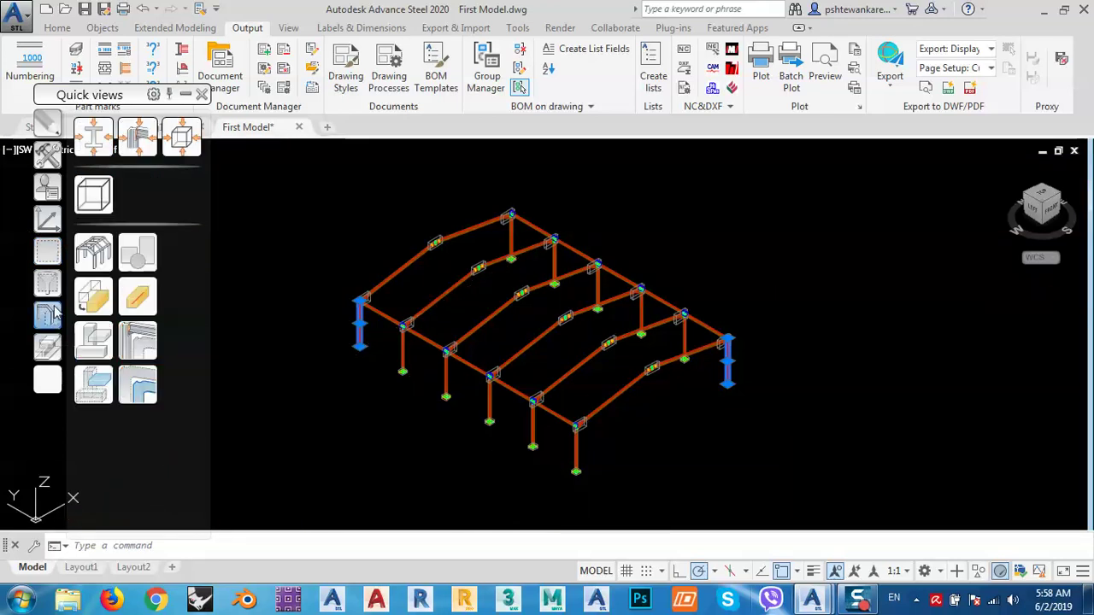
{"action": "left_click", "coordinate": [142, 389]}
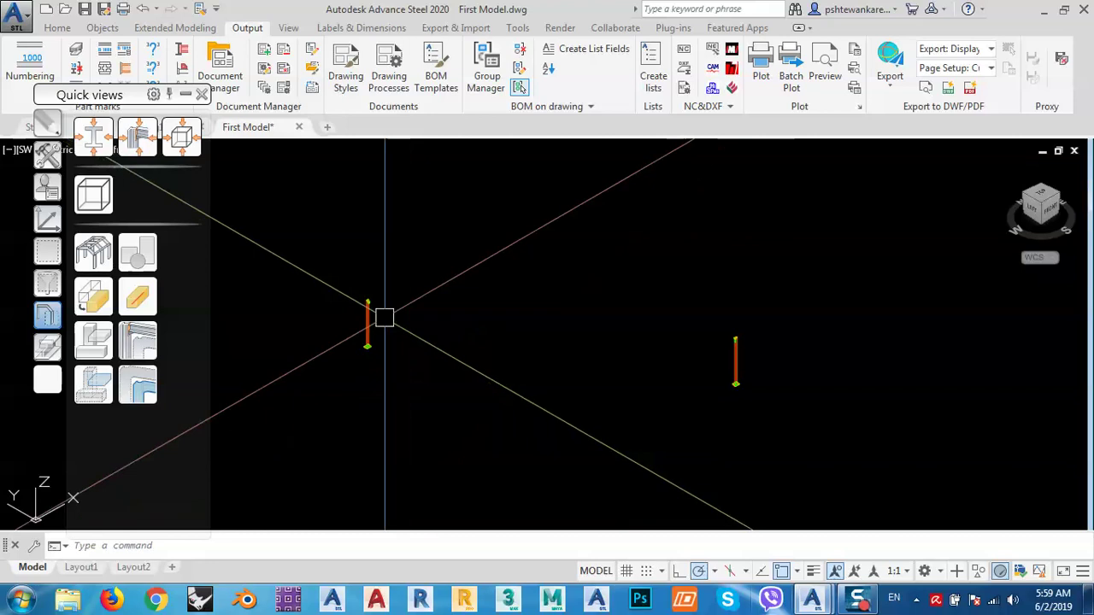
Examine the connection plate and bolt holes at the top of the isolated northwest column.
{"action": "scroll", "coordinate": [359, 334], "scroll_direction": "up", "scroll_amount": 8}
{"action": "middle_click_drag", "start_coordinate": [328, 365], "coordinate": [410, 259]}
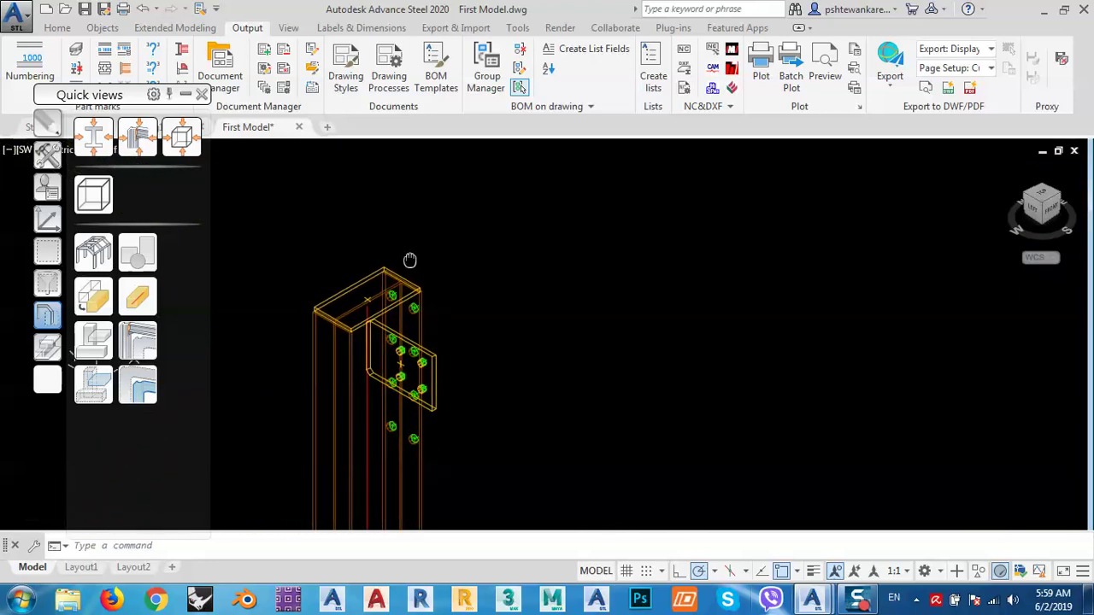
{"action": "scroll", "coordinate": [410, 243], "scroll_direction": "down", "scroll_amount": 5}
{"action": "scroll", "coordinate": [359, 307], "scroll_direction": "down", "scroll_amount": 4}
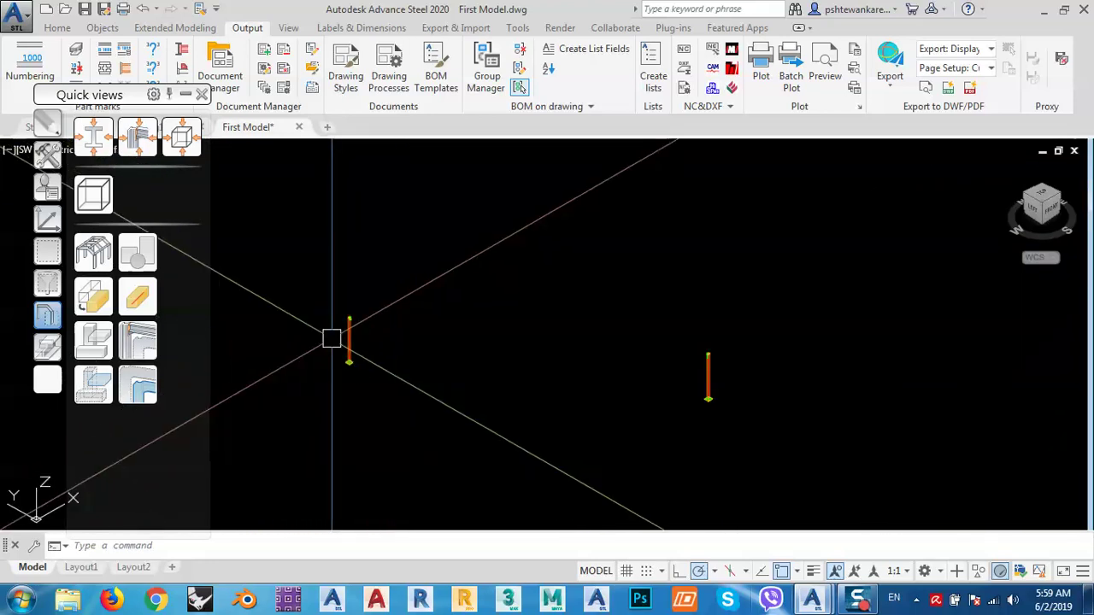
Examine the base plates and their bolt holes on the two isolated corner columns.
{"action": "scroll", "coordinate": [701, 405], "scroll_direction": "up", "scroll_amount": 8}
{"action": "scroll", "coordinate": [701, 385], "scroll_direction": "down", "scroll_amount": 8}
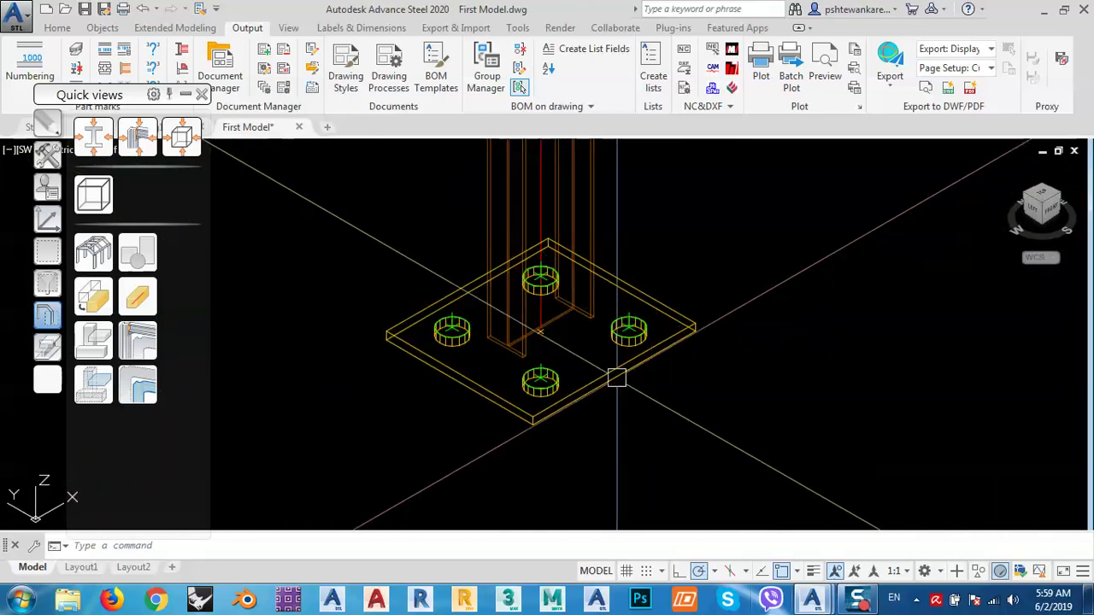
{"action": "scroll", "coordinate": [402, 286], "scroll_direction": "up", "scroll_amount": 8}
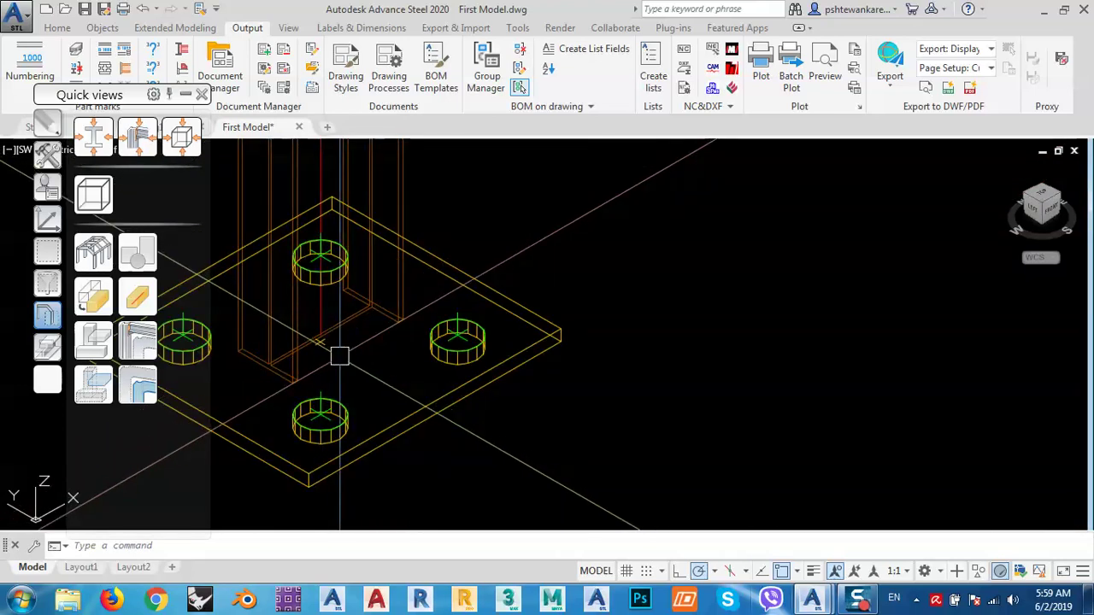
{"action": "scroll", "coordinate": [326, 348], "scroll_direction": "up", "scroll_amount": 3}
{"action": "scroll", "coordinate": [325, 347], "scroll_direction": "down", "scroll_amount": 9}
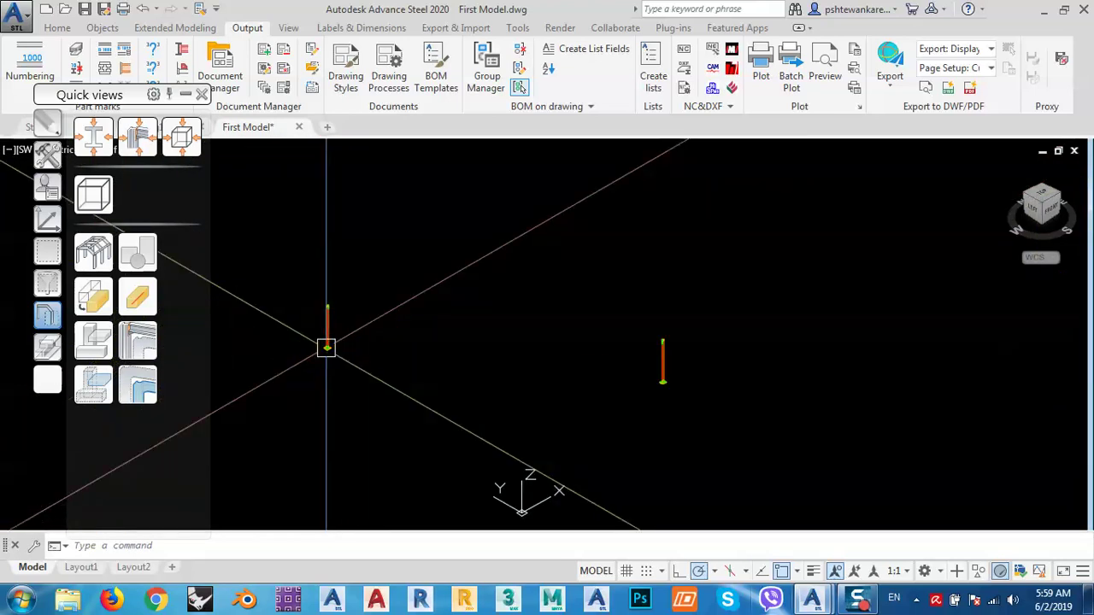
{"action": "middle_click_drag", "start_coordinate": [447, 368], "coordinate": [447, 317]}
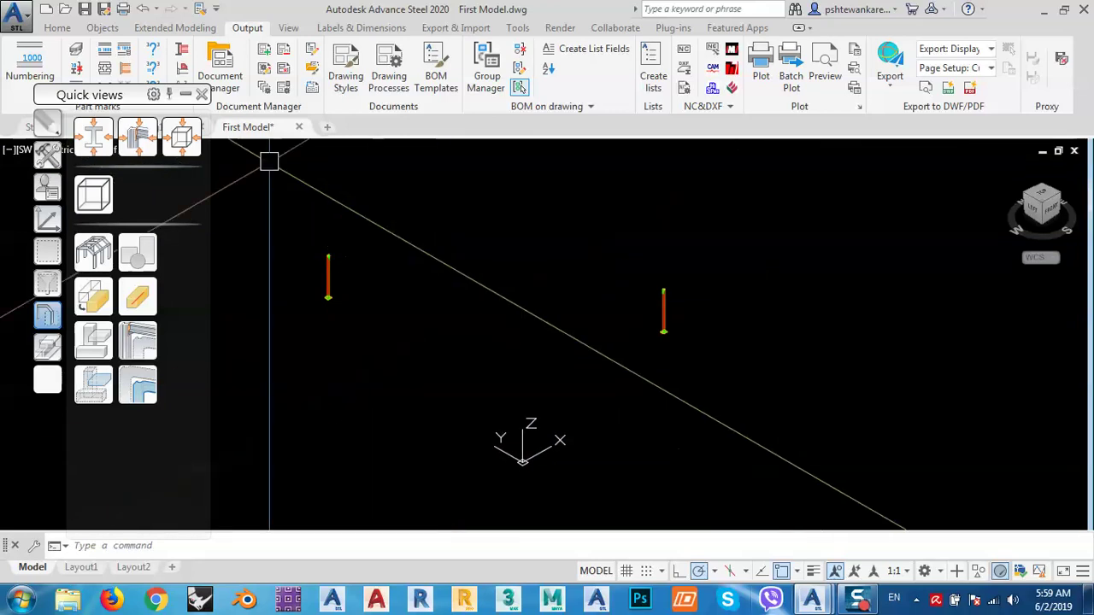
Compare the northwest and southeast columns with the command that displays differences between two parts.
{"action": "left_click_drag", "start_coordinate": [140, 94], "coordinate": [127, 168]}
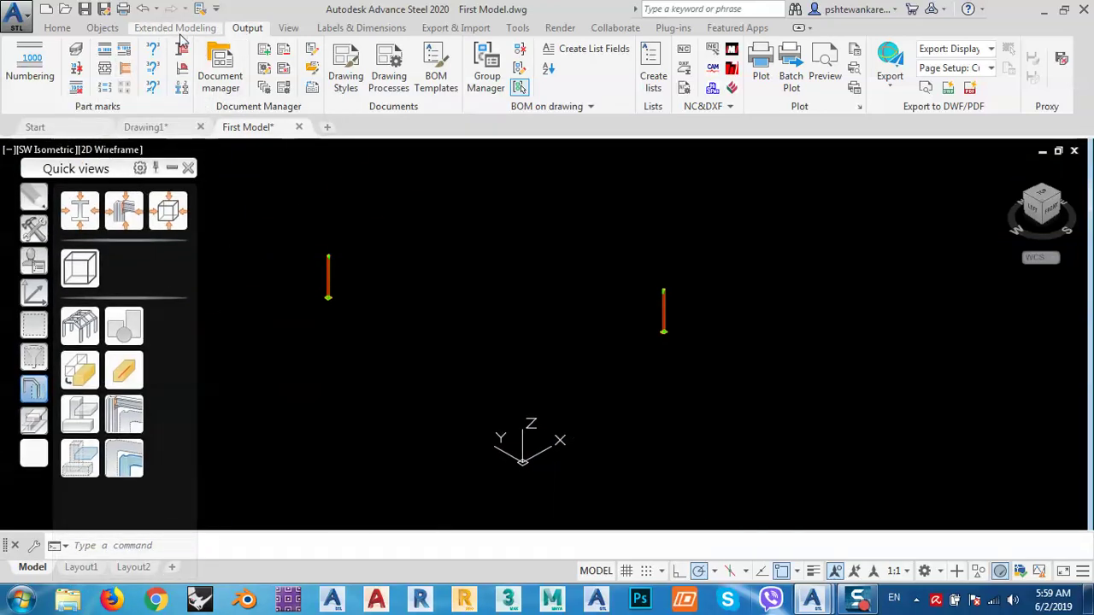
{"action": "left_click", "coordinate": [154, 86]}
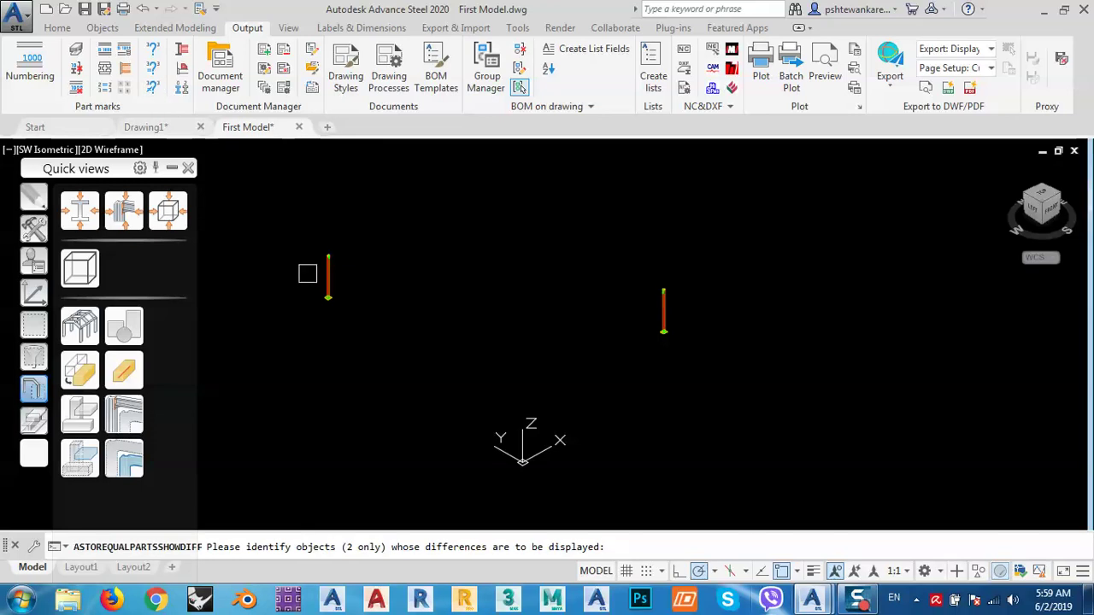
{"action": "left_click", "coordinate": [663, 312]}
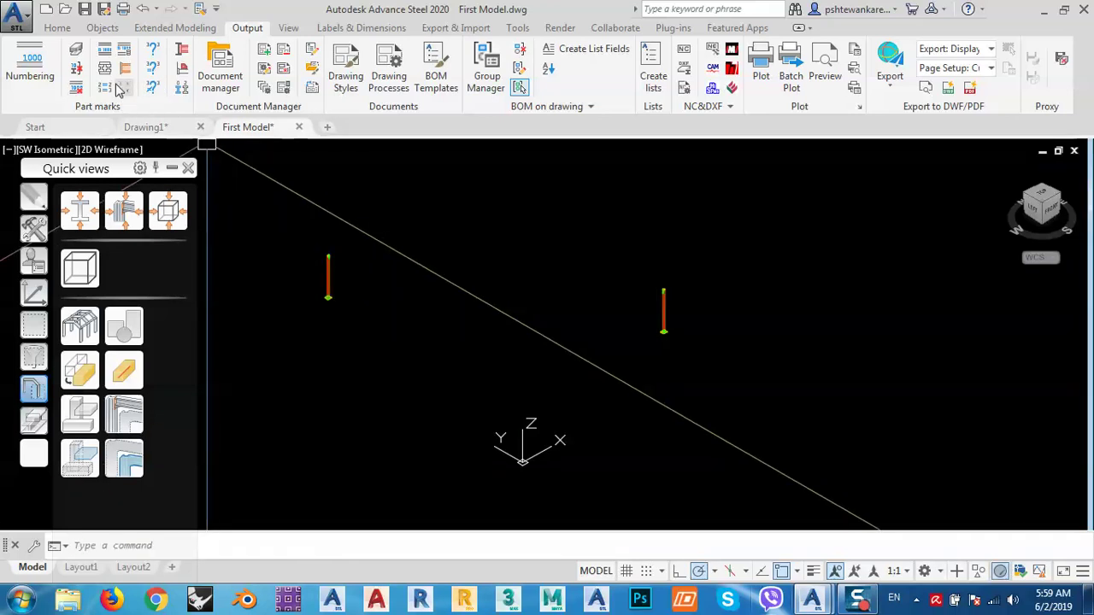
{"action": "left_click", "coordinate": [153, 88]}
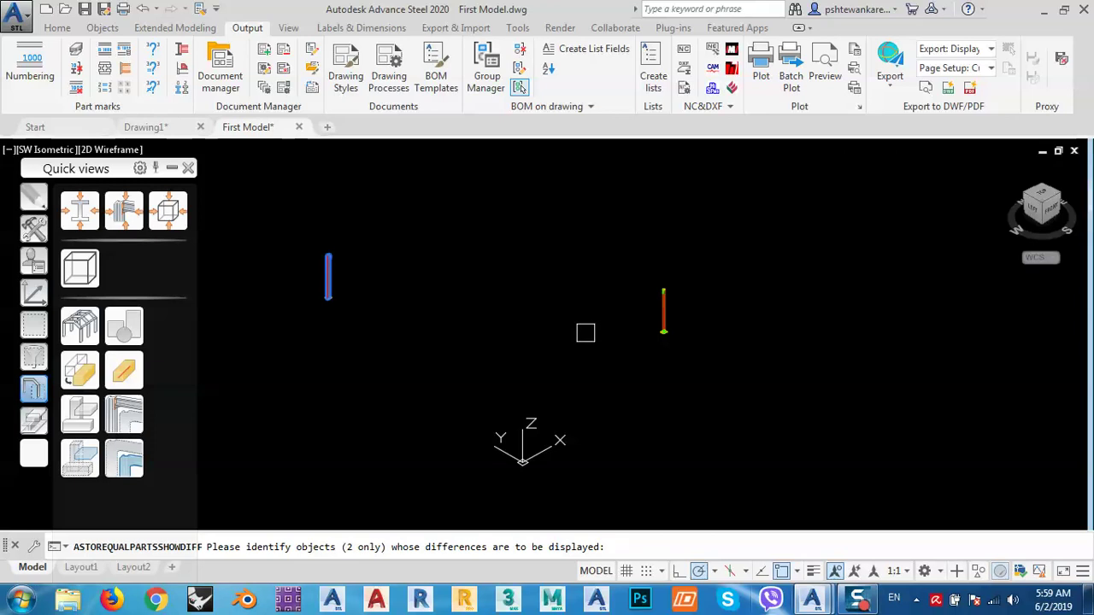
{"action": "left_click", "coordinate": [663, 310]}
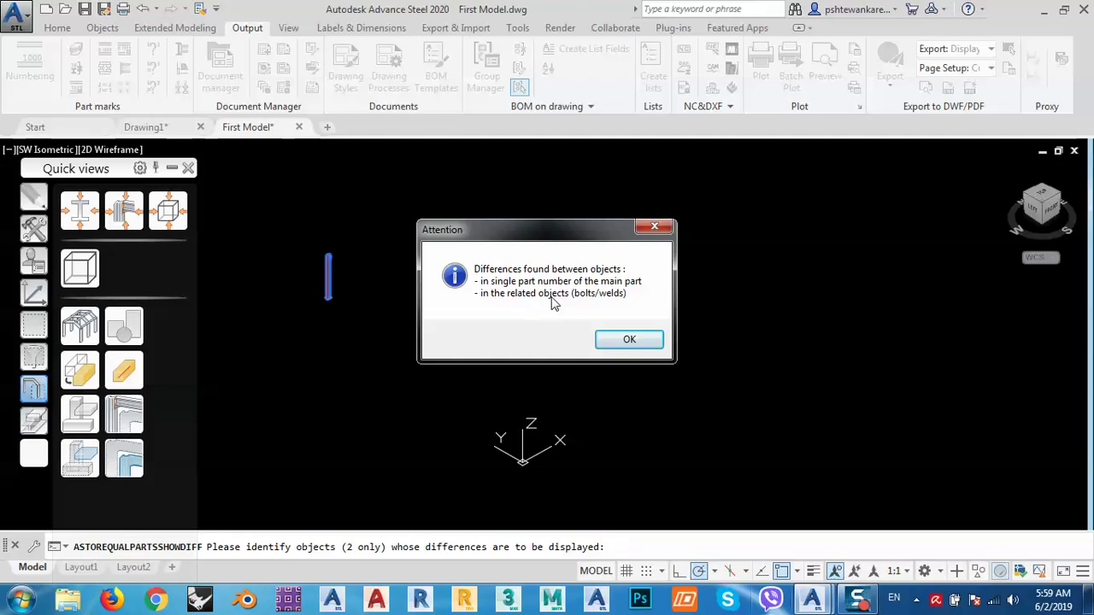
{"action": "left_click", "coordinate": [629, 341]}
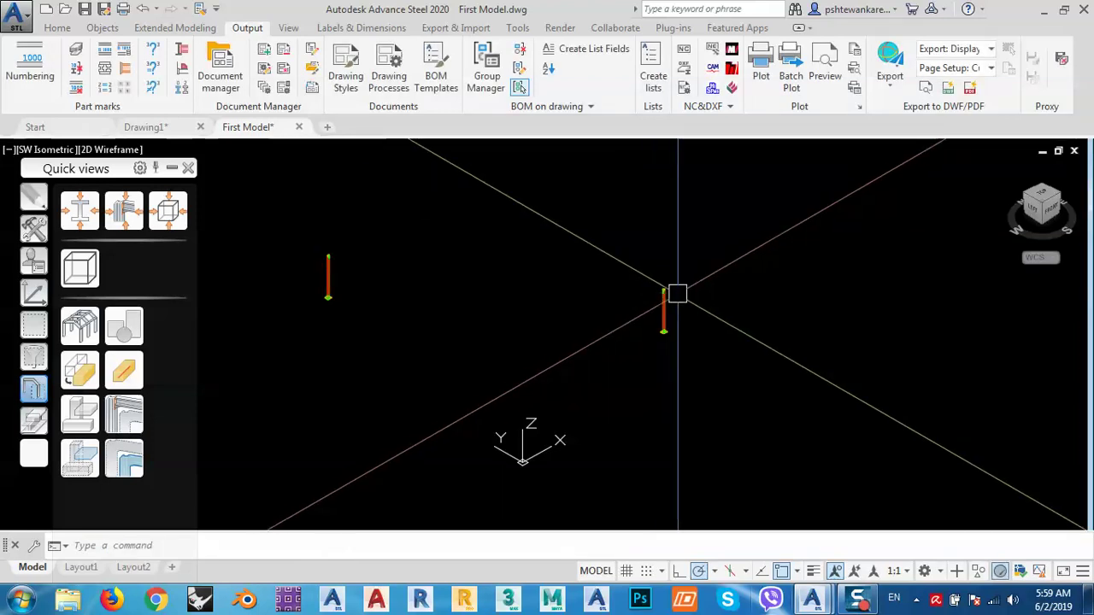
Examine the cap plates, connection plates and bolt holes at the tops of both isolated columns.
{"action": "scroll", "coordinate": [547, 257], "scroll_direction": "up", "scroll_amount": 8}
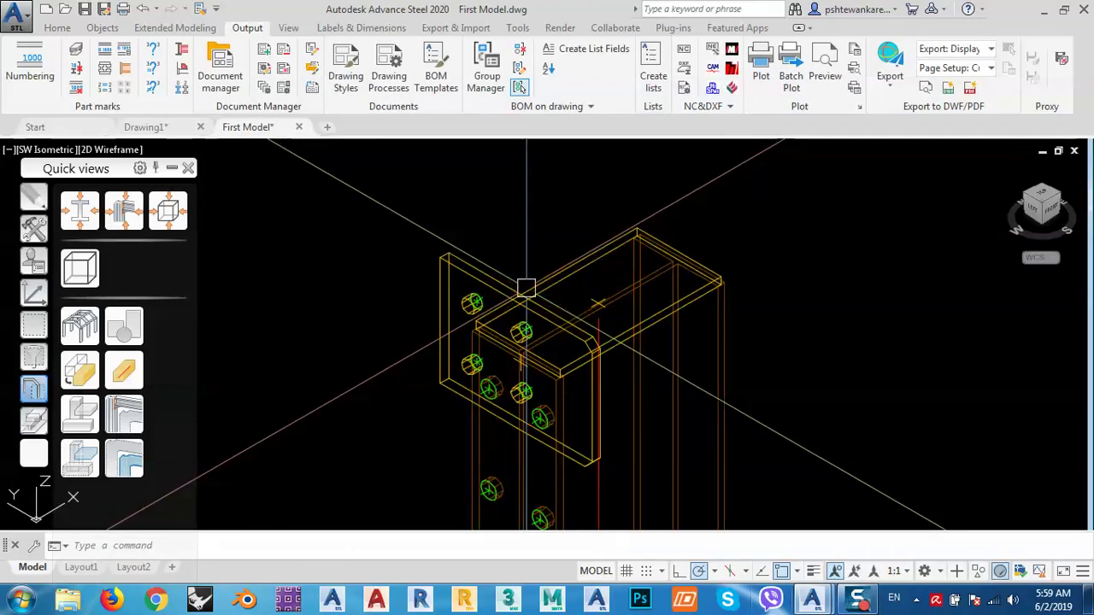
{"action": "scroll", "coordinate": [708, 295], "scroll_direction": "down", "scroll_amount": 10}
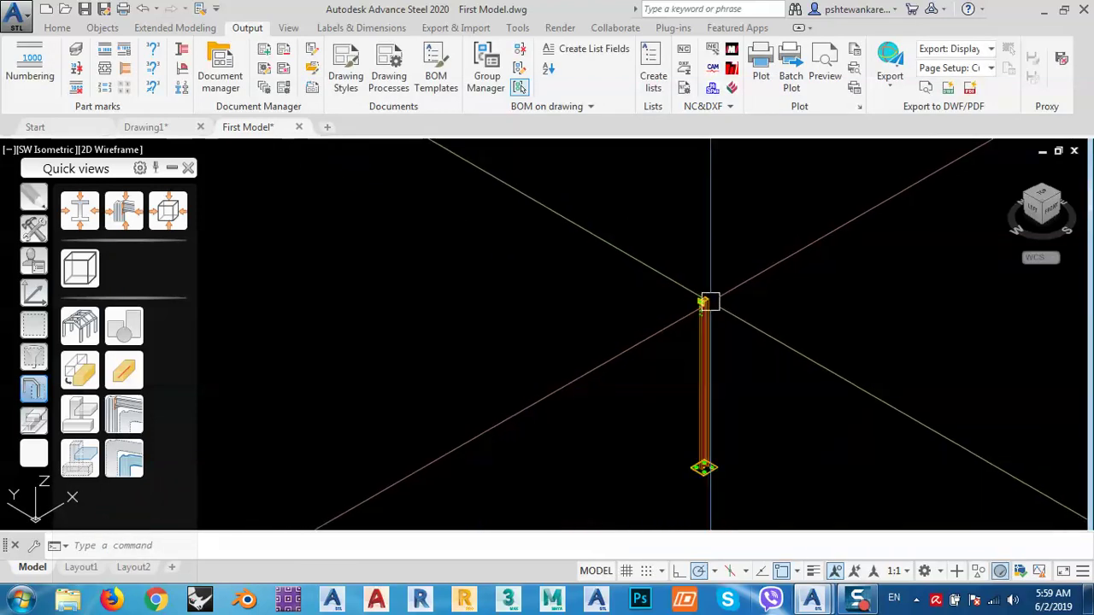
{"action": "scroll", "coordinate": [398, 276], "scroll_direction": "up", "scroll_amount": 2}
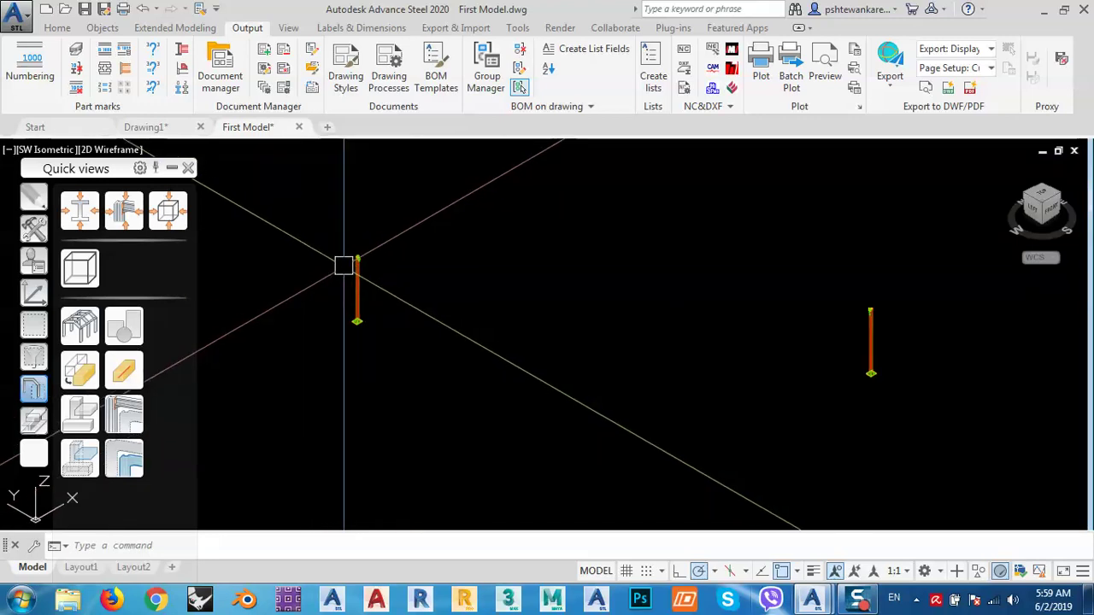
{"action": "scroll", "coordinate": [347, 262], "scroll_direction": "up", "scroll_amount": 6}
{"action": "scroll", "coordinate": [397, 498], "scroll_direction": "up", "scroll_amount": 5}
{"action": "scroll", "coordinate": [416, 488], "scroll_direction": "down", "scroll_amount": 6}
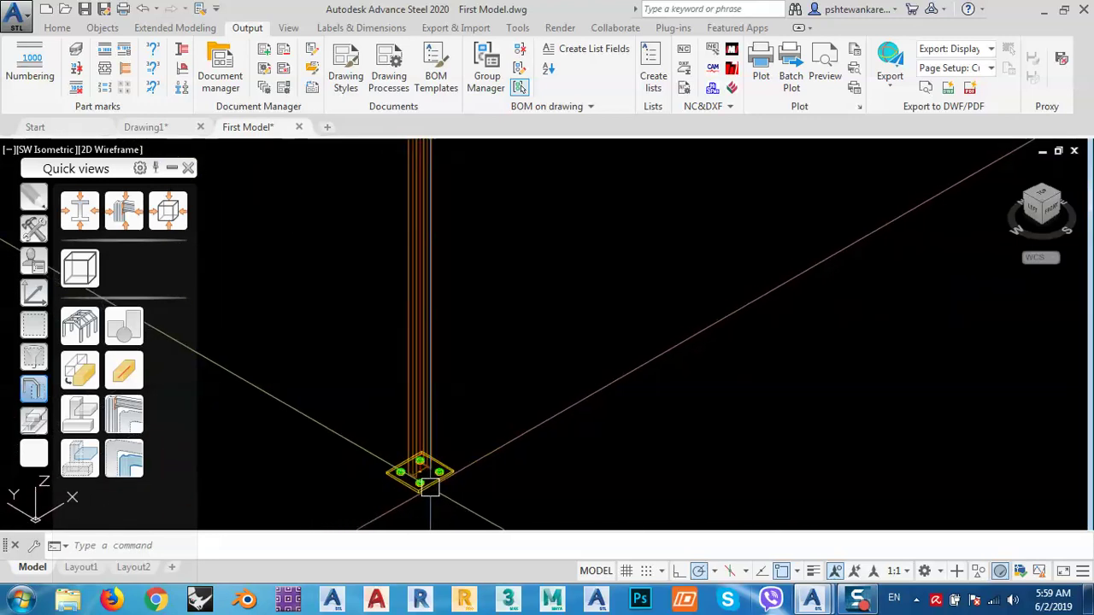
{"action": "scroll", "coordinate": [407, 233], "scroll_direction": "up", "scroll_amount": 7}
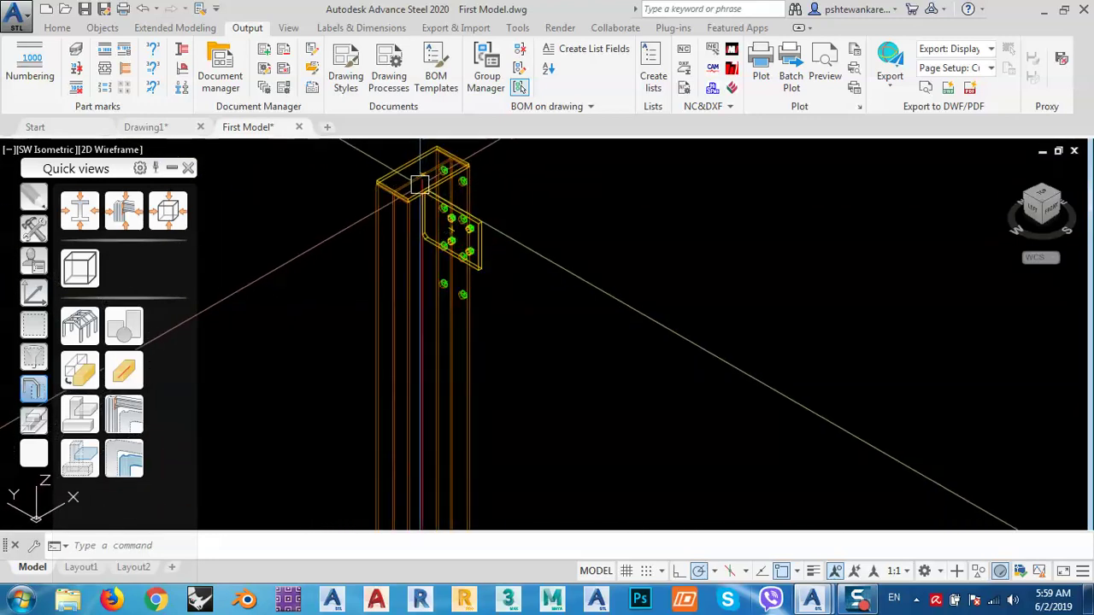
{"action": "scroll", "coordinate": [419, 184], "scroll_direction": "up", "scroll_amount": 3}
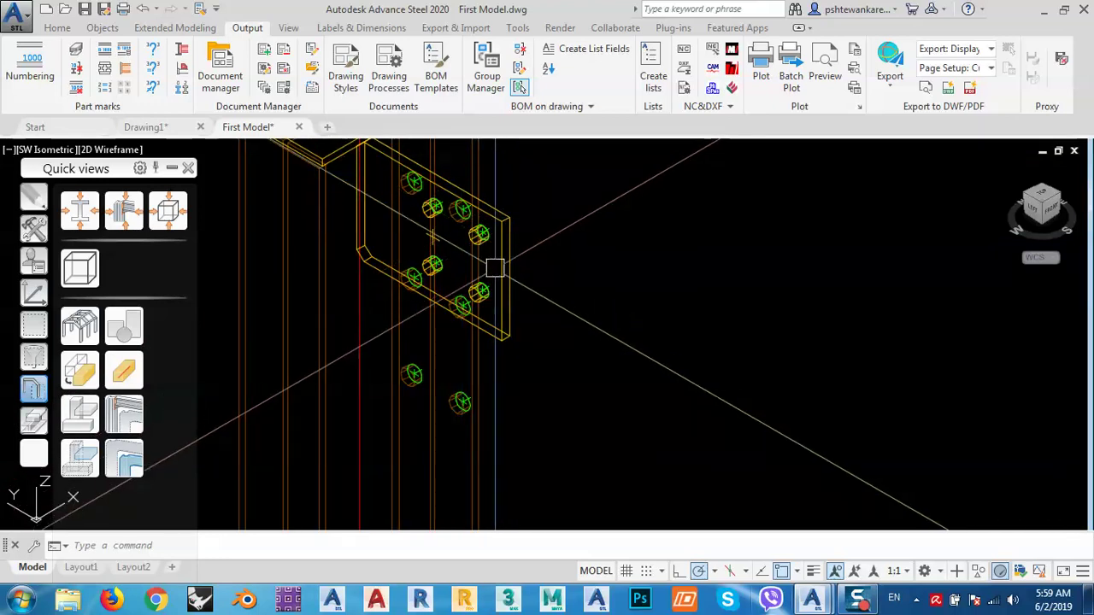
{"action": "mouse_move", "coordinate": [492, 284]}
{"action": "middle_mouse_down", "text": "shift"}
{"action": "mouse_move", "coordinate": [504, 293]}
{"action": "mouse_move", "coordinate": [490, 268]}
{"action": "mouse_move", "coordinate": [477, 273]}
{"action": "middle_mouse_up", "text": "shift"}
{"action": "scroll", "coordinate": [477, 273], "scroll_direction": "down", "scroll_amount": 5}
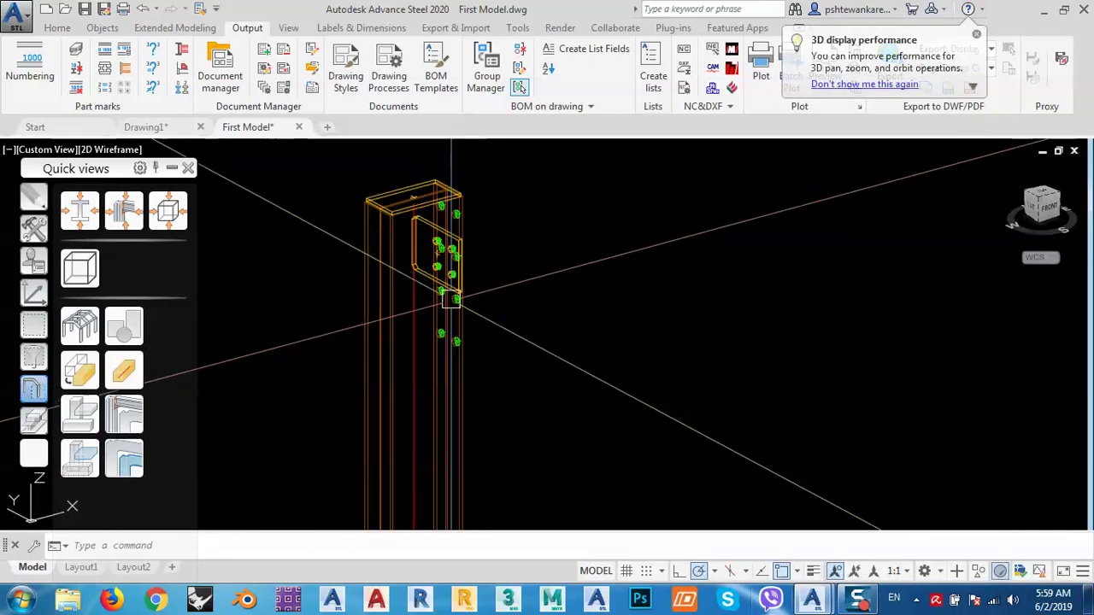
List the current model view's parts by single part in the Model Browser with property editing enabled, keeping the columns uncovered.
{"action": "left_click", "coordinate": [57, 29]}
{"action": "left_click", "coordinate": [48, 86]}
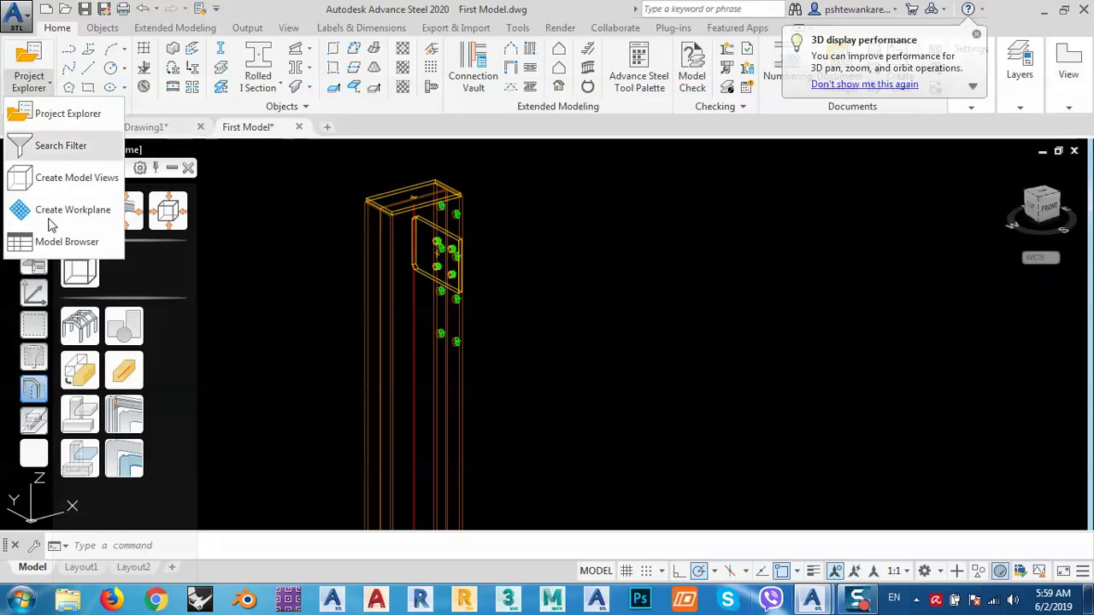
{"action": "left_click", "coordinate": [66, 243]}
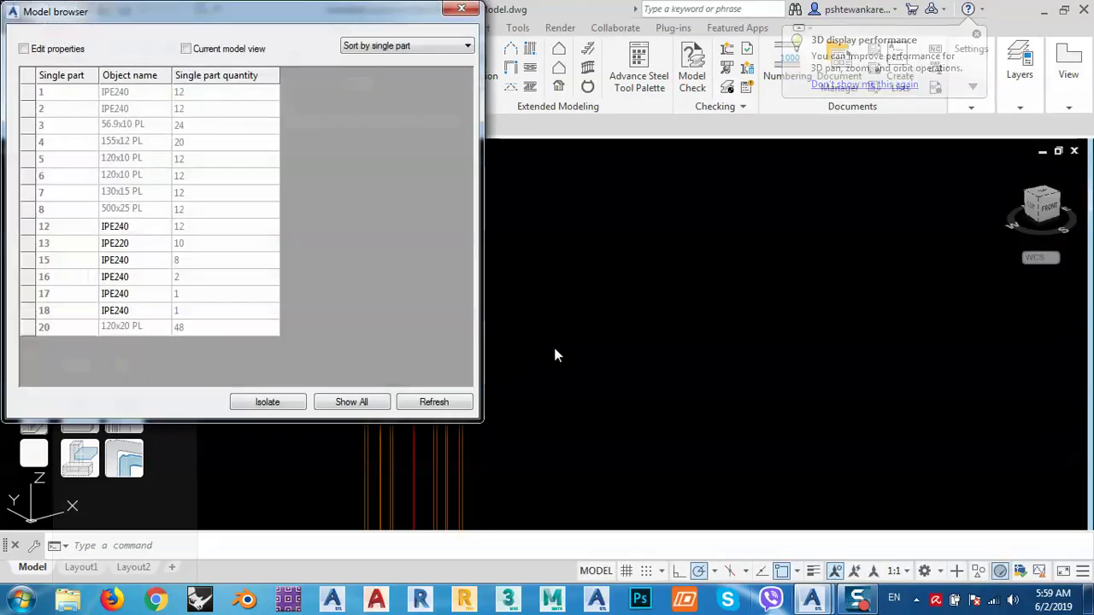
{"action": "left_click_drag", "start_coordinate": [165, 26], "coordinate": [221, 27]}
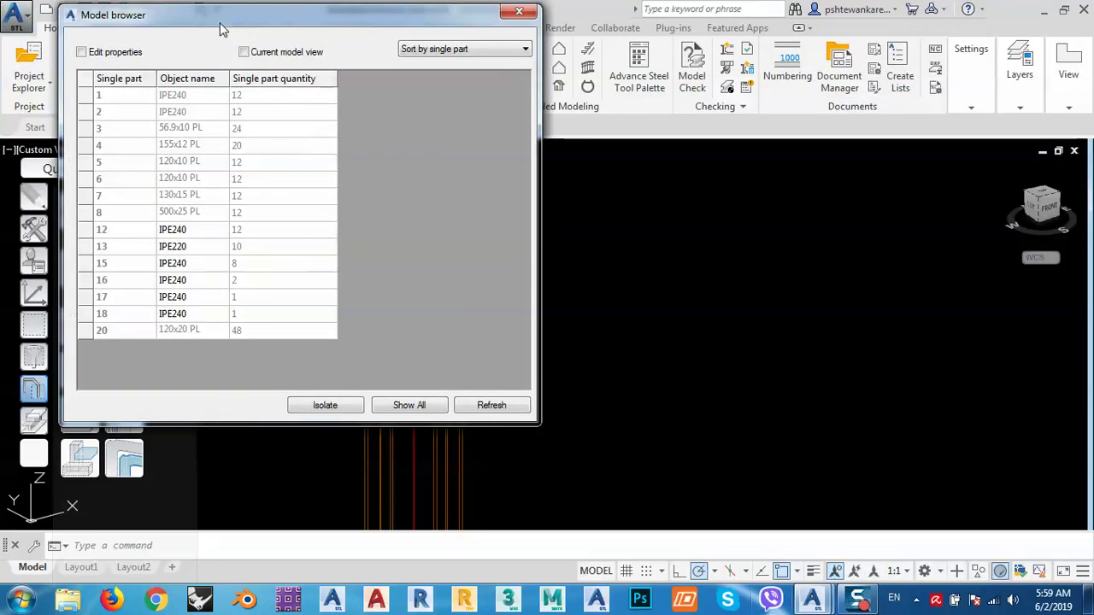
{"action": "left_click", "coordinate": [123, 57]}
{"action": "left_click", "coordinate": [290, 56]}
{"action": "left_click", "coordinate": [427, 49]}
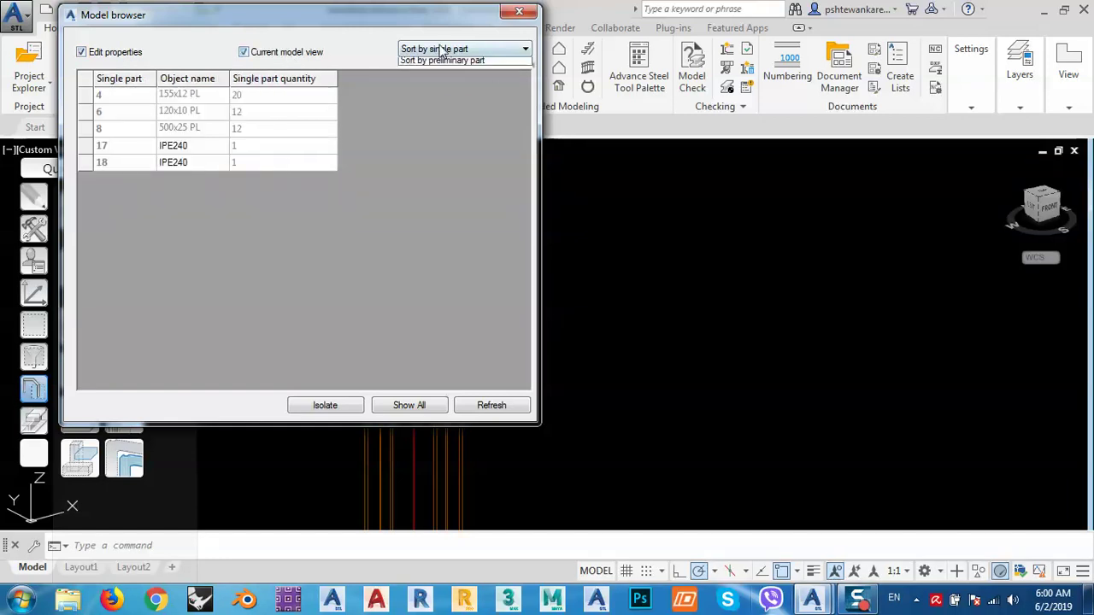
{"action": "left_click", "coordinate": [440, 49]}
{"action": "left_click_drag", "start_coordinate": [434, 13], "coordinate": [993, 102]}
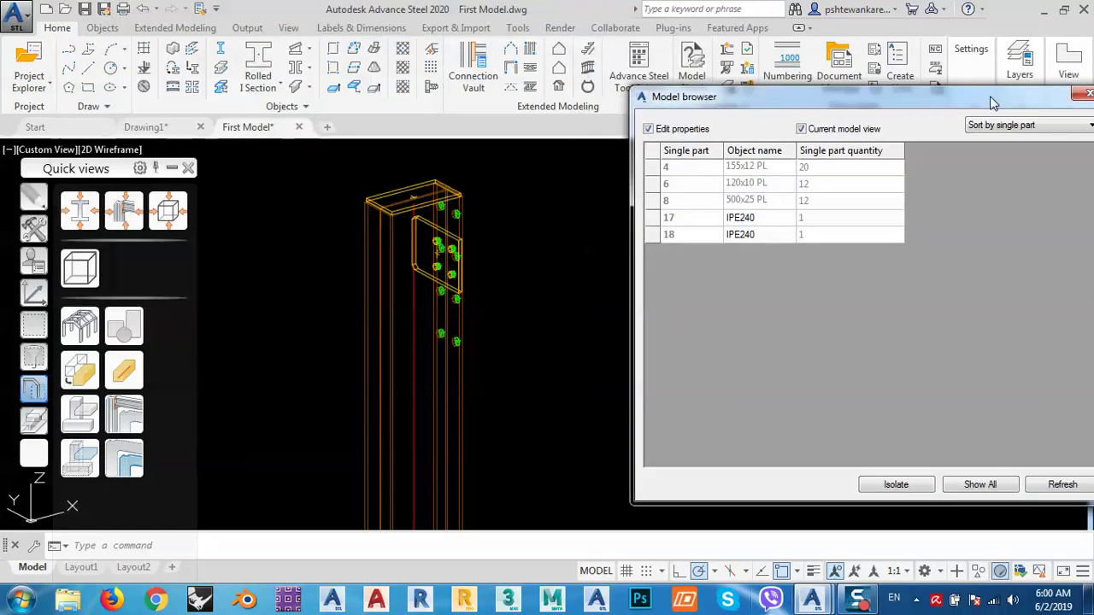
Highlight single part 4, the 155x12 plate, in the model and check it on both columns.
{"action": "left_click", "coordinate": [697, 168]}
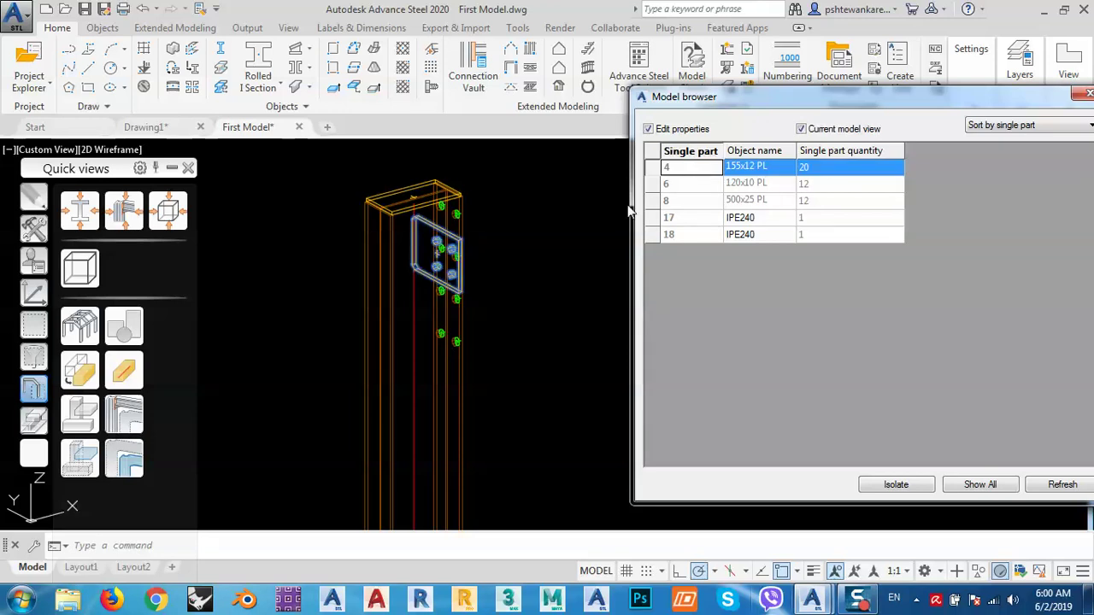
{"action": "scroll", "coordinate": [535, 250], "scroll_direction": "down", "scroll_amount": 10}
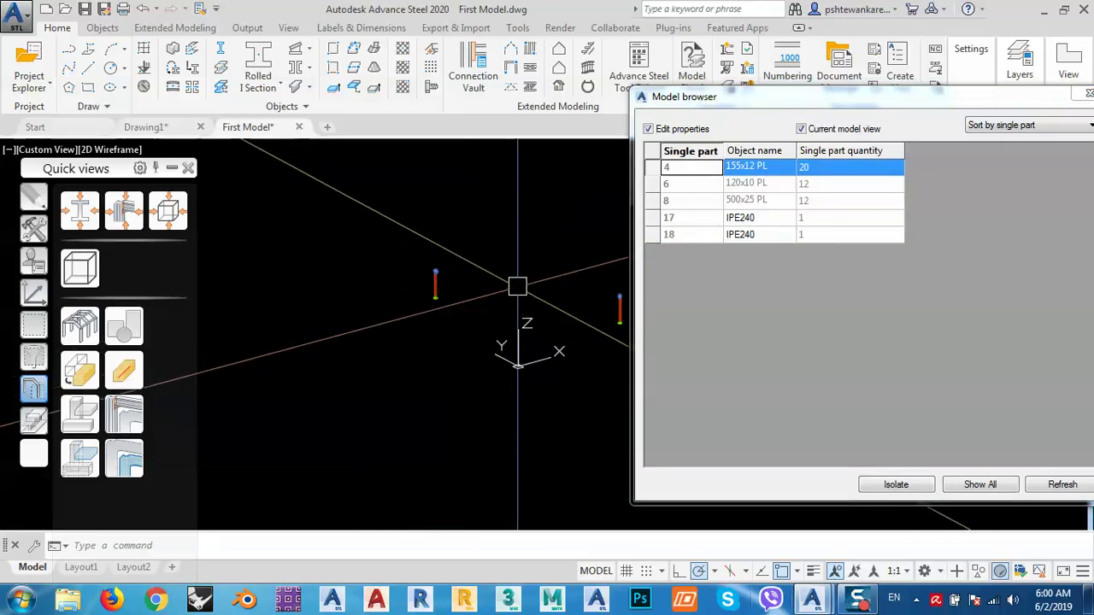
{"action": "scroll", "coordinate": [505, 300], "scroll_direction": "up", "scroll_amount": 10}
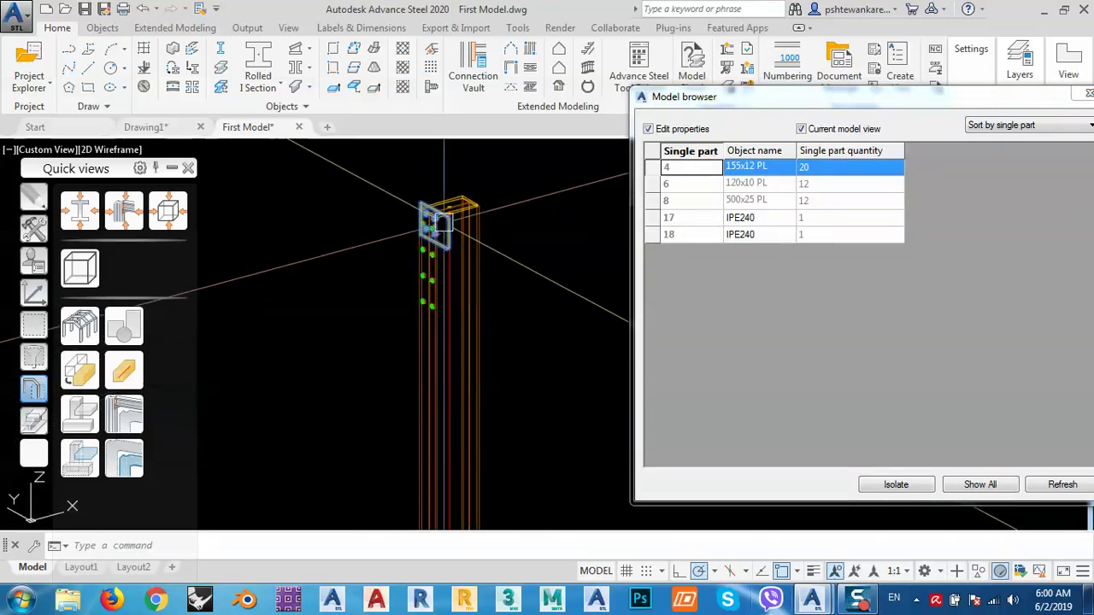
{"action": "scroll", "coordinate": [473, 220], "scroll_direction": "down", "scroll_amount": 6}
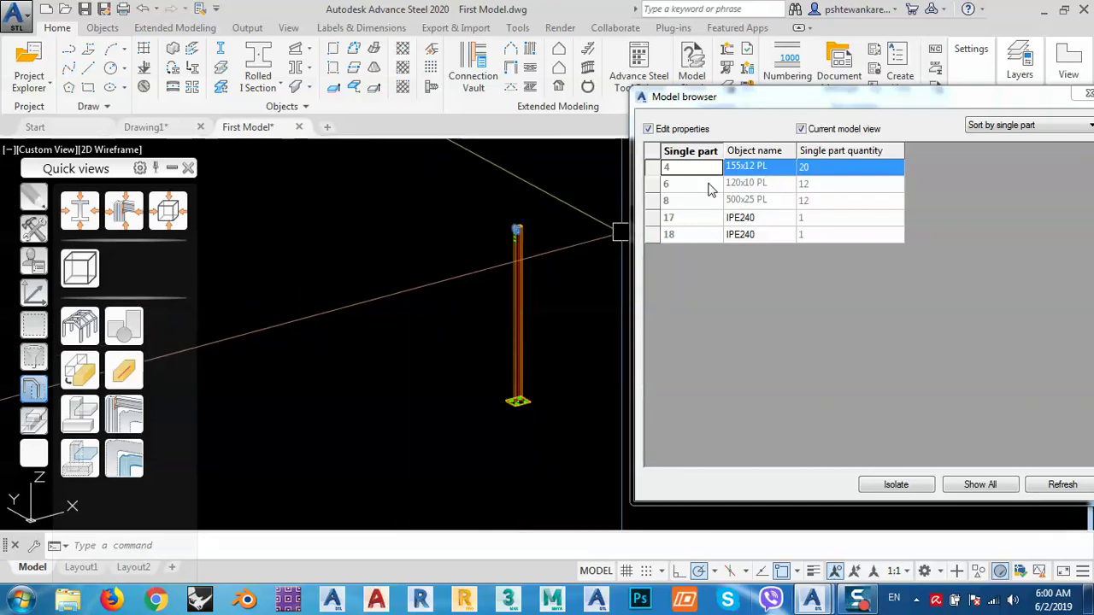
Highlight single part 6, the 120x10 plate, and inspect it at the tops of both columns.
{"action": "left_click", "coordinate": [702, 184]}
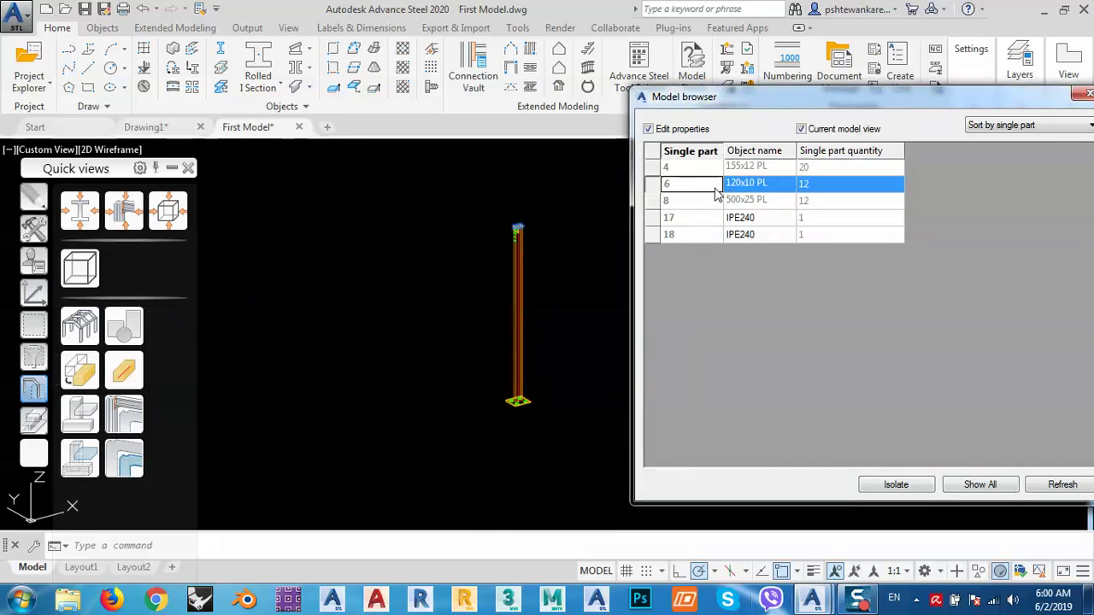
{"action": "scroll", "coordinate": [547, 256], "scroll_direction": "up", "scroll_amount": 8}
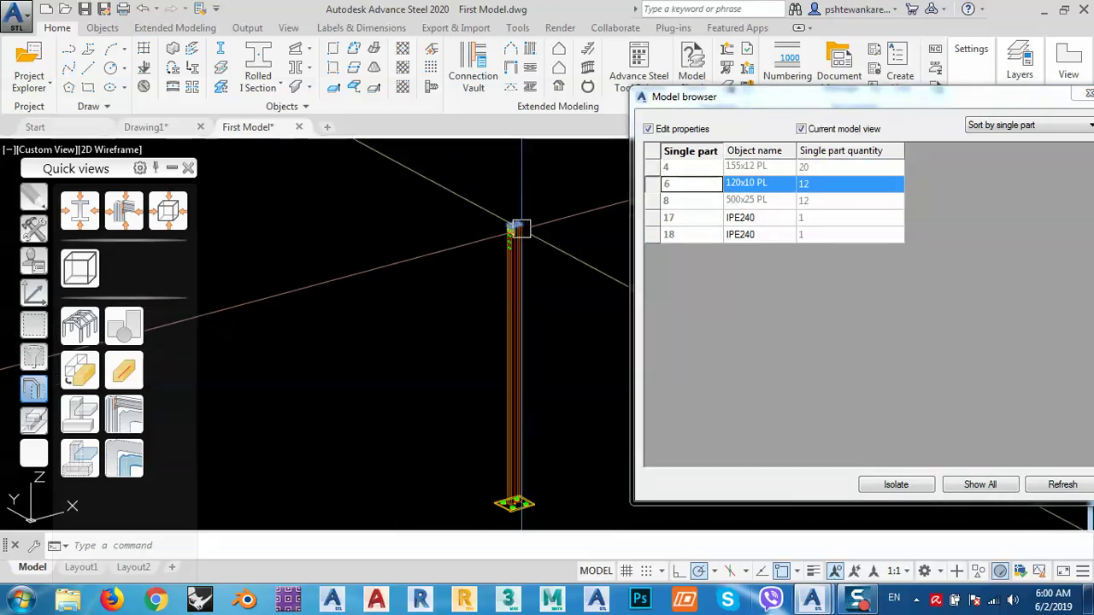
{"action": "scroll", "coordinate": [603, 268], "scroll_direction": "down", "scroll_amount": 7}
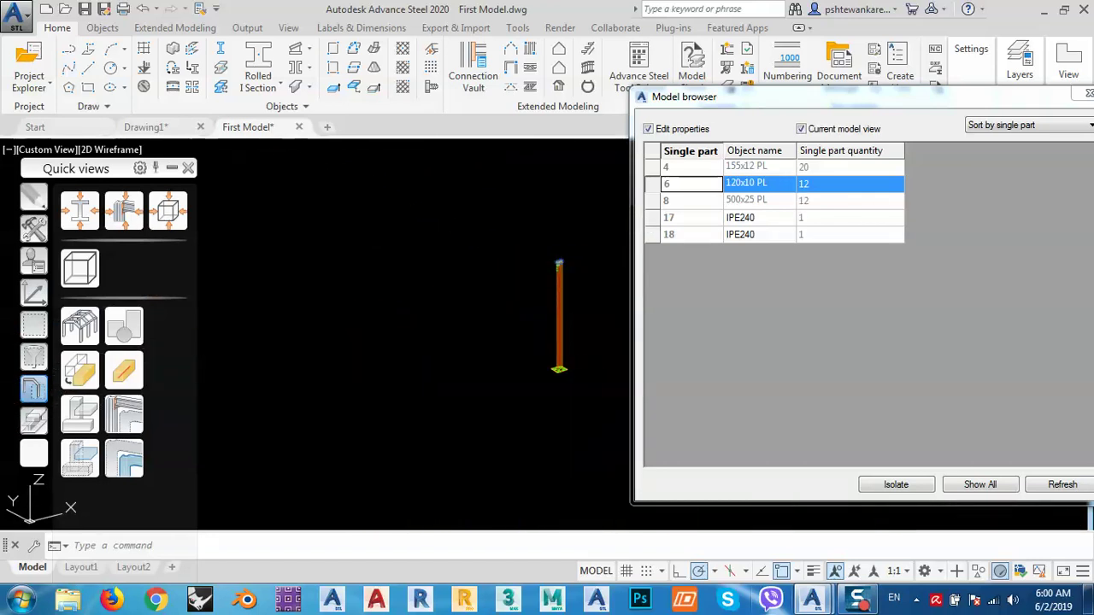
{"action": "middle_click_drag", "start_coordinate": [503, 278], "coordinate": [237, 279]}
{"action": "scroll", "coordinate": [385, 274], "scroll_direction": "down", "scroll_amount": 4}
{"action": "middle_click_drag", "start_coordinate": [386, 273], "coordinate": [317, 264], "text": "shift"}
{"action": "scroll", "coordinate": [342, 305], "scroll_direction": "up", "scroll_amount": 5}
{"action": "scroll", "coordinate": [342, 305], "scroll_direction": "up", "scroll_amount": 5}
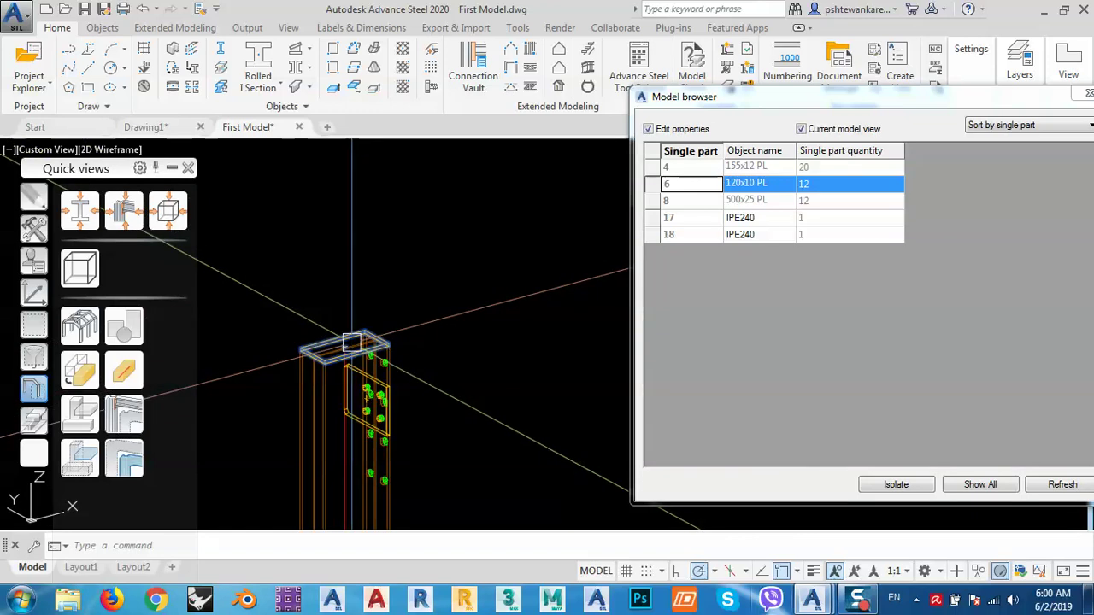
Highlight single part 8, the 500x25 plate, and check it at the base of both columns.
{"action": "left_click", "coordinate": [688, 202]}
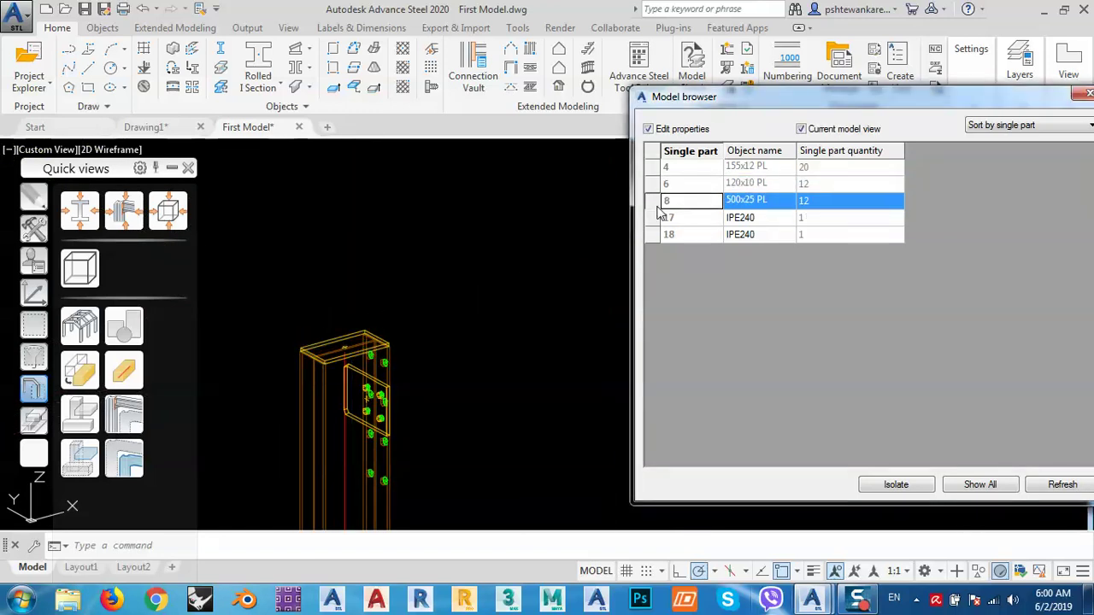
{"action": "scroll", "coordinate": [411, 198], "scroll_direction": "down", "scroll_amount": 6}
{"action": "middle_click_drag", "start_coordinate": [447, 351], "coordinate": [280, 271]}
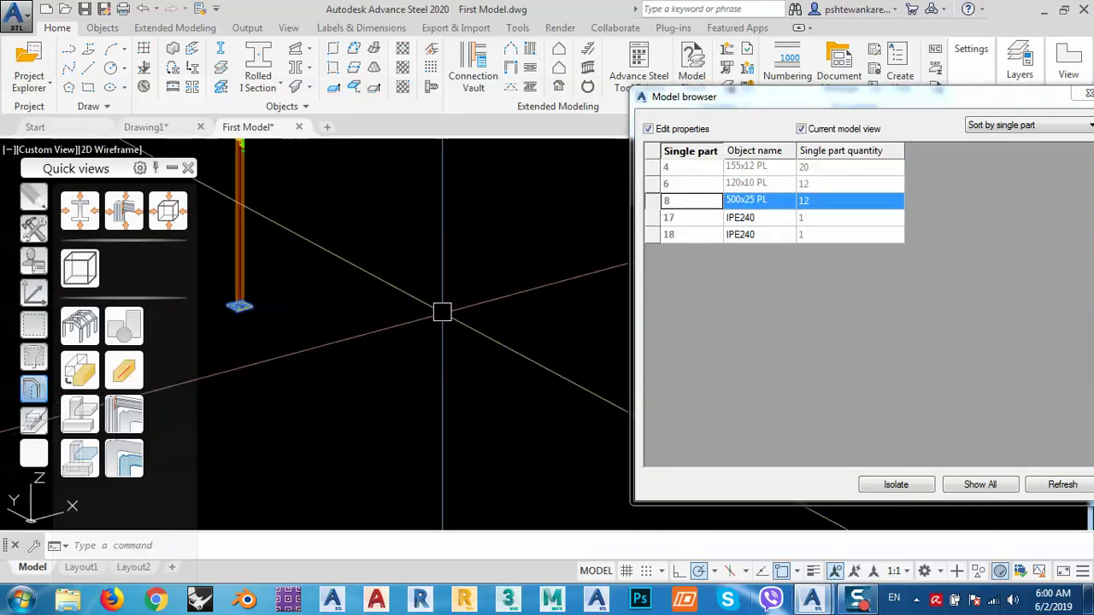
{"action": "middle_click_drag", "start_coordinate": [442, 312], "coordinate": [278, 309]}
{"action": "scroll", "coordinate": [359, 305], "scroll_direction": "down", "scroll_amount": 6}
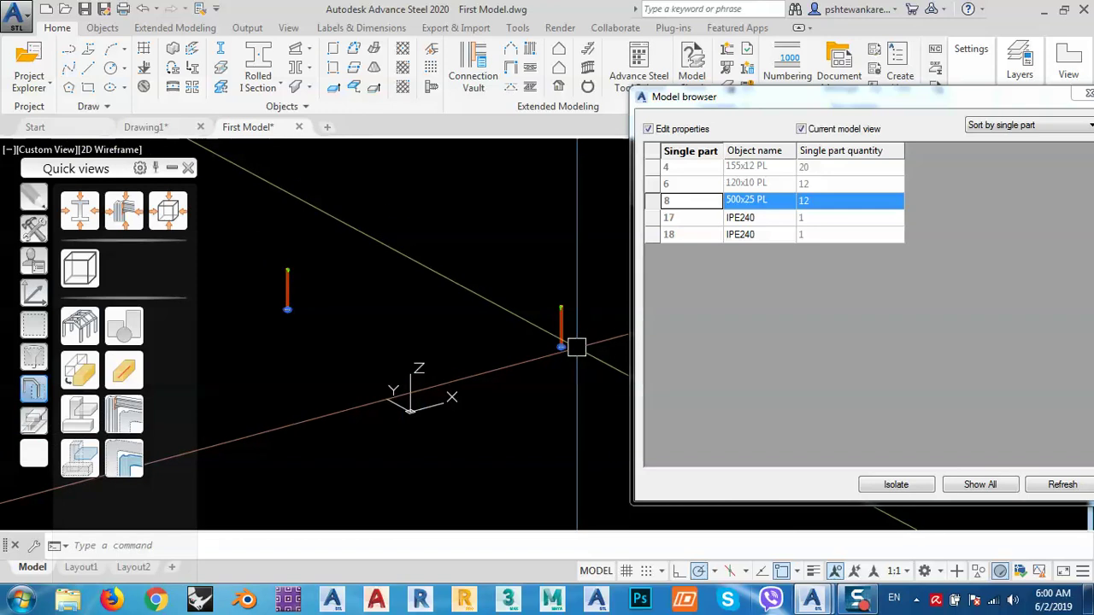
{"action": "scroll", "coordinate": [577, 347], "scroll_direction": "up", "scroll_amount": 6}
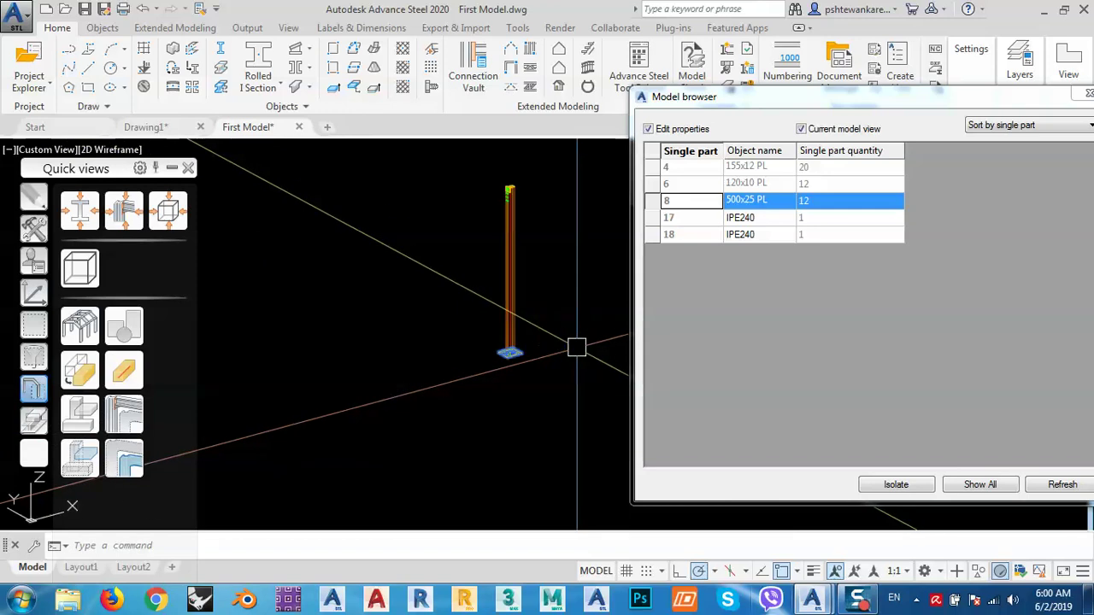
Highlight the IPE240 single parts 17 and 18 in turn, and inspect the bolt holes near the top of part 18.
{"action": "left_click", "coordinate": [683, 221]}
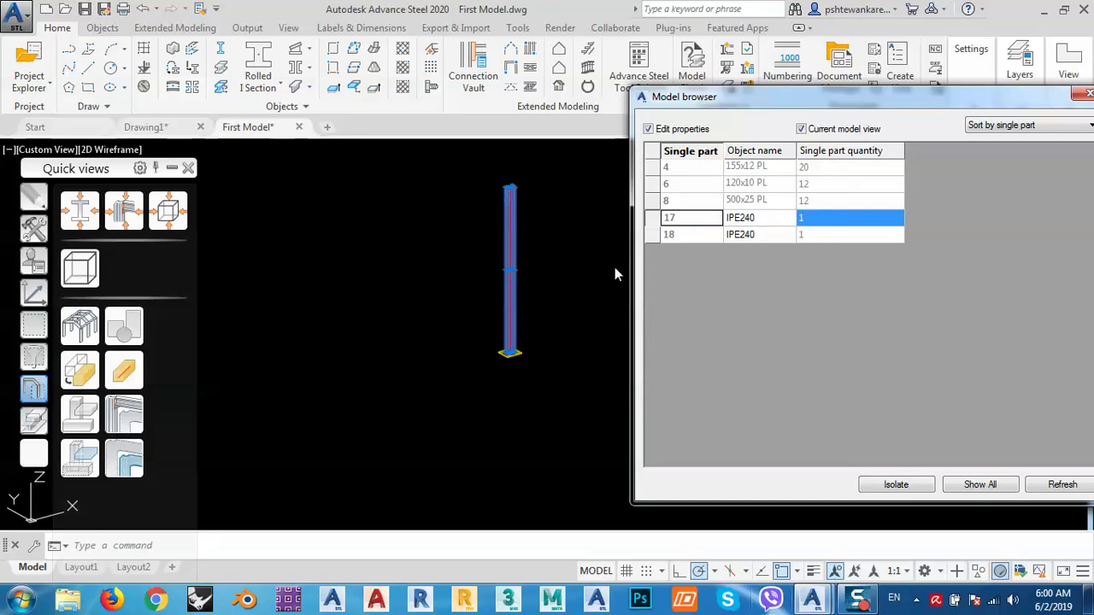
{"action": "left_click", "coordinate": [698, 235]}
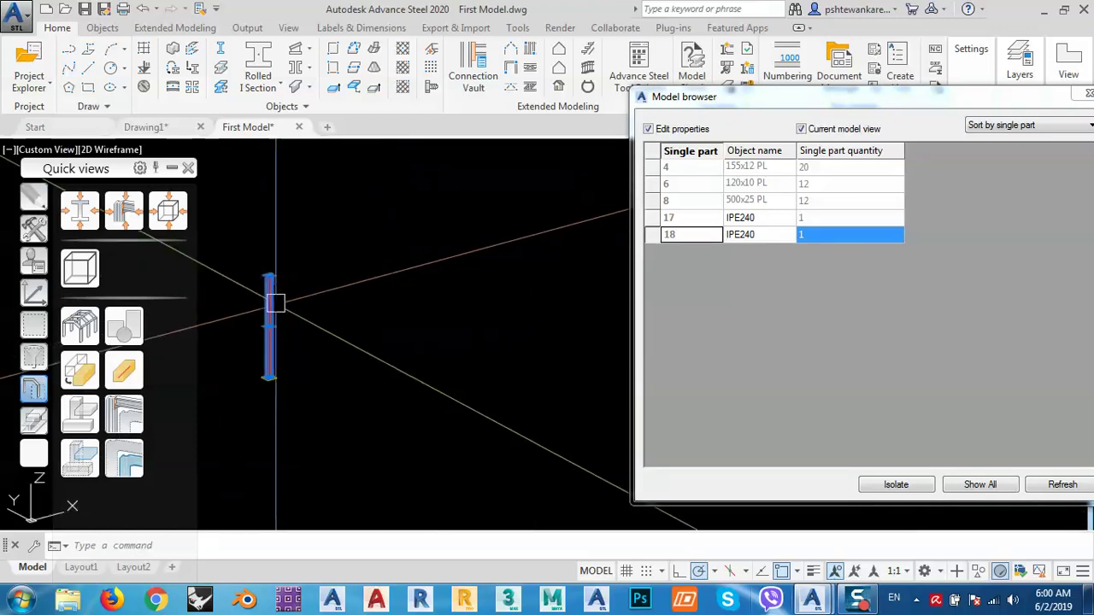
{"action": "scroll", "coordinate": [348, 226], "scroll_direction": "up", "scroll_amount": 7}
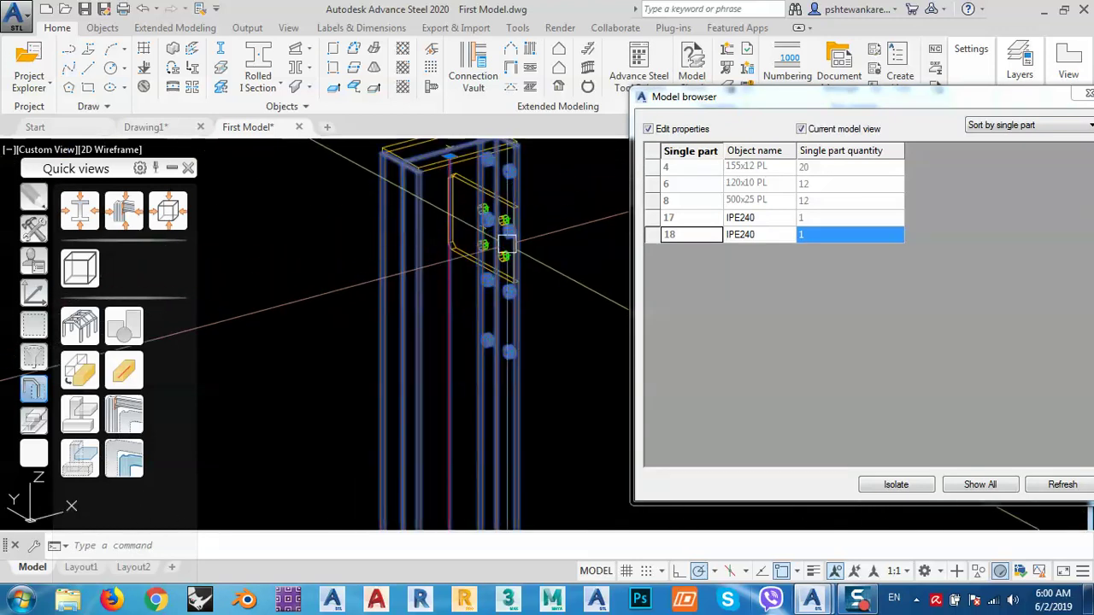
{"action": "middle_click_drag", "start_coordinate": [510, 255], "coordinate": [445, 254]}
{"action": "scroll", "coordinate": [391, 280], "scroll_direction": "down", "scroll_amount": 3}
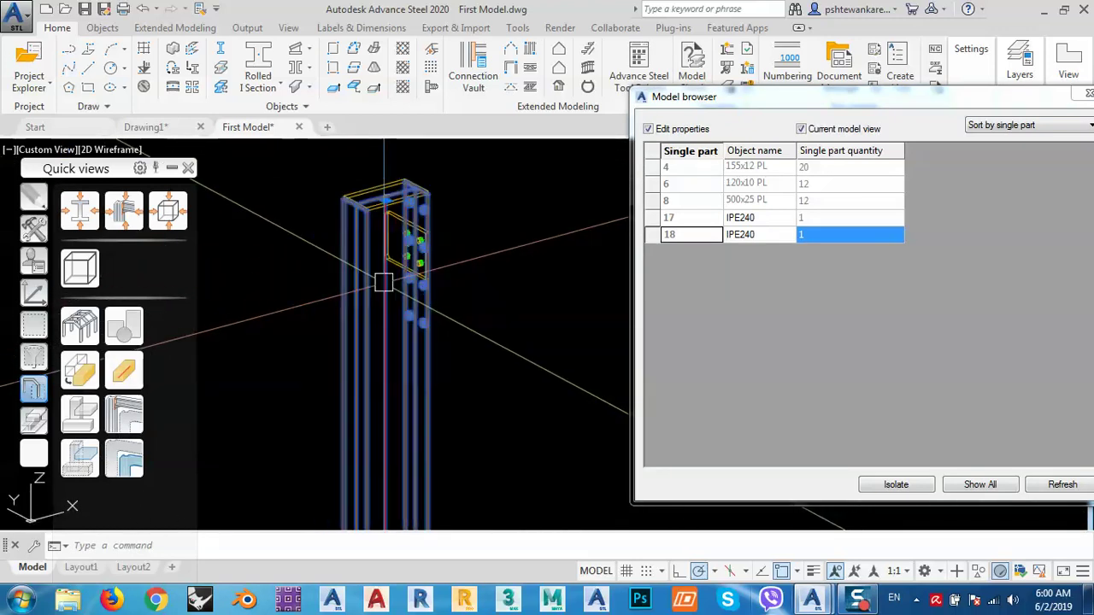
Sort the Model browser list by assembly and reposition its window so the whole table fits on screen.
{"action": "left_click", "coordinate": [991, 126]}
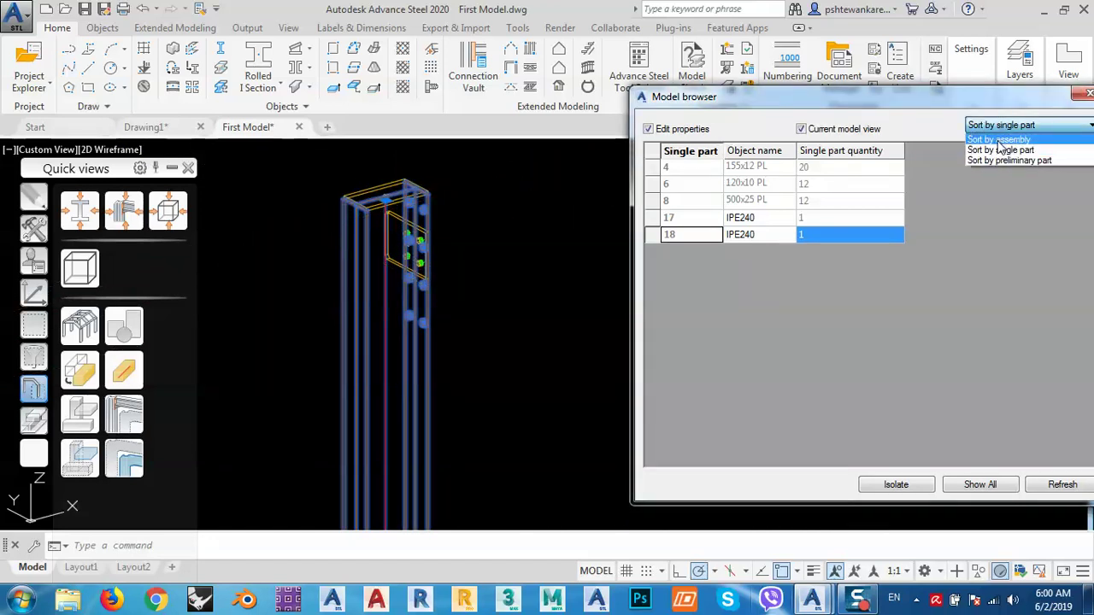
{"action": "left_click", "coordinate": [997, 139]}
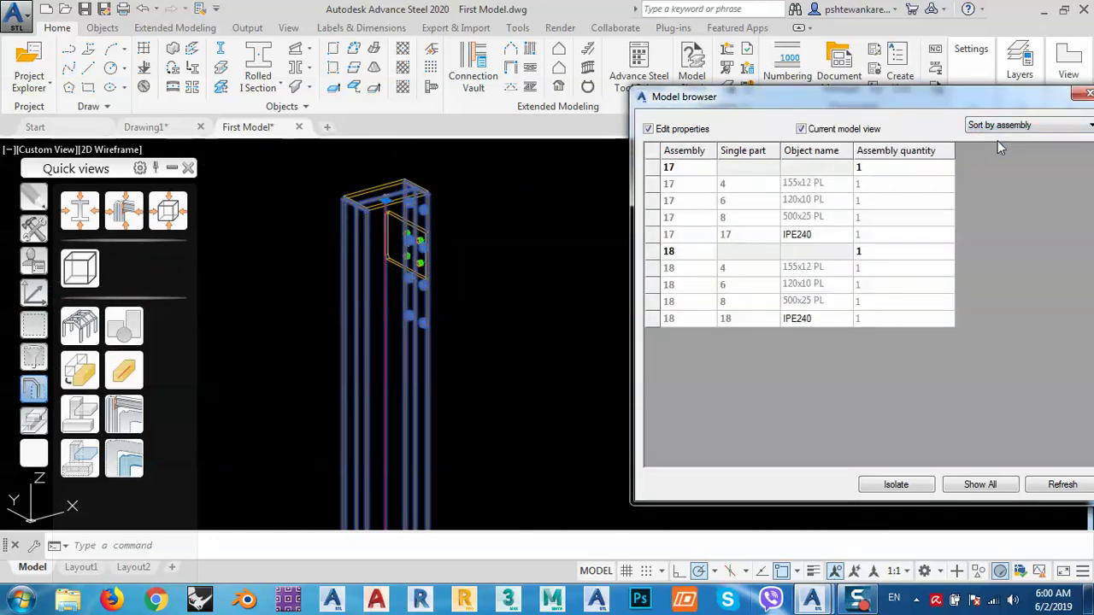
{"action": "left_click_drag", "start_coordinate": [854, 99], "coordinate": [703, 92]}
{"action": "left_click_drag", "start_coordinate": [782, 102], "coordinate": [896, 71]}
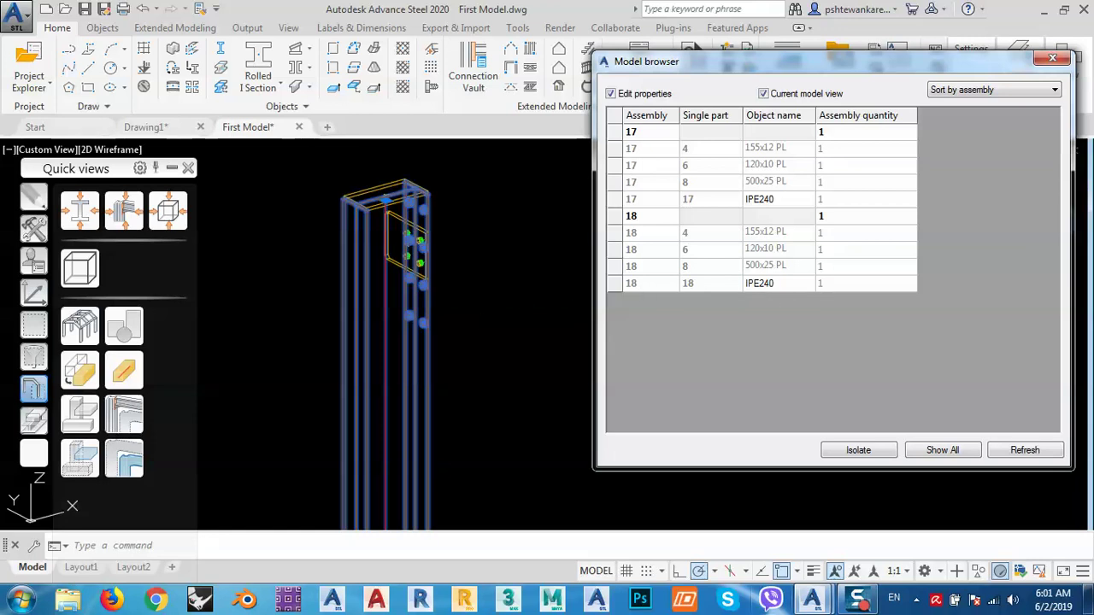
Check the section length in the beam properties of the isolated column on the left.
{"action": "left_click", "coordinate": [391, 327]}
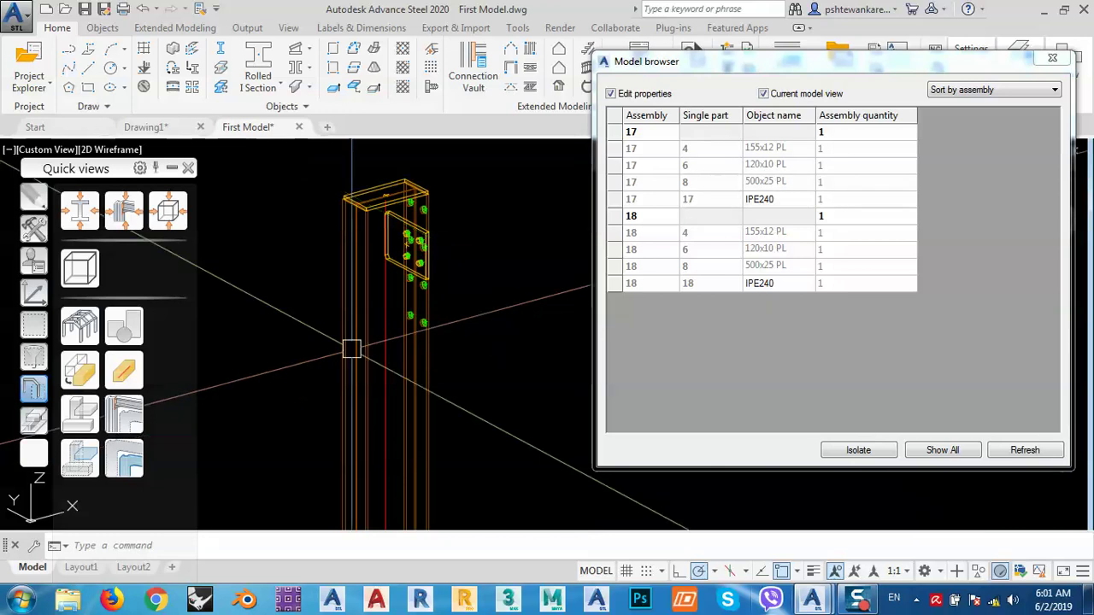
{"action": "left_click", "coordinate": [344, 269]}
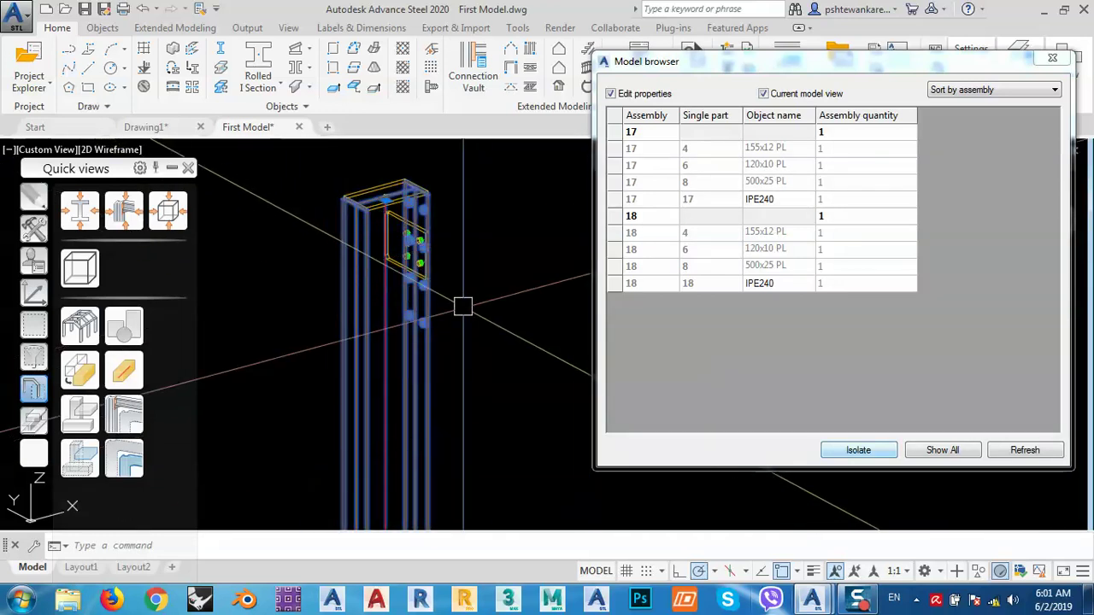
{"action": "double_click", "coordinate": [348, 293]}
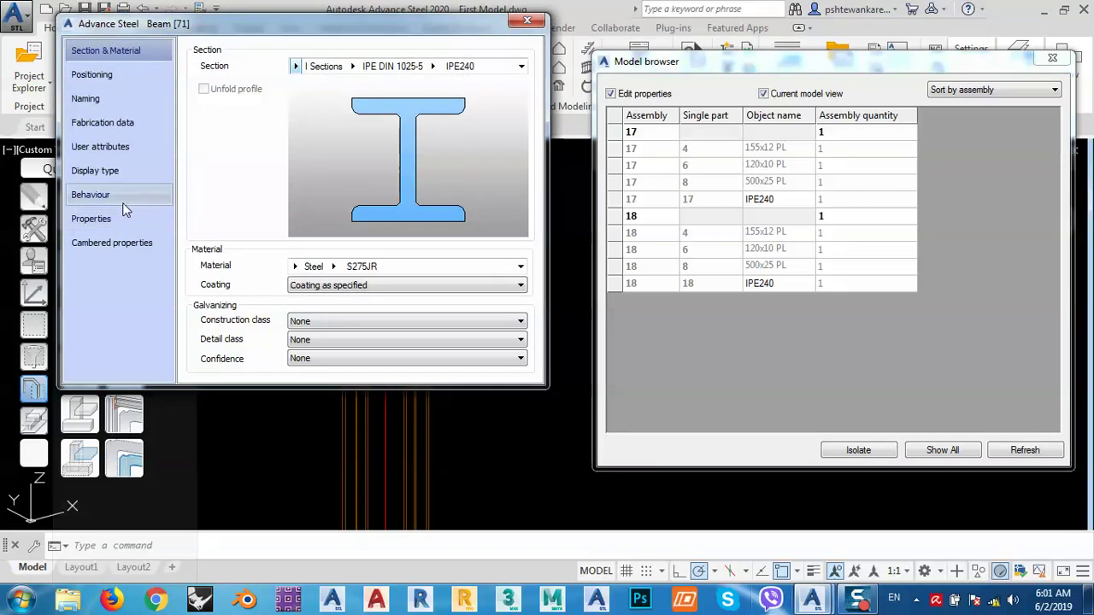
{"action": "left_click", "coordinate": [93, 219]}
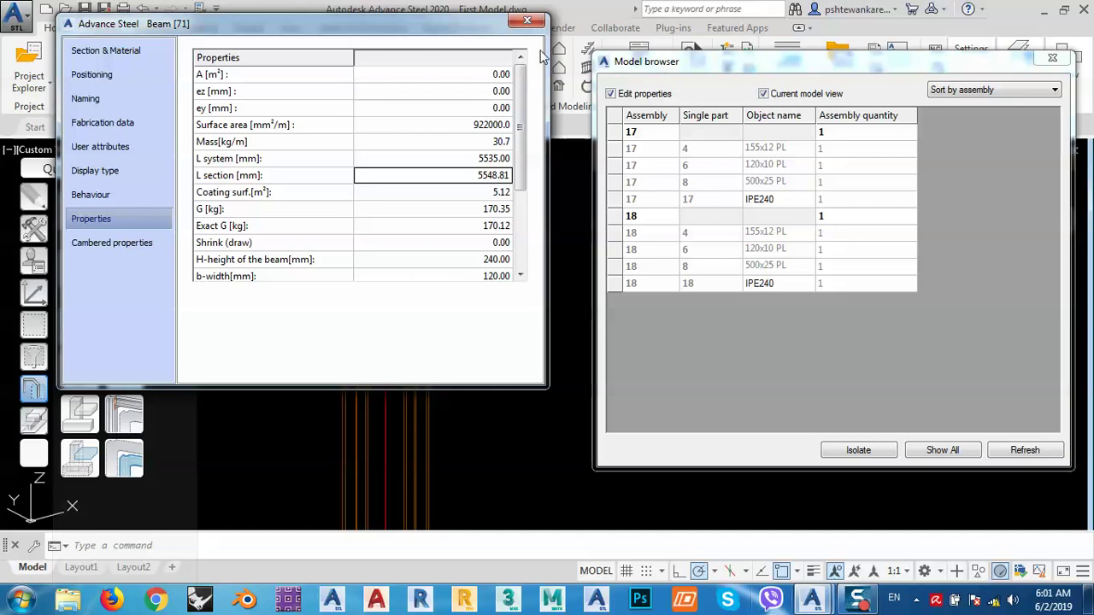
{"action": "left_click", "coordinate": [528, 21]}
Check the section length in the beam properties of the other isolated column for comparison.
{"action": "scroll", "coordinate": [304, 293], "scroll_direction": "down", "scroll_amount": 5}
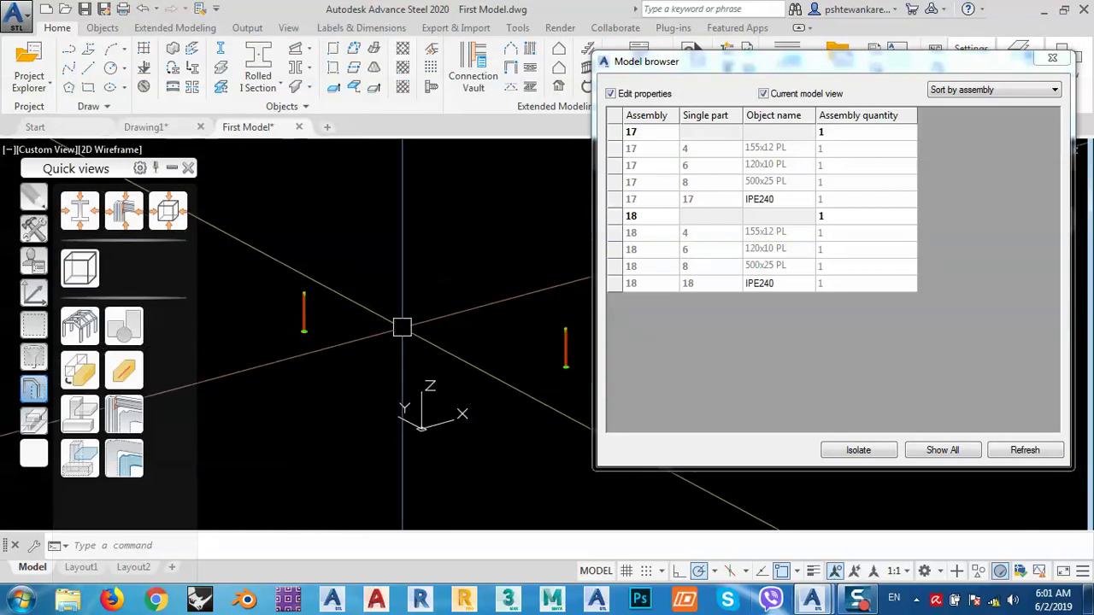
{"action": "scroll", "coordinate": [403, 353], "scroll_direction": "up", "scroll_amount": 5}
{"action": "double_click", "coordinate": [517, 288]}
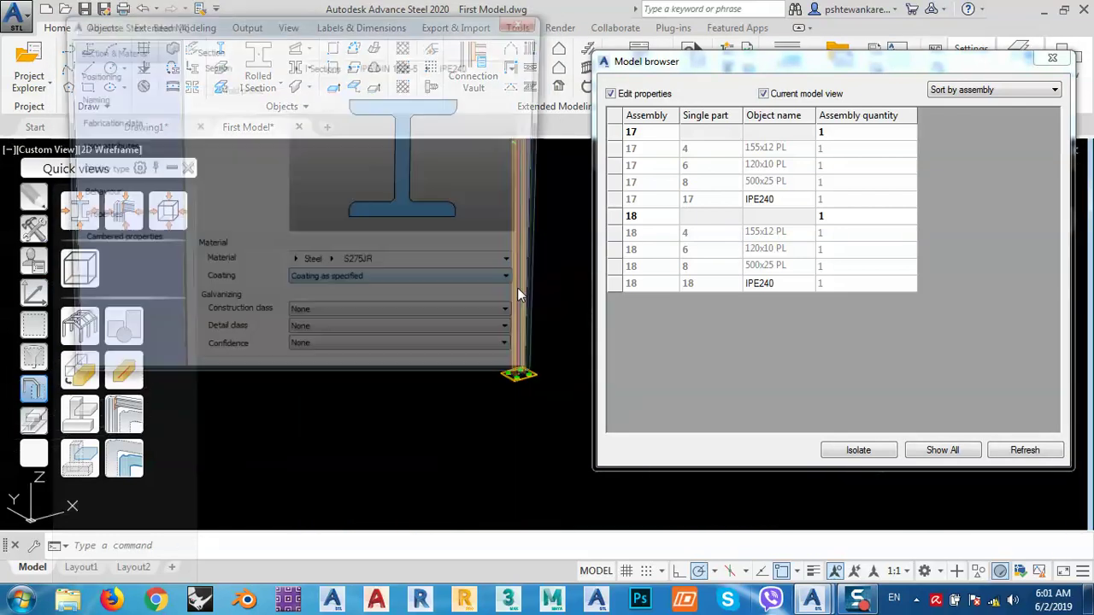
{"action": "left_click", "coordinate": [94, 219]}
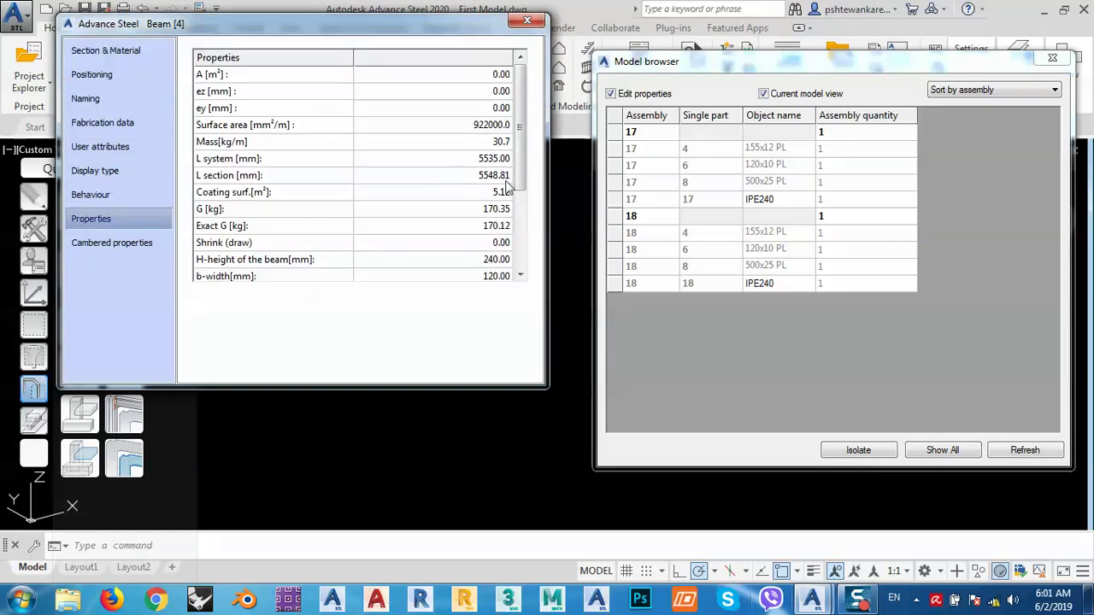
{"action": "left_click", "coordinate": [527, 20]}
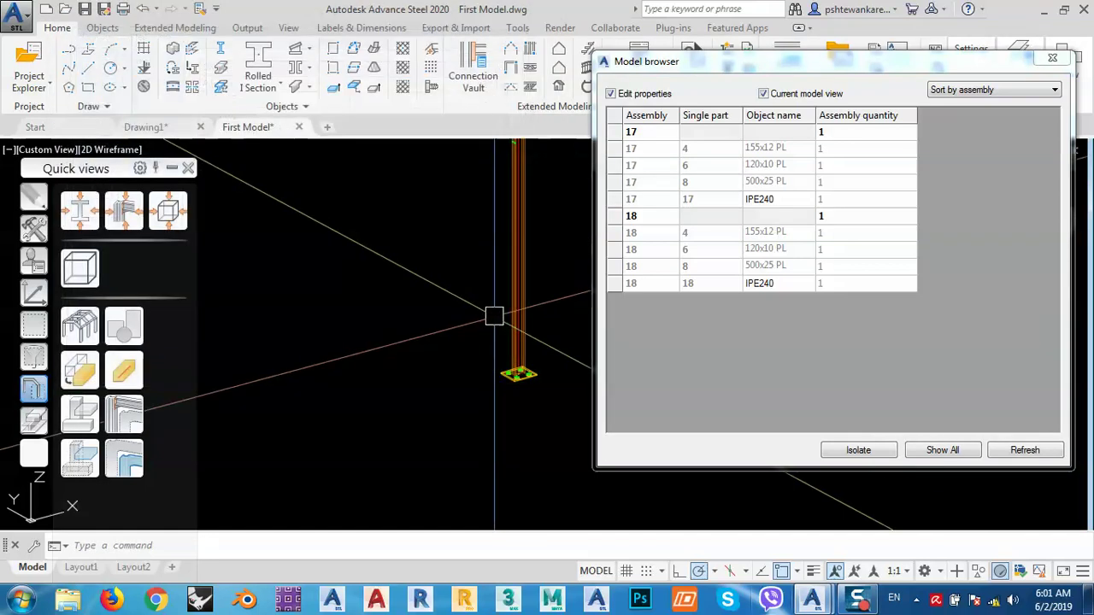
Close the Model browser and copy both IPE240 columns into a new drawing.
{"action": "scroll", "coordinate": [483, 316], "scroll_direction": "down", "scroll_amount": 2}
{"action": "scroll", "coordinate": [477, 305], "scroll_direction": "down", "scroll_amount": 4}
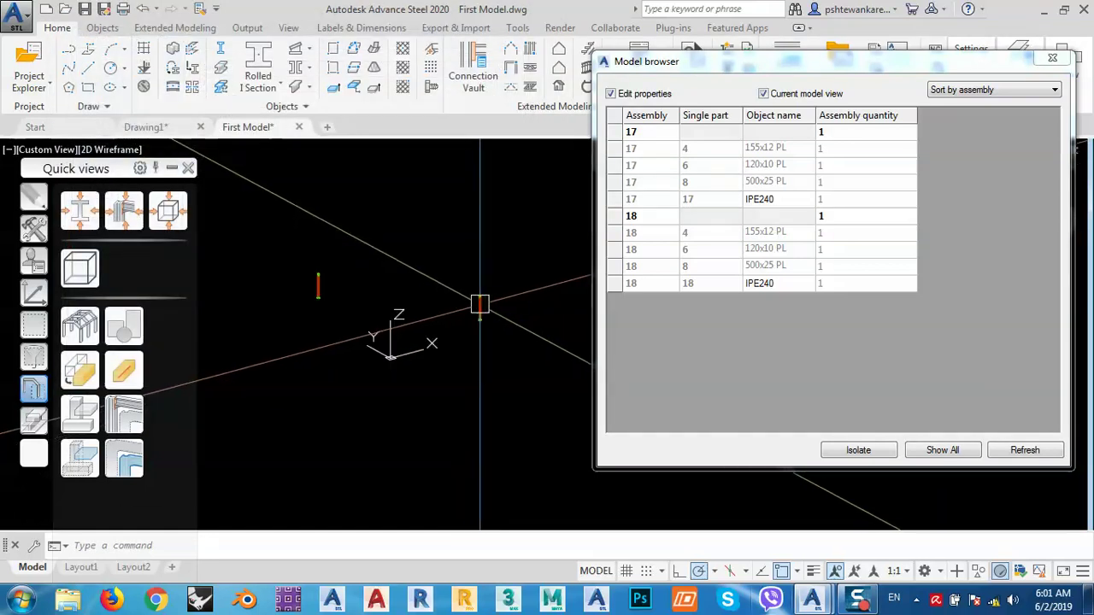
{"action": "scroll", "coordinate": [479, 304], "scroll_direction": "down", "scroll_amount": 4}
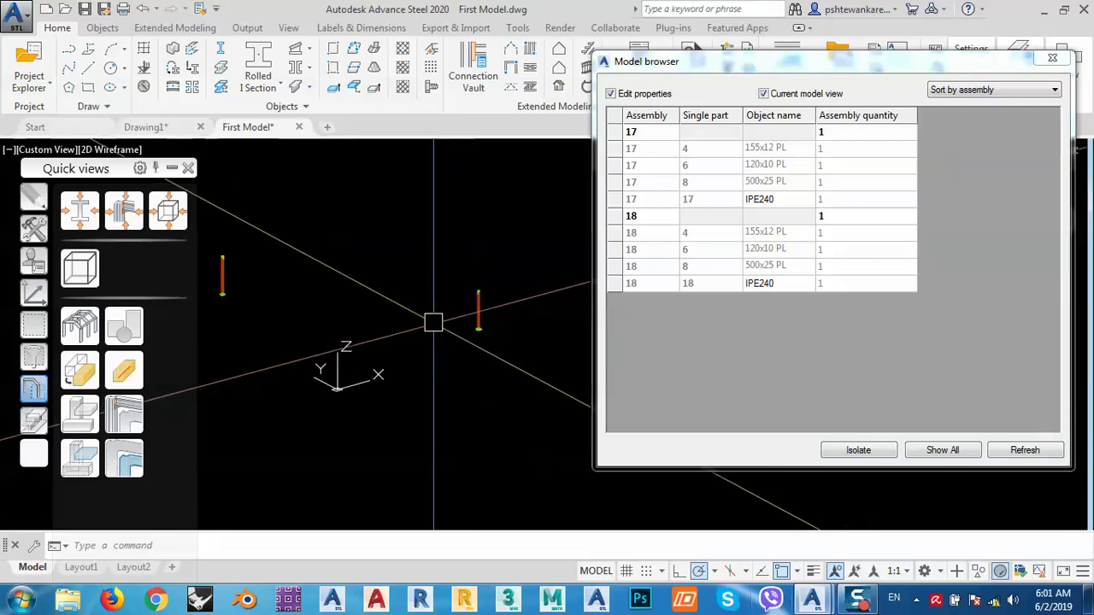
{"action": "left_click", "coordinate": [1049, 60]}
{"action": "middle_click_drag", "start_coordinate": [400, 355], "coordinate": [530, 371]}
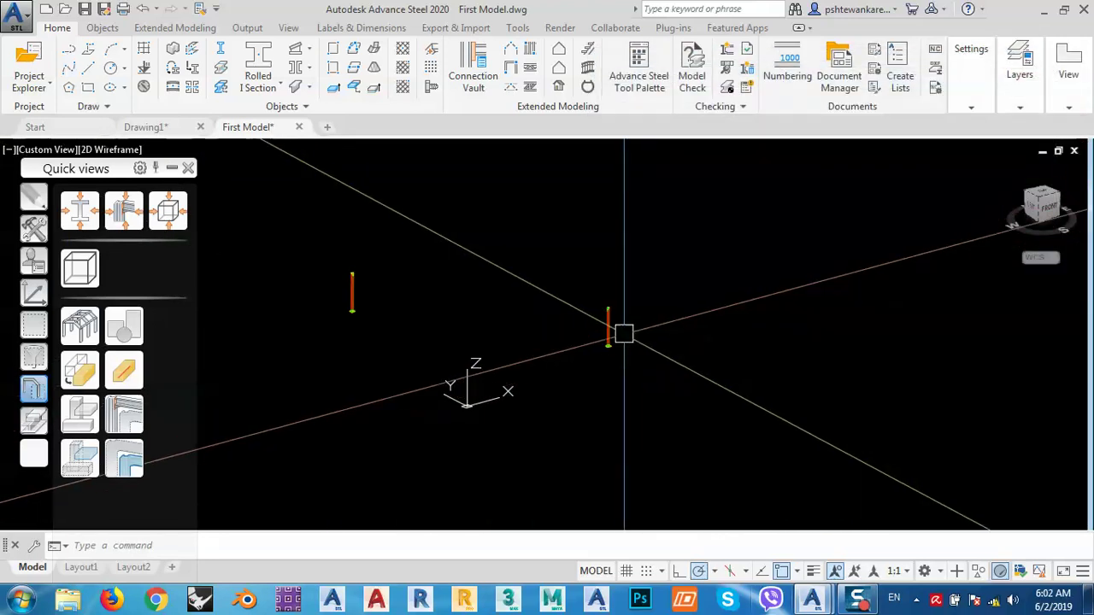
{"action": "scroll", "coordinate": [607, 325], "scroll_direction": "up", "scroll_amount": 2}
{"action": "left_click", "coordinate": [608, 326]}
{"action": "middle_click_drag", "start_coordinate": [415, 308], "coordinate": [528, 310]}
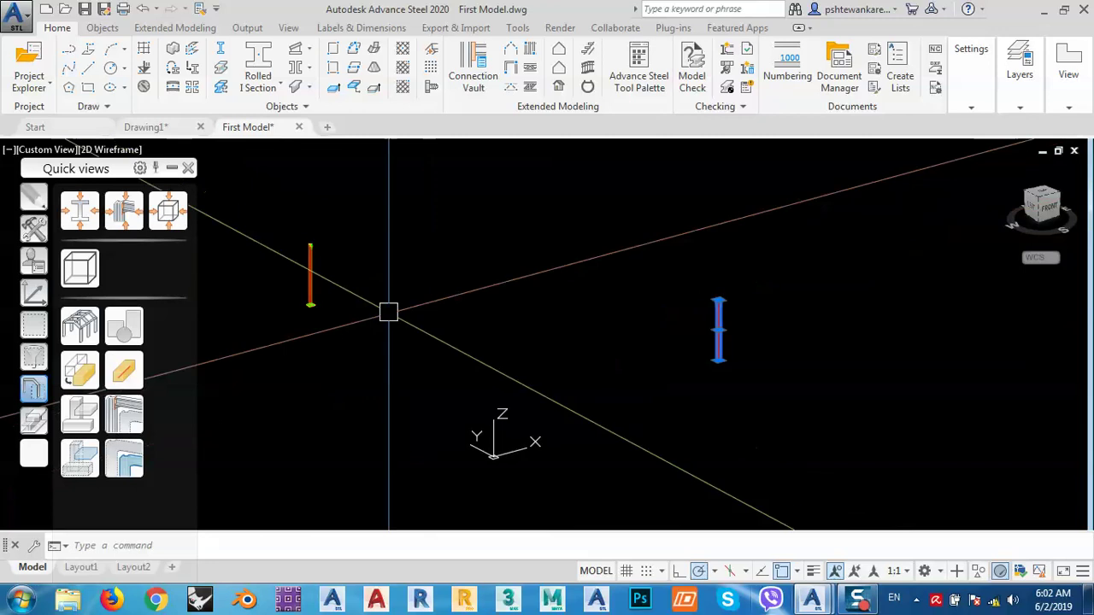
{"action": "left_click", "coordinate": [308, 267]}
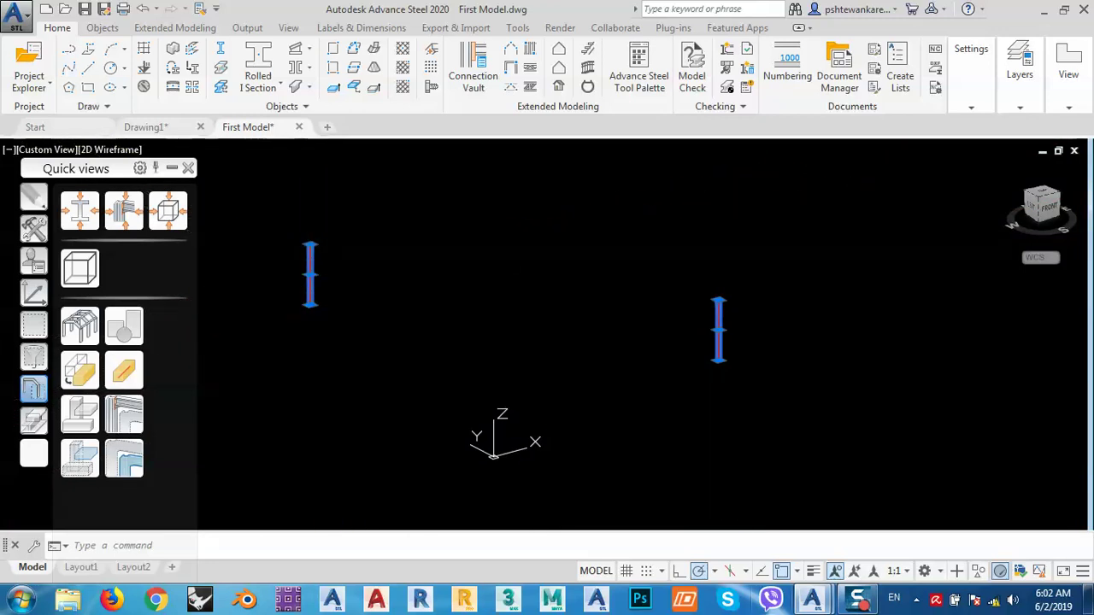
{"action": "left_click", "coordinate": [327, 127]}
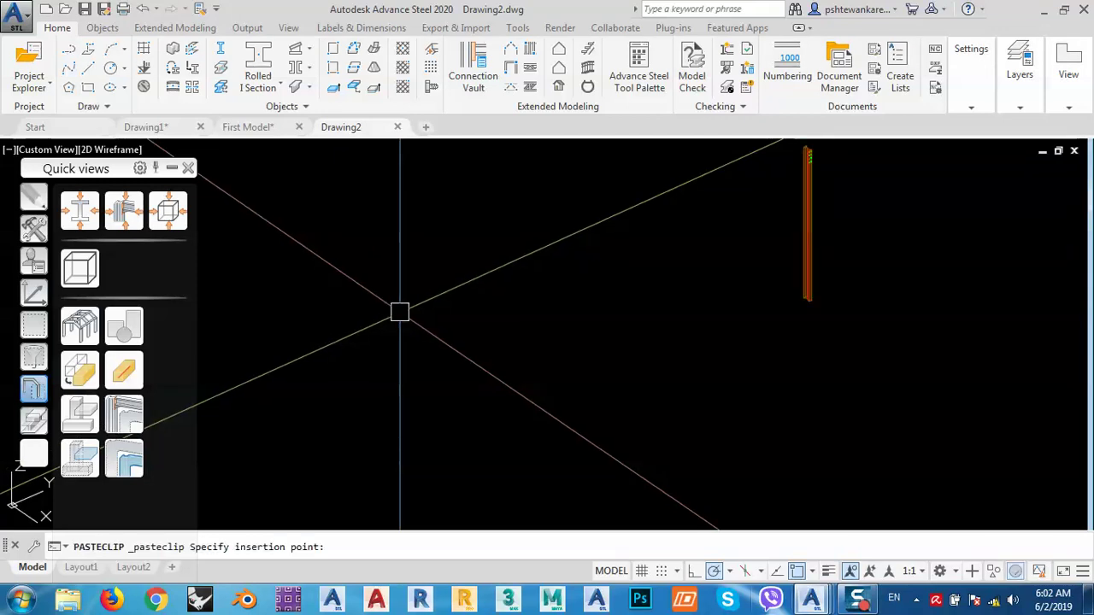
{"action": "left_click", "coordinate": [400, 311]}
Move the nearer pasted column by its lower flange corner to a point right beside the other column.
{"action": "scroll", "coordinate": [495, 342], "scroll_direction": "down", "scroll_amount": 3}
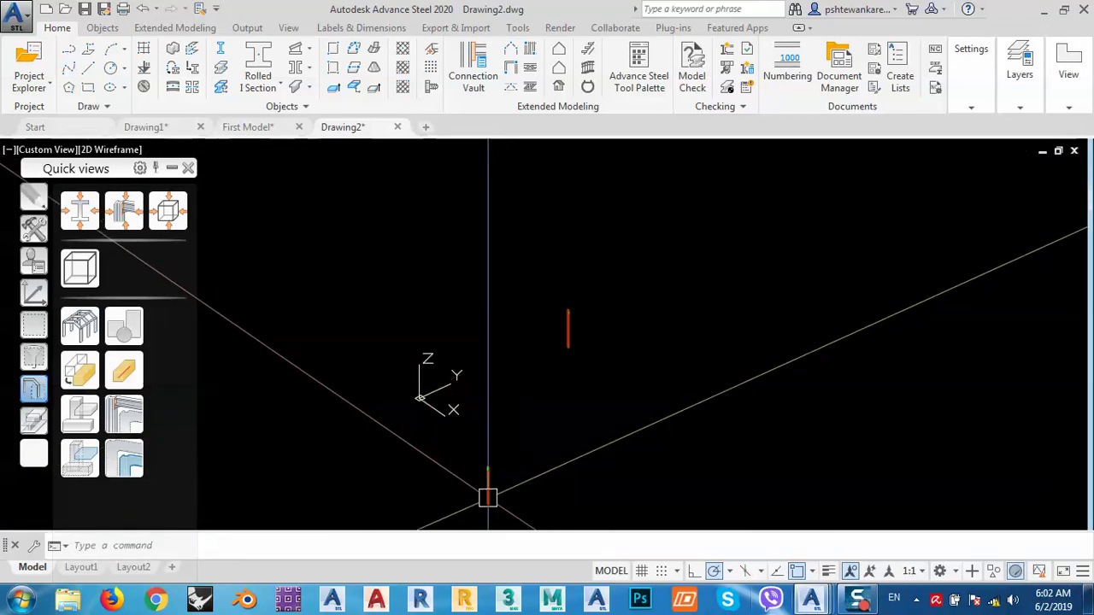
{"action": "left_click", "coordinate": [488, 498]}
{"action": "type", "text": "m"}
{"action": "key", "text": "Return"}
{"action": "scroll", "coordinate": [484, 511], "scroll_direction": "up", "scroll_amount": 5}
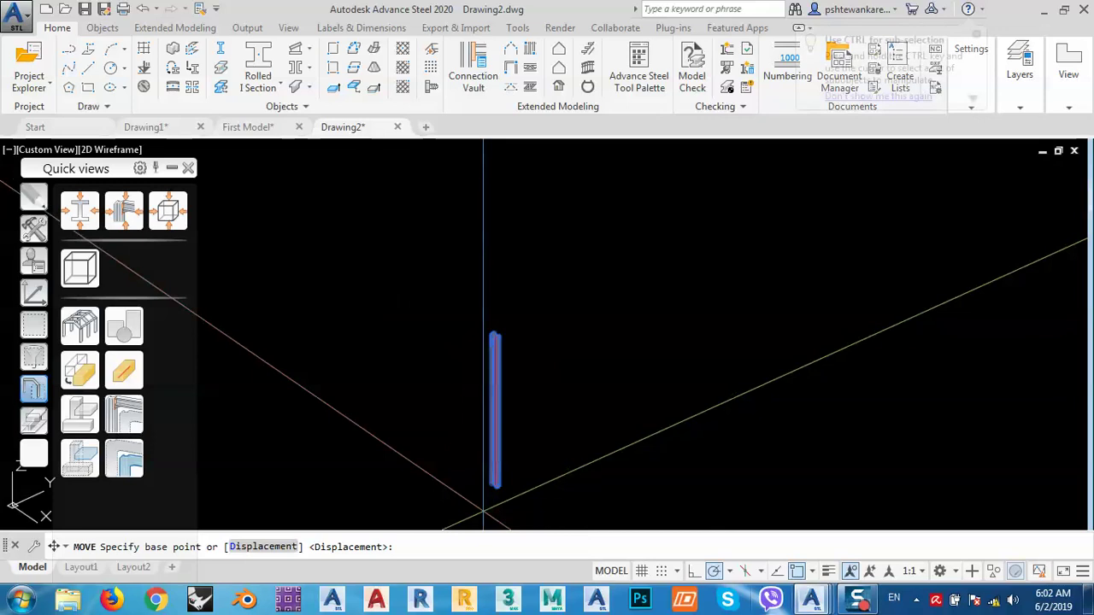
{"action": "scroll", "coordinate": [484, 511], "scroll_direction": "up", "scroll_amount": 6}
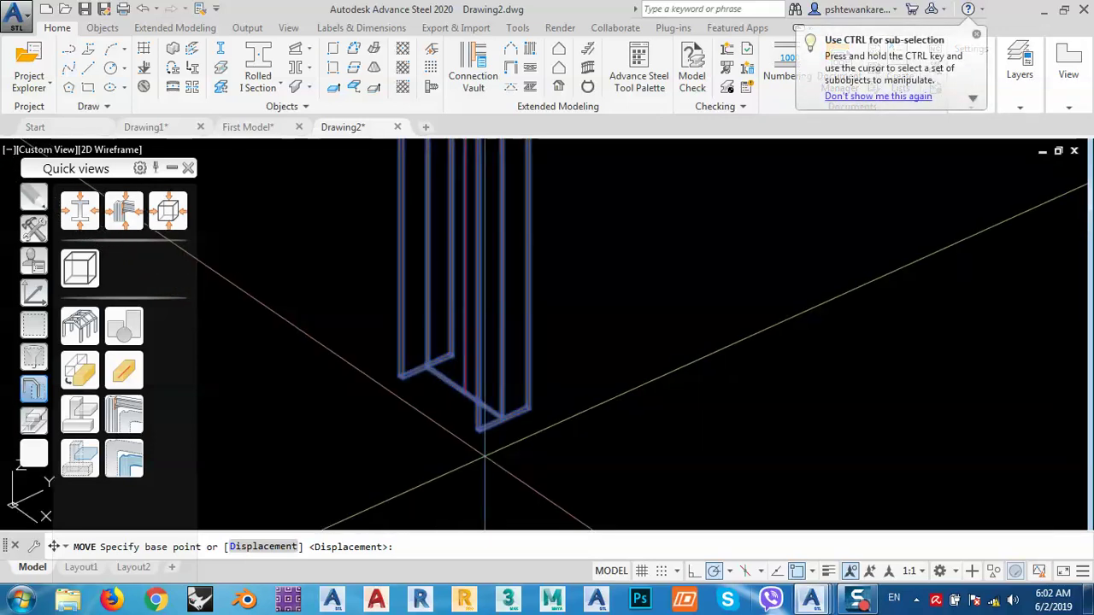
{"action": "left_click", "coordinate": [478, 432]}
{"action": "scroll", "coordinate": [484, 435], "scroll_direction": "down", "scroll_amount": 8}
{"action": "scroll", "coordinate": [594, 316], "scroll_direction": "up", "scroll_amount": 2}
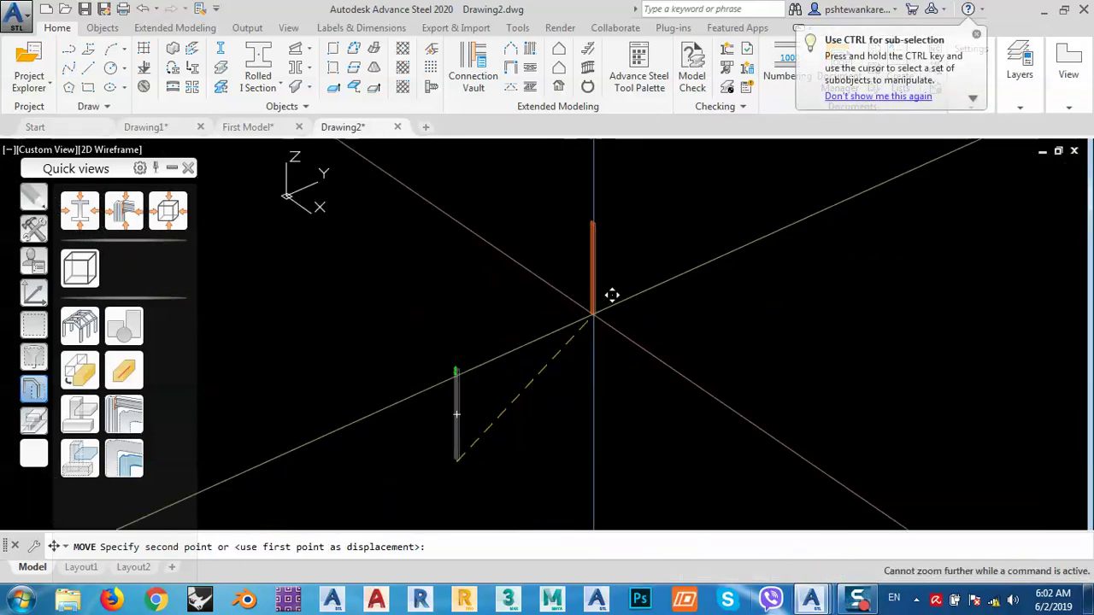
{"action": "scroll", "coordinate": [594, 315], "scroll_direction": "down", "scroll_amount": 2}
{"action": "middle_click_drag", "start_coordinate": [572, 331], "coordinate": [464, 505]}
{"action": "scroll", "coordinate": [520, 366], "scroll_direction": "up", "scroll_amount": 8}
{"action": "middle_click_drag", "start_coordinate": [469, 248], "coordinate": [511, 457]}
{"action": "left_click", "coordinate": [502, 432]}
Review the positioning settings of one of the two adjacent columns.
{"action": "scroll", "coordinate": [559, 470], "scroll_direction": "down", "scroll_amount": 3}
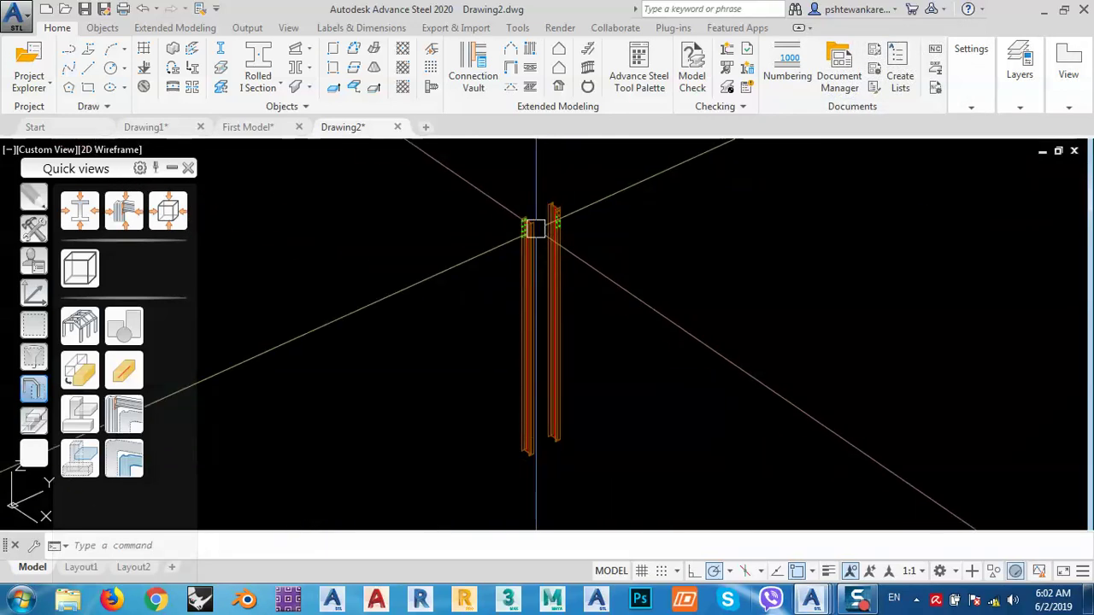
{"action": "scroll", "coordinate": [535, 229], "scroll_direction": "up", "scroll_amount": 5}
{"action": "left_click", "coordinate": [521, 271]}
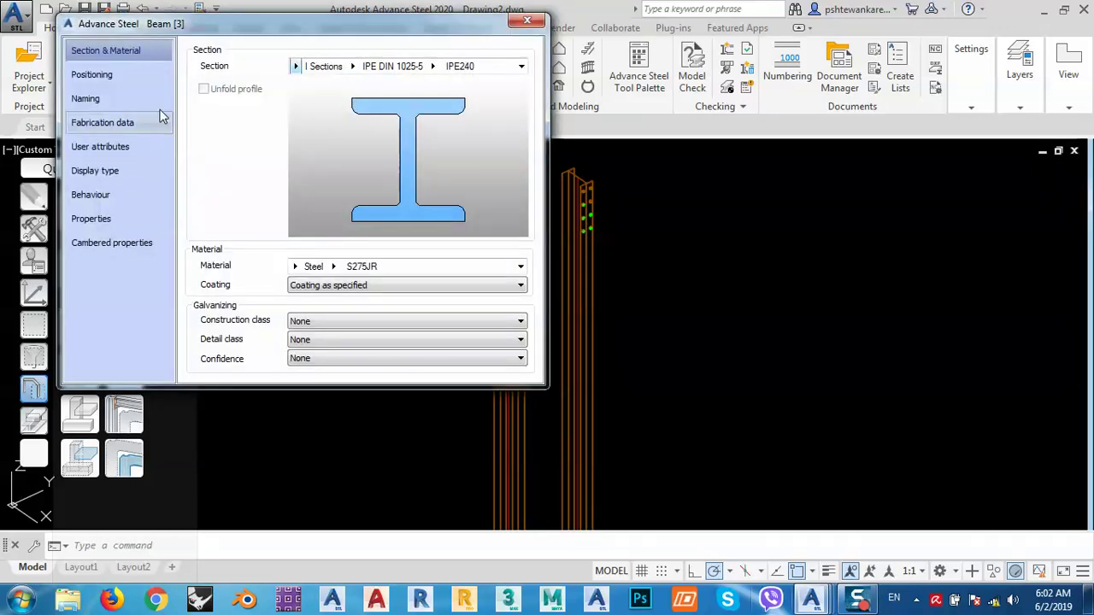
{"action": "left_click", "coordinate": [86, 74]}
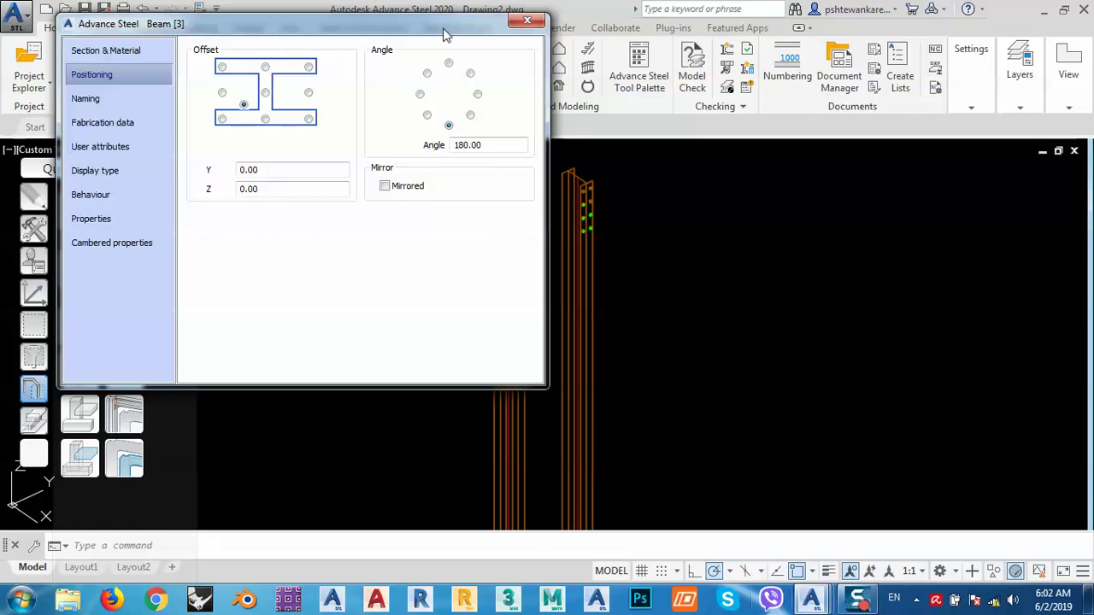
{"action": "left_click_drag", "start_coordinate": [444, 34], "coordinate": [307, 49]}
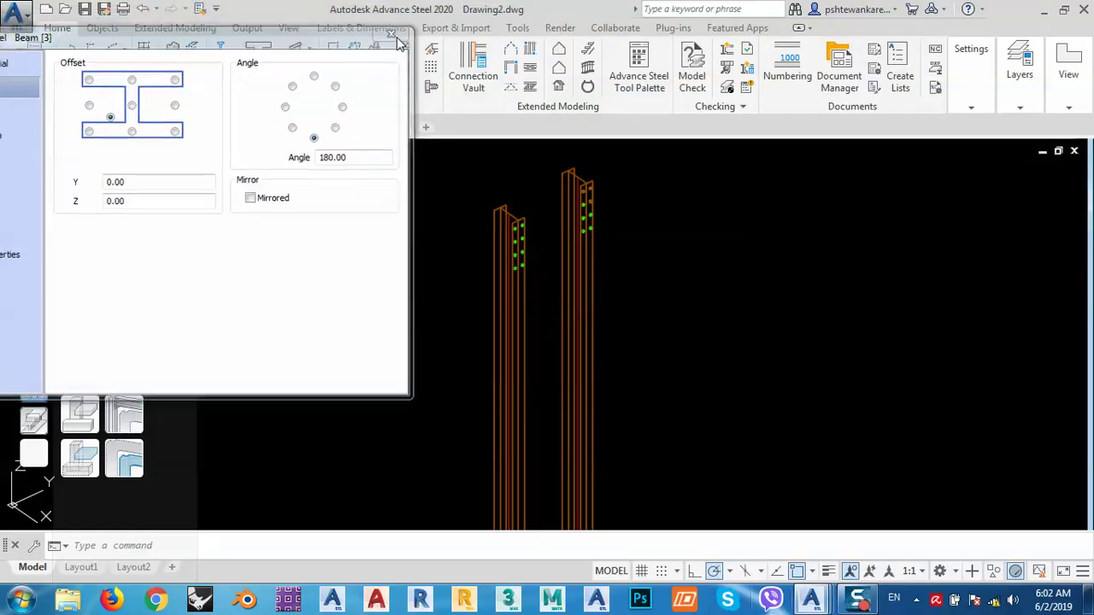
{"action": "left_click", "coordinate": [396, 36]}
Move one column by its lower flange corner onto the matching corner of the other so both overlap.
{"action": "scroll", "coordinate": [518, 334], "scroll_direction": "up", "scroll_amount": 3}
{"action": "middle_click_drag", "start_coordinate": [517, 334], "coordinate": [506, 254]}
{"action": "scroll", "coordinate": [506, 255], "scroll_direction": "down", "scroll_amount": 5}
{"action": "left_click", "coordinate": [508, 302]}
{"action": "middle_click_drag", "start_coordinate": [523, 436], "coordinate": [473, 267]}
{"action": "scroll", "coordinate": [478, 379], "scroll_direction": "up", "scroll_amount": 6}
{"action": "scroll", "coordinate": [404, 350], "scroll_direction": "up", "scroll_amount": 4}
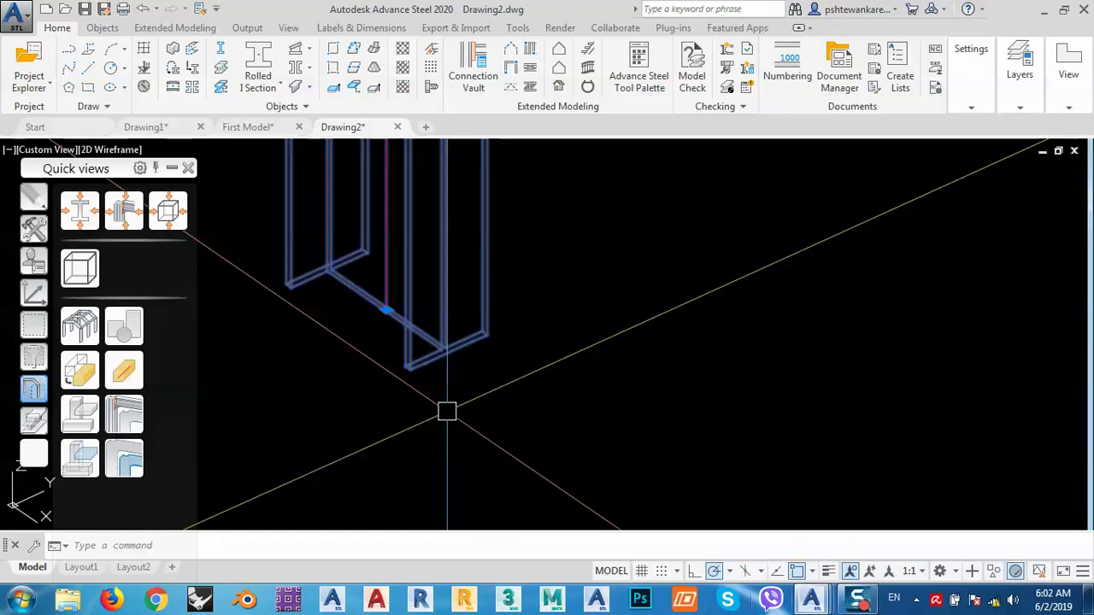
{"action": "type", "text": "m"}
{"action": "key", "text": "Return"}
{"action": "left_click", "coordinate": [410, 370]}
{"action": "middle_click_drag", "start_coordinate": [413, 370], "coordinate": [337, 437]}
{"action": "scroll", "coordinate": [338, 437], "scroll_direction": "down", "scroll_amount": 4}
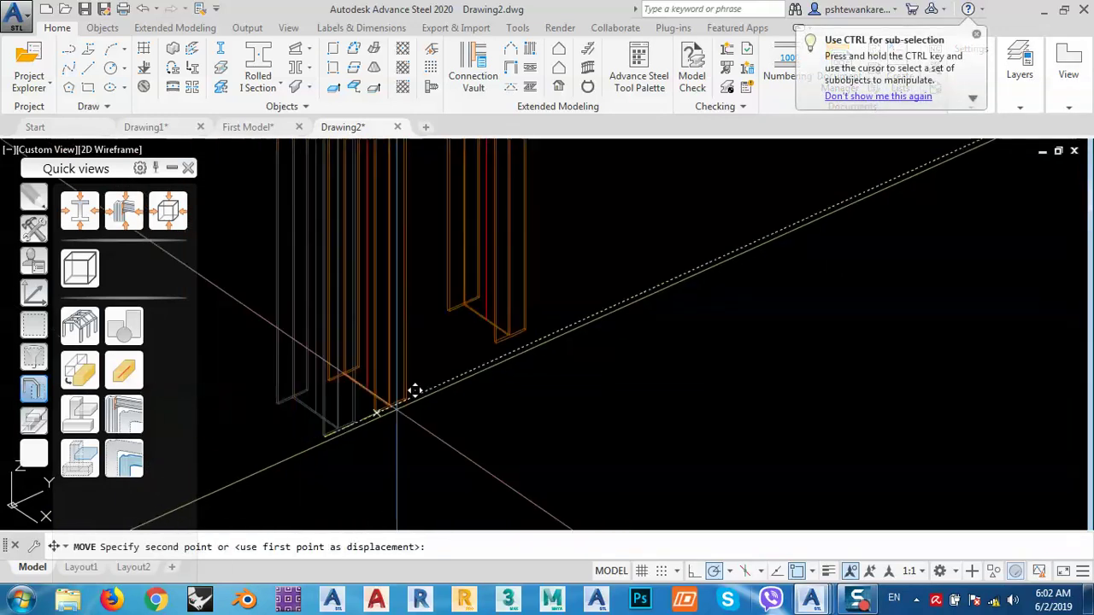
{"action": "scroll", "coordinate": [481, 350], "scroll_direction": "up", "scroll_amount": 6}
{"action": "scroll", "coordinate": [591, 328], "scroll_direction": "up", "scroll_amount": 4}
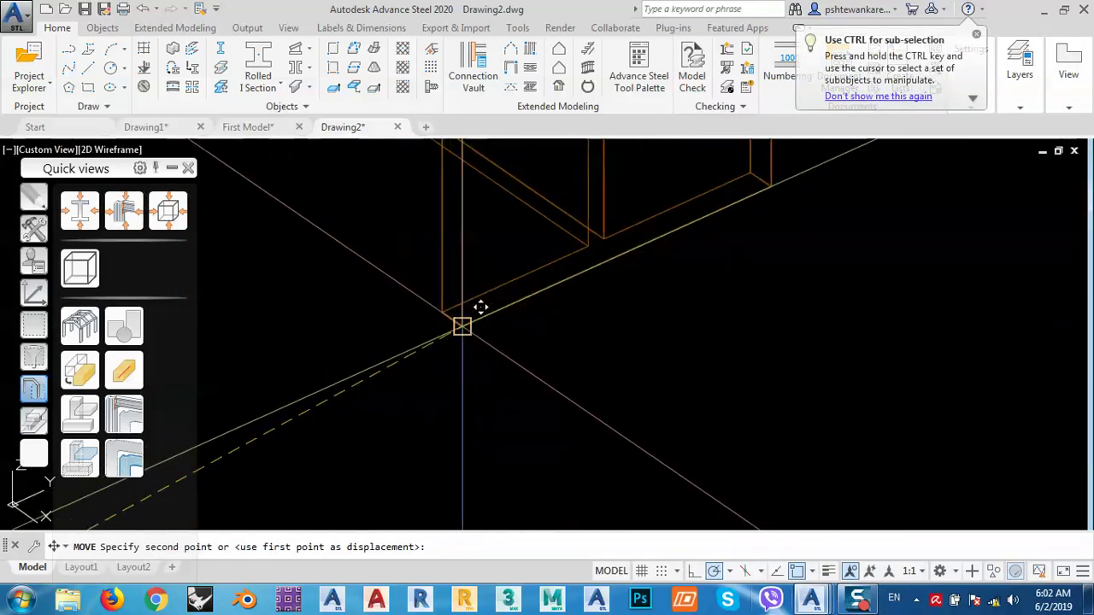
{"action": "left_click", "coordinate": [480, 307]}
{"action": "scroll", "coordinate": [542, 408], "scroll_direction": "down", "scroll_amount": 8}
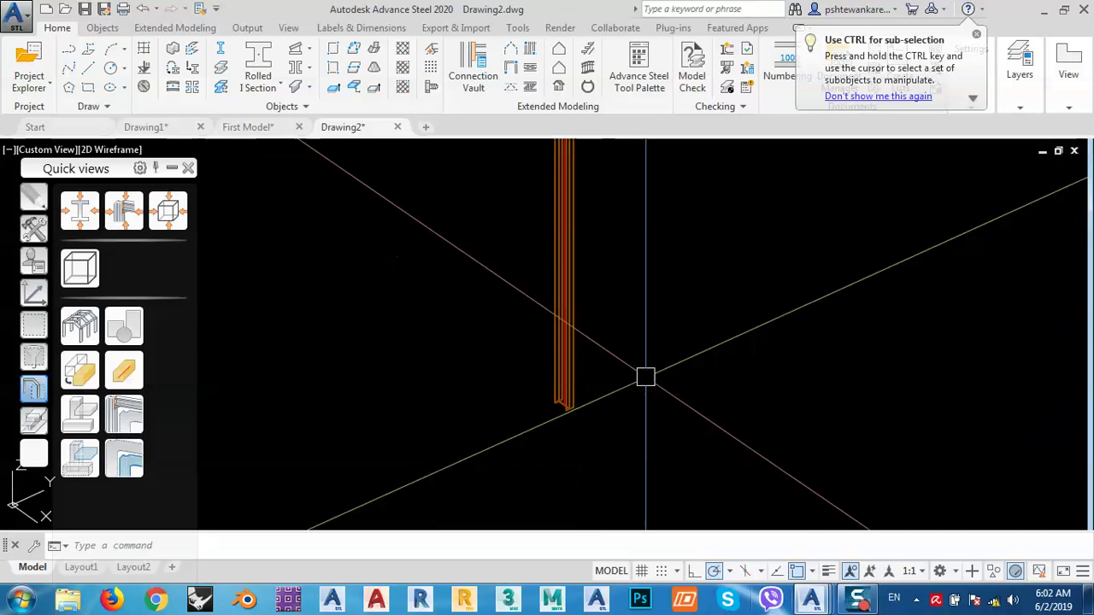
Switch to the front view and examine the overlapping columns' top ends and flange holes for differences.
{"action": "left_click", "coordinate": [337, 29]}
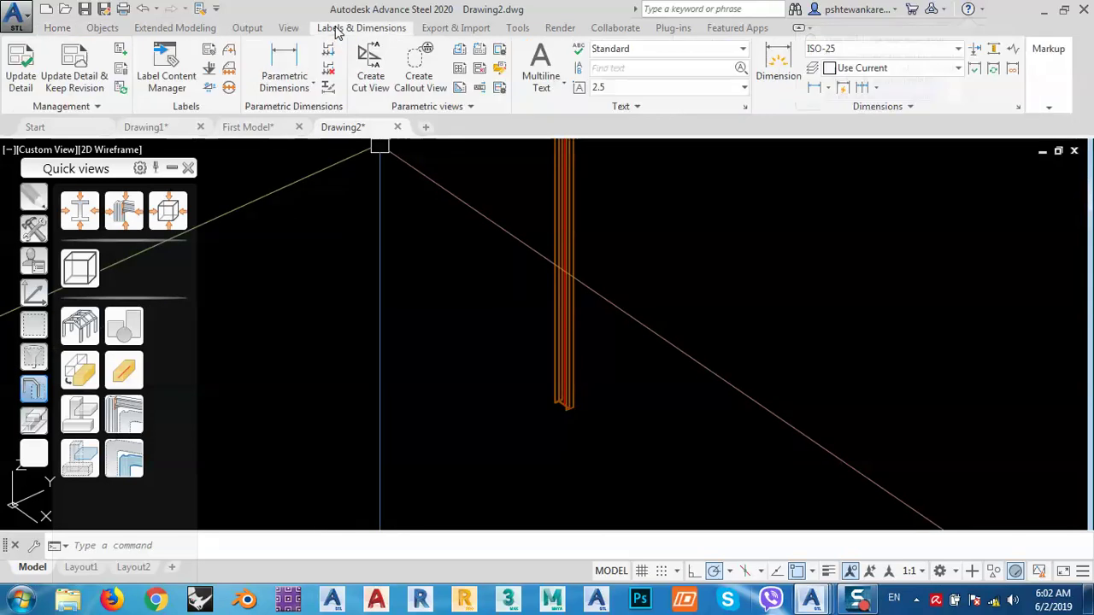
{"action": "left_click", "coordinate": [289, 28]}
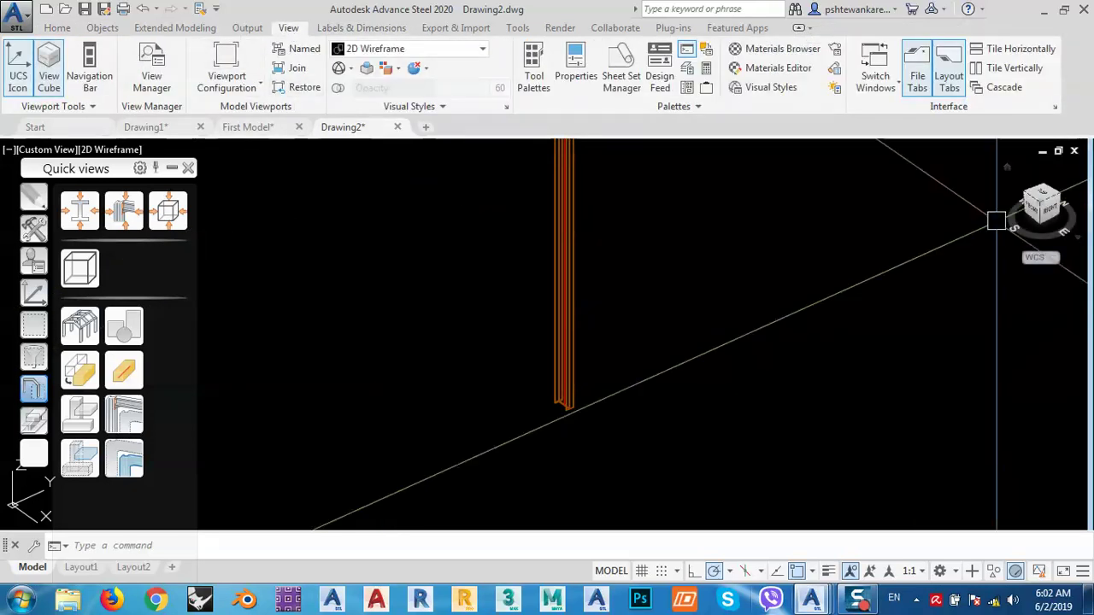
{"action": "left_click", "coordinate": [1032, 215]}
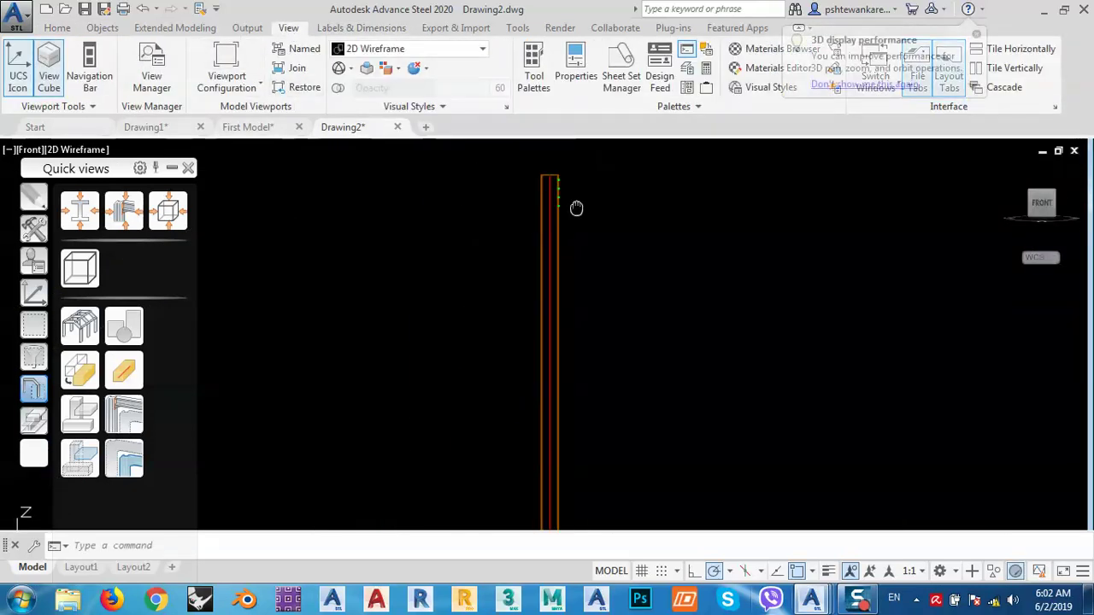
{"action": "scroll", "coordinate": [578, 228], "scroll_direction": "up", "scroll_amount": 8}
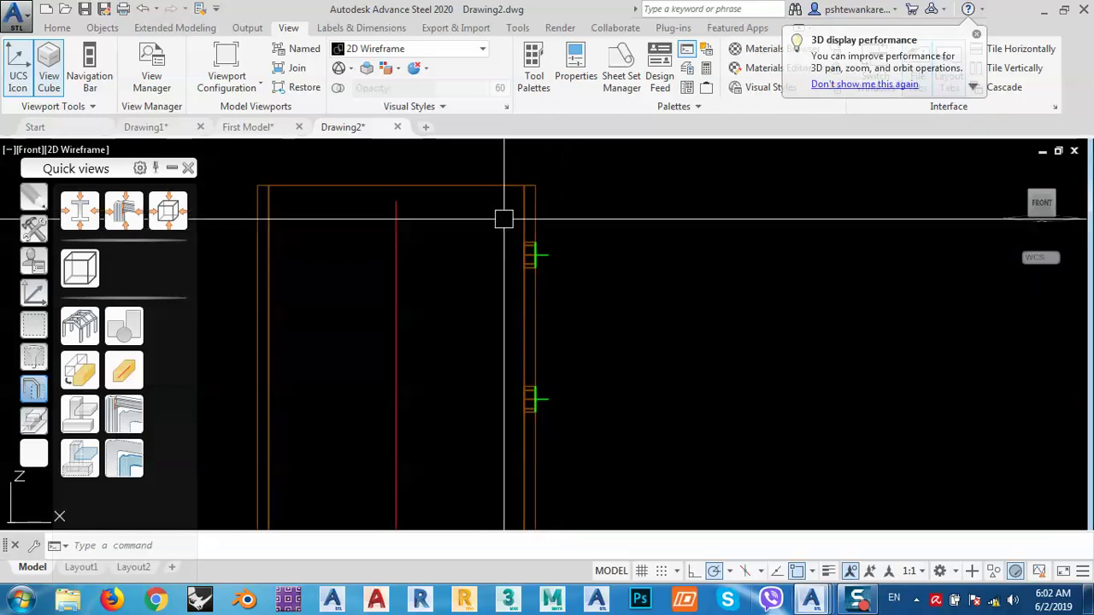
{"action": "middle_click_drag", "start_coordinate": [504, 220], "coordinate": [572, 259]}
{"action": "scroll", "coordinate": [581, 183], "scroll_direction": "down", "scroll_amount": 4}
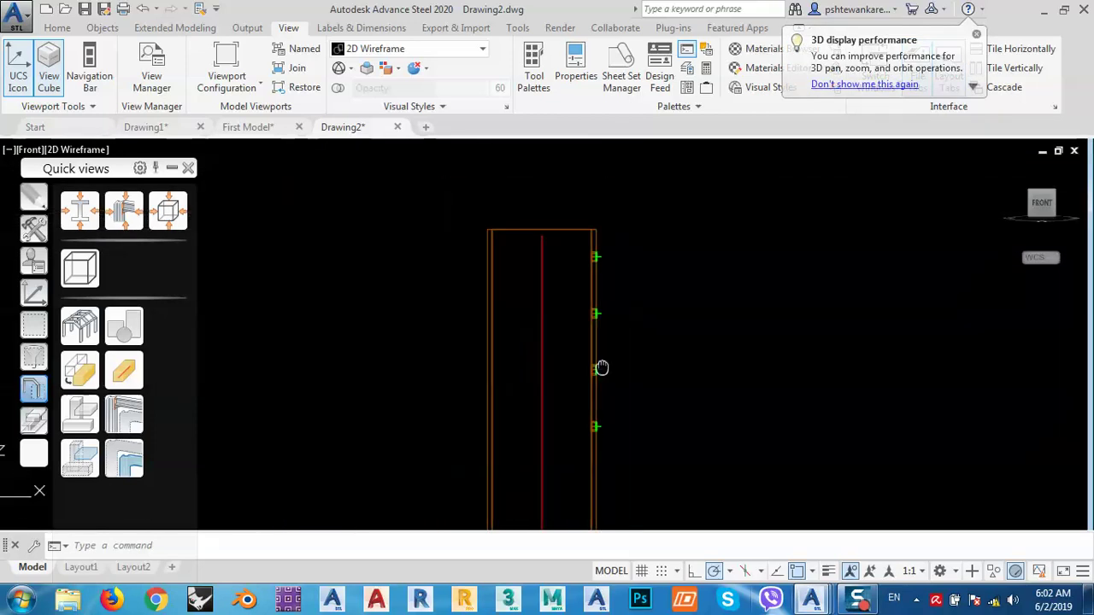
{"action": "scroll", "coordinate": [592, 290], "scroll_direction": "up", "scroll_amount": 8}
{"action": "middle_click_drag", "start_coordinate": [532, 345], "coordinate": [672, 314]}
{"action": "scroll", "coordinate": [690, 308], "scroll_direction": "down", "scroll_amount": 14}
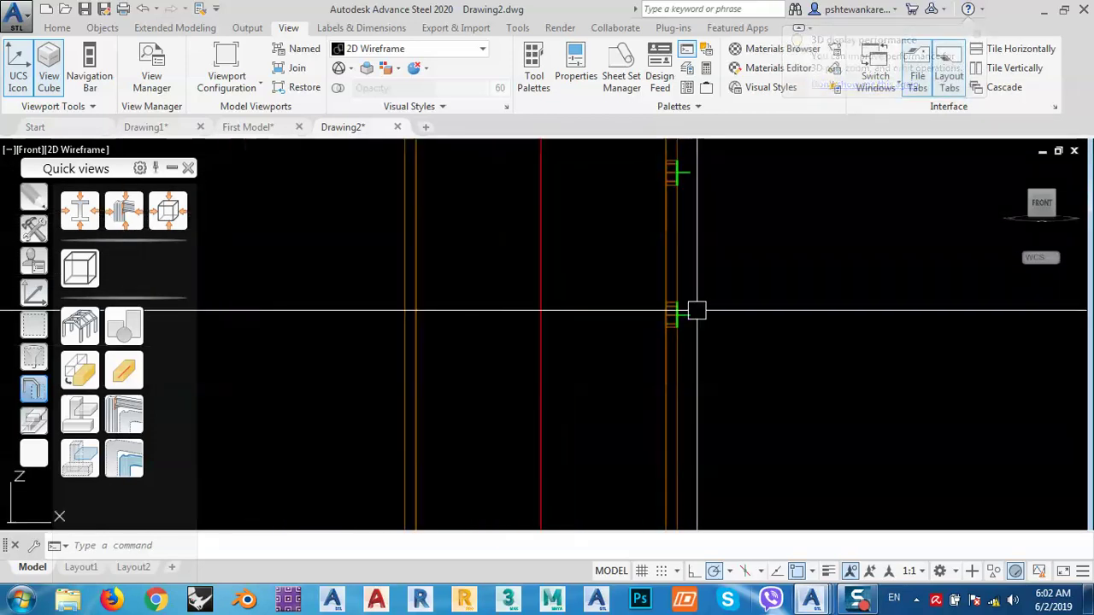
Examine the overlapping columns' bottom ends in the front view and both their ends and flange holes in the right view.
{"action": "middle_click_drag", "start_coordinate": [683, 427], "coordinate": [625, 205]}
{"action": "middle_click_drag", "start_coordinate": [630, 427], "coordinate": [621, 214]}
{"action": "middle_click_drag", "start_coordinate": [609, 461], "coordinate": [585, 286]}
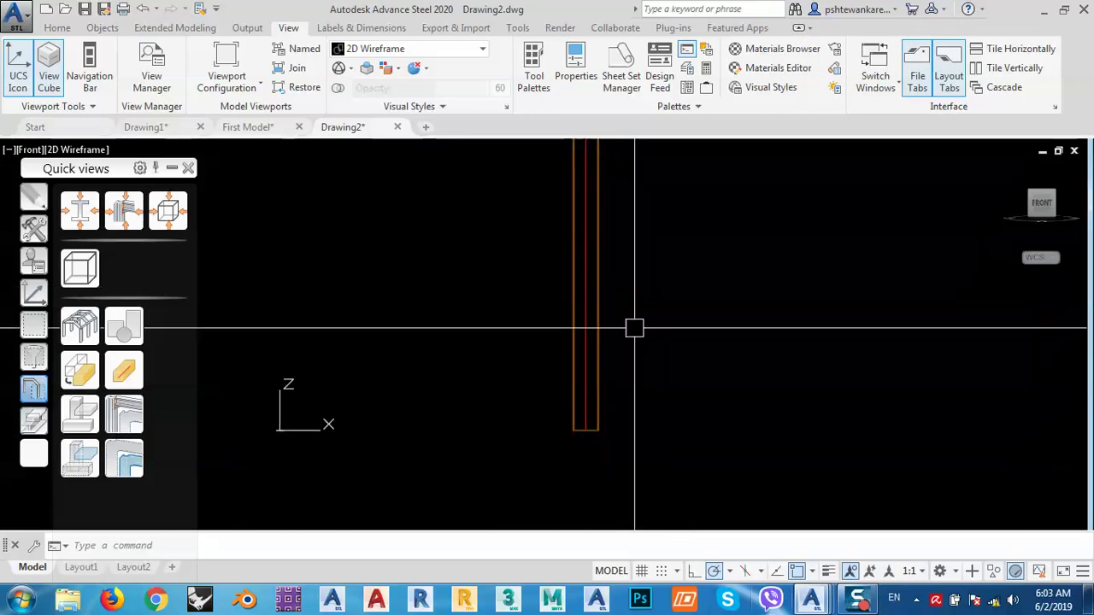
{"action": "left_click", "coordinate": [1061, 209]}
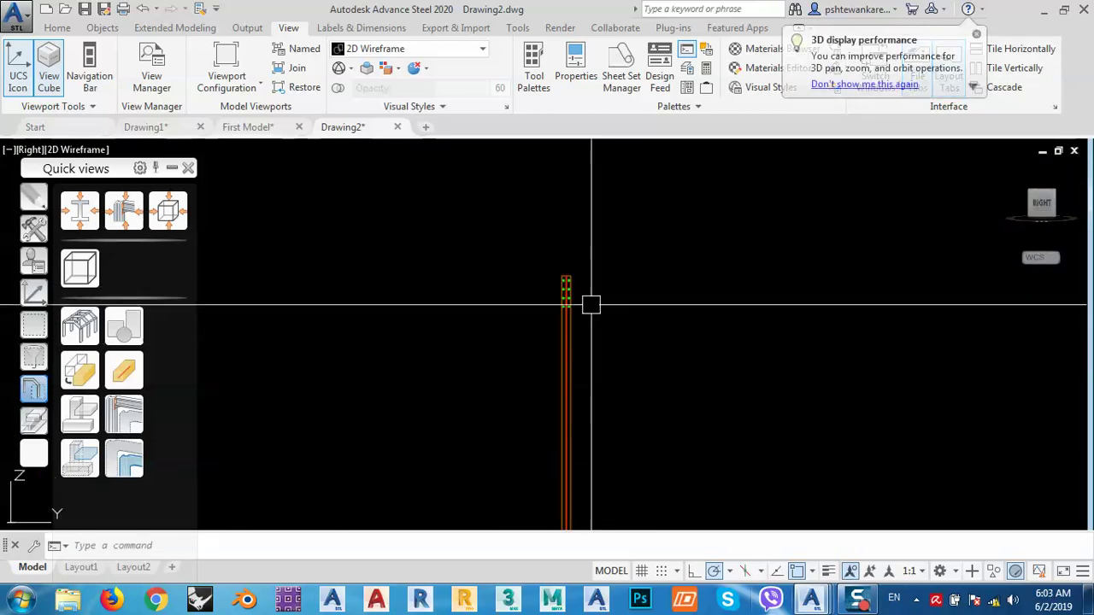
{"action": "scroll", "coordinate": [591, 305], "scroll_direction": "up", "scroll_amount": 10}
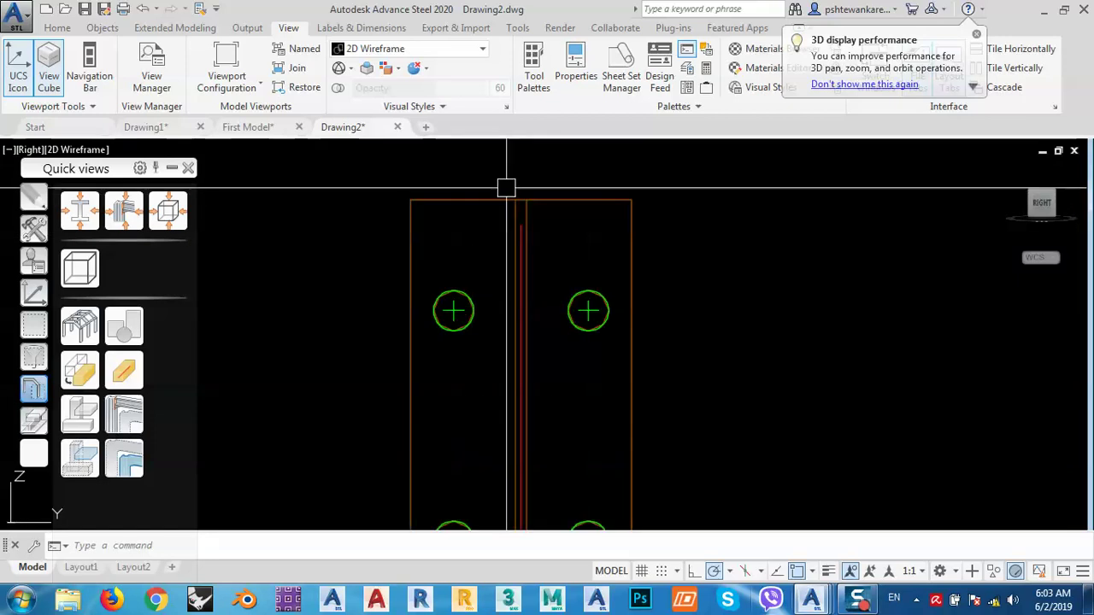
{"action": "scroll", "coordinate": [518, 203], "scroll_direction": "up", "scroll_amount": 4}
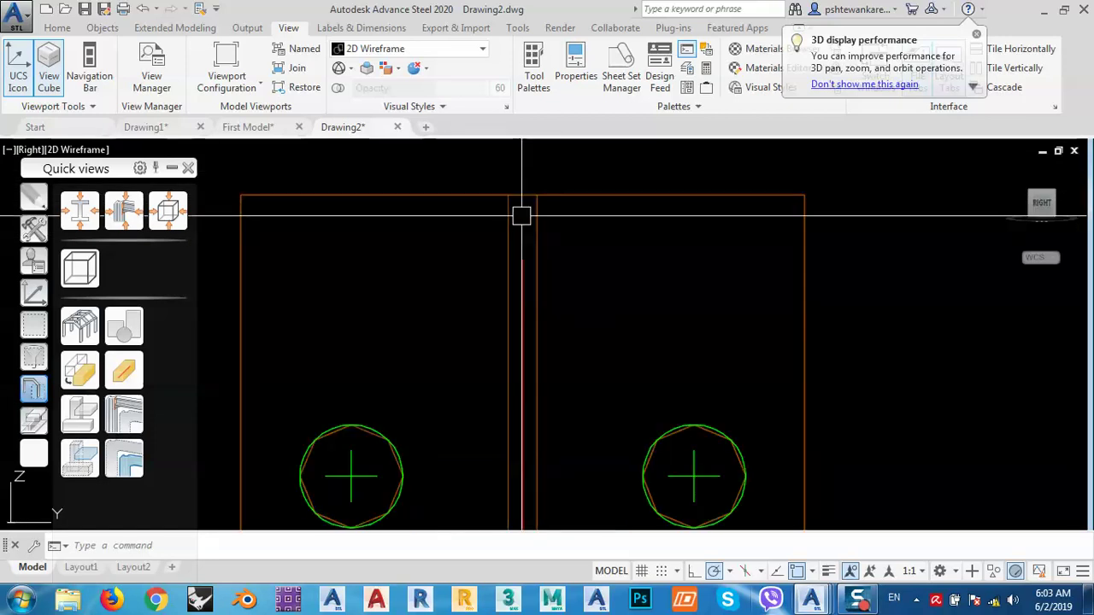
{"action": "scroll", "coordinate": [521, 215], "scroll_direction": "down", "scroll_amount": 6}
{"action": "scroll", "coordinate": [538, 283], "scroll_direction": "up", "scroll_amount": 3}
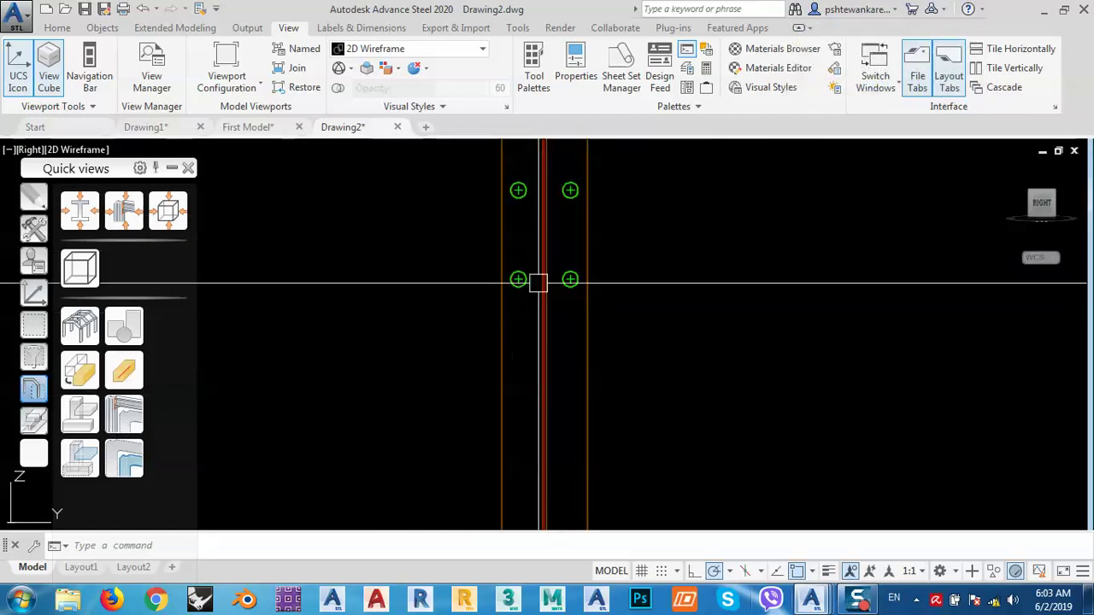
{"action": "scroll", "coordinate": [537, 283], "scroll_direction": "up", "scroll_amount": 5}
{"action": "scroll", "coordinate": [518, 242], "scroll_direction": "down", "scroll_amount": 14}
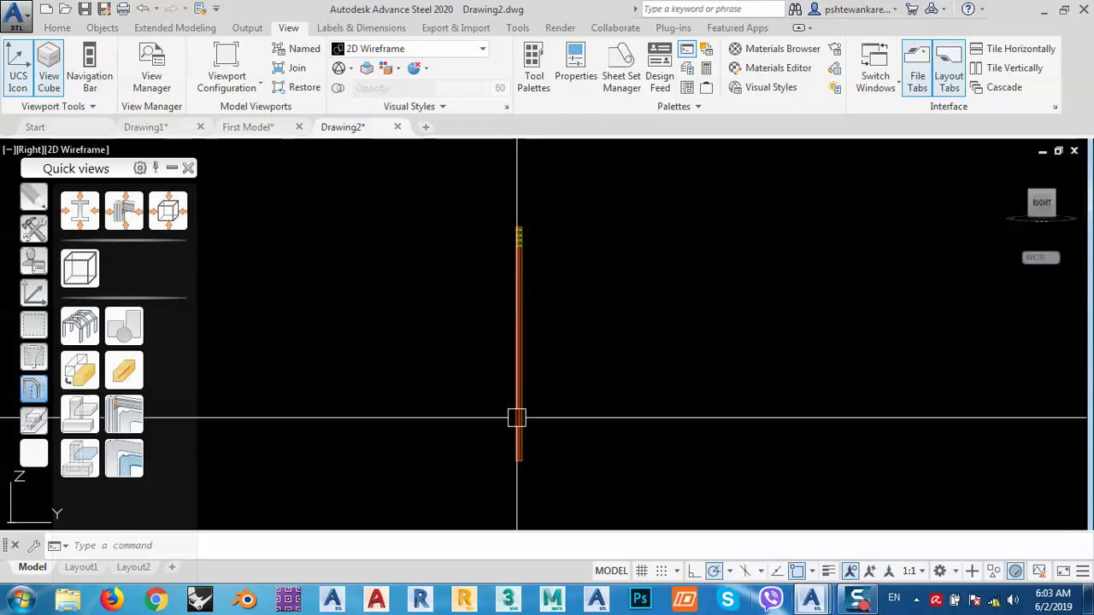
{"action": "scroll", "coordinate": [516, 417], "scroll_direction": "up", "scroll_amount": 15}
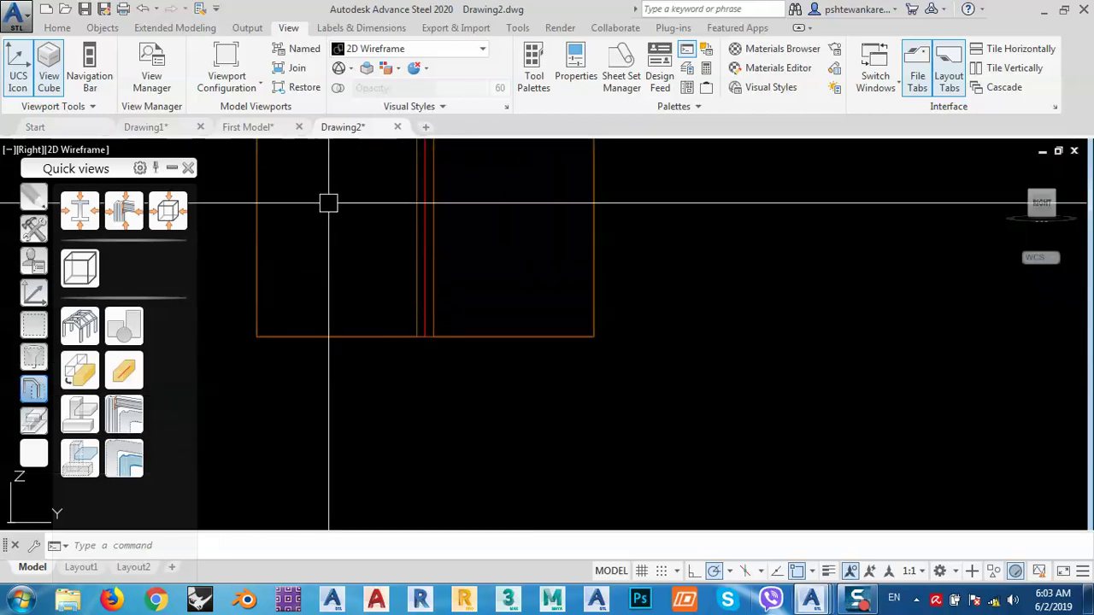
Switch to First Model and delete the existing assembly numbering and single part numbers.
{"action": "left_click", "coordinate": [248, 126]}
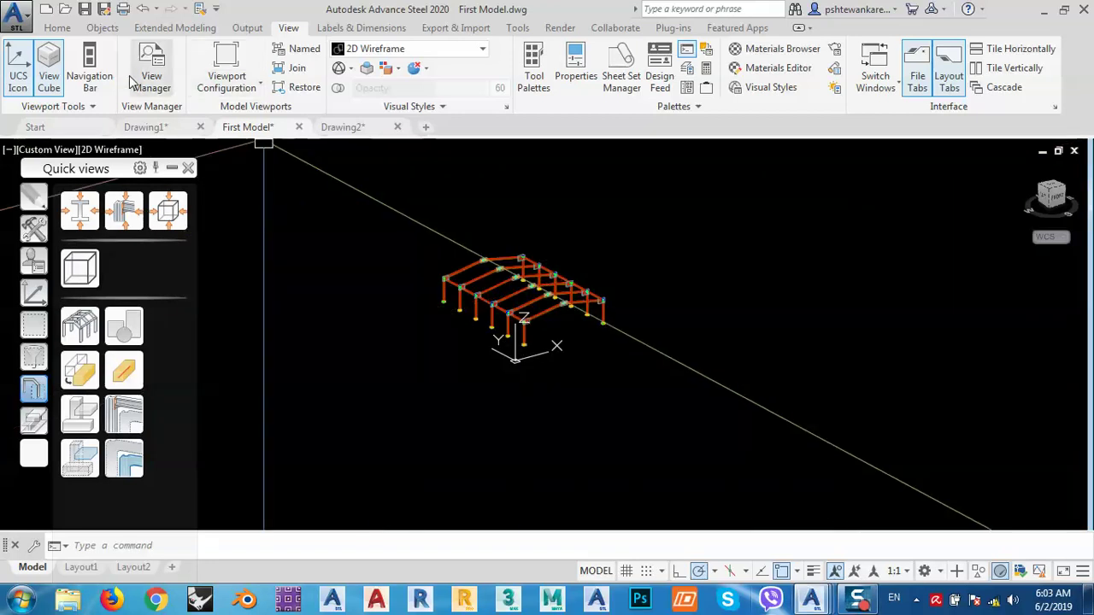
{"action": "left_click", "coordinate": [54, 28]}
{"action": "left_click", "coordinate": [245, 31]}
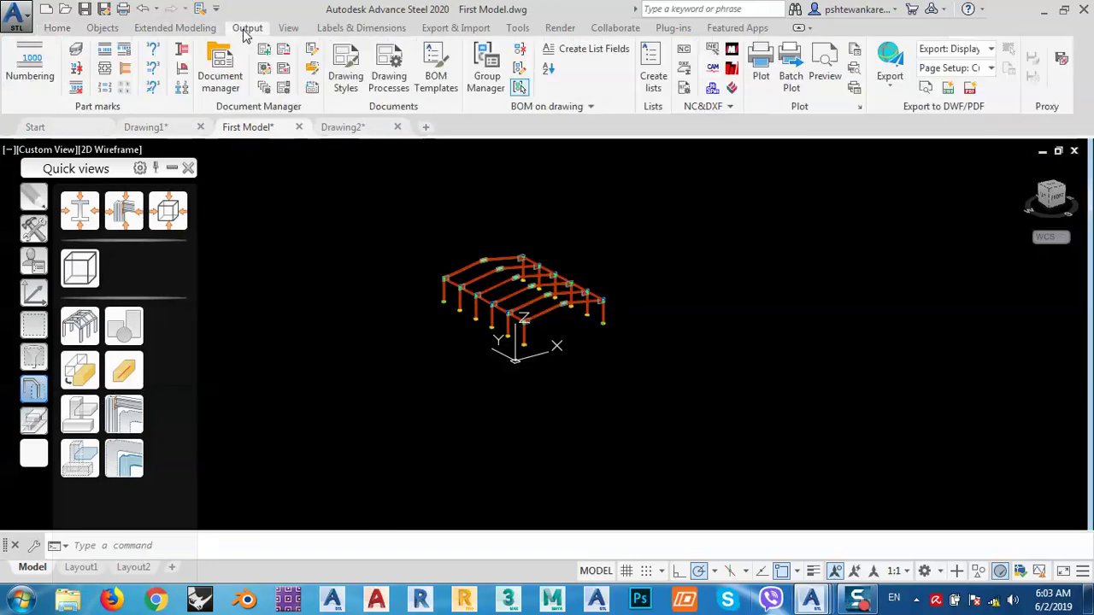
{"action": "left_click", "coordinate": [78, 90]}
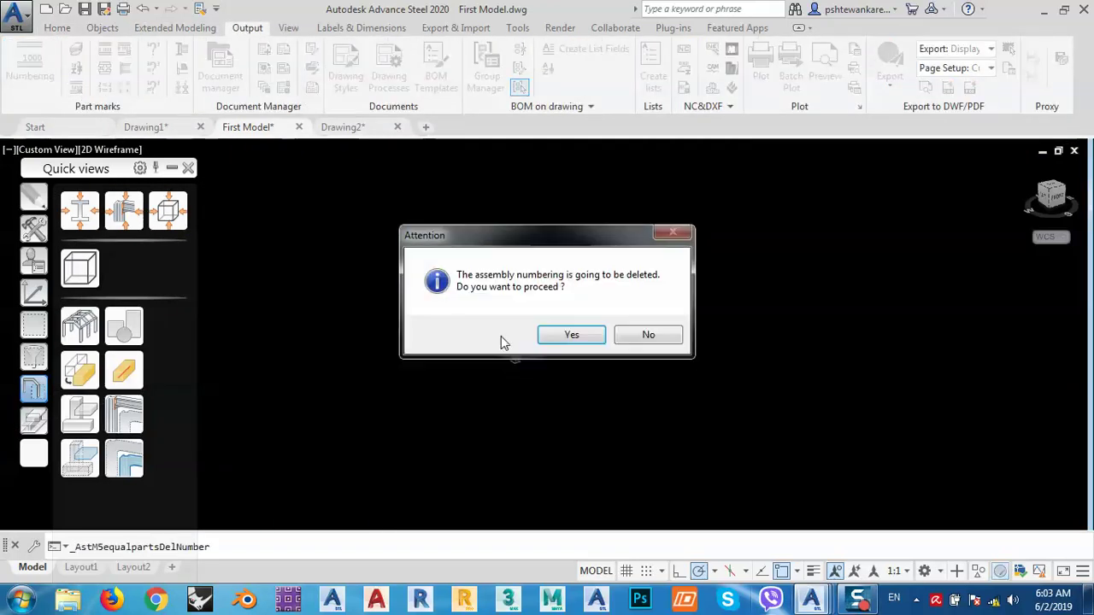
{"action": "left_click", "coordinate": [569, 336]}
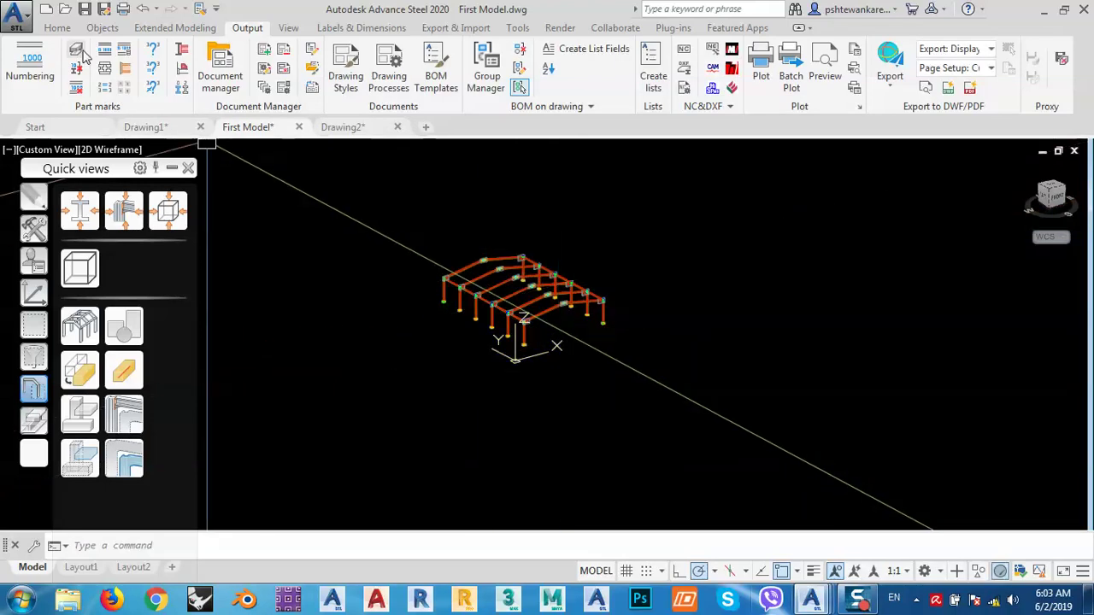
{"action": "left_click", "coordinate": [77, 91]}
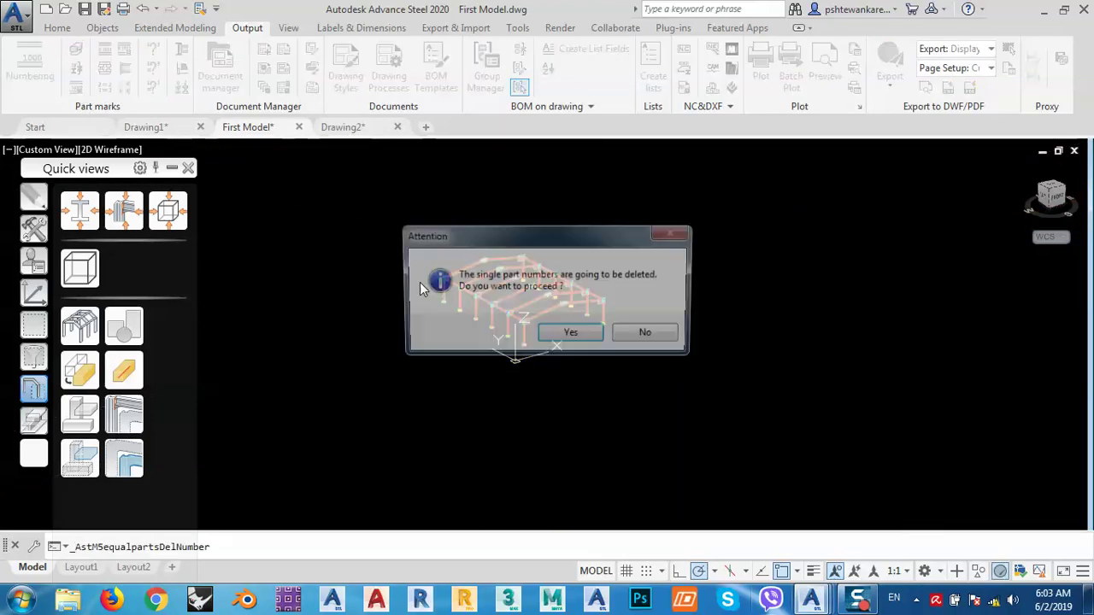
{"action": "left_click", "coordinate": [570, 334]}
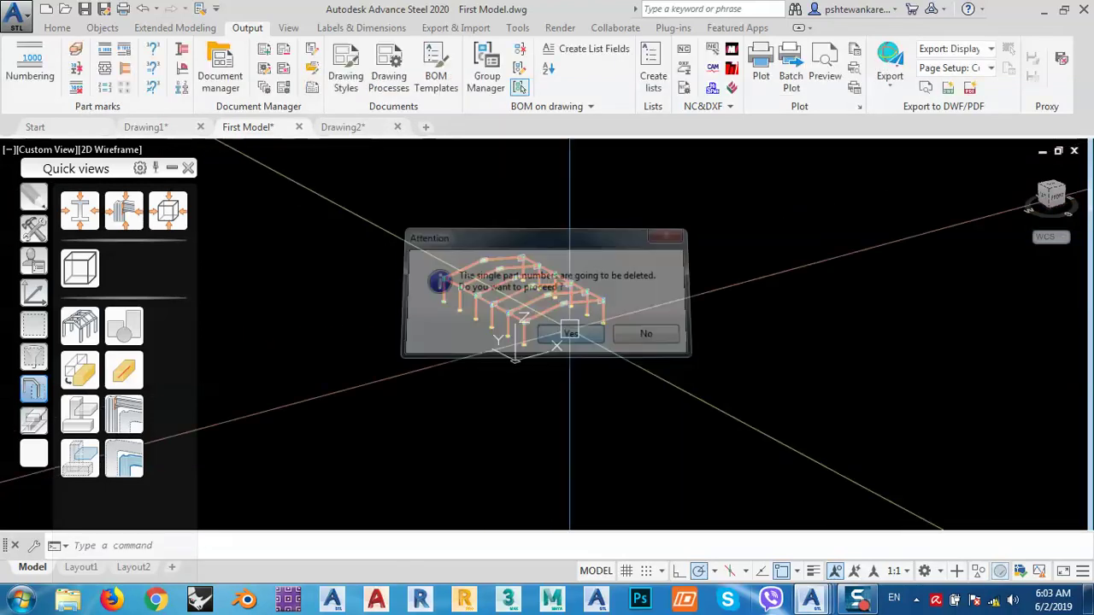
Run the numbering on the model again and review the single part and main part mark lists.
{"action": "left_click", "coordinate": [19, 58]}
{"action": "left_click", "coordinate": [511, 525]}
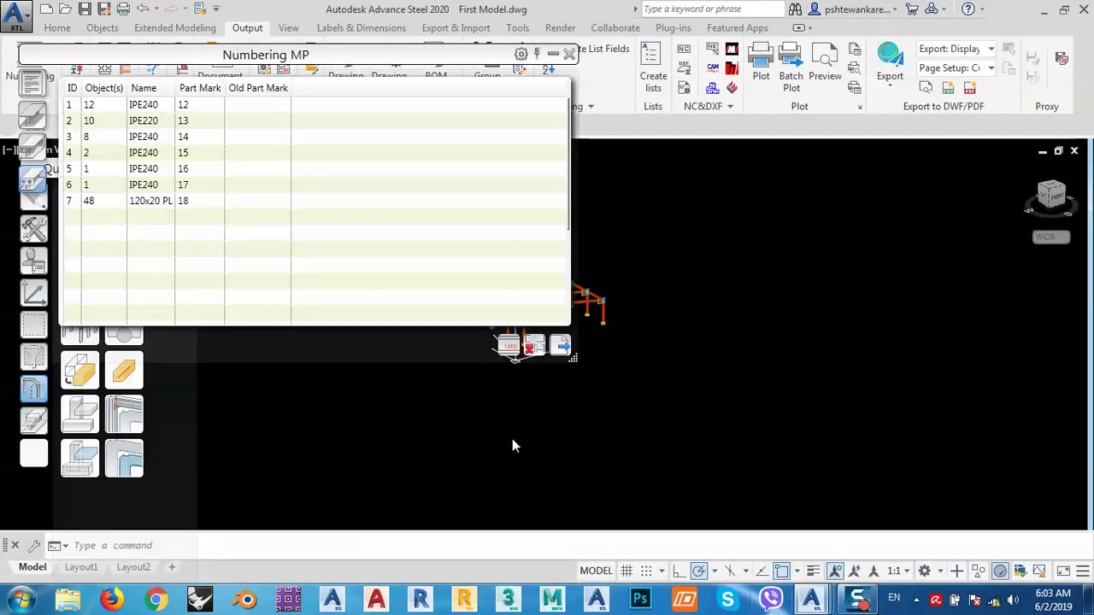
{"action": "left_click", "coordinate": [32, 152]}
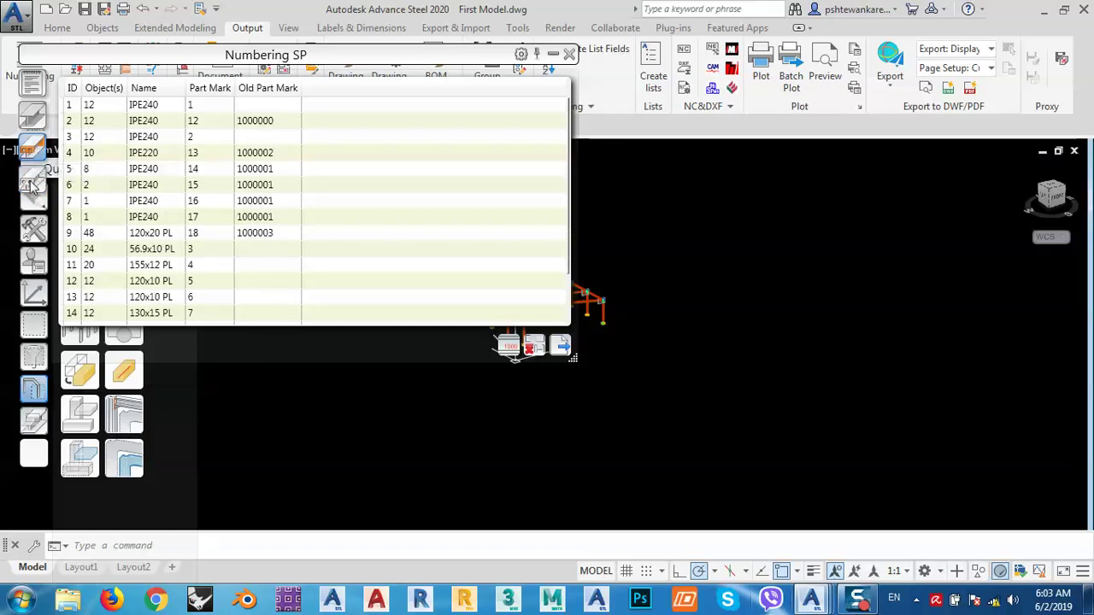
{"action": "left_click", "coordinate": [32, 185]}
{"action": "left_click", "coordinate": [152, 186]}
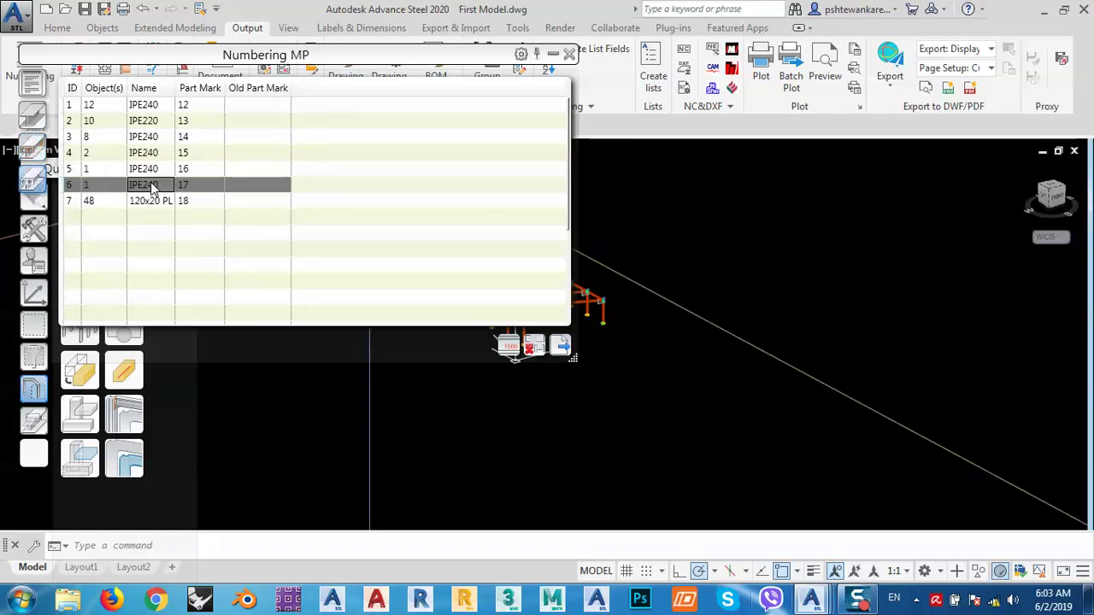
{"action": "left_click_drag", "start_coordinate": [227, 60], "coordinate": [254, 411]}
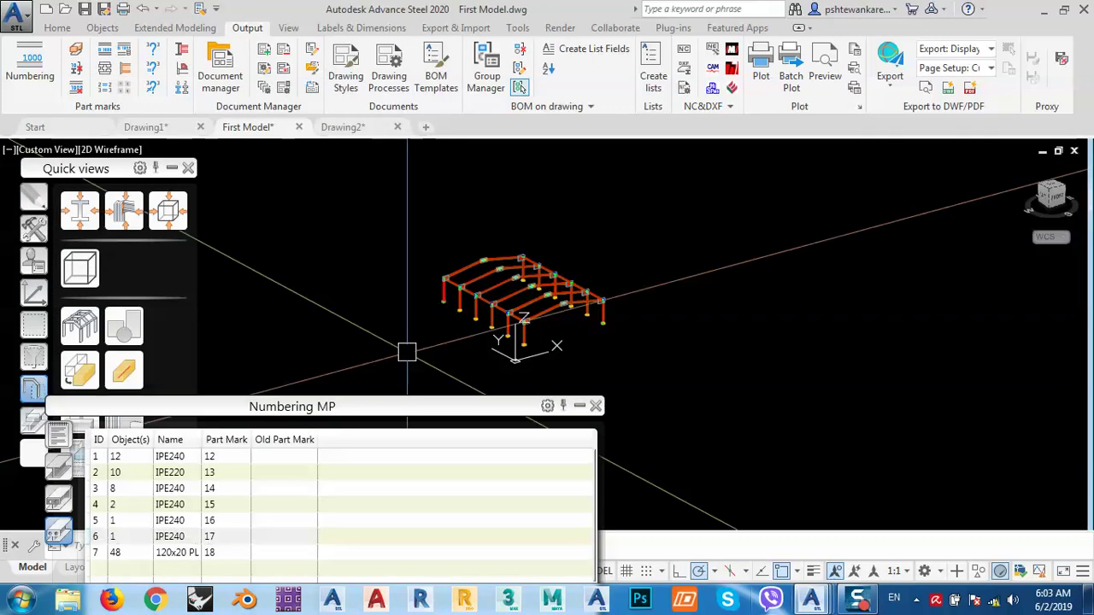
Check the assembly differences between the two IPE240 columns at diagonally opposite corners of the frame.
{"action": "middle_click_drag", "start_coordinate": [411, 324], "coordinate": [517, 303]}
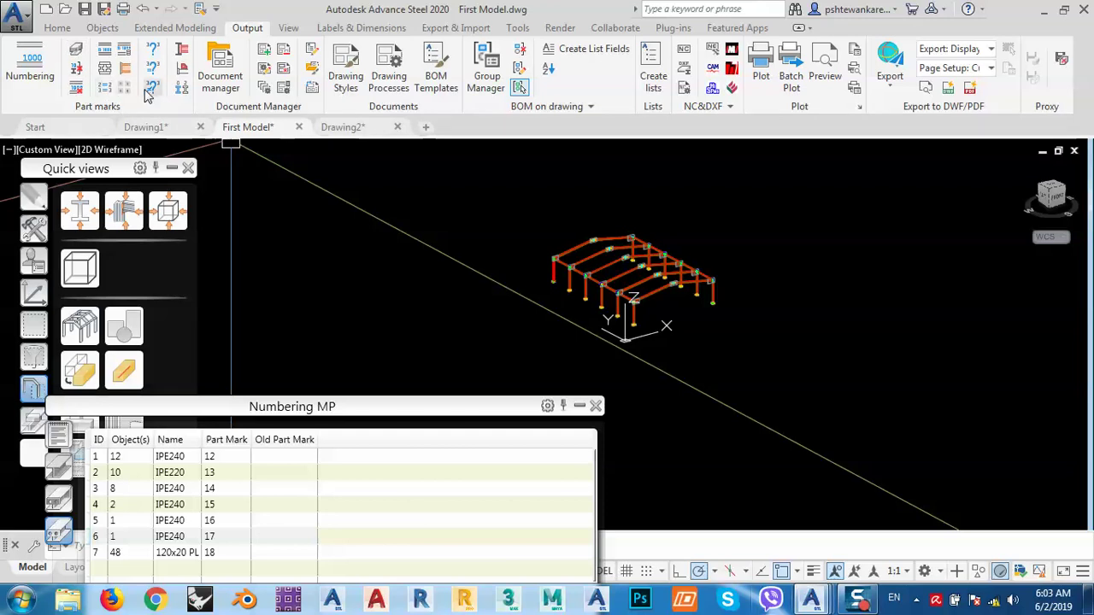
{"action": "scroll", "coordinate": [551, 256], "scroll_direction": "up", "scroll_amount": 5}
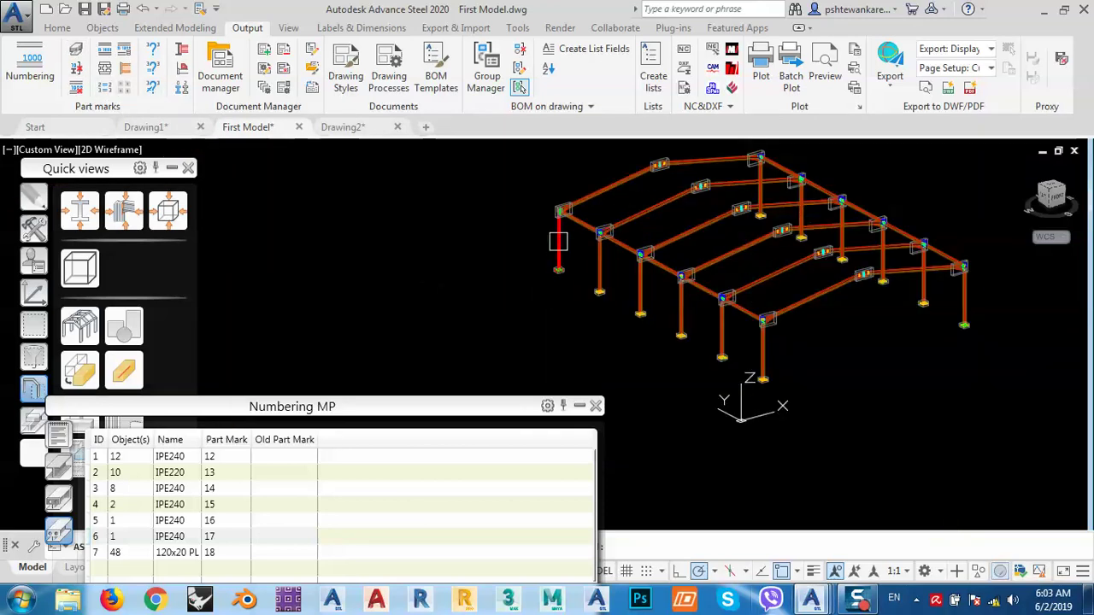
{"action": "key", "text": "Return"}
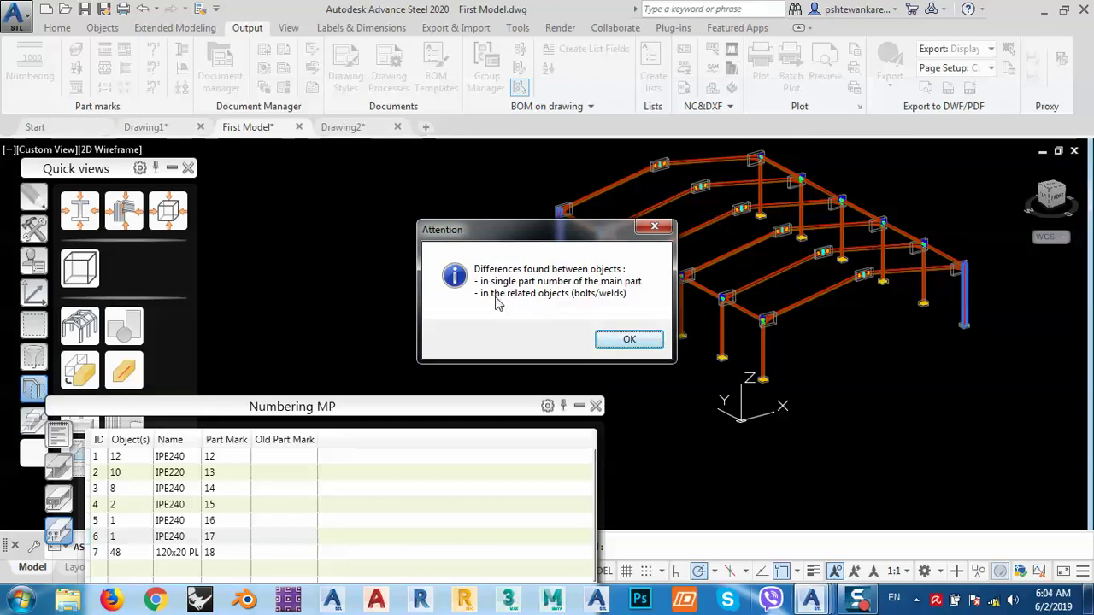
{"action": "left_click", "coordinate": [628, 341]}
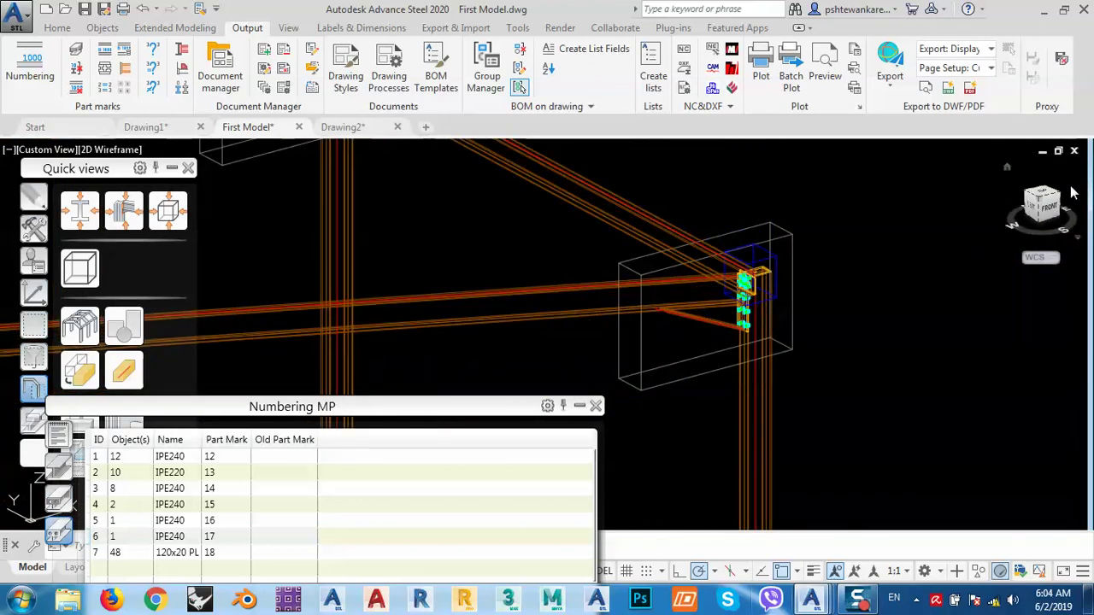
Examine the plate and bolt joints of the two opposite corner columns in the top view, and return to the SW isometric view.
{"action": "left_click", "coordinate": [1046, 200]}
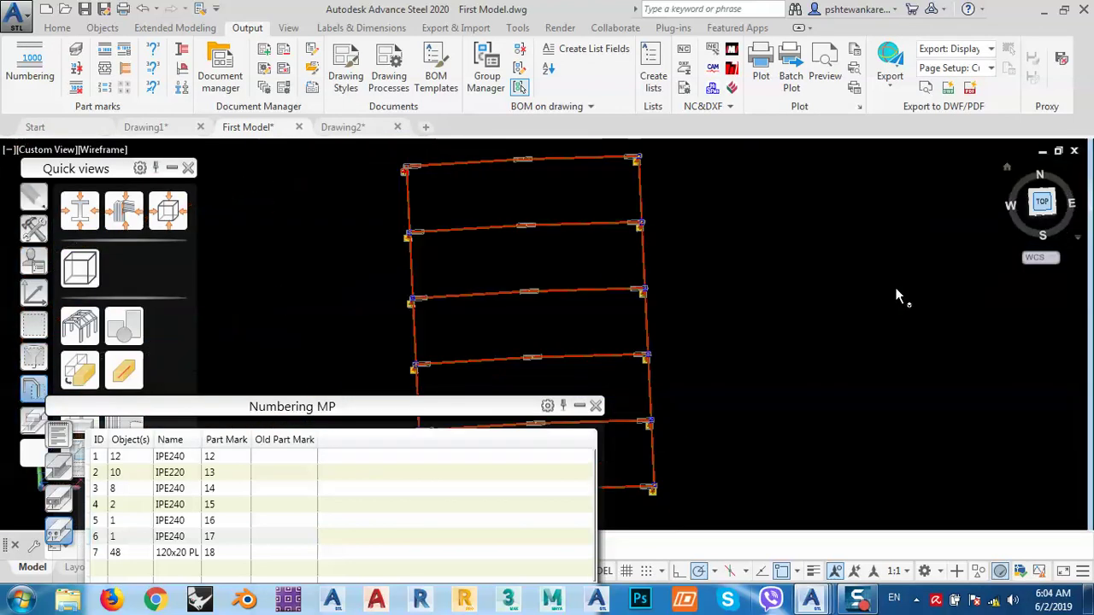
{"action": "scroll", "coordinate": [637, 470], "scroll_direction": "up", "scroll_amount": 6}
{"action": "middle_click_drag", "start_coordinate": [657, 381], "coordinate": [690, 330]}
{"action": "scroll", "coordinate": [673, 320], "scroll_direction": "up", "scroll_amount": 2}
{"action": "scroll", "coordinate": [641, 291], "scroll_direction": "up", "scroll_amount": 4}
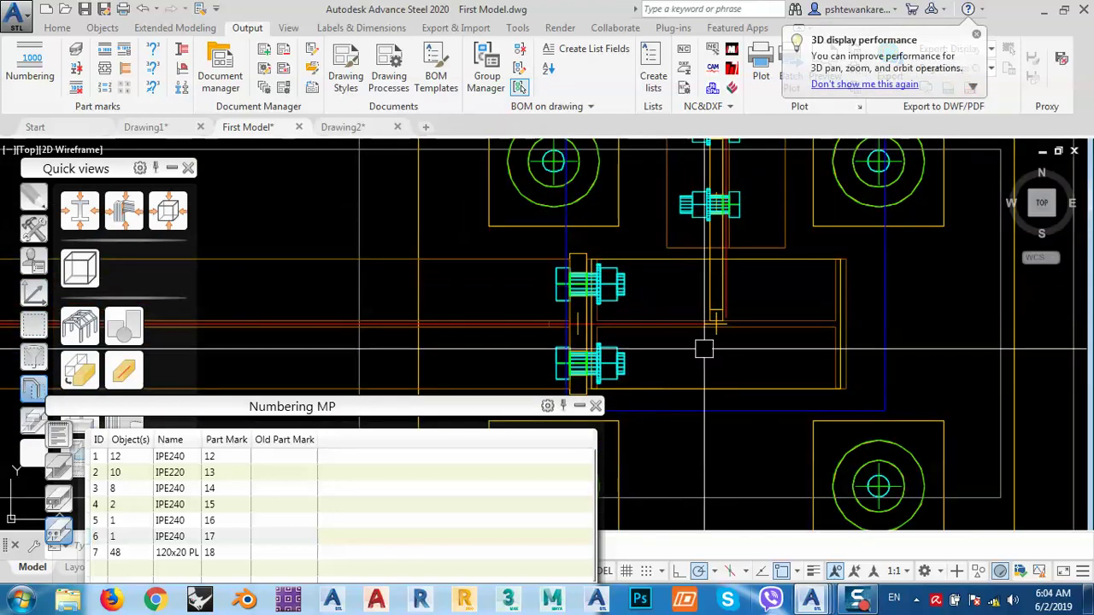
{"action": "scroll", "coordinate": [731, 332], "scroll_direction": "up", "scroll_amount": 4}
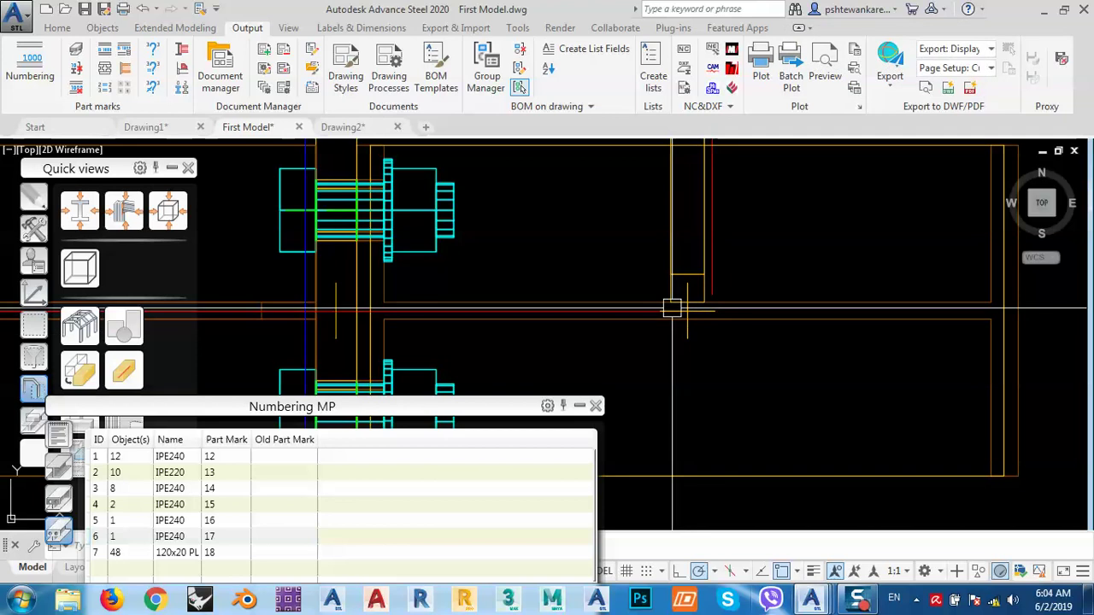
{"action": "scroll", "coordinate": [678, 333], "scroll_direction": "down", "scroll_amount": 5}
{"action": "scroll", "coordinate": [678, 340], "scroll_direction": "down", "scroll_amount": 8}
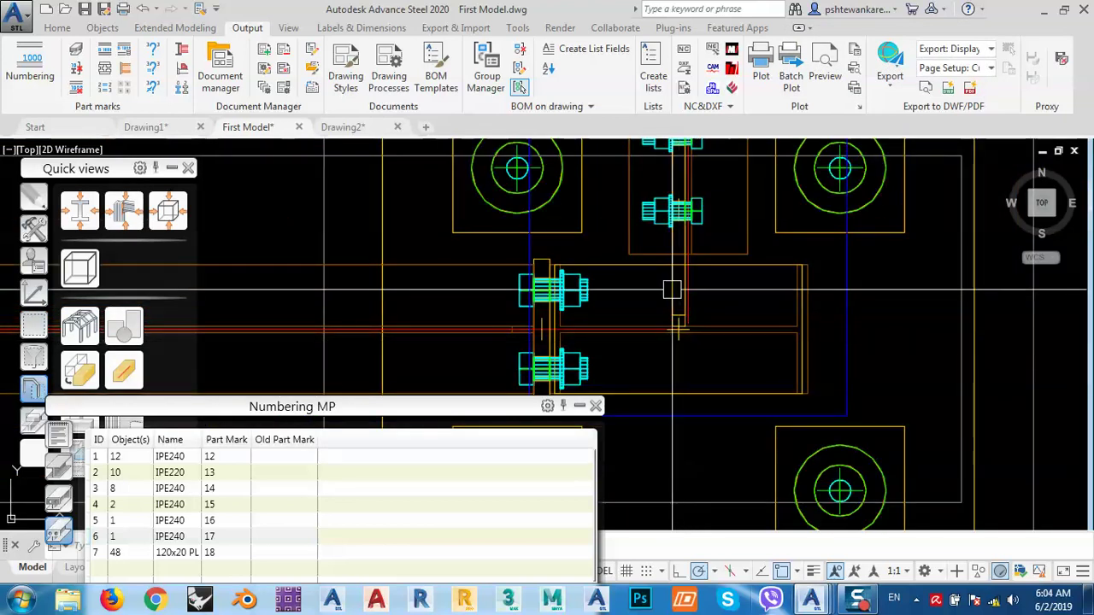
{"action": "scroll", "coordinate": [765, 351], "scroll_direction": "up", "scroll_amount": 10}
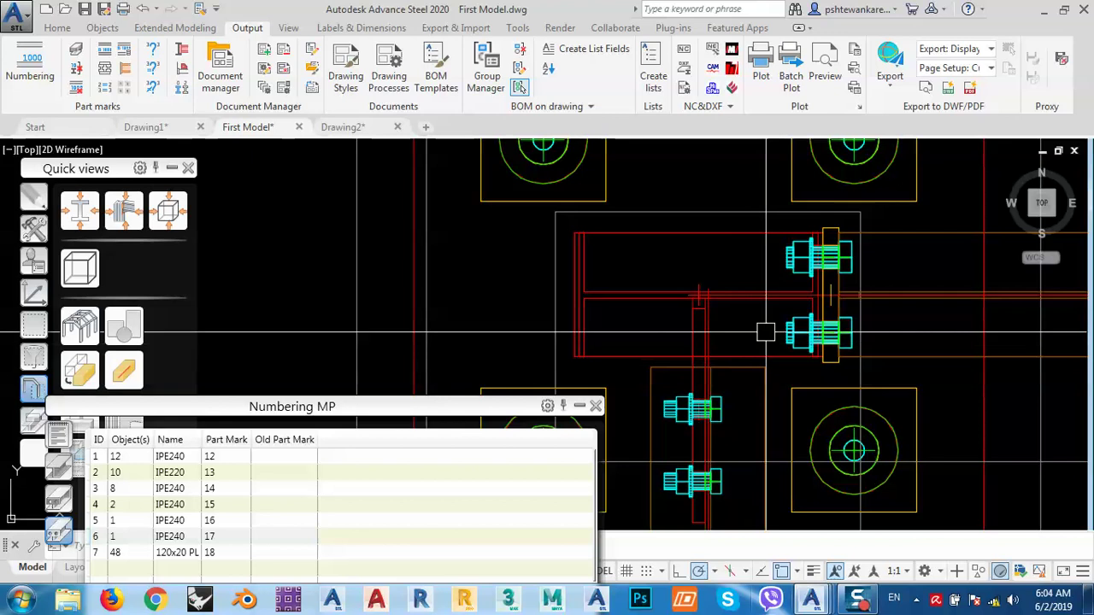
{"action": "scroll", "coordinate": [709, 274], "scroll_direction": "down", "scroll_amount": 6}
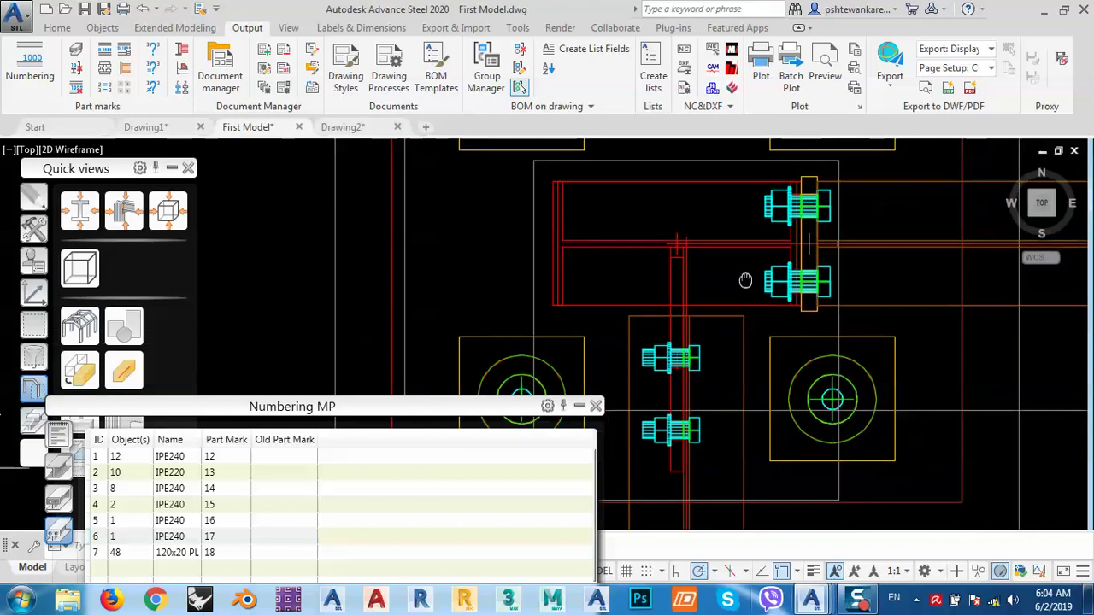
{"action": "left_click", "coordinate": [1031, 218]}
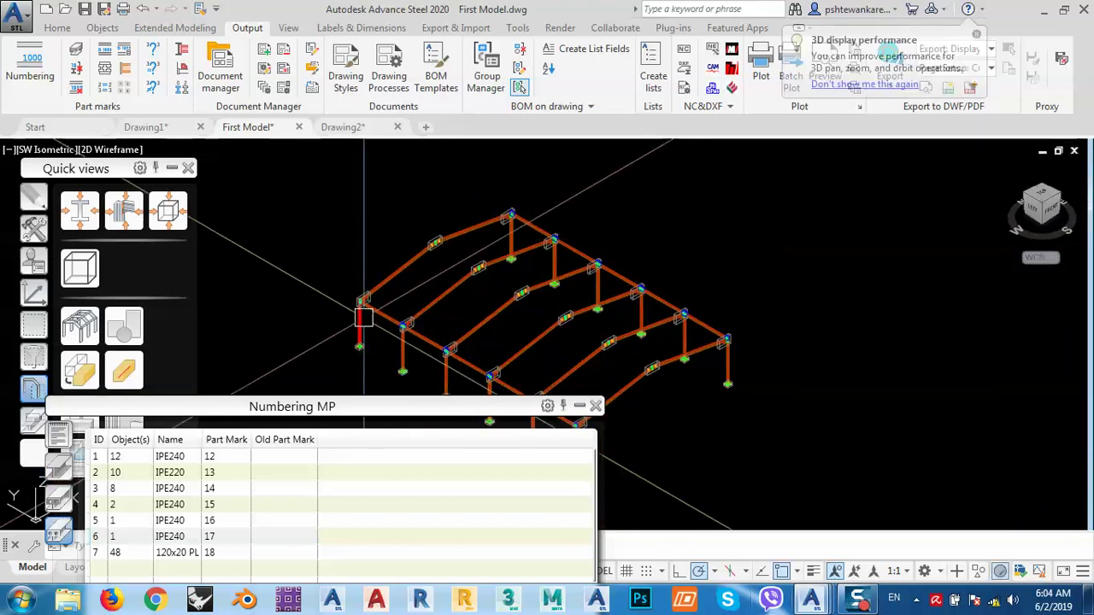
{"action": "left_click", "coordinate": [450, 248]}
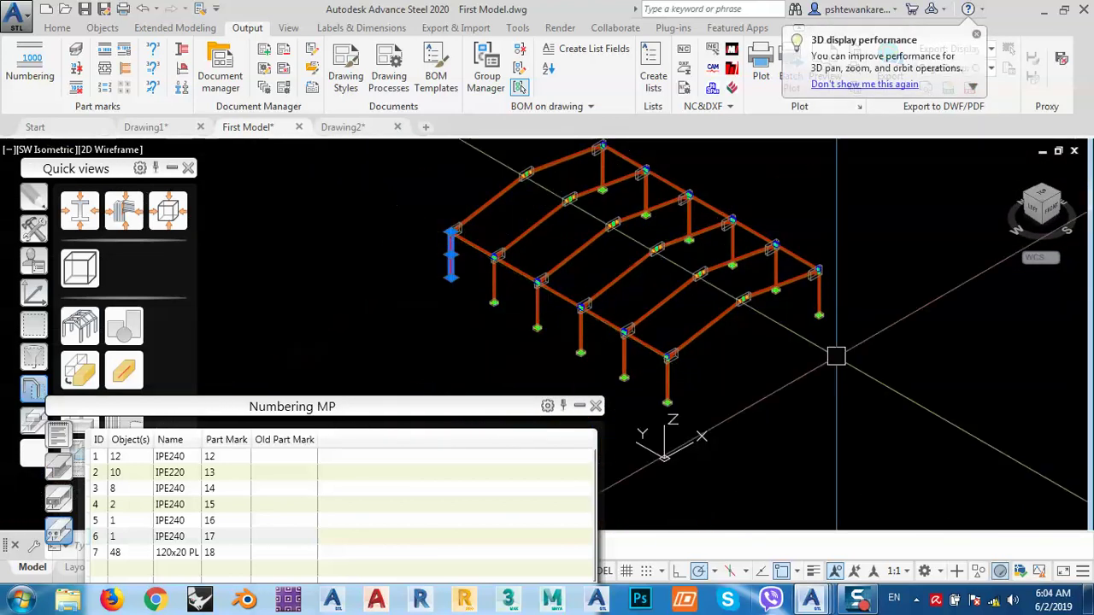
{"action": "left_click", "coordinate": [817, 286]}
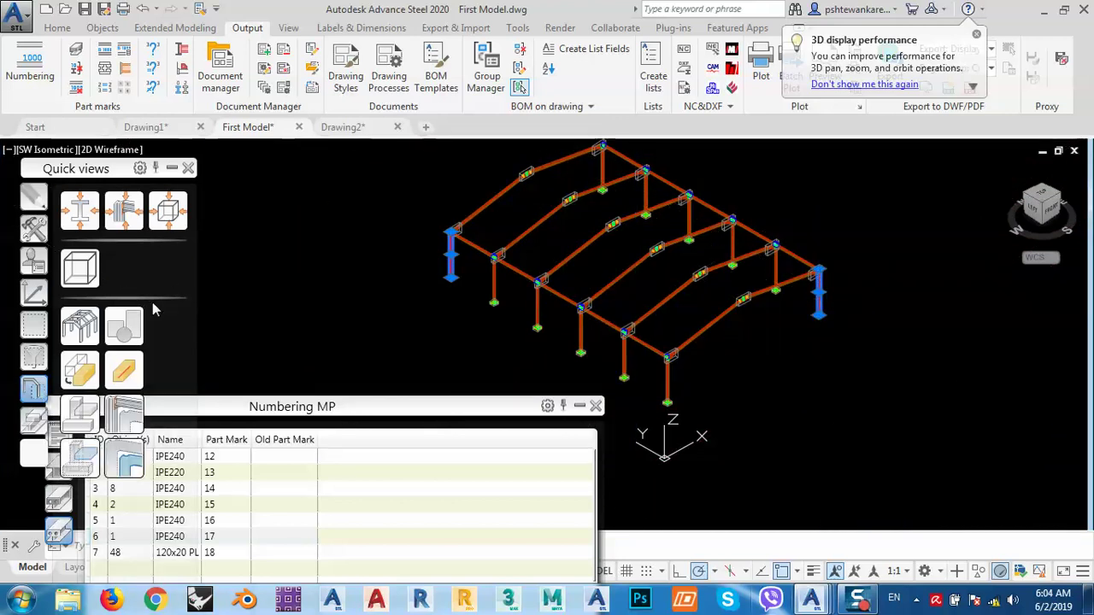
{"action": "left_click", "coordinate": [346, 126]}
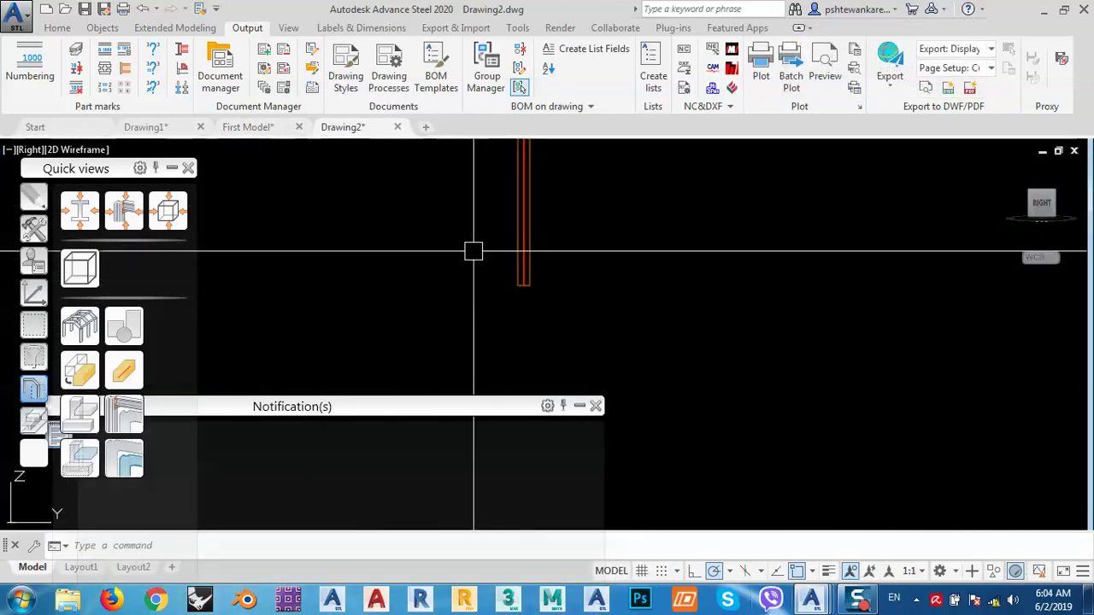
{"action": "mouse_move", "coordinate": [535, 251]}
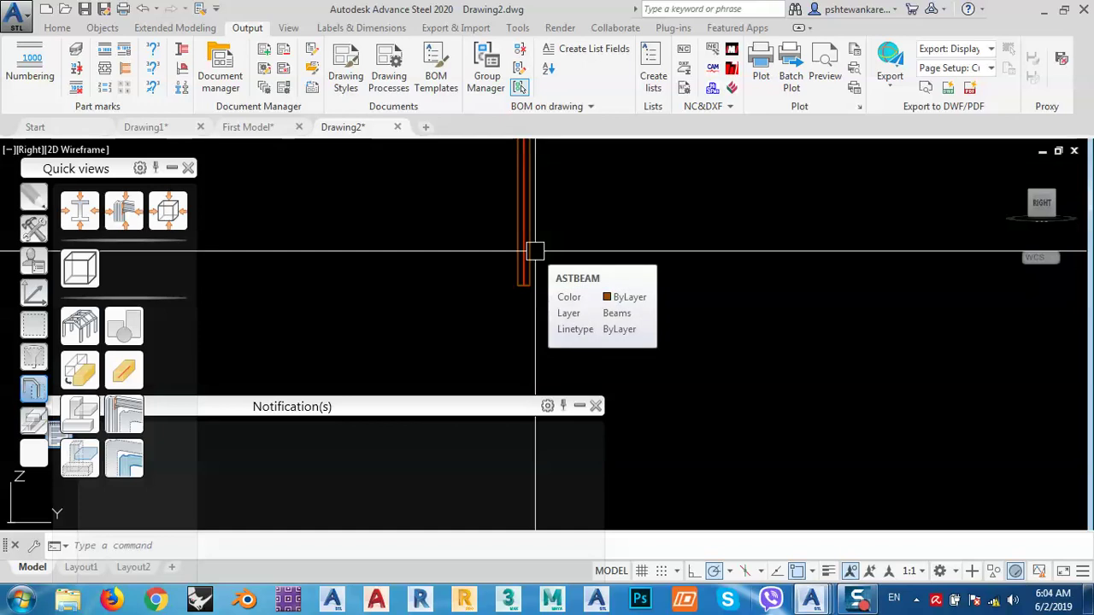
Isolate the two diagonally opposite corner columns in First Model by hiding all other objects.
{"action": "left_click", "coordinate": [248, 127]}
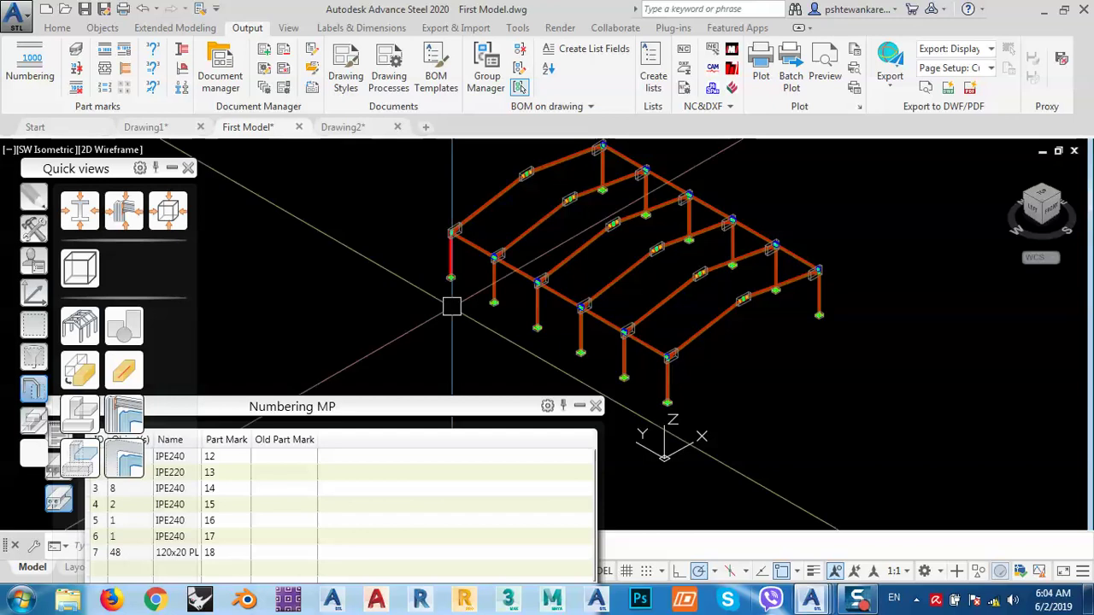
{"action": "left_click", "coordinate": [447, 252]}
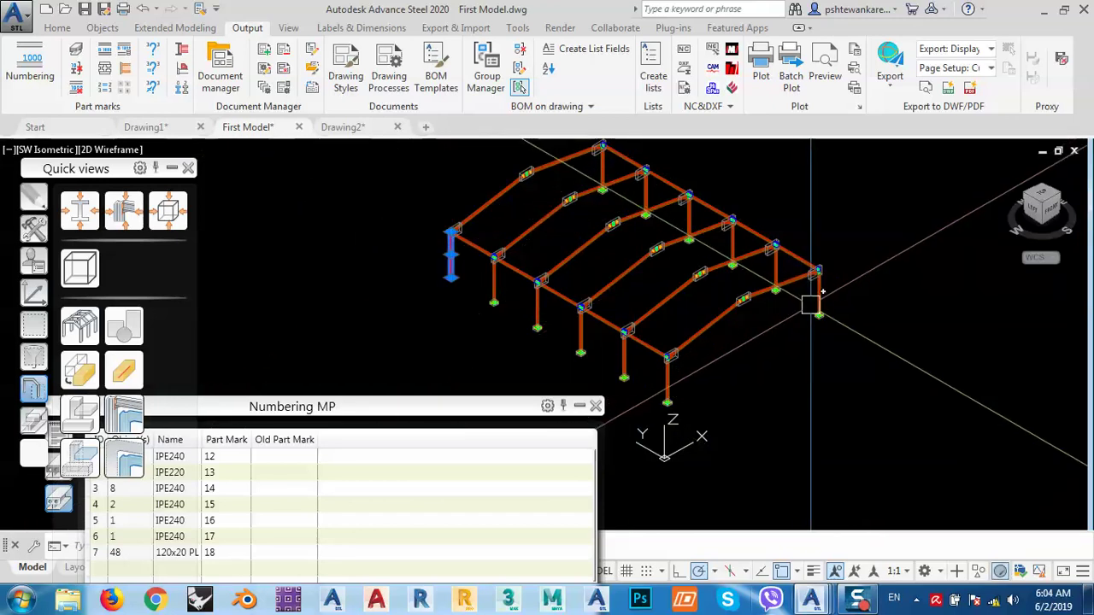
{"action": "left_click", "coordinate": [812, 301]}
{"action": "left_click", "coordinate": [126, 459]}
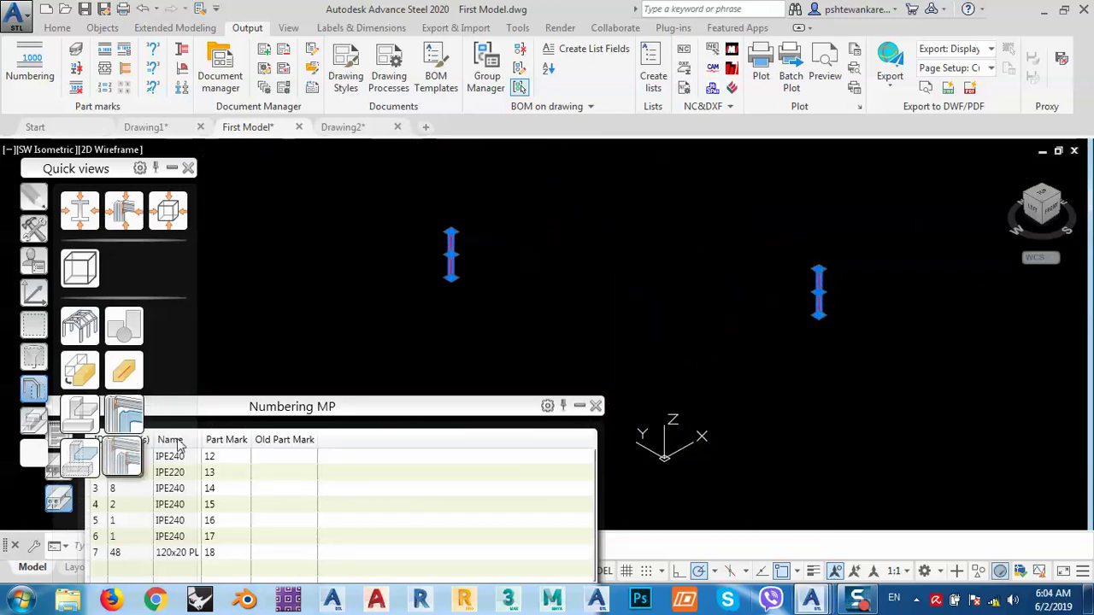
Copy the two isolated columns from First Model and paste them into Drawing2 in the SE isometric view.
{"action": "left_click", "coordinate": [865, 187]}
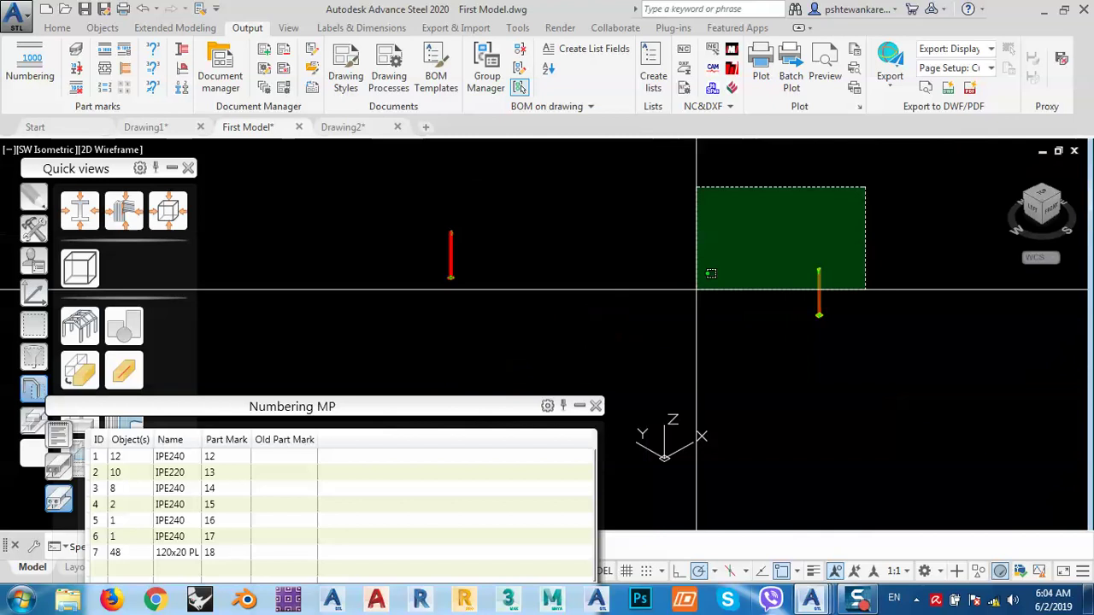
{"action": "left_click", "coordinate": [387, 362]}
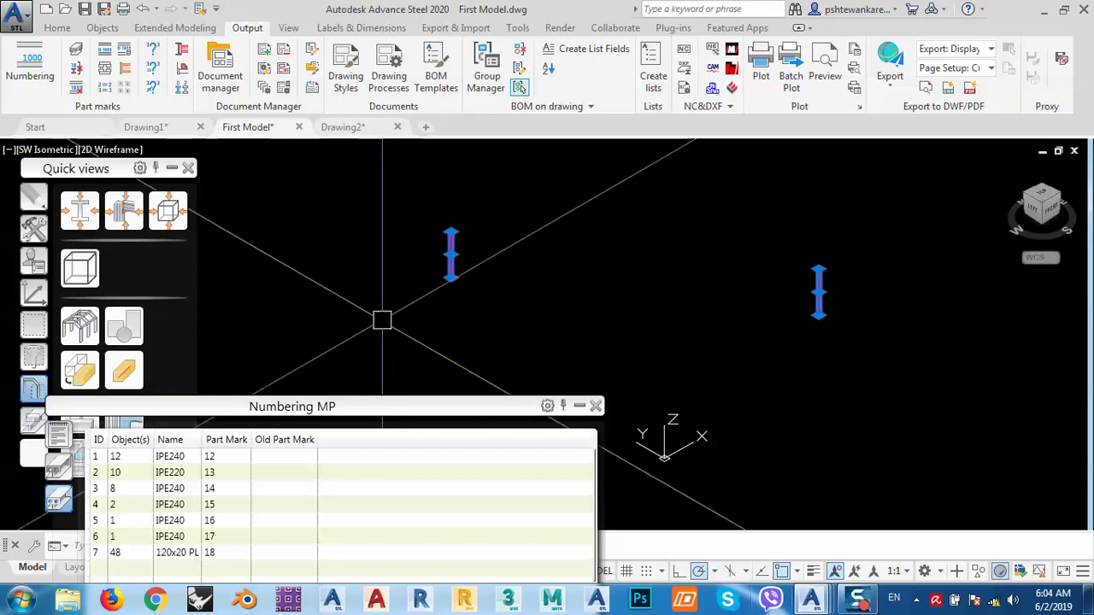
{"action": "left_click", "coordinate": [350, 128]}
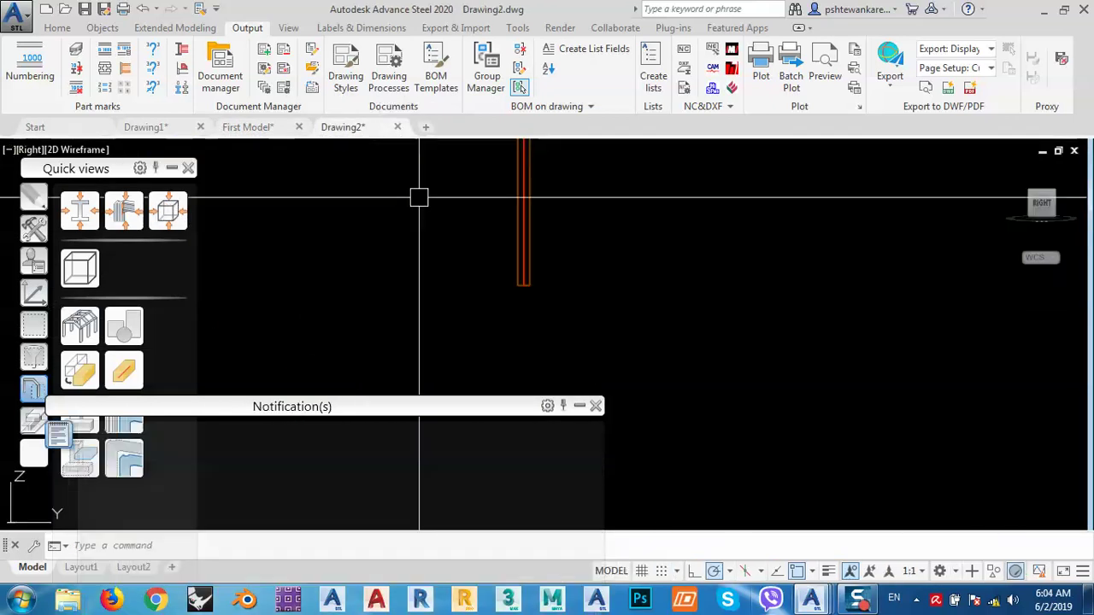
{"action": "left_click", "coordinate": [1029, 191]}
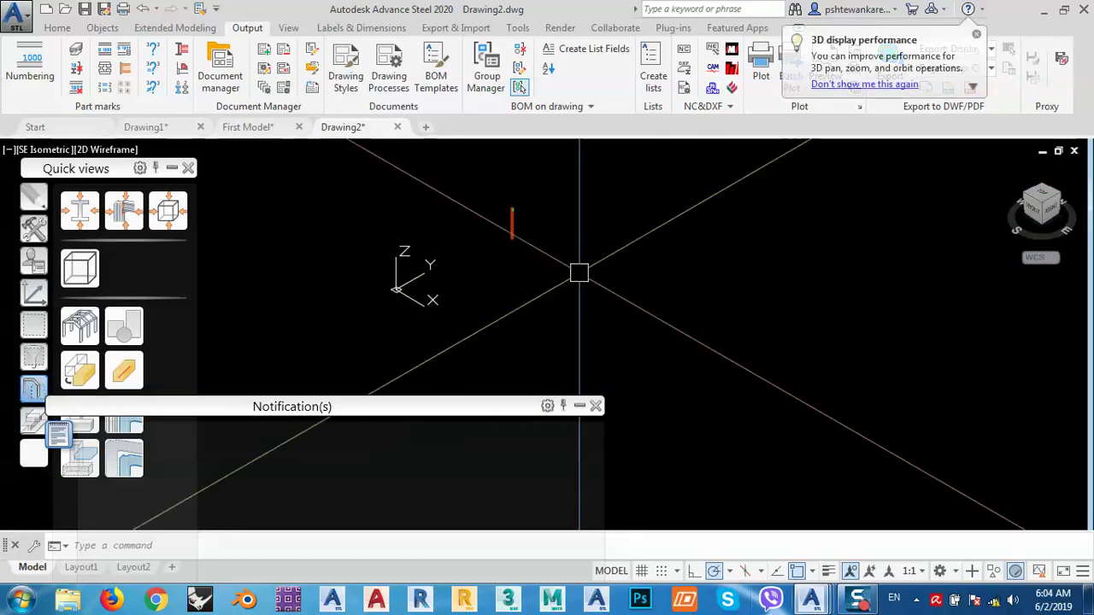
{"action": "key", "text": "ctrl+v"}
{"action": "left_click", "coordinate": [632, 254]}
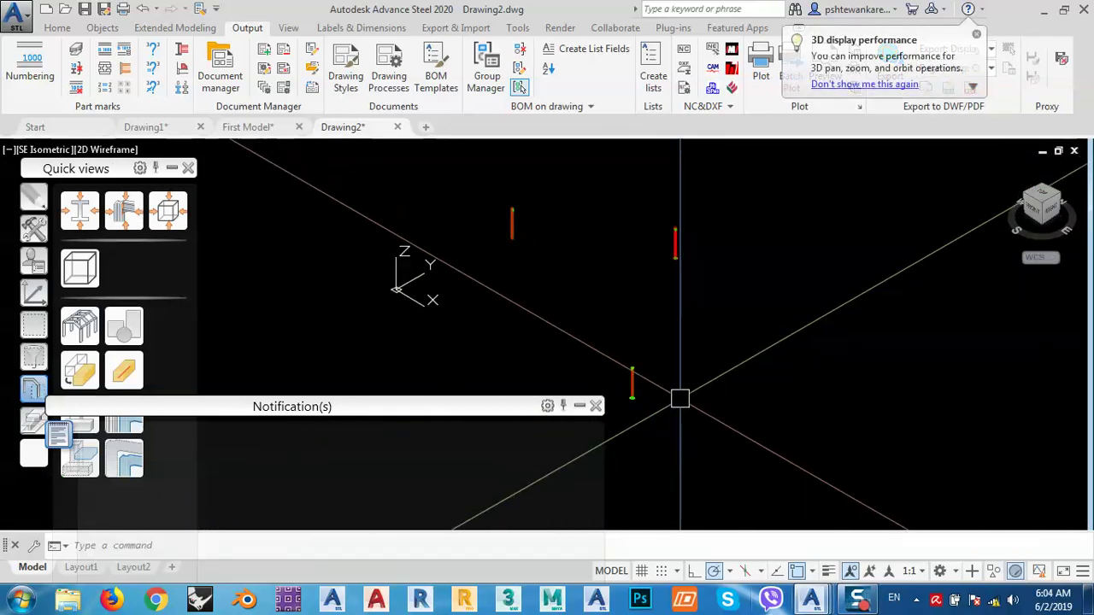
Move the nearer pasted column, with its plates and bolts, close to the red-marked pasted column.
{"action": "left_click", "coordinate": [663, 430]}
{"action": "left_click", "coordinate": [618, 351]}
{"action": "type", "text": "m"}
{"action": "key", "text": "space"}
{"action": "left_click", "coordinate": [708, 466]}
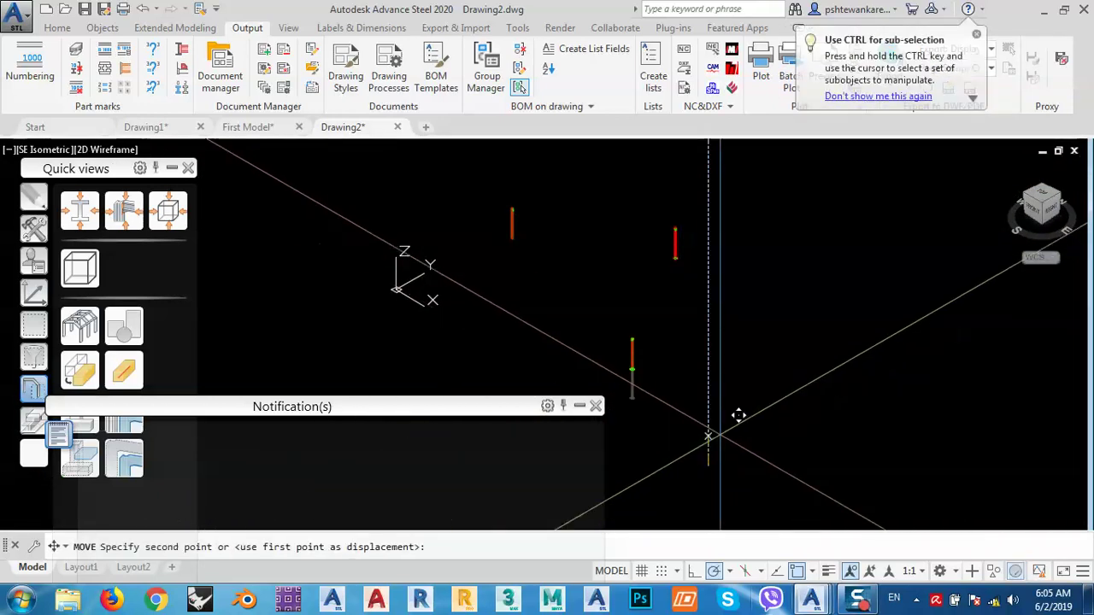
{"action": "left_click", "coordinate": [753, 329]}
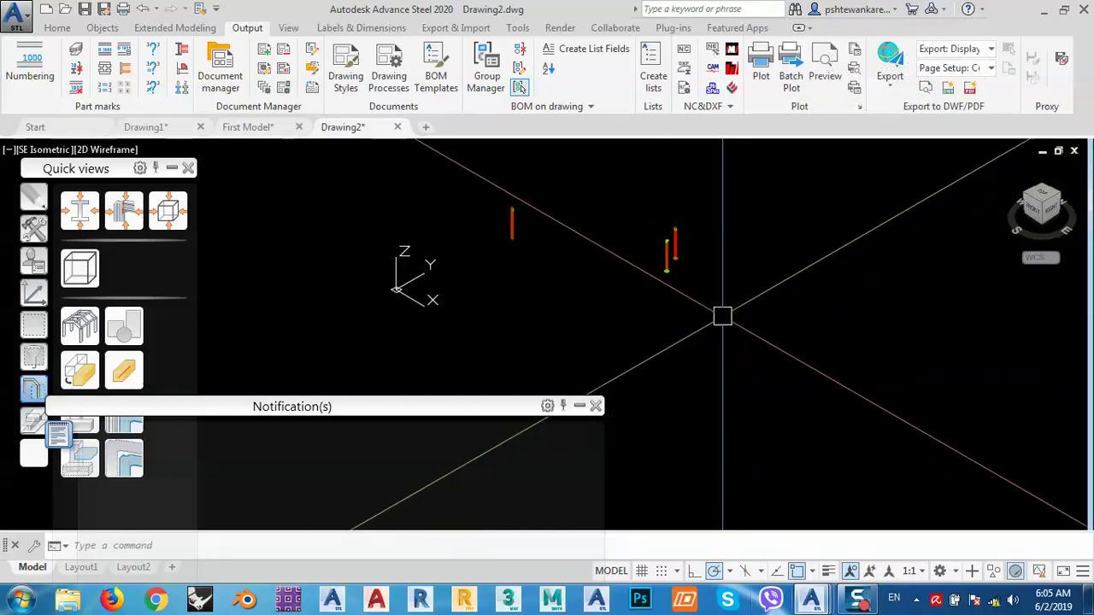
Close the notifications palette and rotate the unmarked pasted column with its plates and bolts 180° about a point at its base.
{"action": "scroll", "coordinate": [676, 245], "scroll_direction": "up", "scroll_amount": 5}
{"action": "scroll", "coordinate": [676, 245], "scroll_direction": "up", "scroll_amount": 4}
{"action": "middle_click_drag", "start_coordinate": [613, 200], "coordinate": [682, 233]}
{"action": "scroll", "coordinate": [696, 213], "scroll_direction": "down", "scroll_amount": 3}
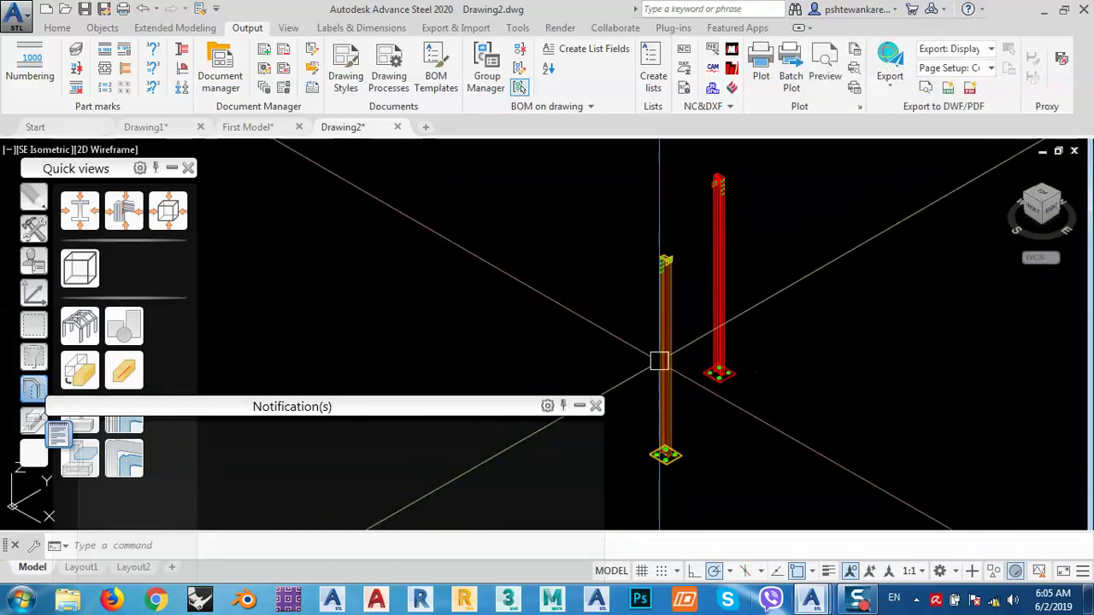
{"action": "left_click", "coordinate": [682, 217]}
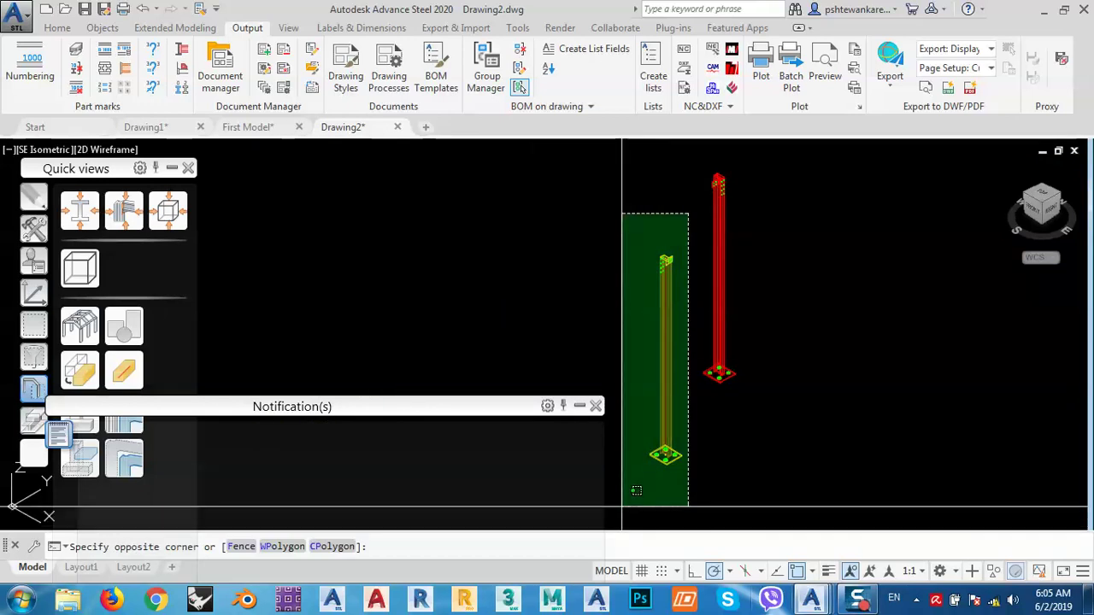
{"action": "left_click", "coordinate": [621, 477]}
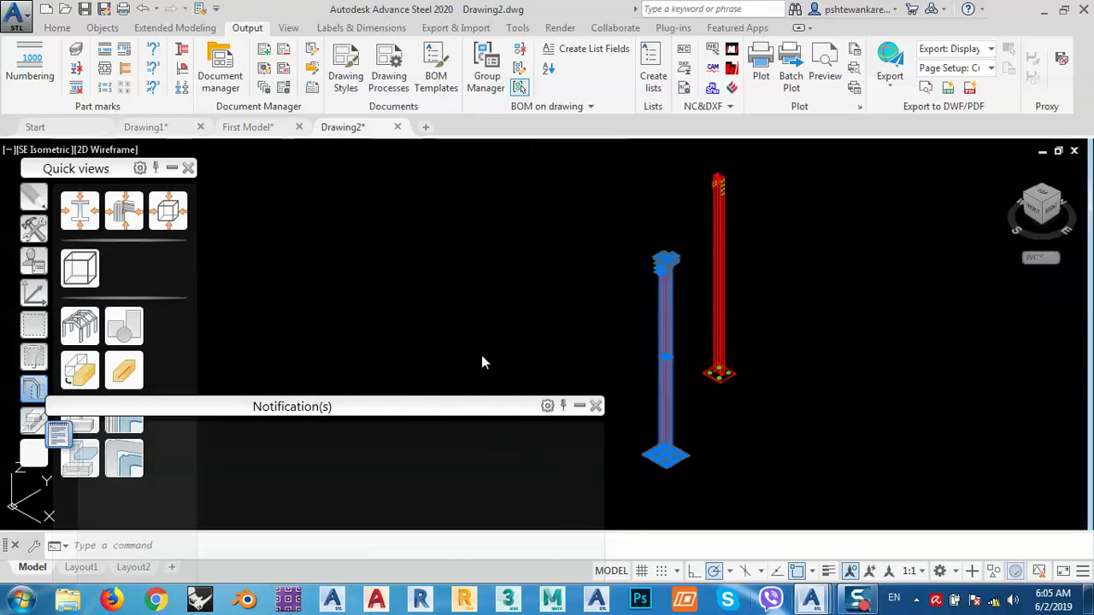
{"action": "left_click", "coordinate": [594, 405]}
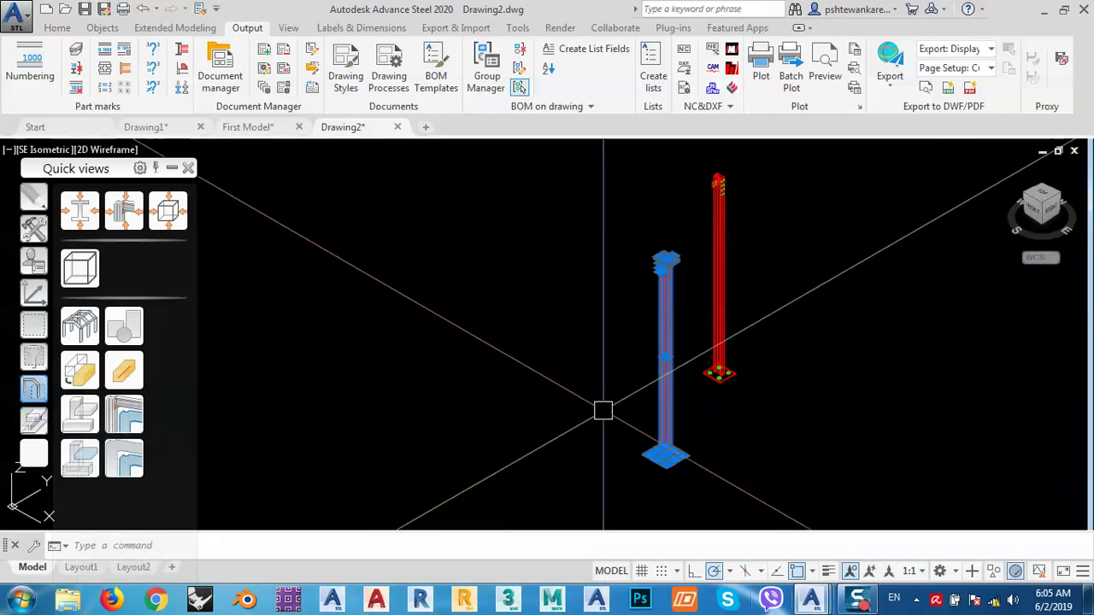
{"action": "middle_click_drag", "start_coordinate": [604, 407], "coordinate": [544, 356]}
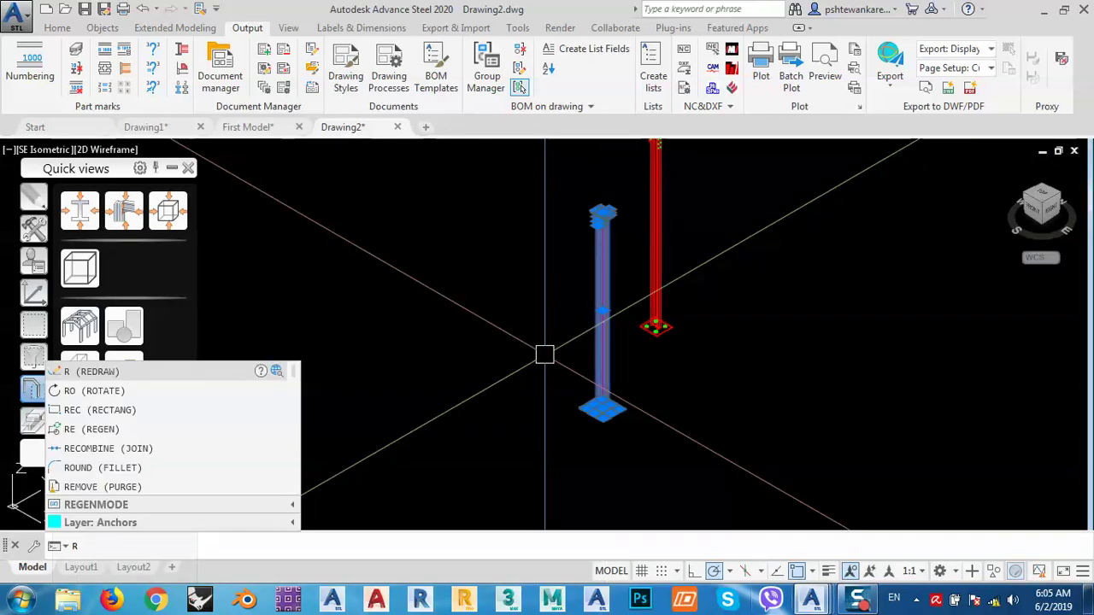
{"action": "type", "text": "Ro"}
{"action": "key", "text": "Return"}
{"action": "scroll", "coordinate": [571, 389], "scroll_direction": "up", "scroll_amount": 5}
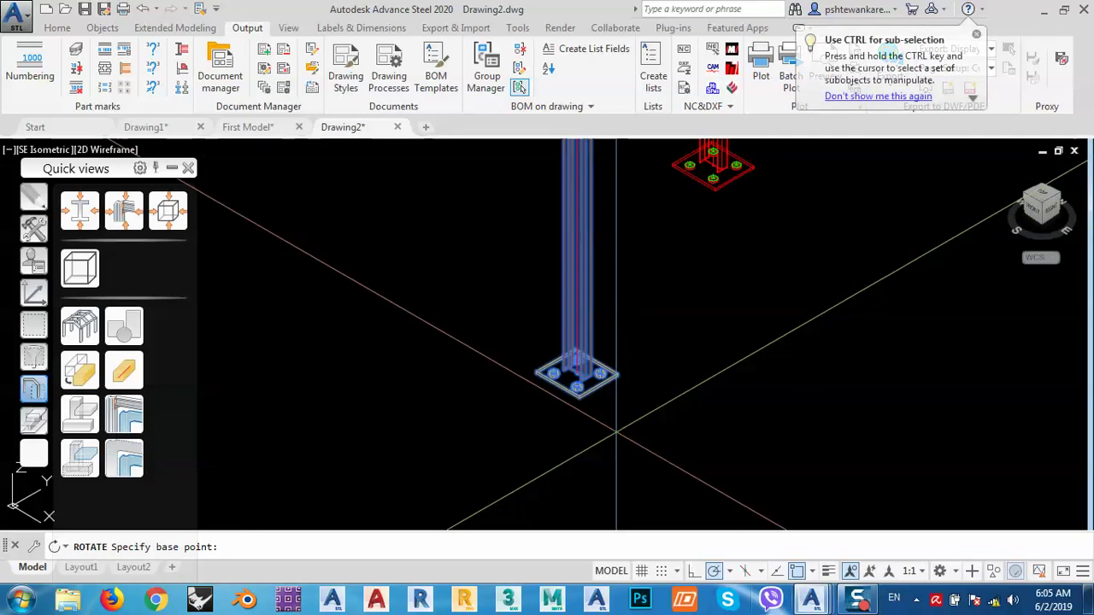
{"action": "left_click", "coordinate": [574, 380]}
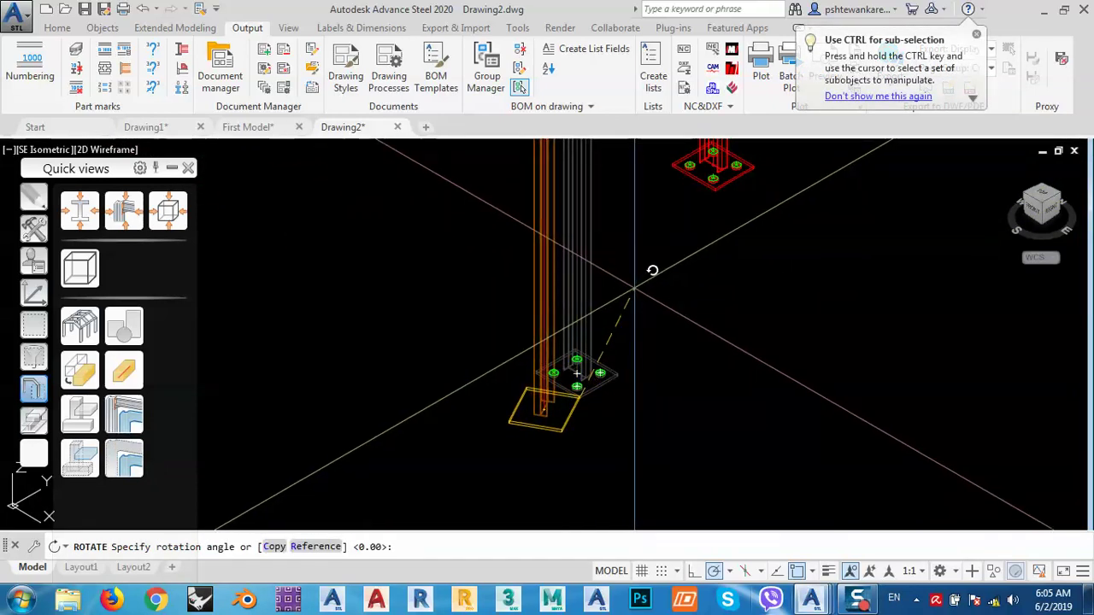
{"action": "type", "text": "180"}
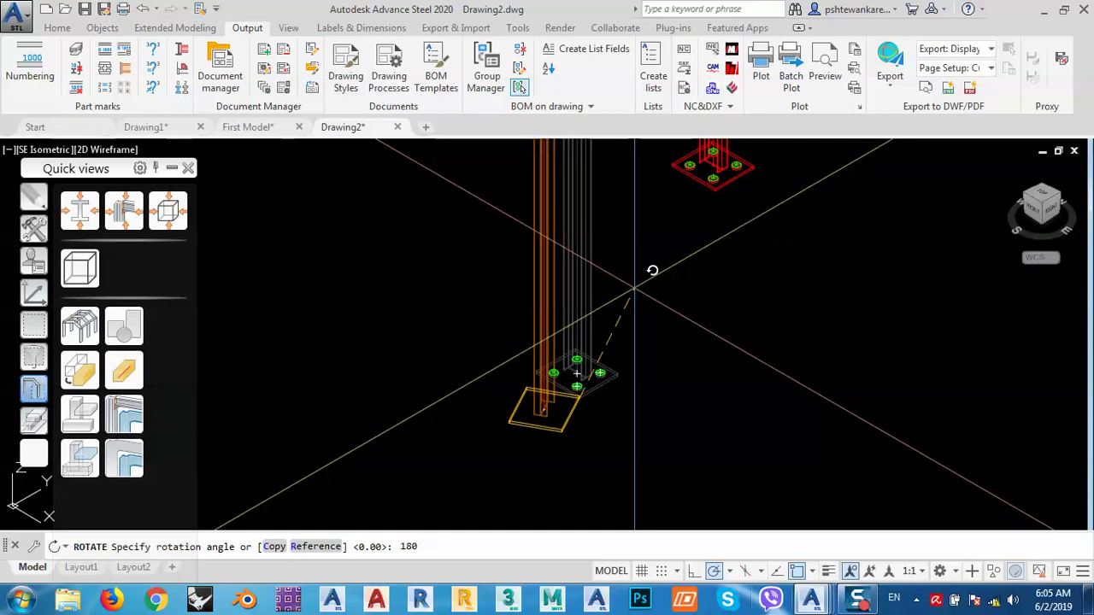
{"action": "key", "text": "Return"}
Clear the red marking from the second pasted column.
{"action": "scroll", "coordinate": [655, 385], "scroll_direction": "down", "scroll_amount": 3}
{"action": "middle_click_drag", "start_coordinate": [655, 385], "coordinate": [674, 457]}
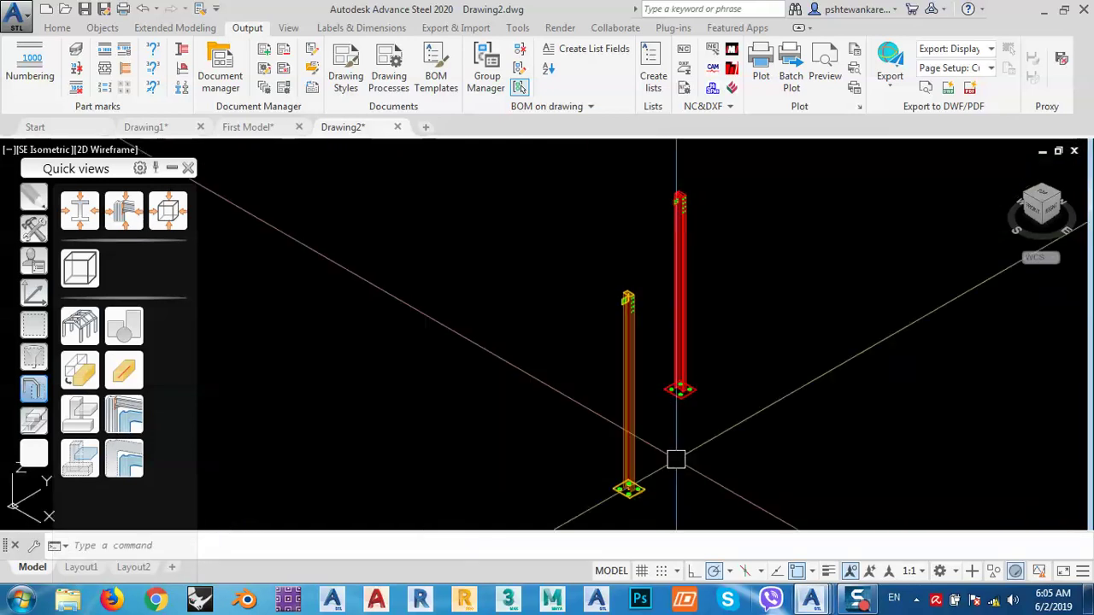
{"action": "scroll", "coordinate": [637, 286], "scroll_direction": "up", "scroll_amount": 5}
{"action": "scroll", "coordinate": [637, 285], "scroll_direction": "down", "scroll_amount": 4}
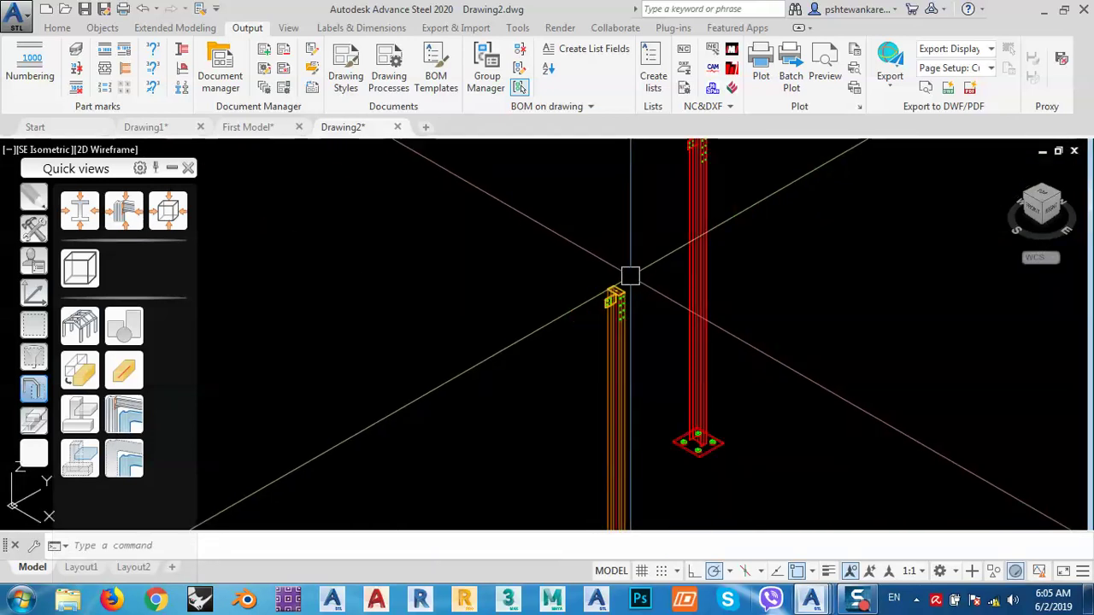
{"action": "left_click", "coordinate": [36, 325]}
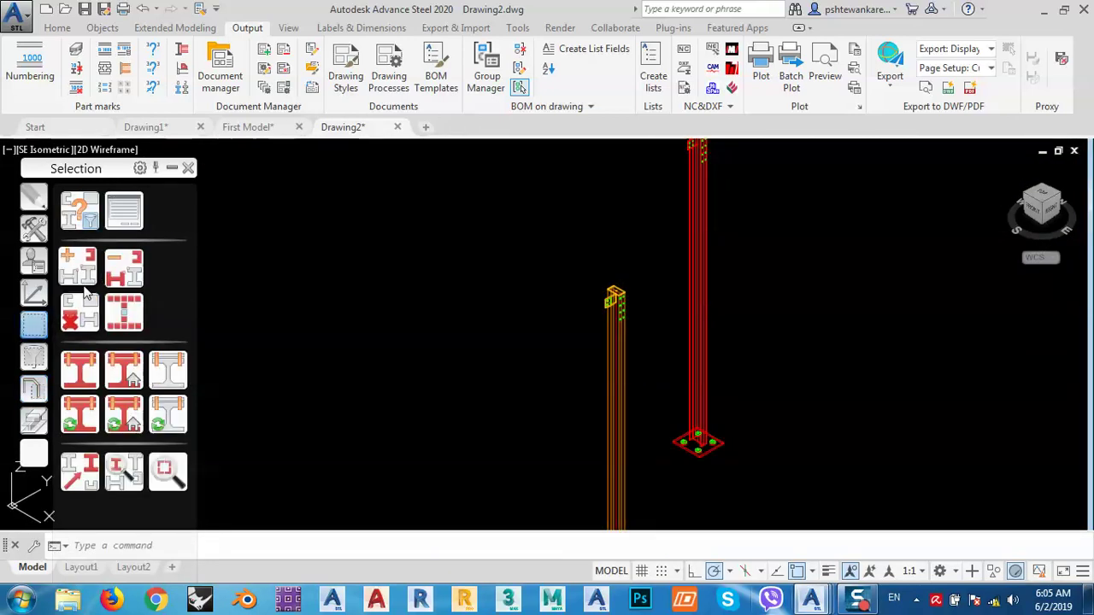
{"action": "scroll", "coordinate": [312, 322], "scroll_direction": "down", "scroll_amount": 2}
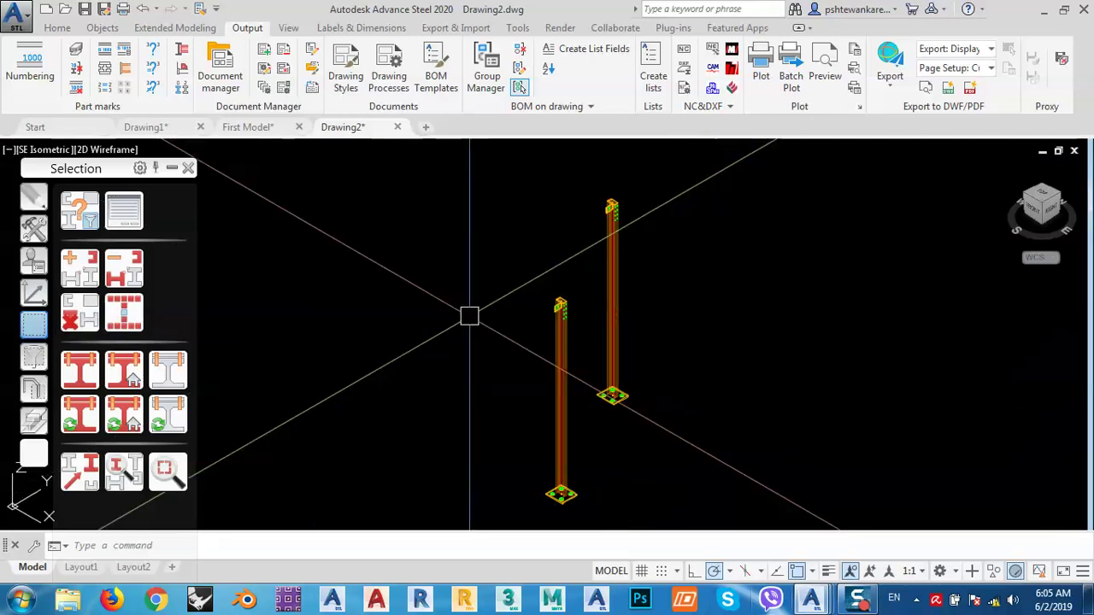
Move the rotated column onto the second pasted column, matching the corners of their base plates.
{"action": "left_click", "coordinate": [597, 257]}
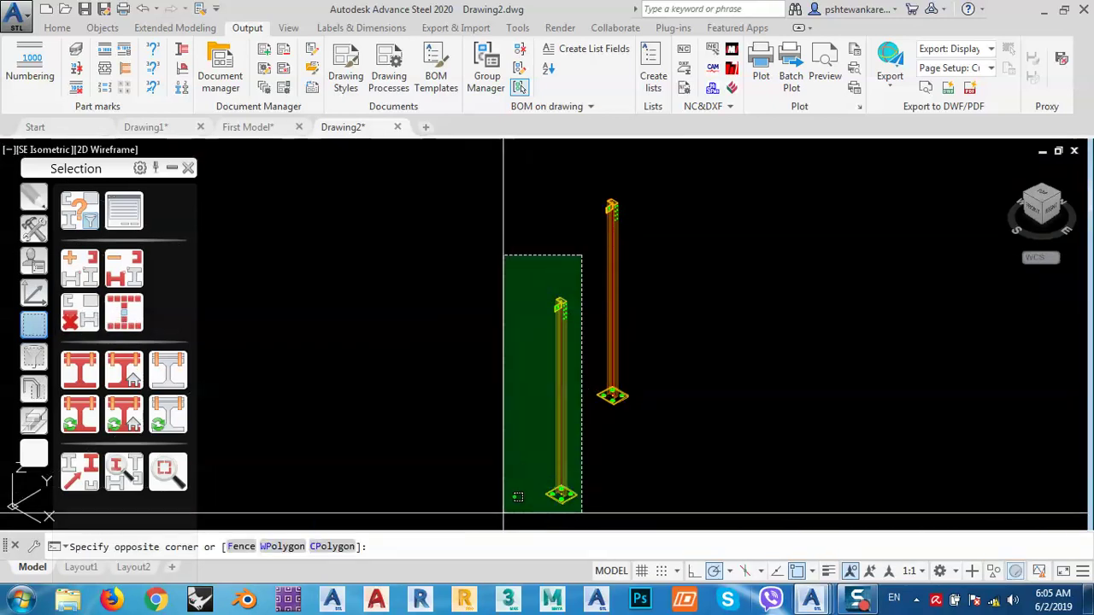
{"action": "left_click", "coordinate": [503, 523]}
{"action": "type", "text": "m"}
{"action": "key", "text": "Return"}
{"action": "scroll", "coordinate": [560, 494], "scroll_direction": "up", "scroll_amount": 6}
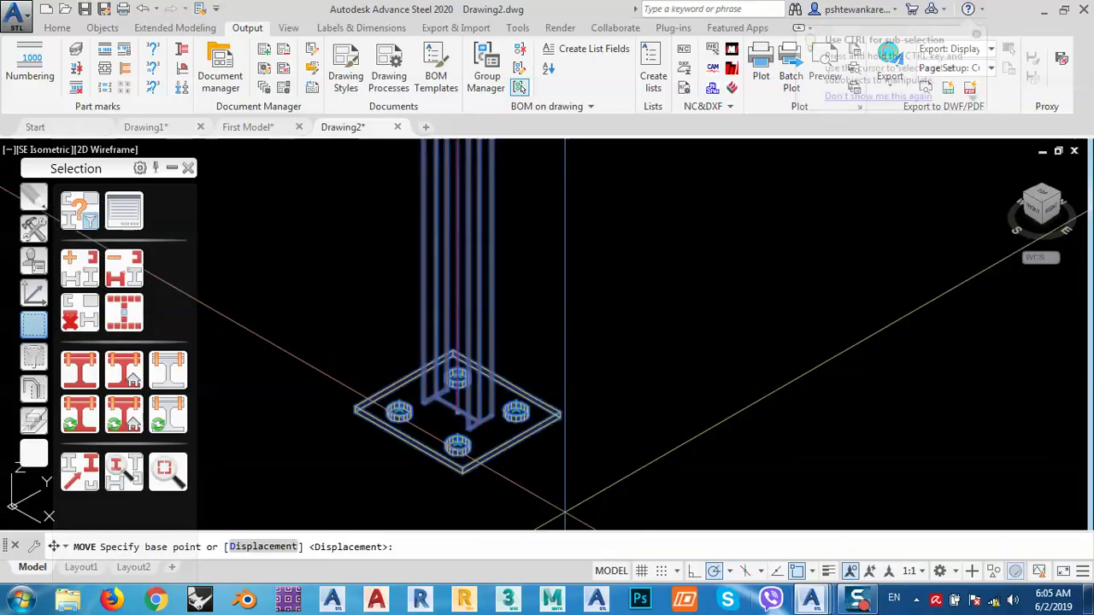
{"action": "left_click", "coordinate": [504, 438]}
{"action": "scroll", "coordinate": [517, 411], "scroll_direction": "down", "scroll_amount": 4}
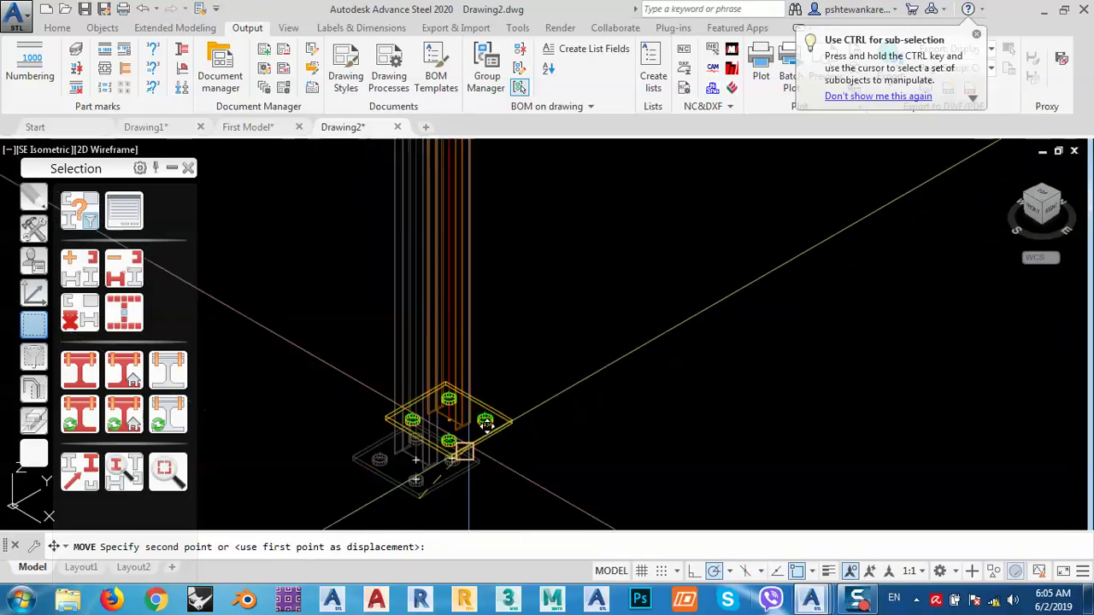
{"action": "scroll", "coordinate": [521, 391], "scroll_direction": "up", "scroll_amount": 2}
{"action": "scroll", "coordinate": [495, 367], "scroll_direction": "down", "scroll_amount": 2}
{"action": "scroll", "coordinate": [490, 329], "scroll_direction": "up", "scroll_amount": 4}
{"action": "scroll", "coordinate": [490, 329], "scroll_direction": "up", "scroll_amount": 8}
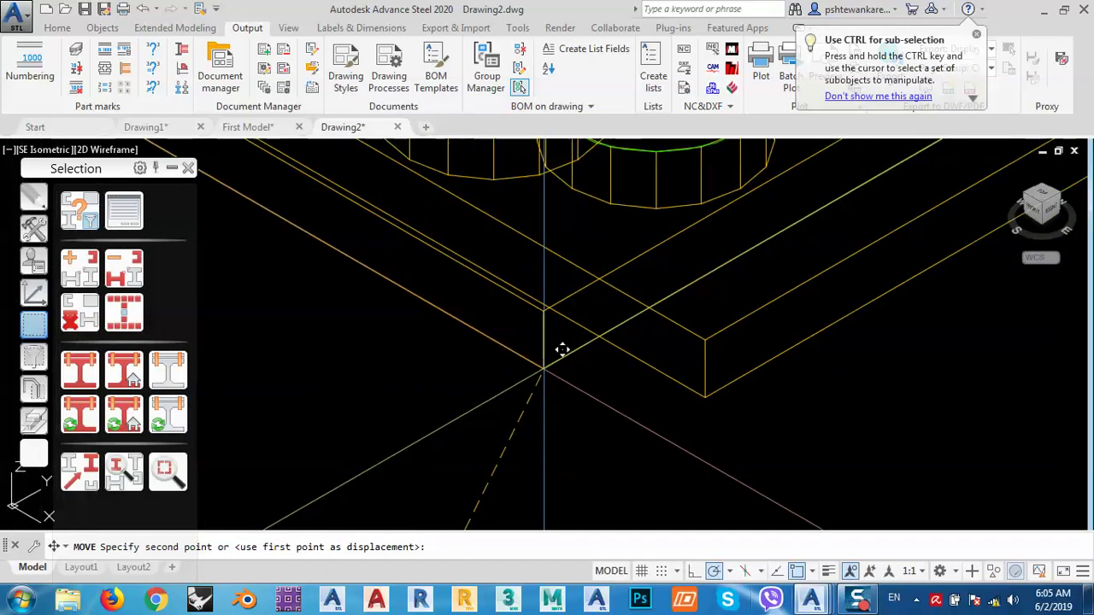
{"action": "left_click", "coordinate": [723, 378]}
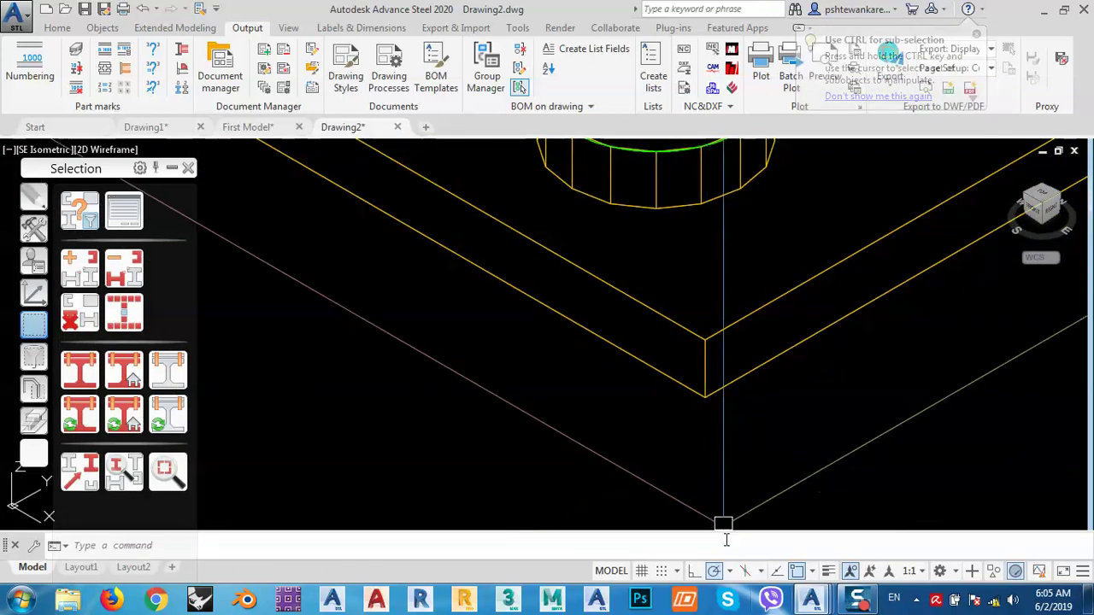
Inspect the overlaid columns' side plate, bolts, top plate and base plate in the SE isometric and right views.
{"action": "scroll", "coordinate": [718, 496], "scroll_direction": "down", "scroll_amount": 8}
{"action": "scroll", "coordinate": [768, 450], "scroll_direction": "up", "scroll_amount": 5}
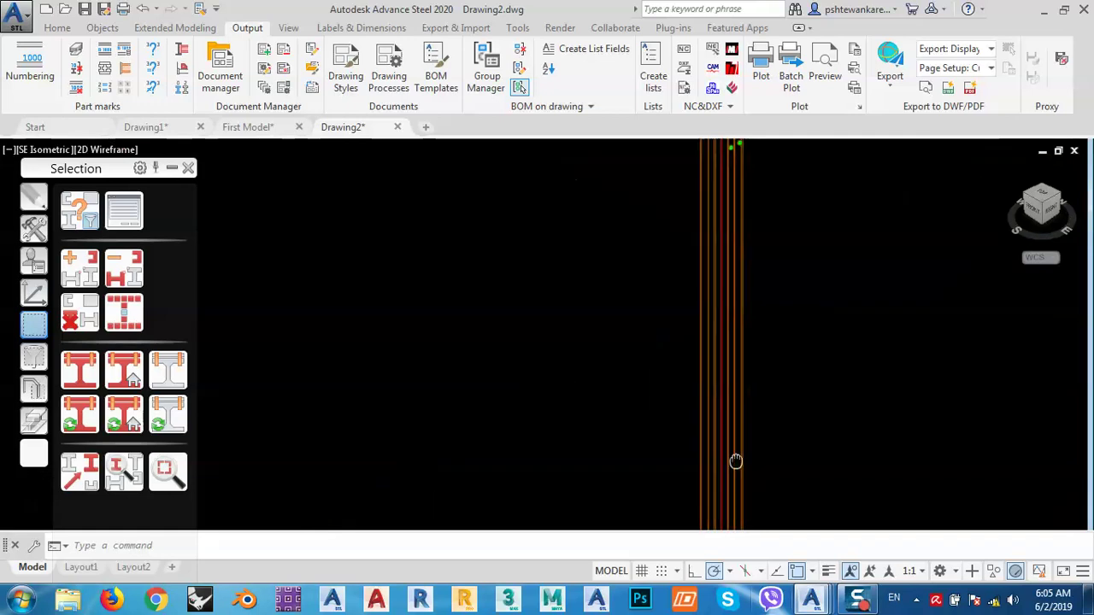
{"action": "scroll", "coordinate": [706, 273], "scroll_direction": "down", "scroll_amount": 5}
{"action": "scroll", "coordinate": [683, 259], "scroll_direction": "up", "scroll_amount": 6}
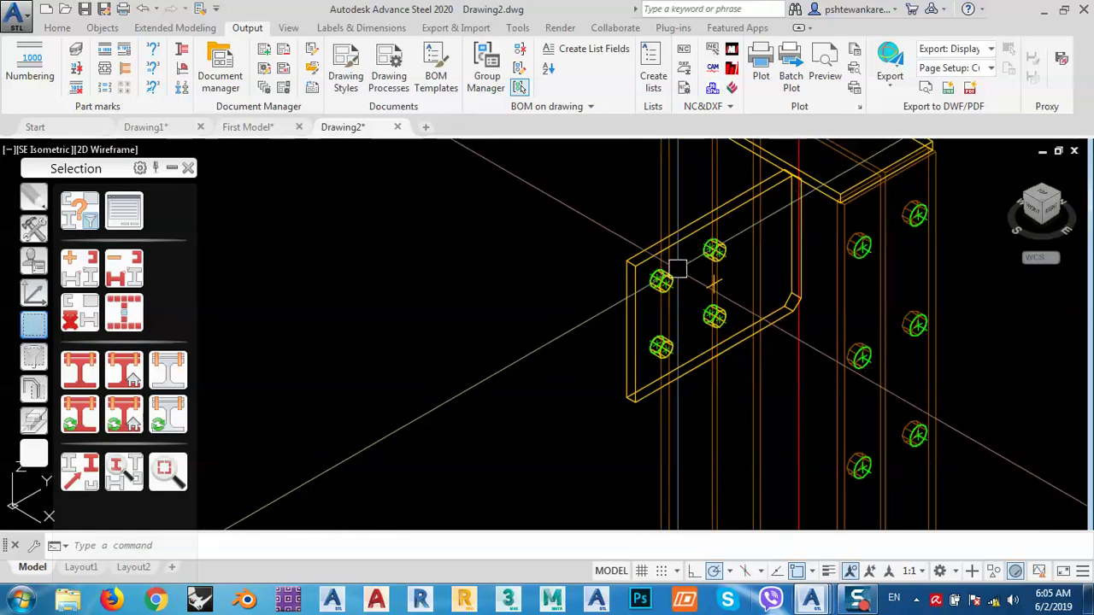
{"action": "left_click", "coordinate": [1053, 210]}
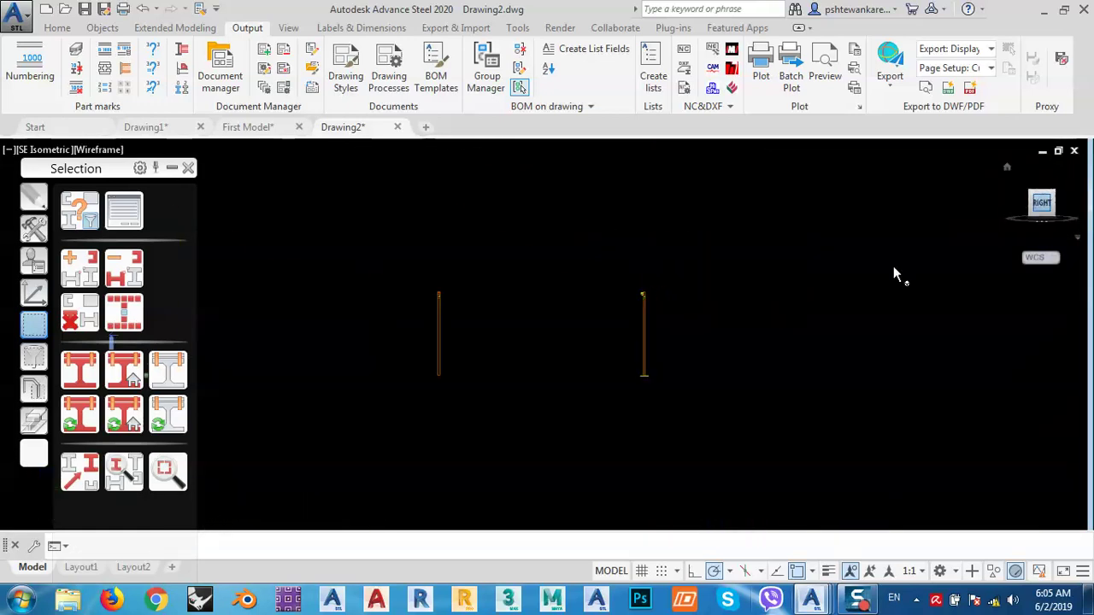
{"action": "scroll", "coordinate": [643, 294], "scroll_direction": "up", "scroll_amount": 3}
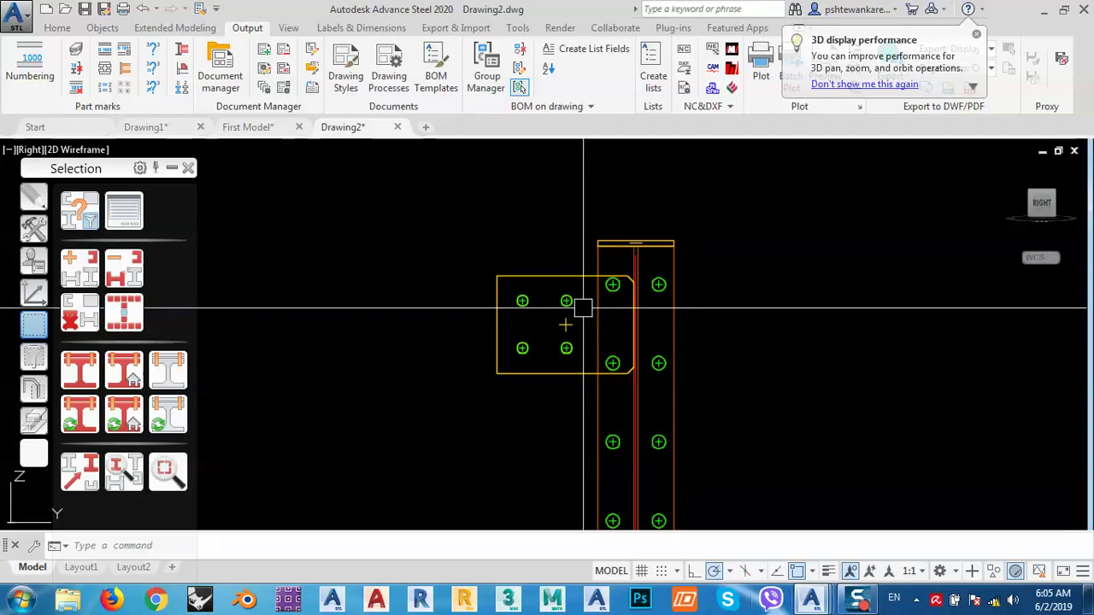
{"action": "scroll", "coordinate": [526, 323], "scroll_direction": "up", "scroll_amount": 2}
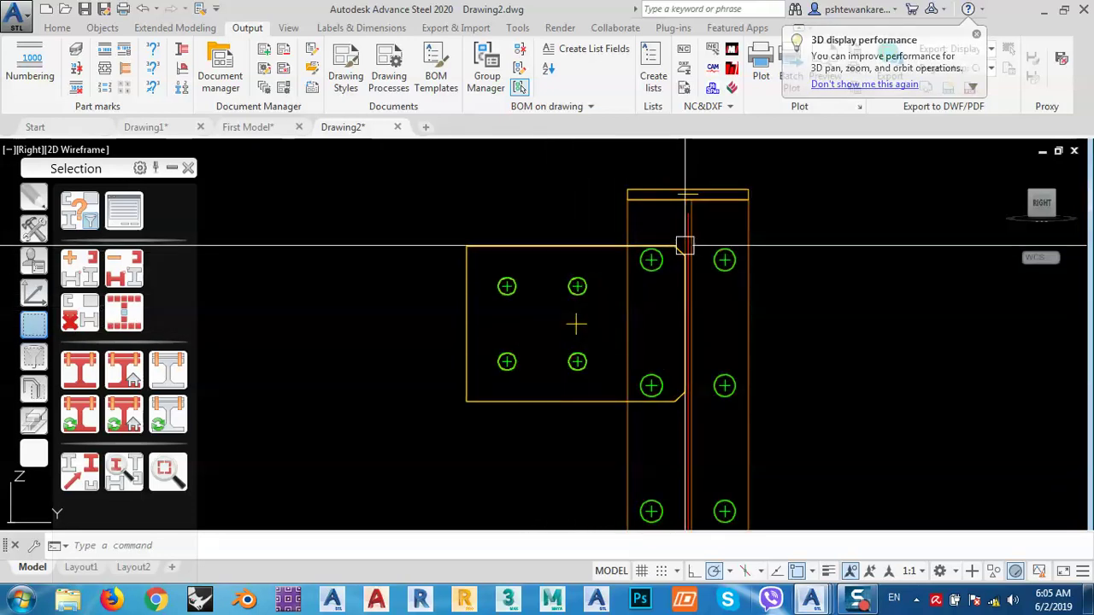
{"action": "scroll", "coordinate": [689, 196], "scroll_direction": "up", "scroll_amount": 3}
{"action": "scroll", "coordinate": [688, 196], "scroll_direction": "down", "scroll_amount": 8}
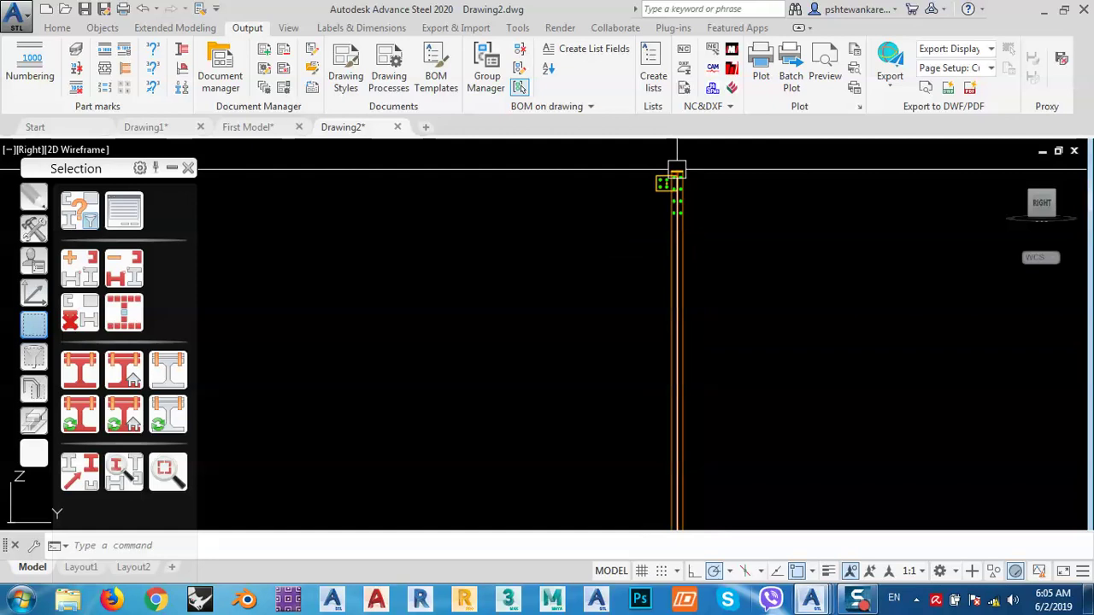
{"action": "scroll", "coordinate": [671, 502], "scroll_direction": "up", "scroll_amount": 9}
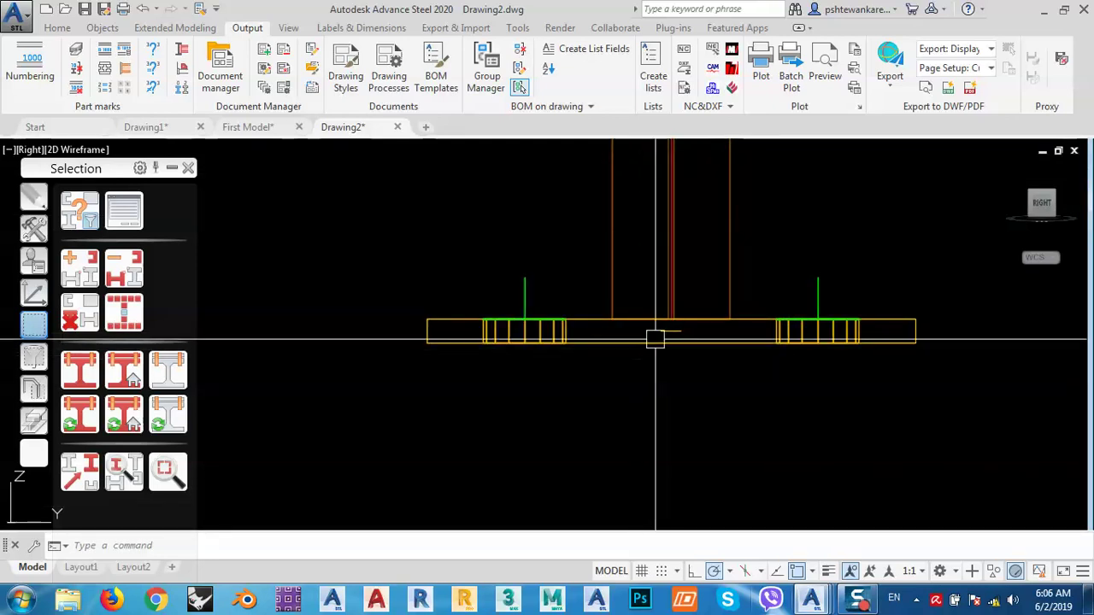
Examine the overlaid columns' base plates and anchor holes in the front view.
{"action": "left_click", "coordinate": [1025, 201]}
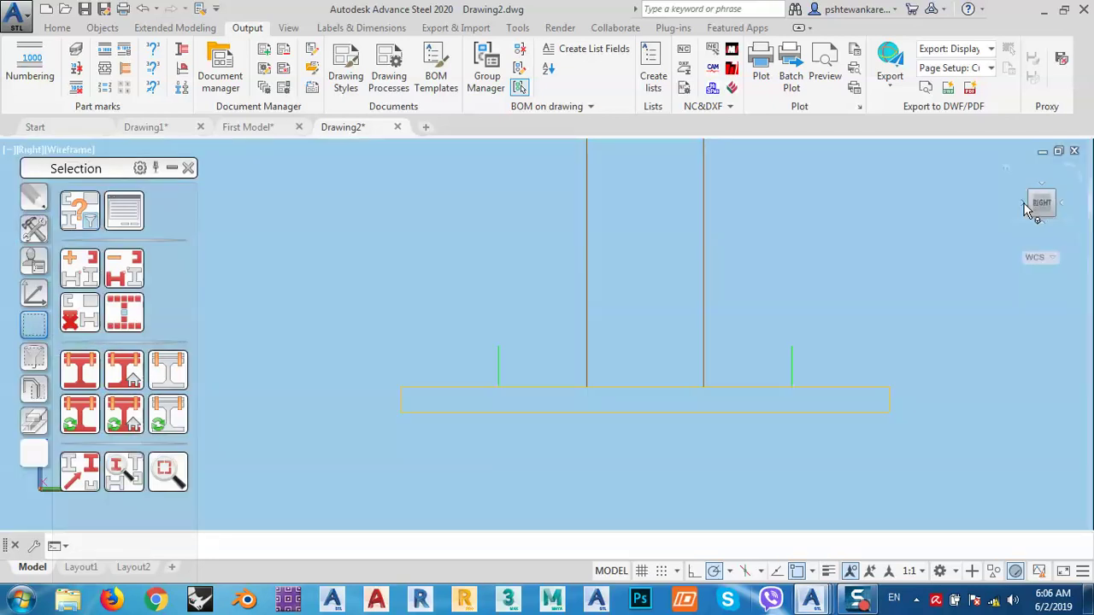
{"action": "scroll", "coordinate": [675, 380], "scroll_direction": "up", "scroll_amount": 6}
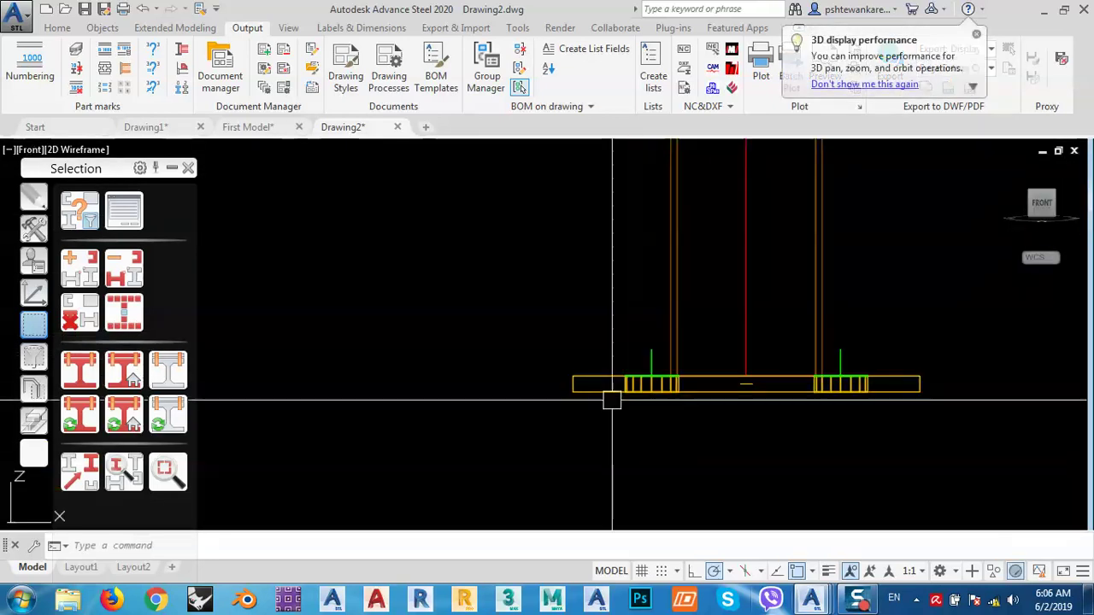
{"action": "scroll", "coordinate": [692, 385], "scroll_direction": "up", "scroll_amount": 2}
{"action": "scroll", "coordinate": [693, 384], "scroll_direction": "up", "scroll_amount": 3}
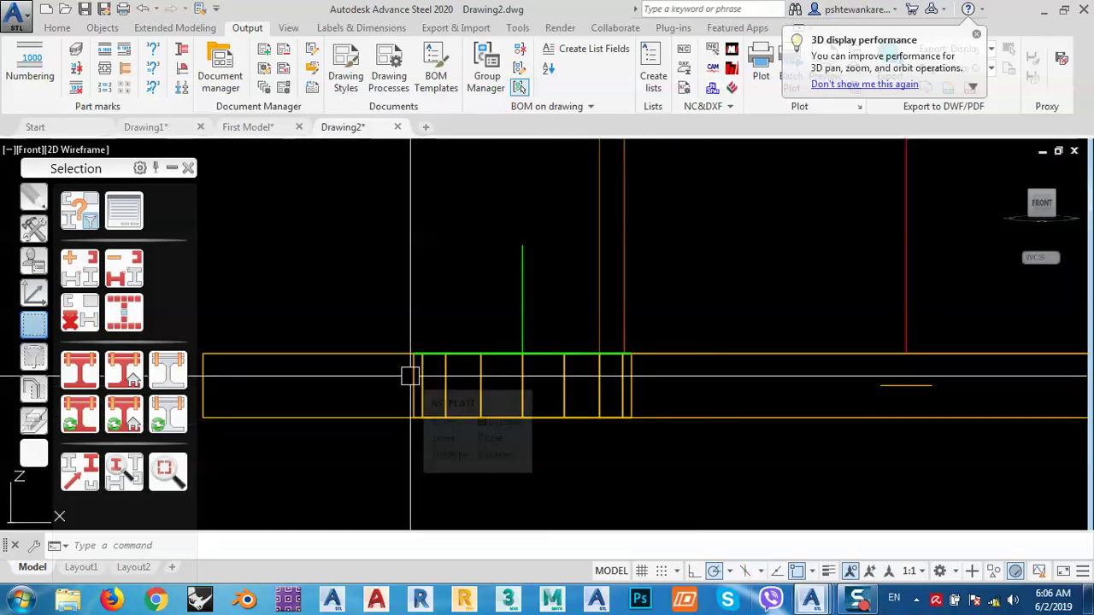
{"action": "scroll", "coordinate": [409, 374], "scroll_direction": "down", "scroll_amount": 3}
{"action": "middle_click_drag", "start_coordinate": [559, 283], "coordinate": [691, 429]}
{"action": "scroll", "coordinate": [689, 435], "scroll_direction": "down", "scroll_amount": 6}
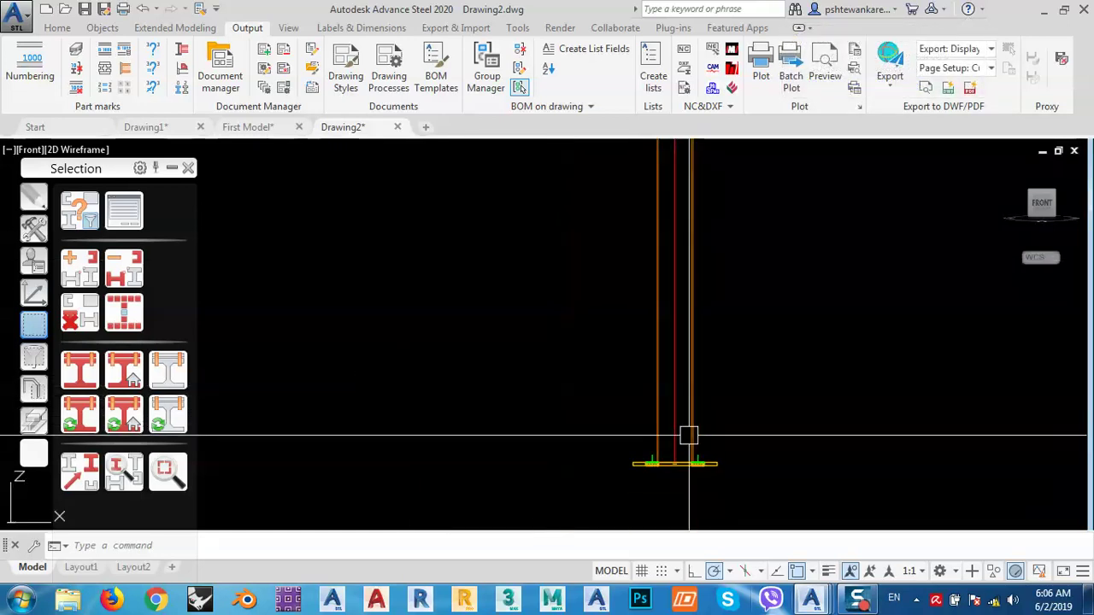
Examine the overlaid columns' top plate, side plate and bolt holes in the front view.
{"action": "middle_click_drag", "start_coordinate": [721, 231], "coordinate": [735, 444]}
{"action": "middle_click_drag", "start_coordinate": [732, 222], "coordinate": [741, 453]}
{"action": "middle_click_drag", "start_coordinate": [727, 230], "coordinate": [732, 393]}
{"action": "scroll", "coordinate": [727, 264], "scroll_direction": "up", "scroll_amount": 6}
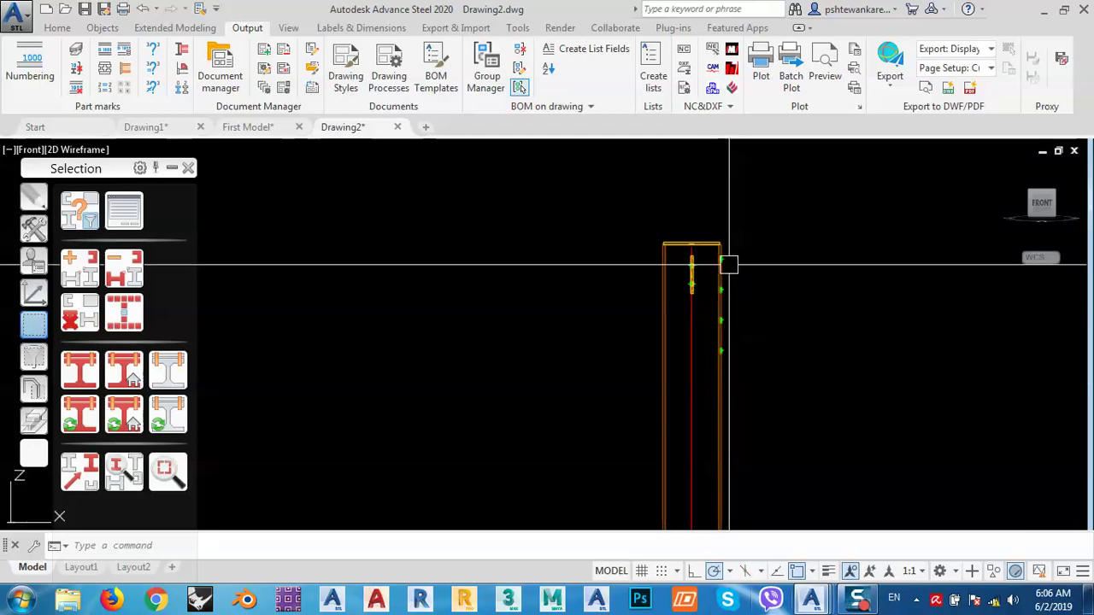
{"action": "scroll", "coordinate": [636, 203], "scroll_direction": "up", "scroll_amount": 4}
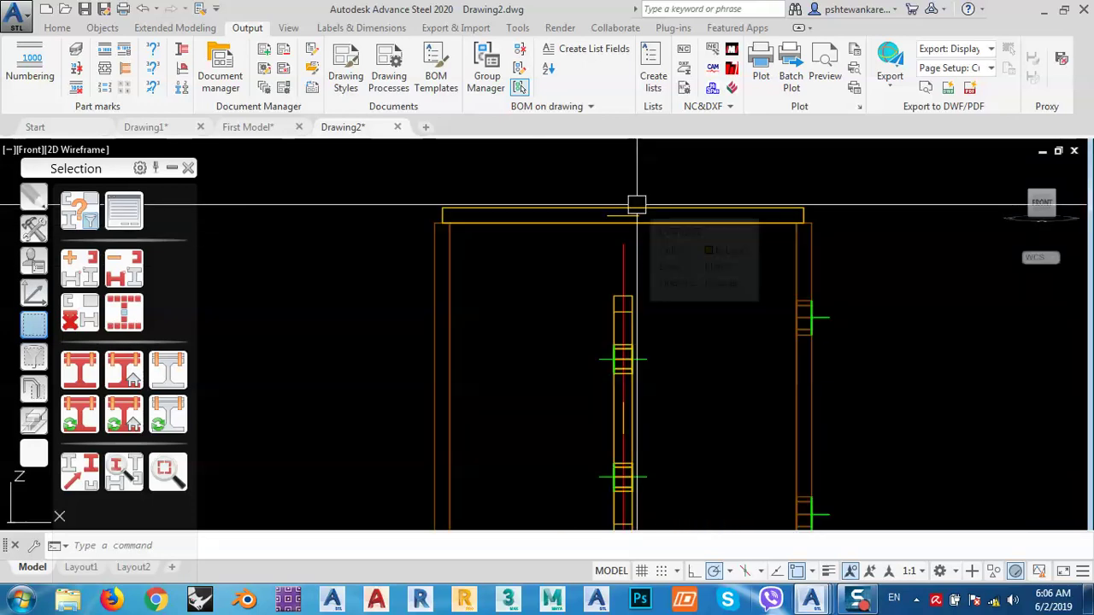
{"action": "scroll", "coordinate": [643, 188], "scroll_direction": "down", "scroll_amount": 2}
{"action": "scroll", "coordinate": [644, 188], "scroll_direction": "down", "scroll_amount": 2}
{"action": "scroll", "coordinate": [633, 220], "scroll_direction": "up", "scroll_amount": 6}
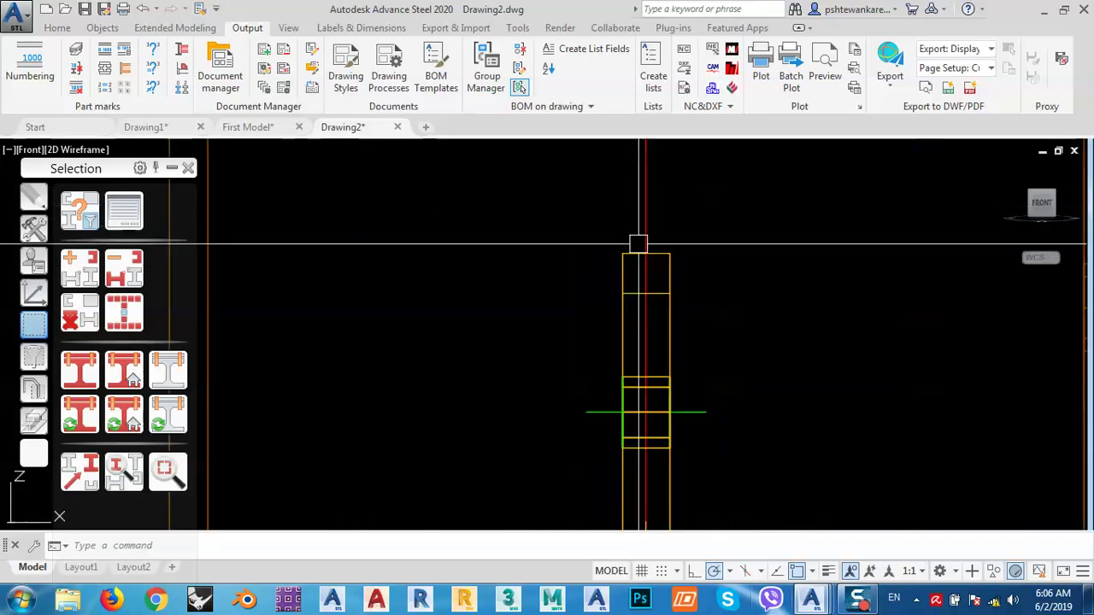
{"action": "middle_click_drag", "start_coordinate": [678, 269], "coordinate": [658, 183]}
{"action": "scroll", "coordinate": [658, 183], "scroll_direction": "down", "scroll_amount": 2}
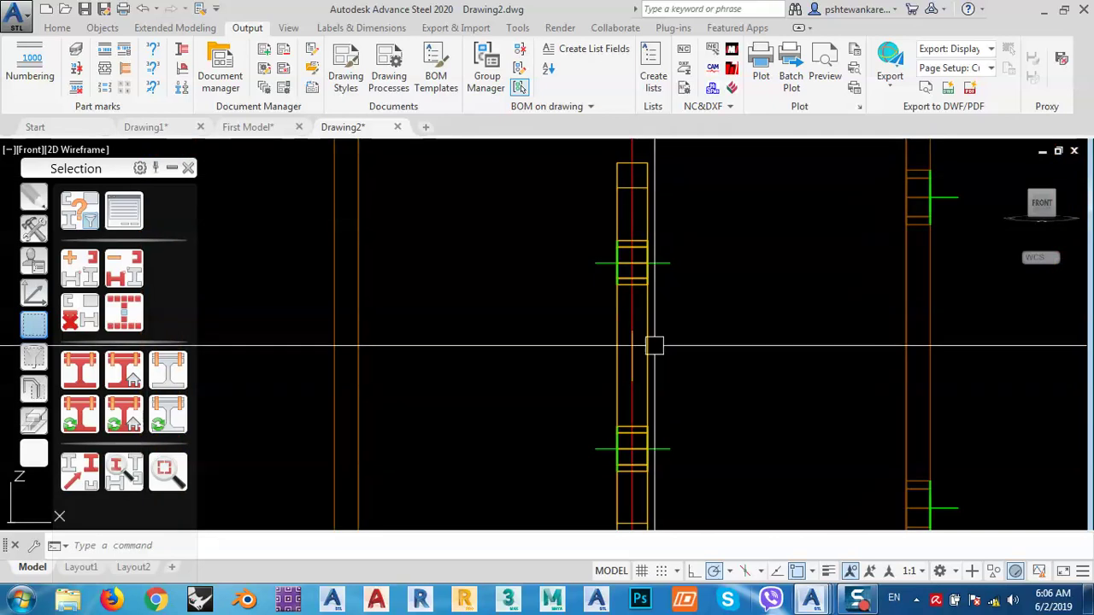
{"action": "left_click", "coordinate": [634, 369]}
{"action": "key", "text": "Escape"}
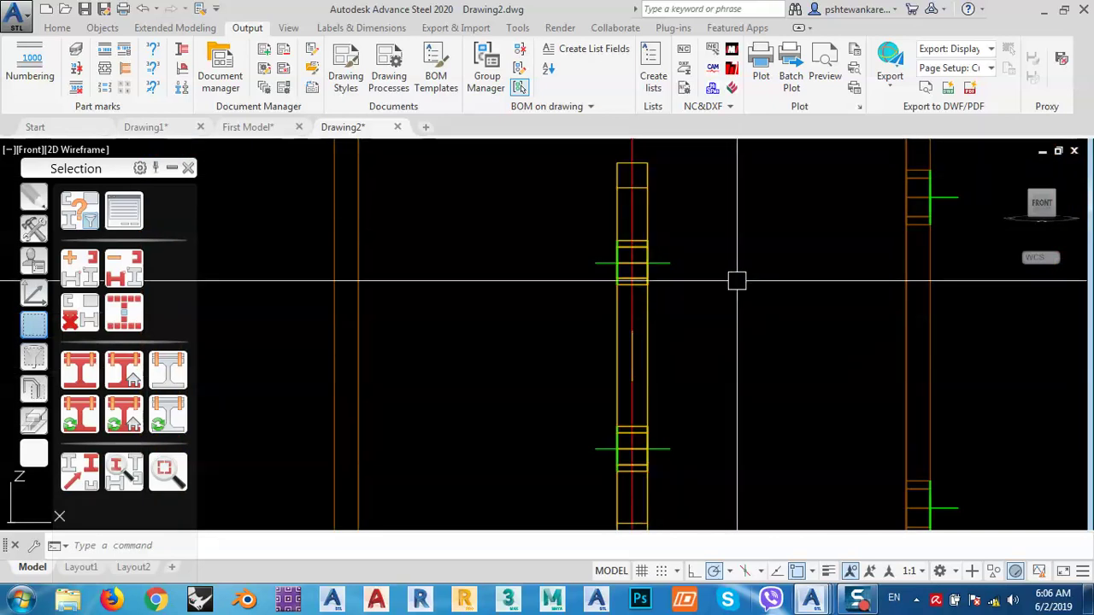
{"action": "scroll", "coordinate": [718, 299], "scroll_direction": "up", "scroll_amount": 5}
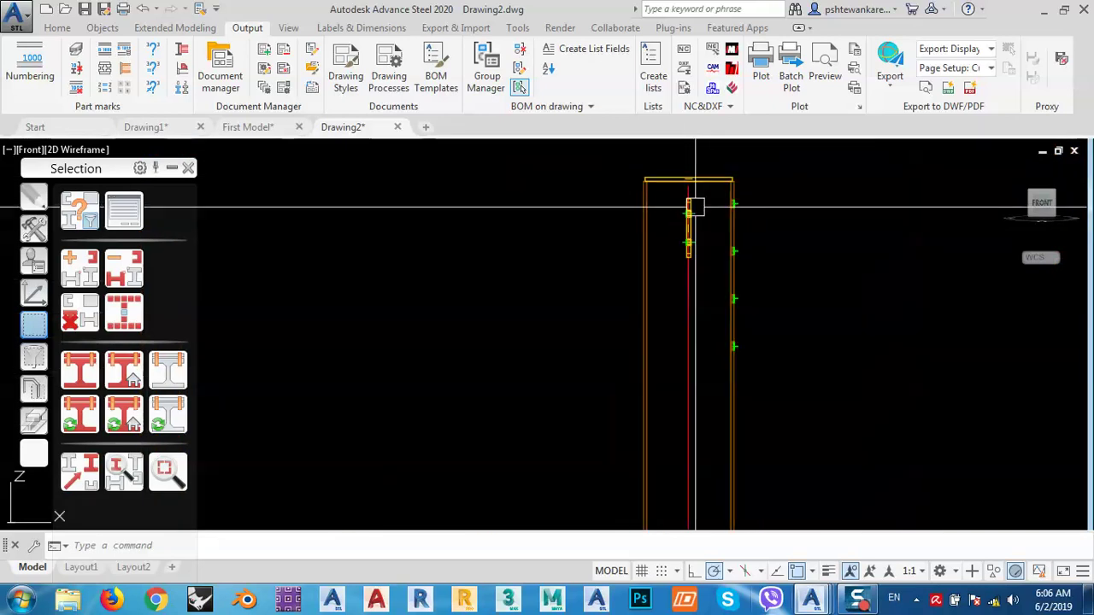
Switch to the First Model drawing and display its two isolated columns in the Conceptual visual style.
{"action": "left_click", "coordinate": [232, 127]}
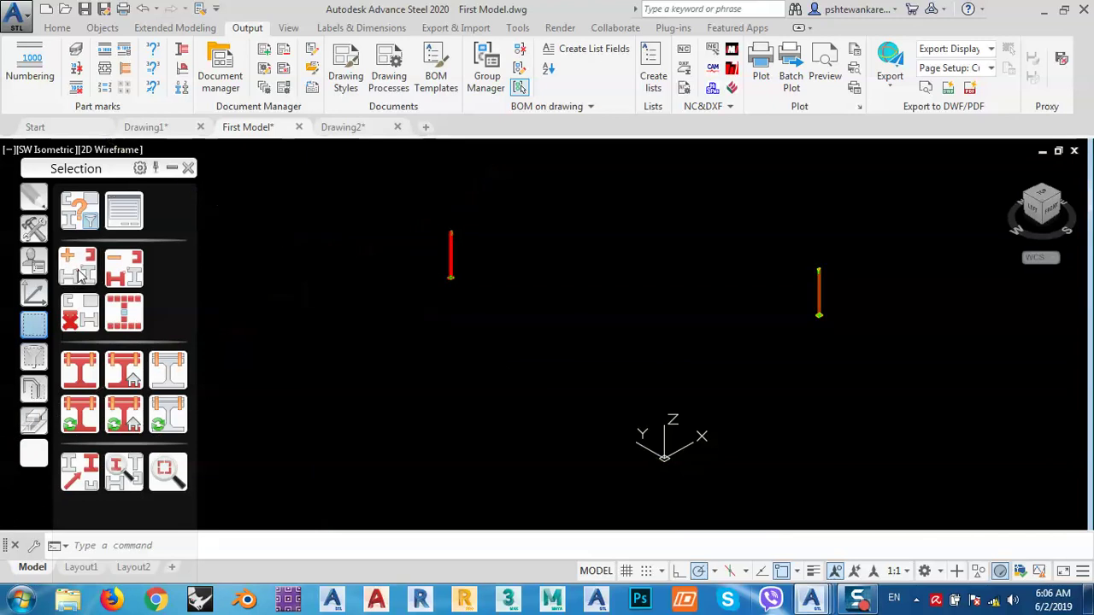
{"action": "scroll", "coordinate": [425, 215], "scroll_direction": "up", "scroll_amount": 8}
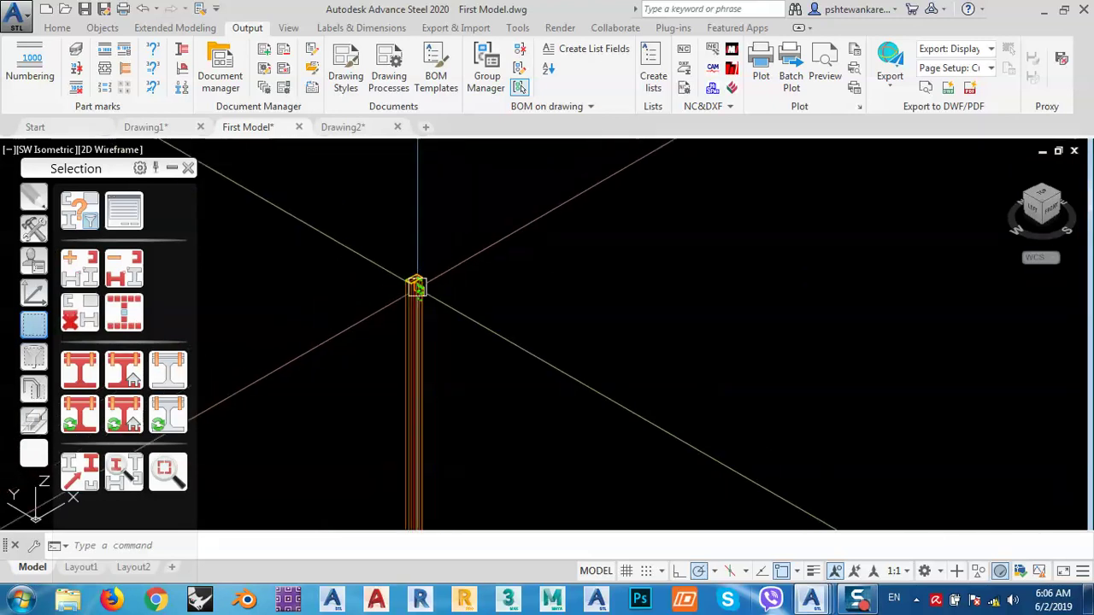
{"action": "scroll", "coordinate": [510, 244], "scroll_direction": "down", "scroll_amount": 5}
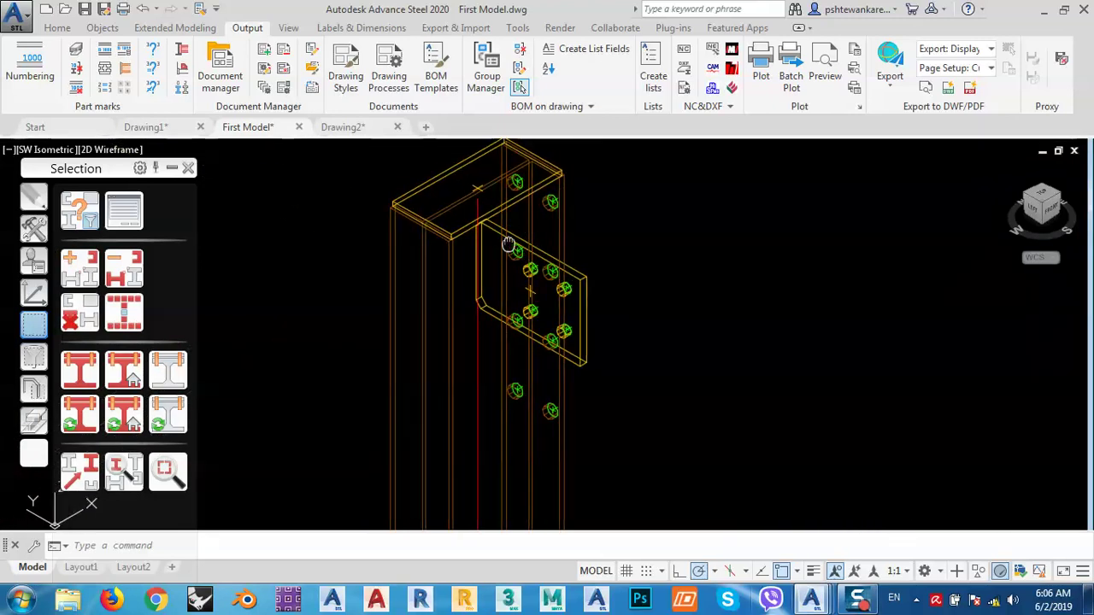
{"action": "scroll", "coordinate": [568, 242], "scroll_direction": "down", "scroll_amount": 10}
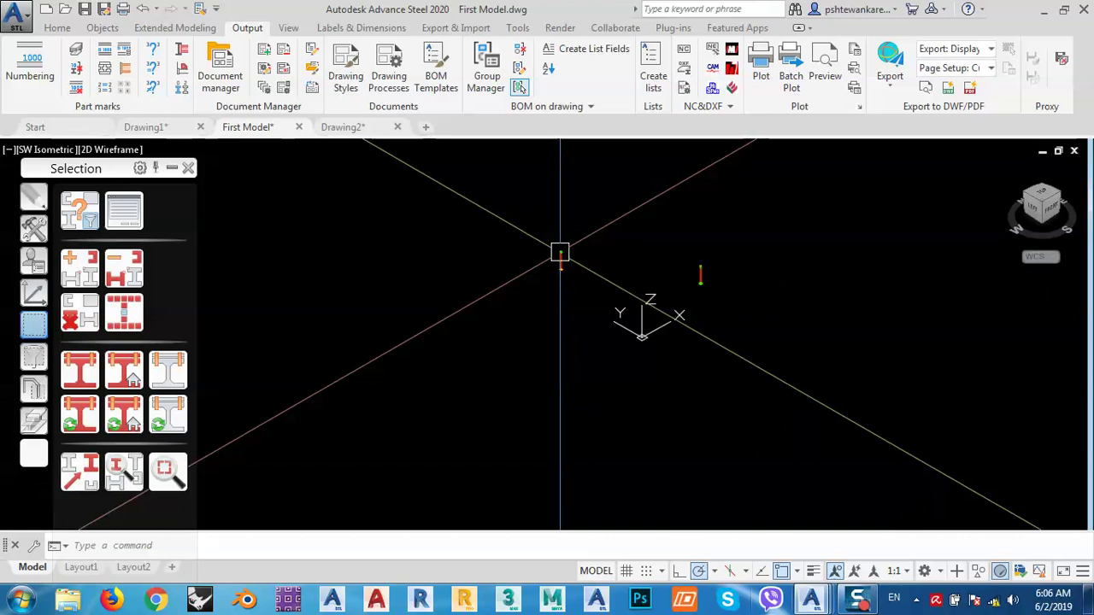
{"action": "scroll", "coordinate": [701, 256], "scroll_direction": "up", "scroll_amount": 6}
{"action": "scroll", "coordinate": [712, 236], "scroll_direction": "up", "scroll_amount": 10}
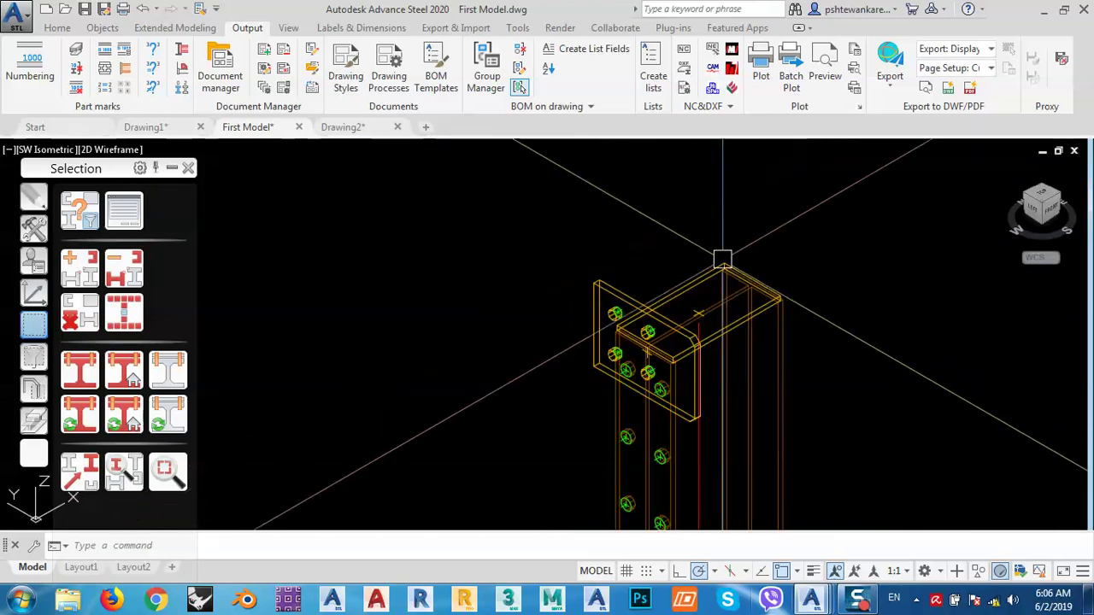
{"action": "left_click", "coordinate": [116, 150]}
{"action": "left_click", "coordinate": [166, 210]}
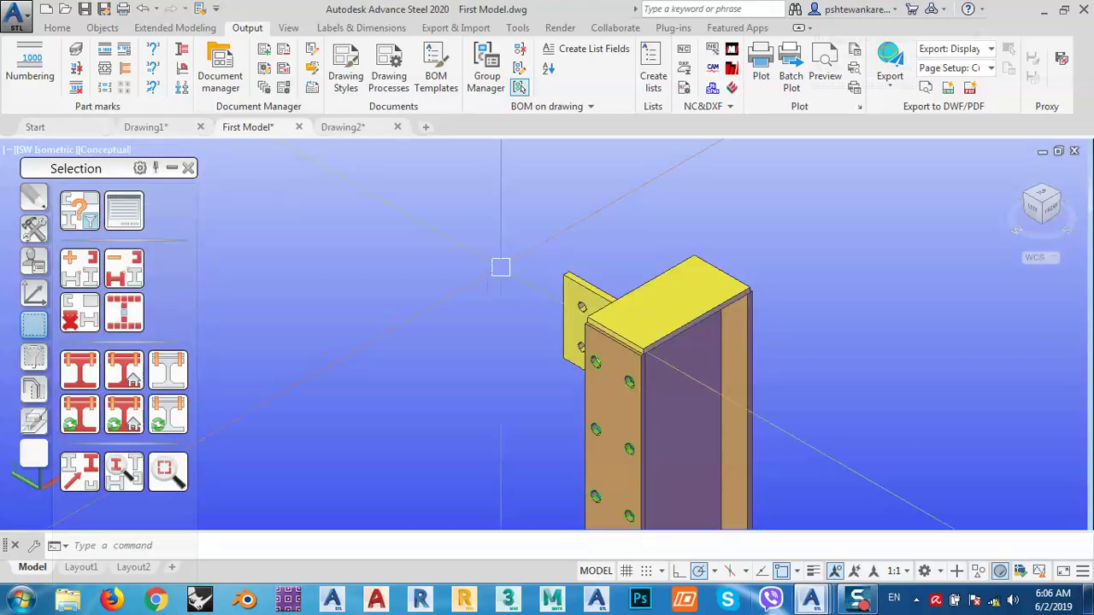
Check the section and material properties of the IPE240 column with holes in its outer flange, leaving them as they are.
{"action": "scroll", "coordinate": [501, 268], "scroll_direction": "down", "scroll_amount": 4}
{"action": "scroll", "coordinate": [570, 254], "scroll_direction": "up", "scroll_amount": 4}
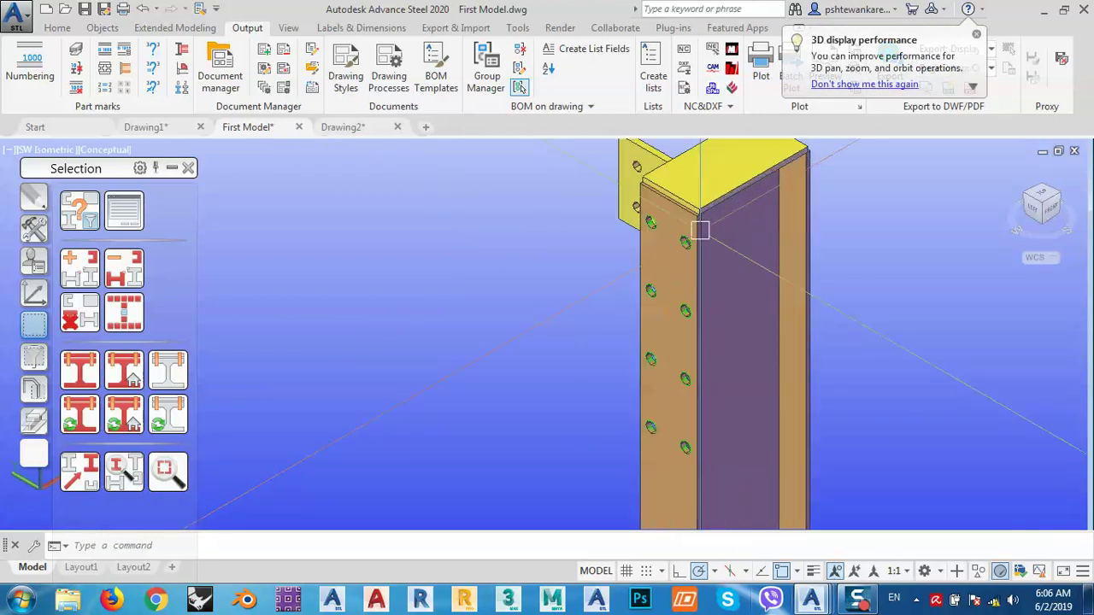
{"action": "scroll", "coordinate": [683, 263], "scroll_direction": "down", "scroll_amount": 3}
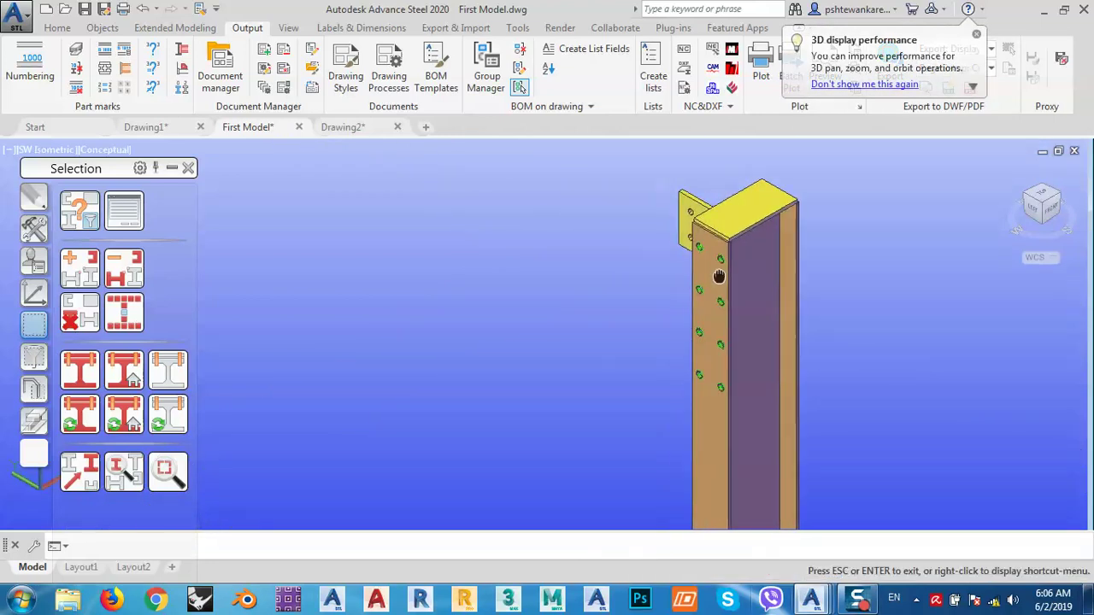
{"action": "double_click", "coordinate": [760, 448]}
{"action": "left_click", "coordinate": [393, 35]}
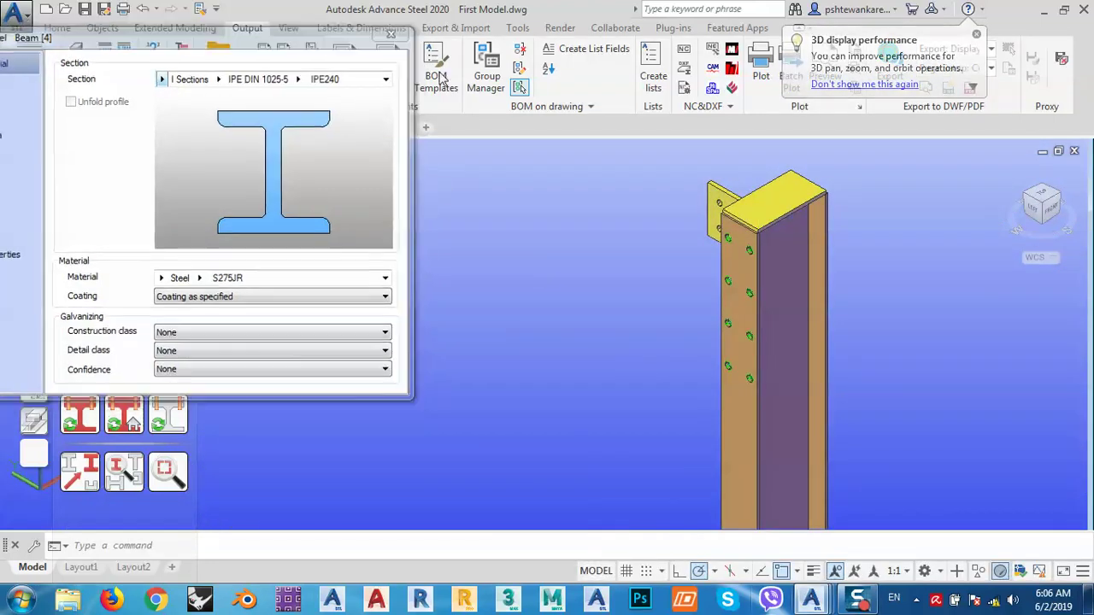
Examine the base plate and anchor holes of the isolated columns.
{"action": "scroll", "coordinate": [741, 241], "scroll_direction": "down", "scroll_amount": 5}
{"action": "scroll", "coordinate": [740, 400], "scroll_direction": "up", "scroll_amount": 6}
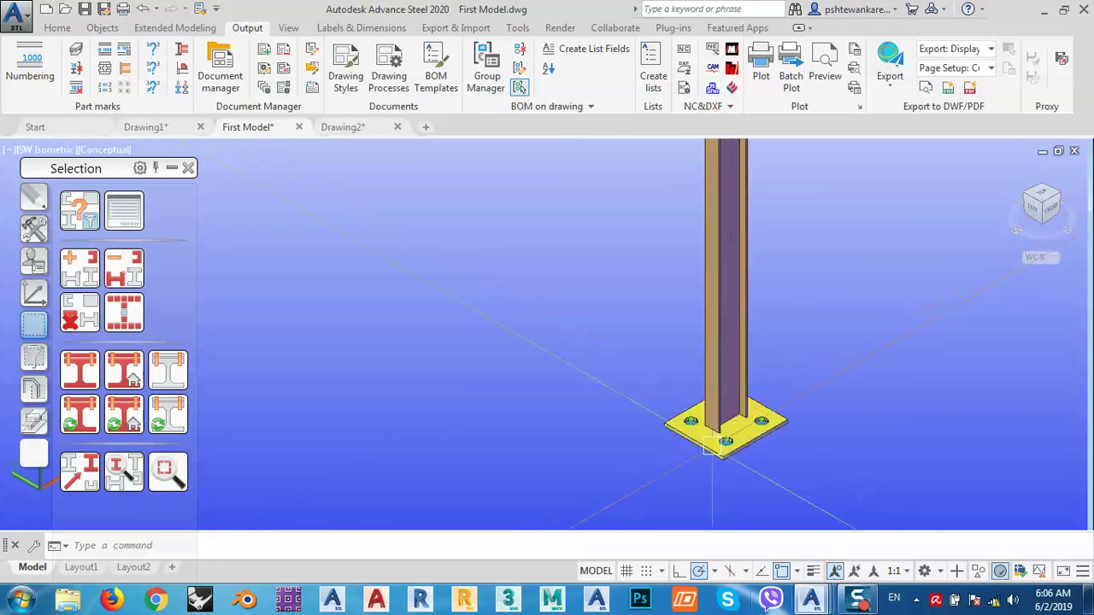
{"action": "scroll", "coordinate": [732, 338], "scroll_direction": "down", "scroll_amount": 6}
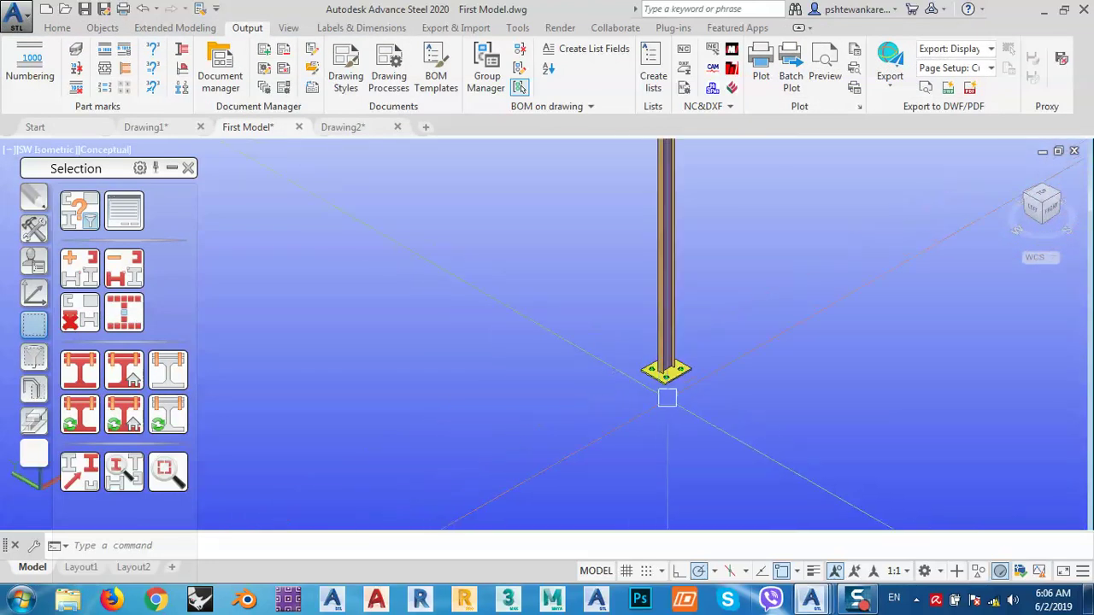
{"action": "scroll", "coordinate": [667, 398], "scroll_direction": "up", "scroll_amount": 3}
{"action": "scroll", "coordinate": [636, 227], "scroll_direction": "up", "scroll_amount": 2}
{"action": "scroll", "coordinate": [632, 431], "scroll_direction": "down", "scroll_amount": 7}
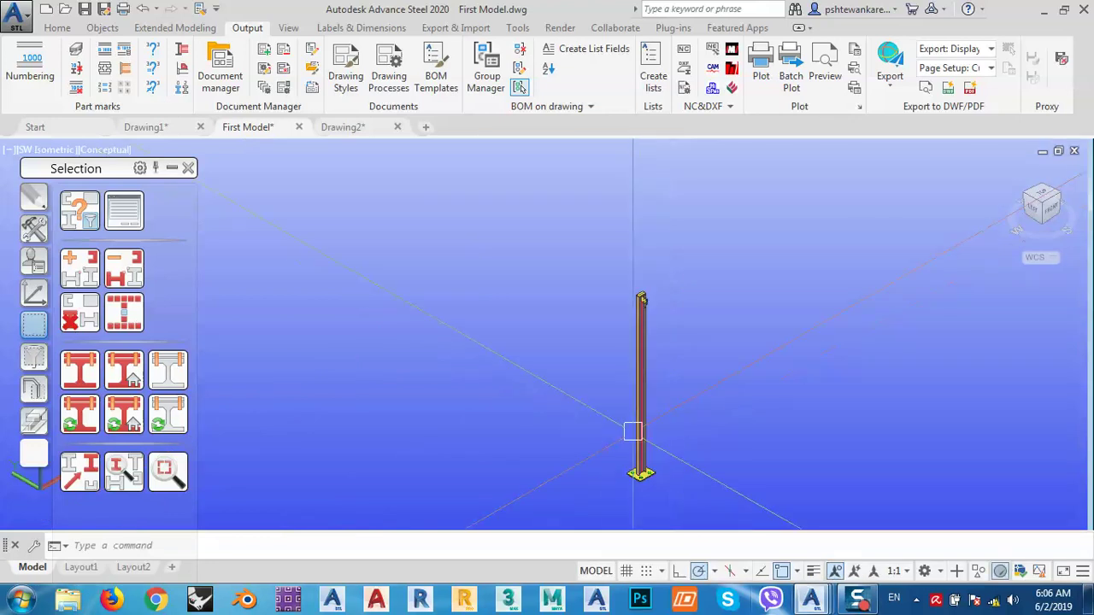
Compare the side plate and flange hole positions at the tops of the two columns from different angles.
{"action": "scroll", "coordinate": [642, 378], "scroll_direction": "up", "scroll_amount": 5}
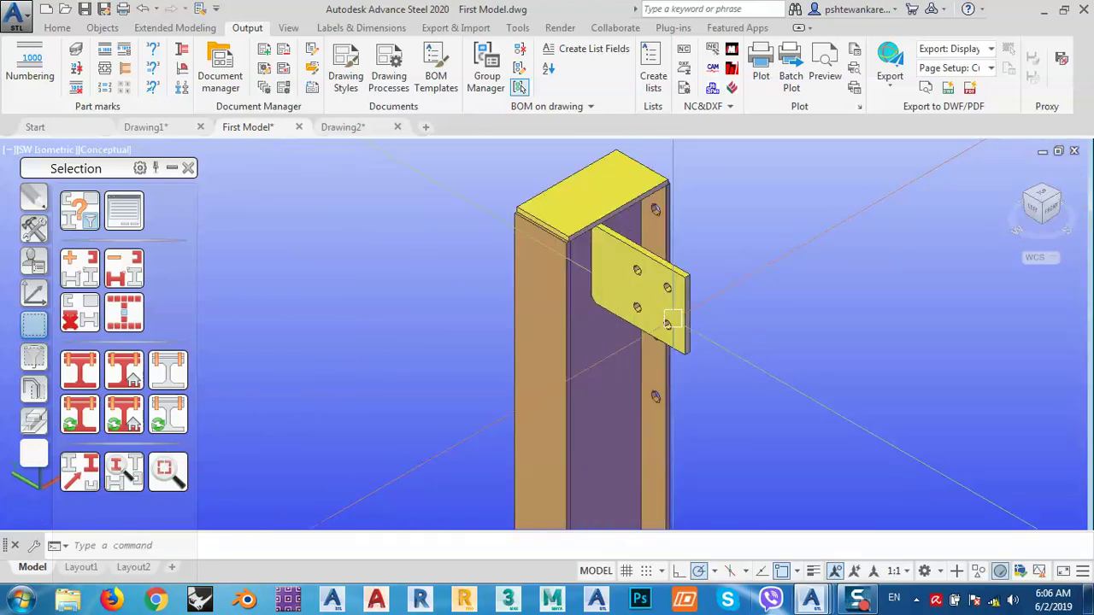
{"action": "scroll", "coordinate": [662, 265], "scroll_direction": "up", "scroll_amount": 3}
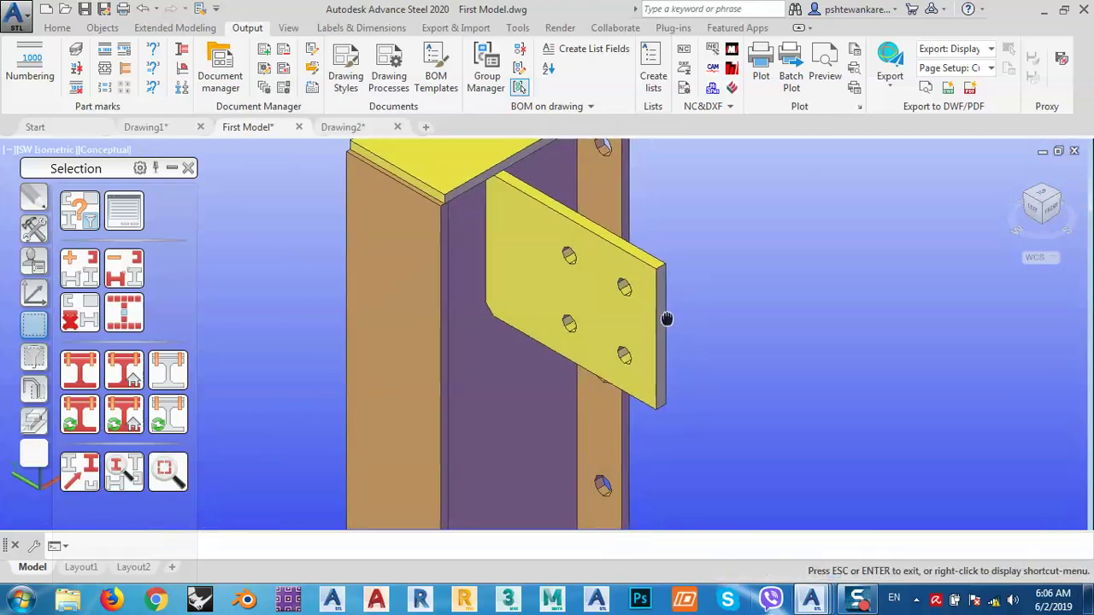
{"action": "middle_click_drag", "start_coordinate": [612, 351], "coordinate": [417, 378], "text": "shift"}
{"action": "scroll", "coordinate": [545, 226], "scroll_direction": "down", "scroll_amount": 5}
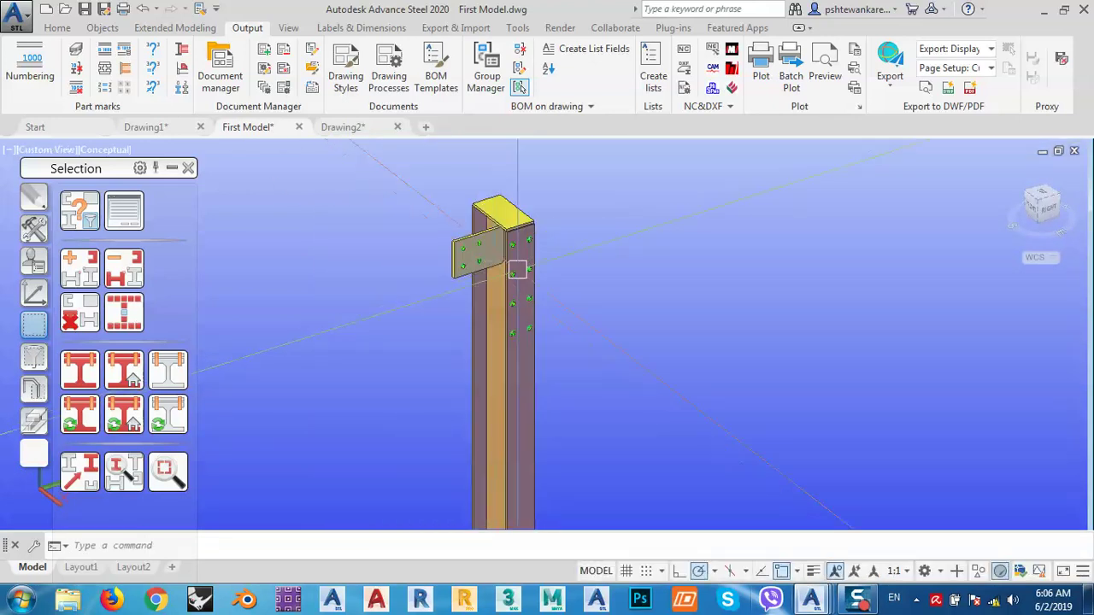
{"action": "scroll", "coordinate": [544, 227], "scroll_direction": "down", "scroll_amount": 4}
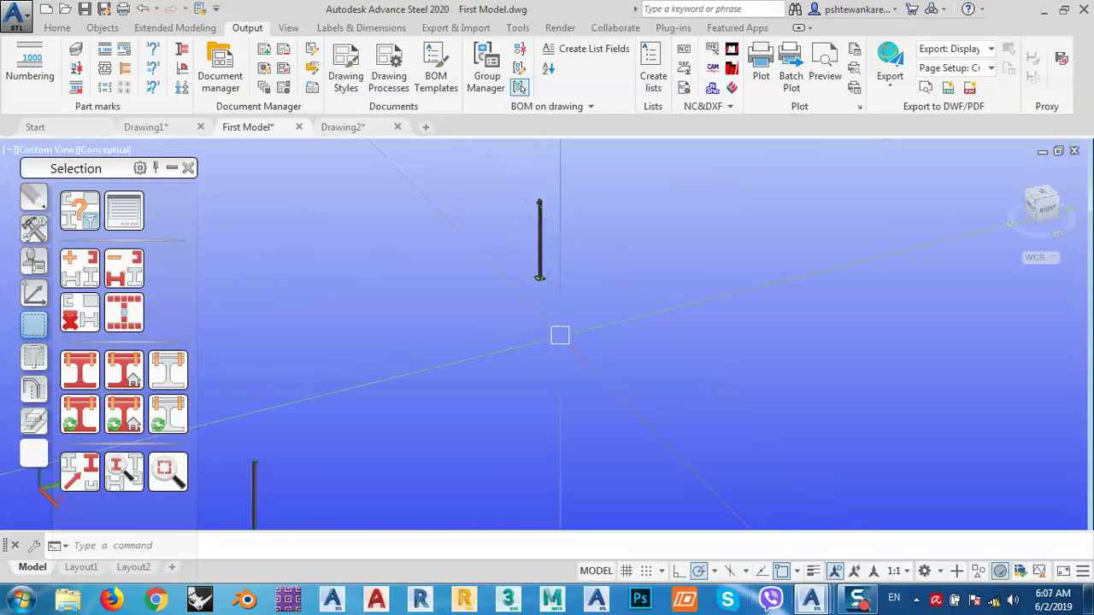
{"action": "middle_click_drag", "start_coordinate": [560, 335], "coordinate": [747, 290]}
{"action": "scroll", "coordinate": [442, 321], "scroll_direction": "up", "scroll_amount": 3}
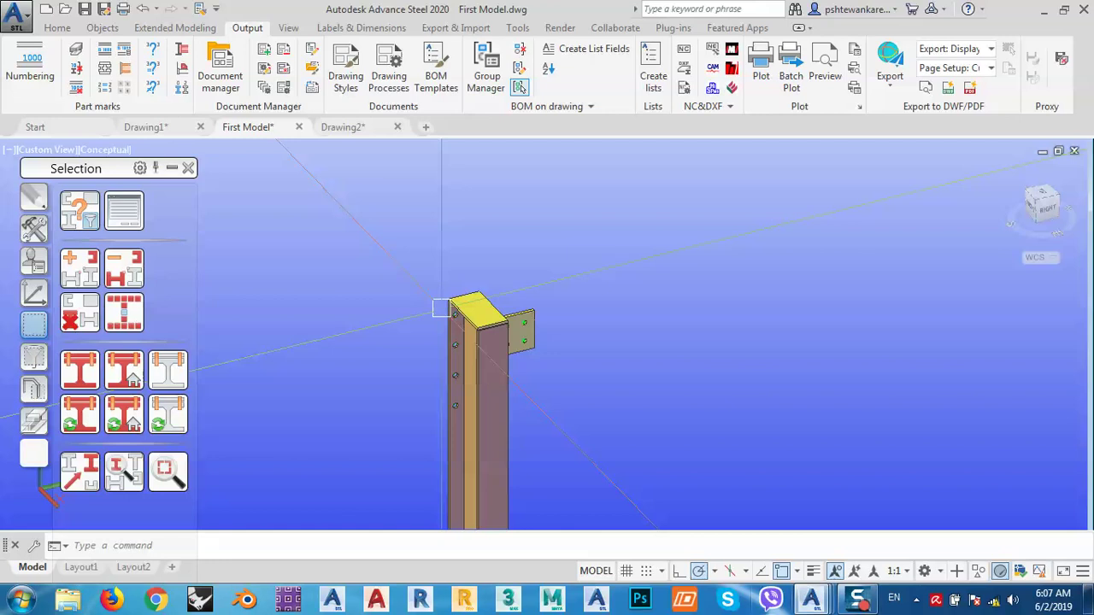
{"action": "scroll", "coordinate": [478, 382], "scroll_direction": "up", "scroll_amount": 4}
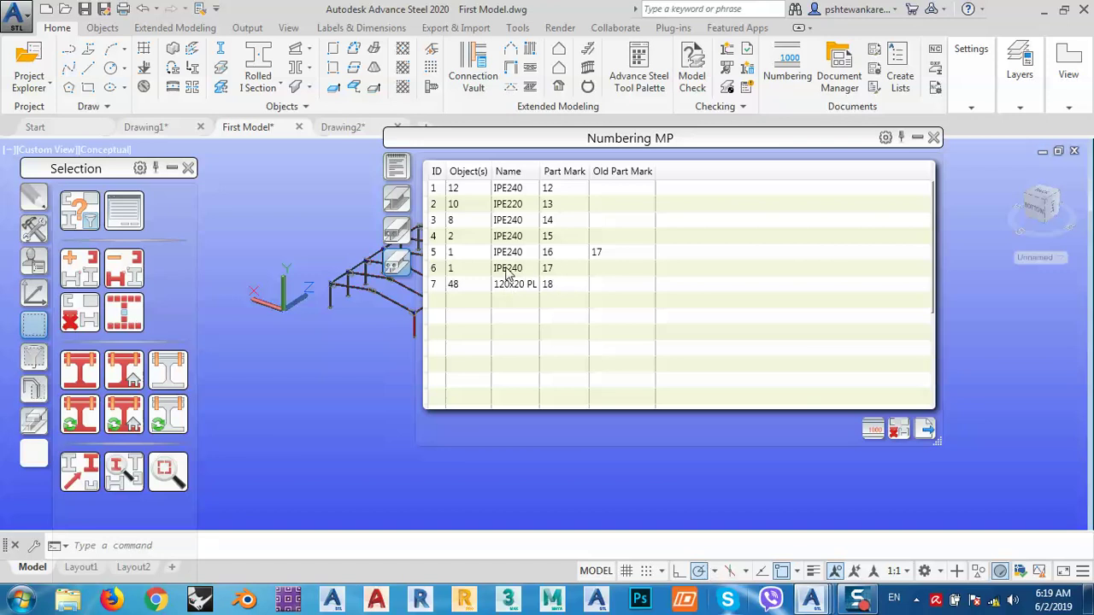
Close the numbering results and examine the end frame's corner column where the rafter and side beam connect.
{"action": "left_click", "coordinate": [933, 137]}
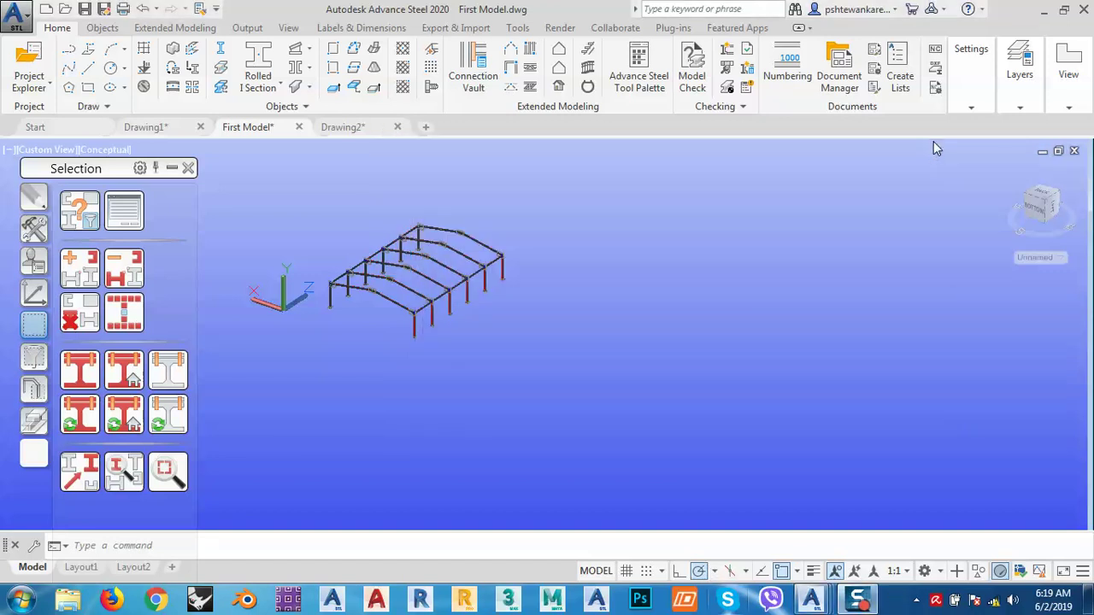
{"action": "scroll", "coordinate": [423, 311], "scroll_direction": "up", "scroll_amount": 10}
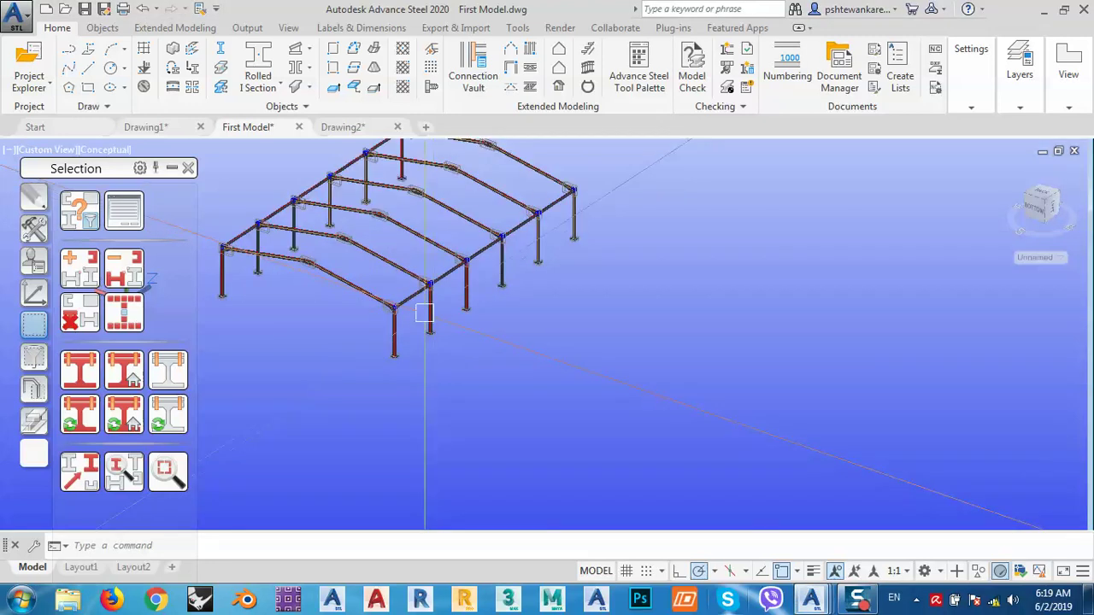
{"action": "key", "text": "Escape"}
{"action": "scroll", "coordinate": [564, 359], "scroll_direction": "down", "scroll_amount": 5}
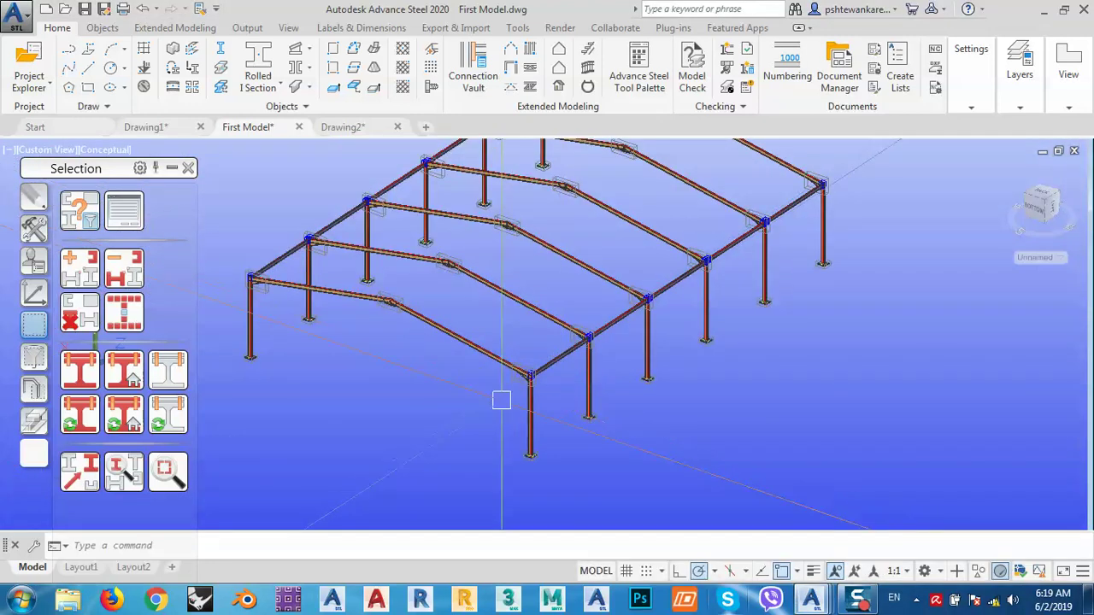
{"action": "scroll", "coordinate": [534, 394], "scroll_direction": "up", "scroll_amount": 5}
{"action": "scroll", "coordinate": [518, 341], "scroll_direction": "up", "scroll_amount": 6}
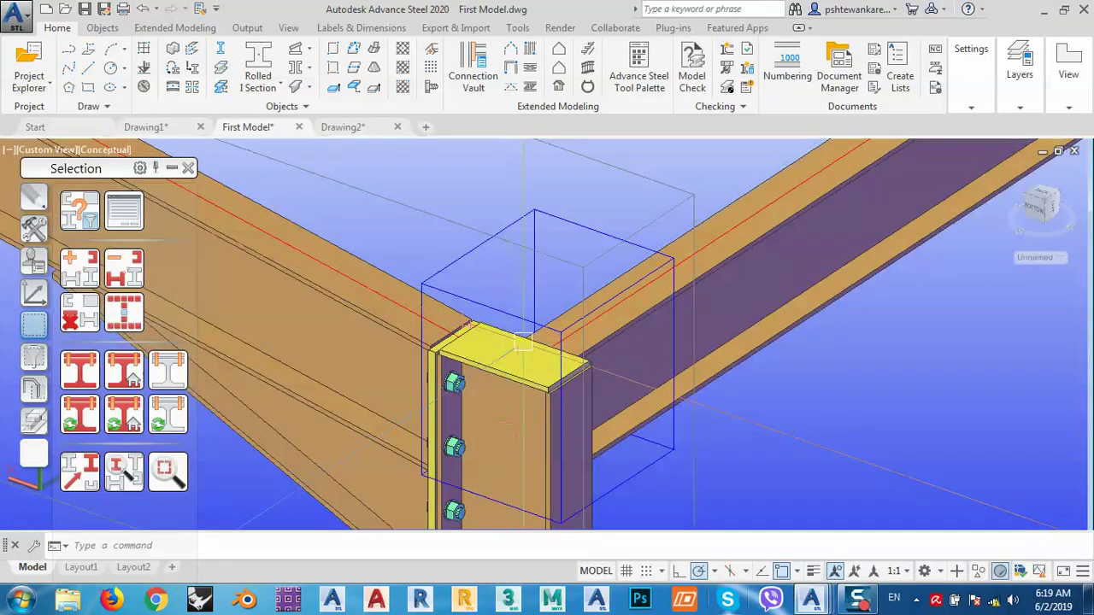
{"action": "scroll", "coordinate": [530, 346], "scroll_direction": "down", "scroll_amount": 2}
{"action": "middle_click_drag", "start_coordinate": [601, 377], "coordinate": [439, 367], "text": "shift"}
{"action": "scroll", "coordinate": [500, 359], "scroll_direction": "up", "scroll_amount": 6}
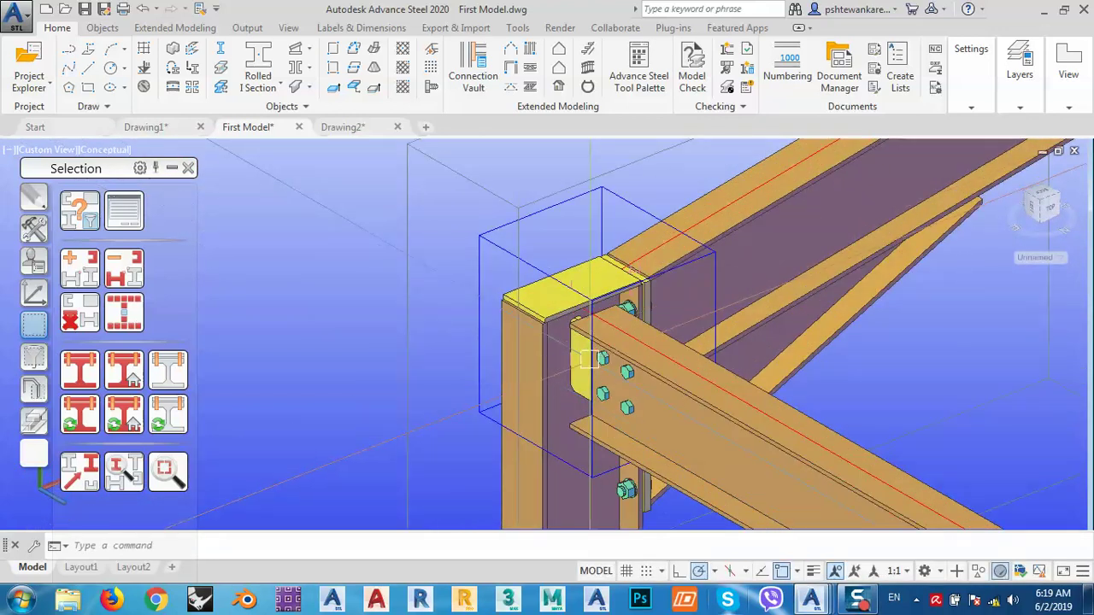
{"action": "scroll", "coordinate": [533, 343], "scroll_direction": "down", "scroll_amount": 2}
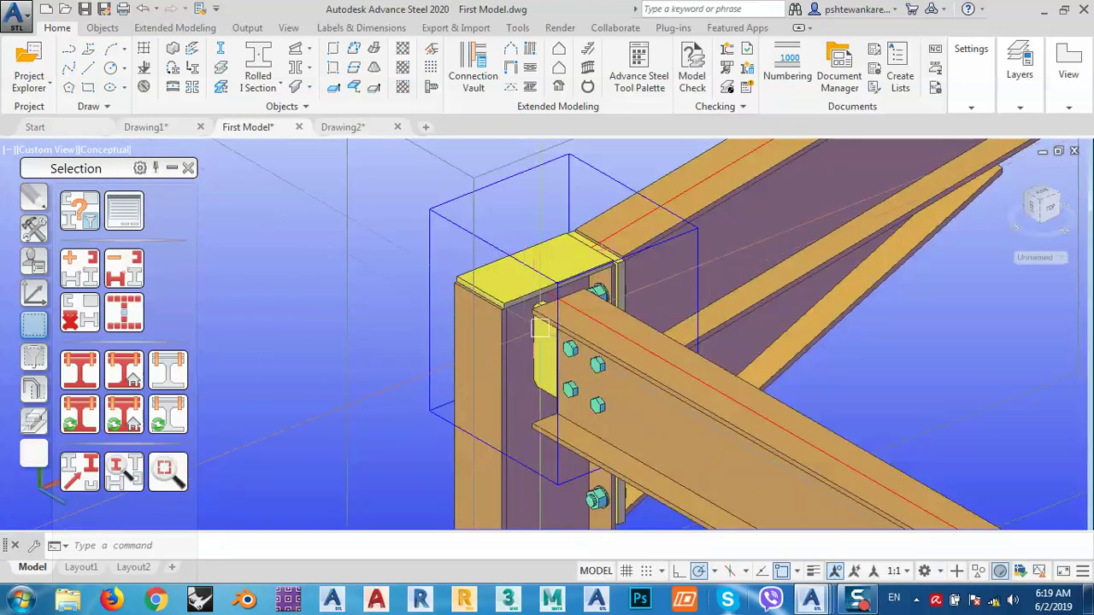
Bring the whole frame into view and open the Advance Steel Management Tools.
{"action": "scroll", "coordinate": [540, 328], "scroll_direction": "down", "scroll_amount": 3}
{"action": "scroll", "coordinate": [741, 232], "scroll_direction": "down", "scroll_amount": 8}
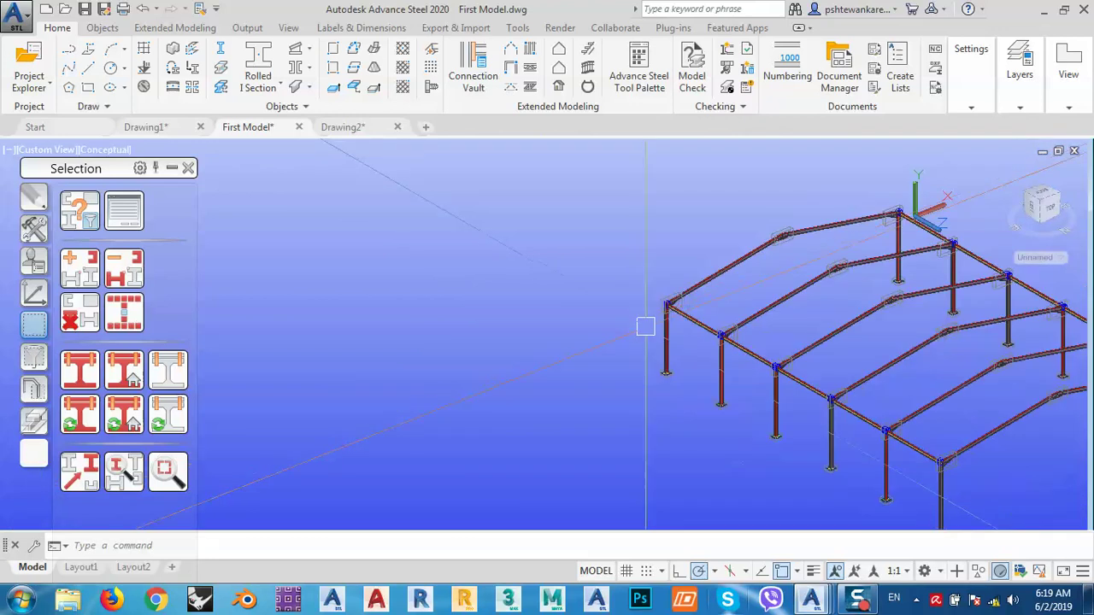
{"action": "middle_click_drag", "start_coordinate": [664, 354], "coordinate": [507, 323]}
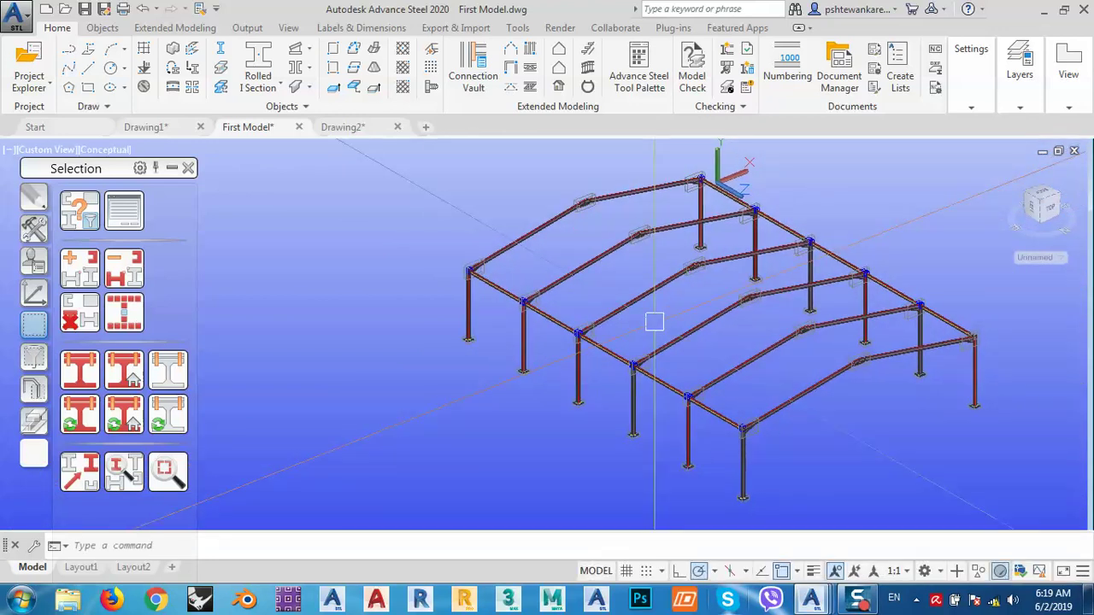
{"action": "middle_click_drag", "start_coordinate": [713, 371], "coordinate": [629, 355]}
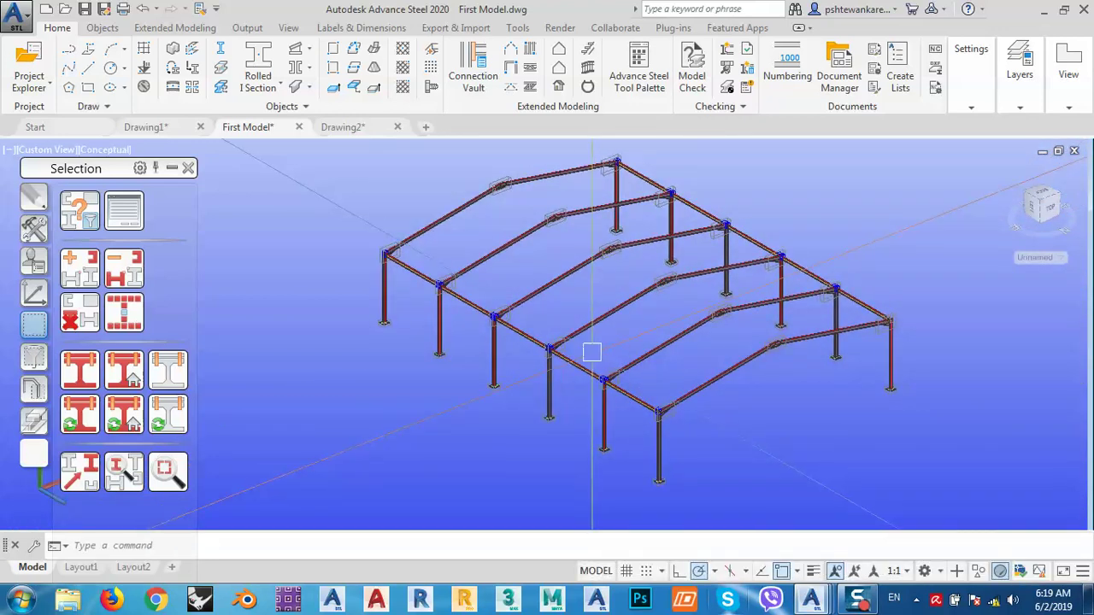
{"action": "scroll", "coordinate": [593, 352], "scroll_direction": "down", "scroll_amount": 2}
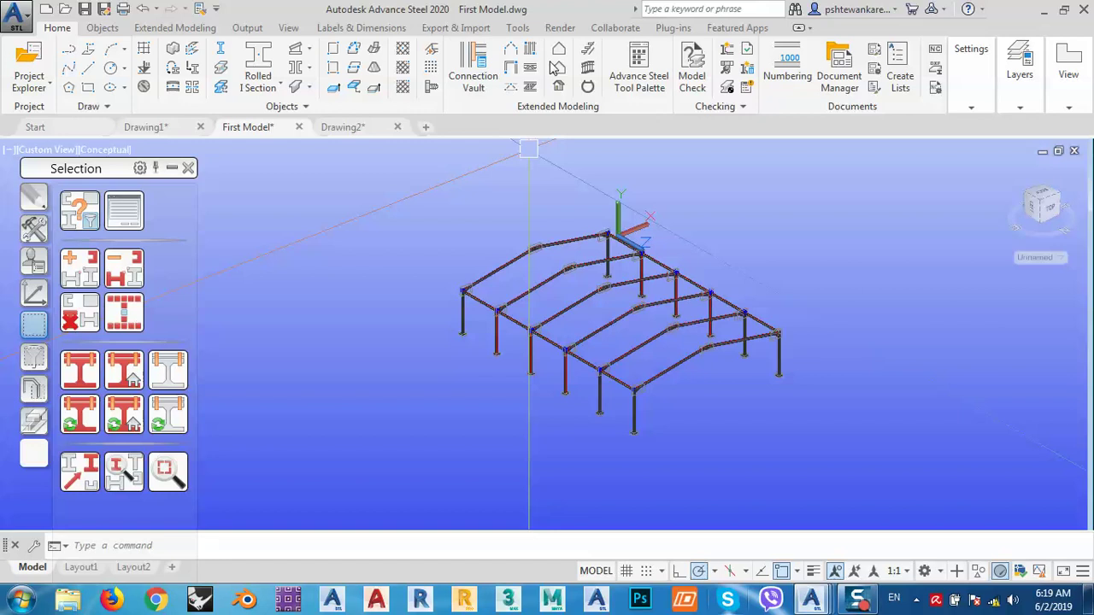
{"action": "left_click", "coordinate": [519, 27]}
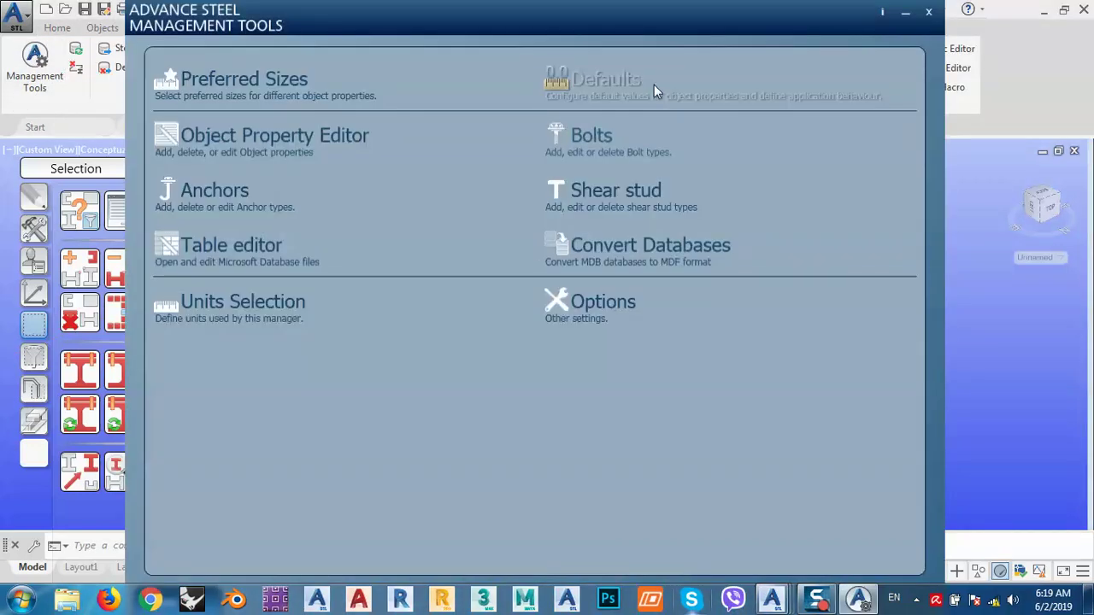
Open the Defaults in the Management Tools and filter them by "welds".
{"action": "left_click", "coordinate": [632, 85]}
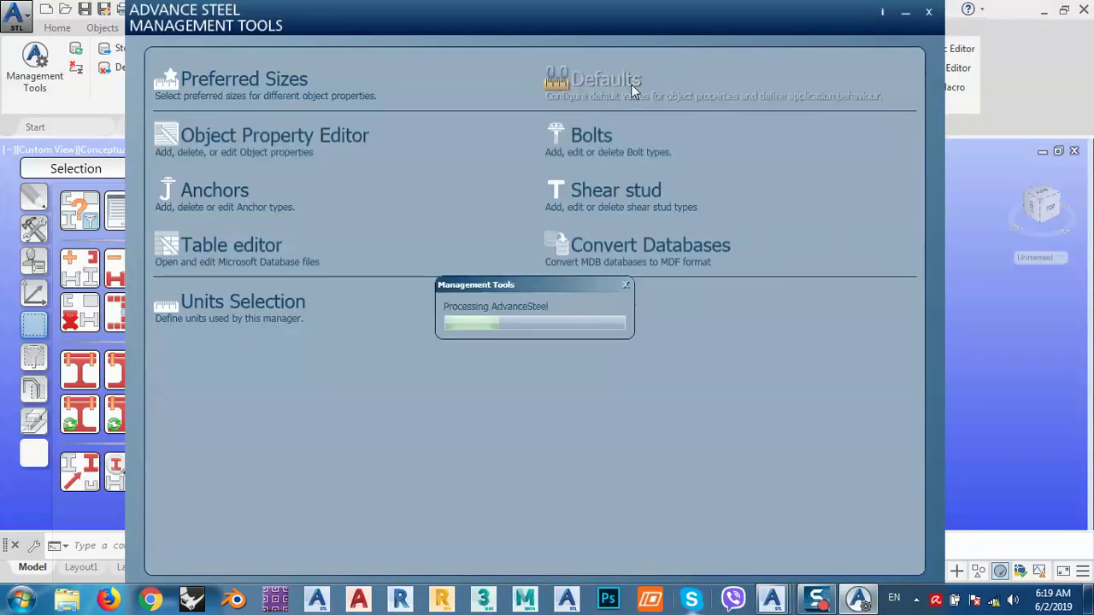
{"action": "left_click", "coordinate": [168, 561]}
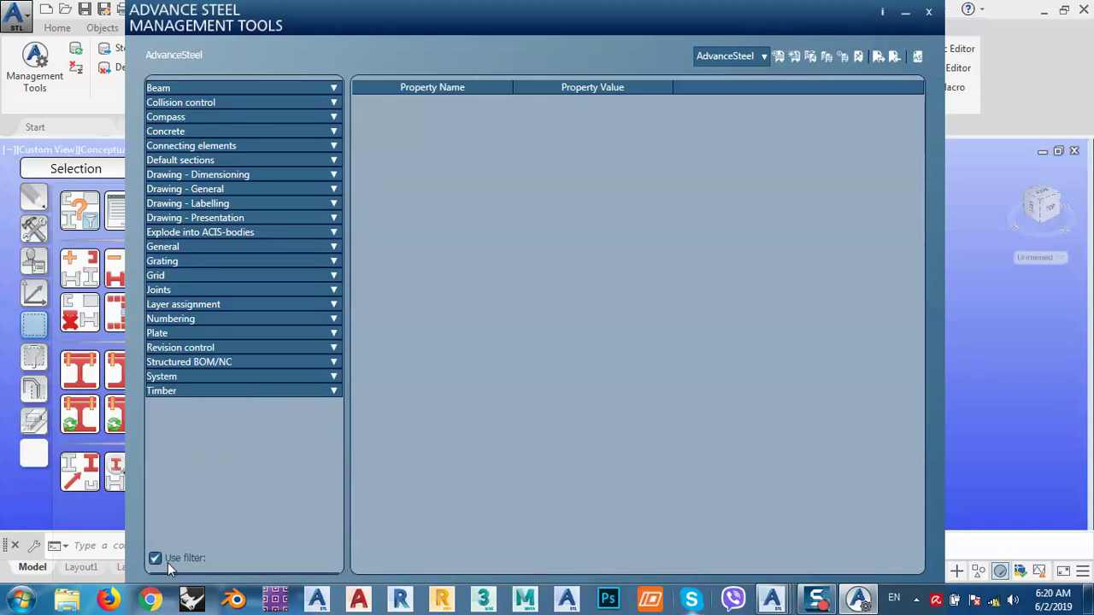
{"action": "type", "text": "wels"}
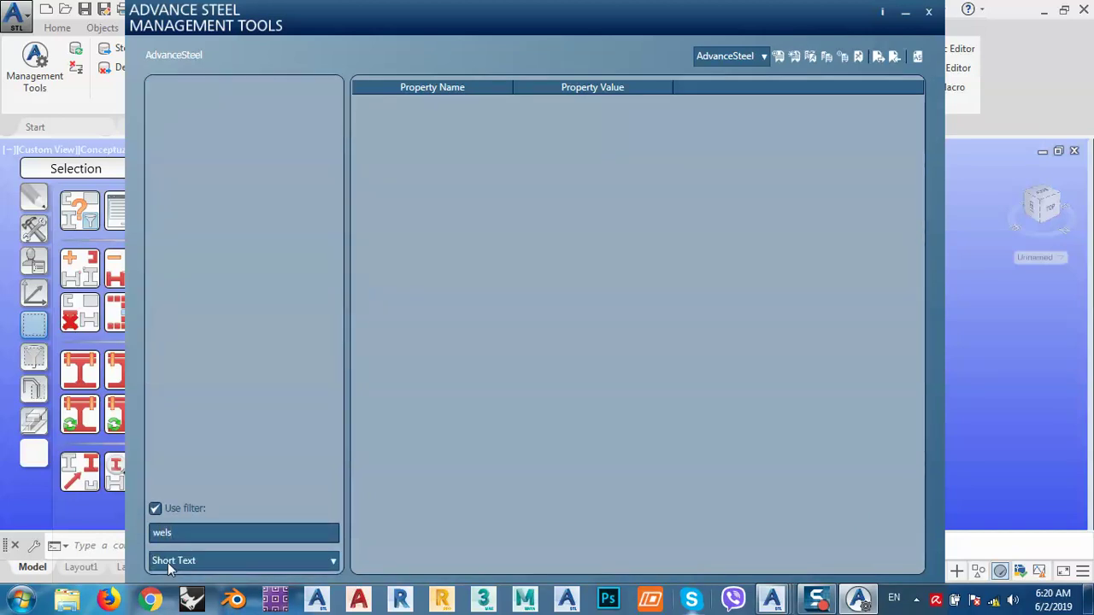
{"action": "key", "text": "BackSpace"}
{"action": "type", "text": "ds"}
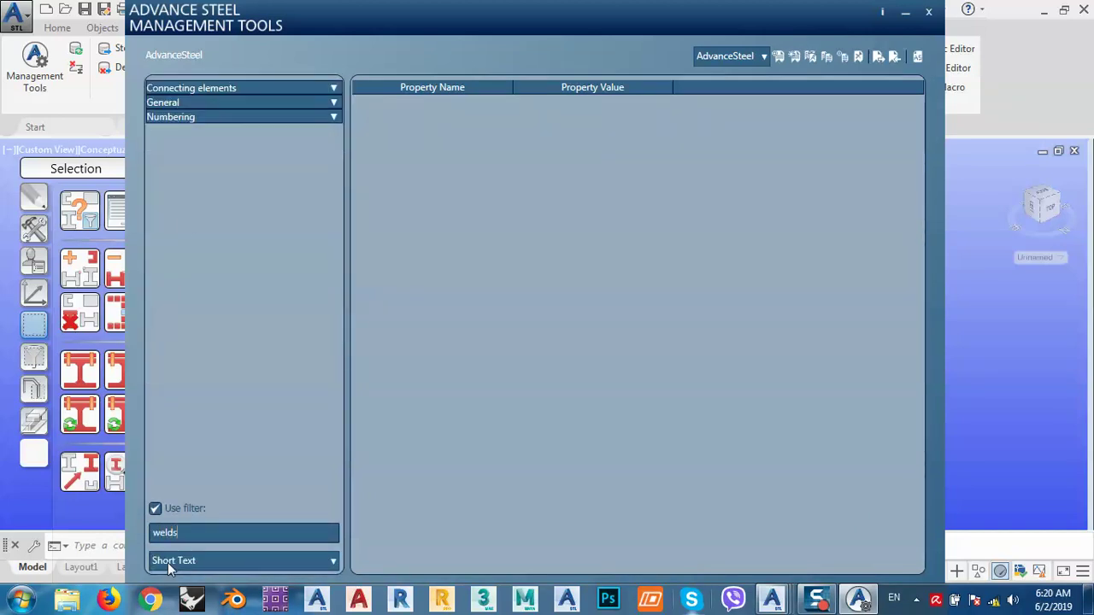
Check the general Numbering default on considering welds for assembly numbering, and close the Management Tools.
{"action": "left_click", "coordinate": [334, 118]}
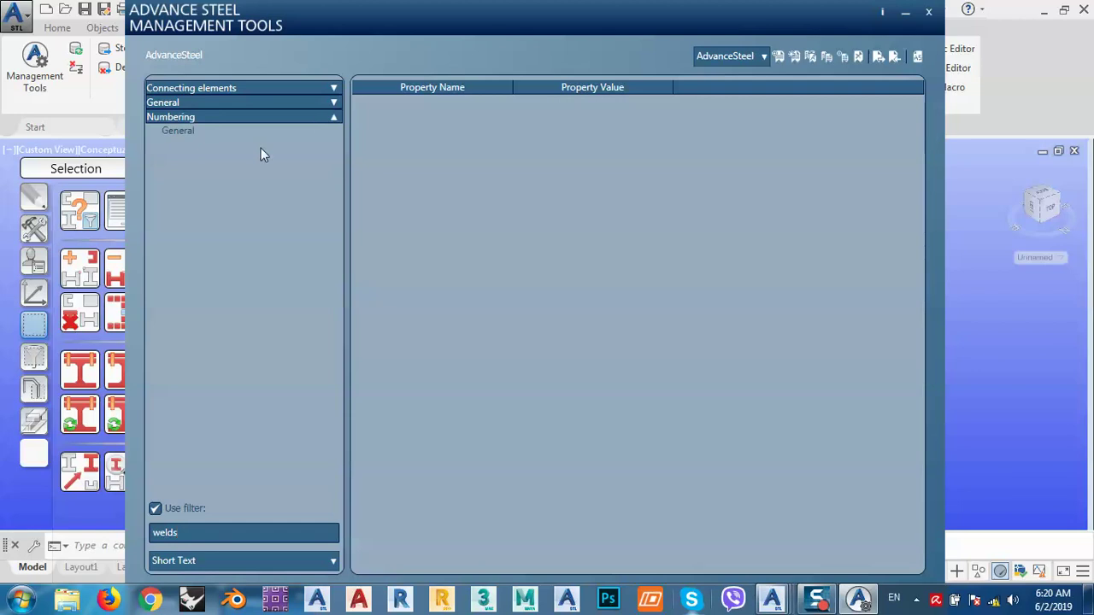
{"action": "left_click", "coordinate": [177, 132]}
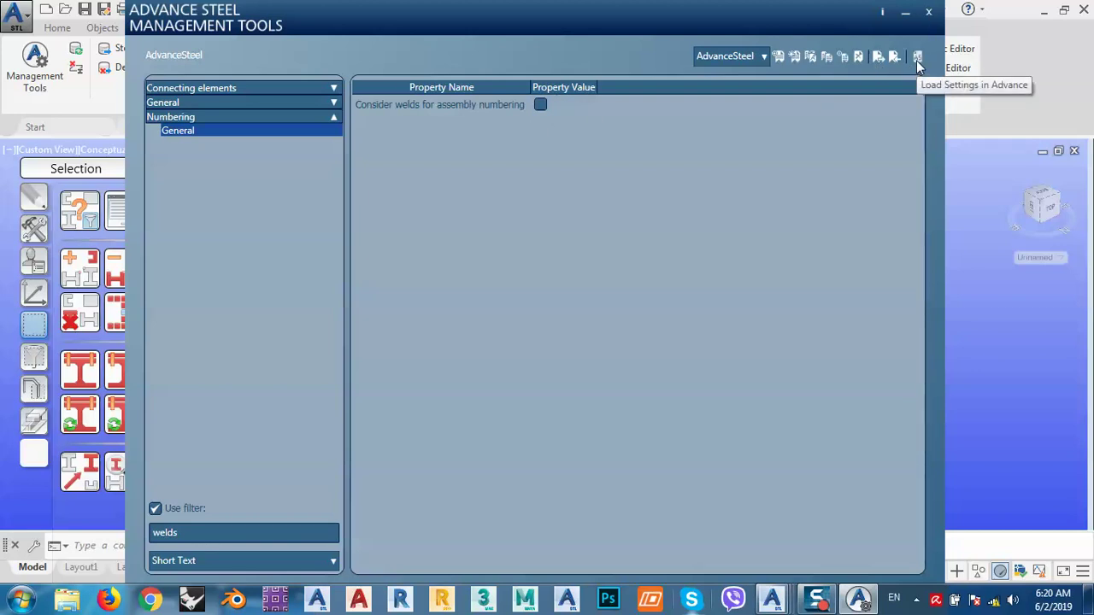
{"action": "left_click", "coordinate": [929, 12]}
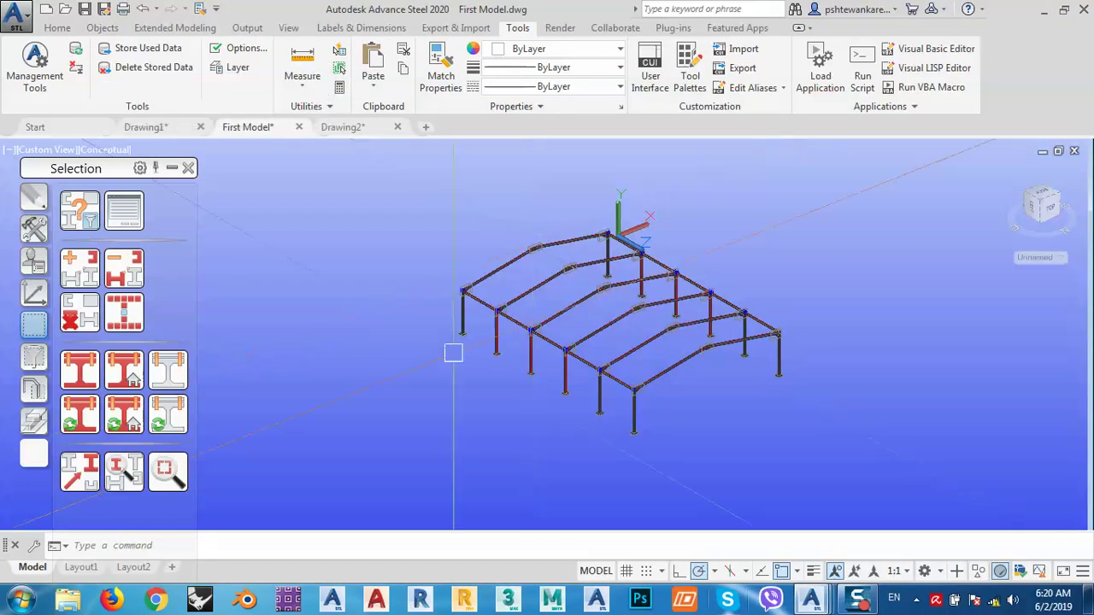
Number all parts of the whole frame using the SP No (for main part) = Assembly No method.
{"action": "left_click", "coordinate": [919, 446]}
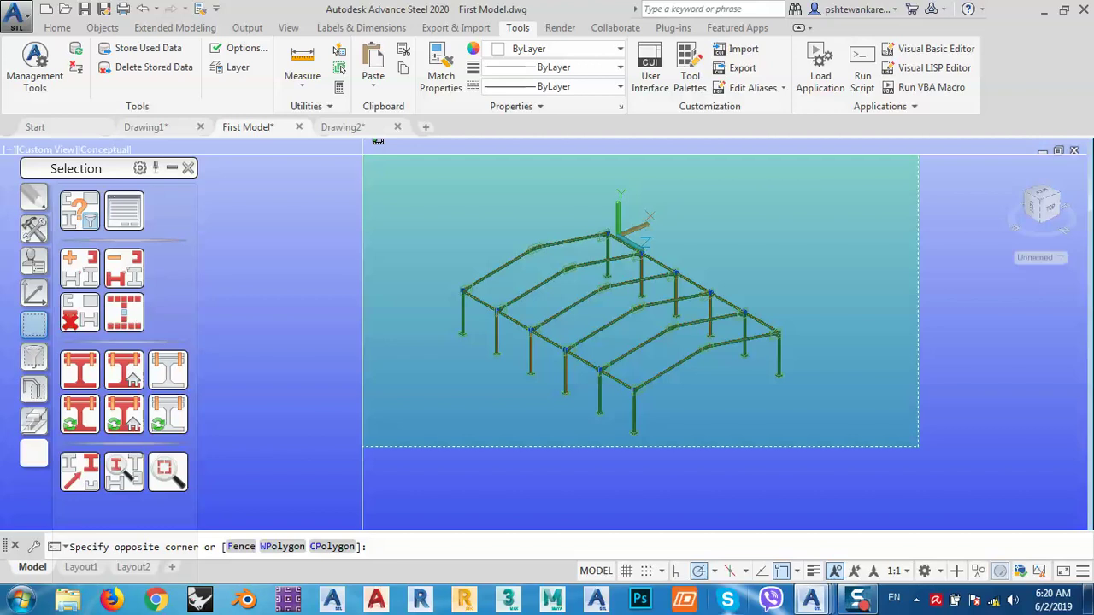
{"action": "left_click", "coordinate": [362, 147]}
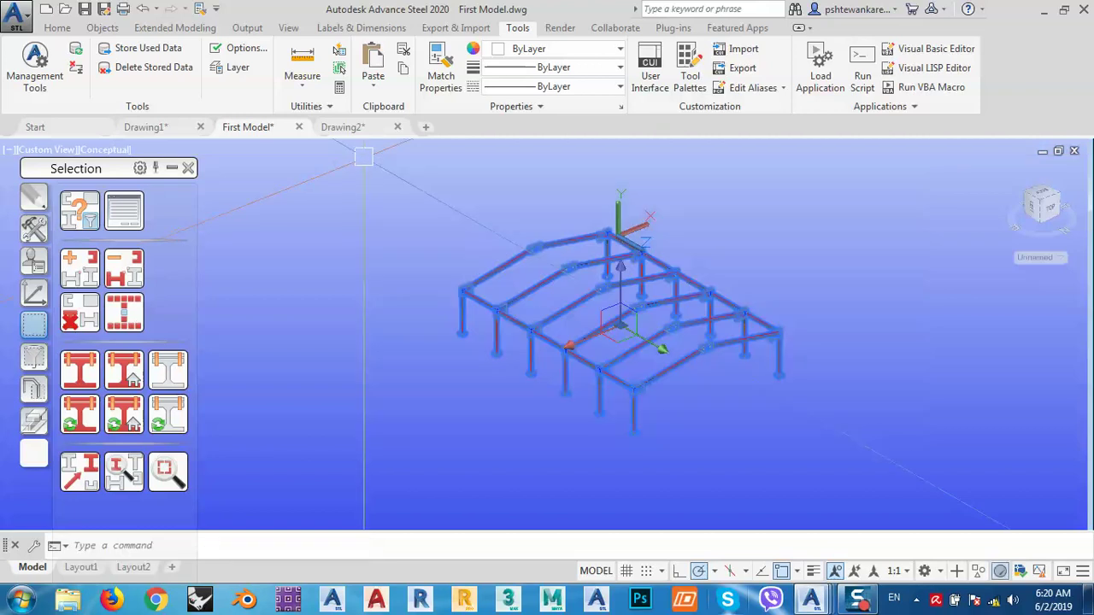
{"action": "left_click", "coordinate": [58, 29]}
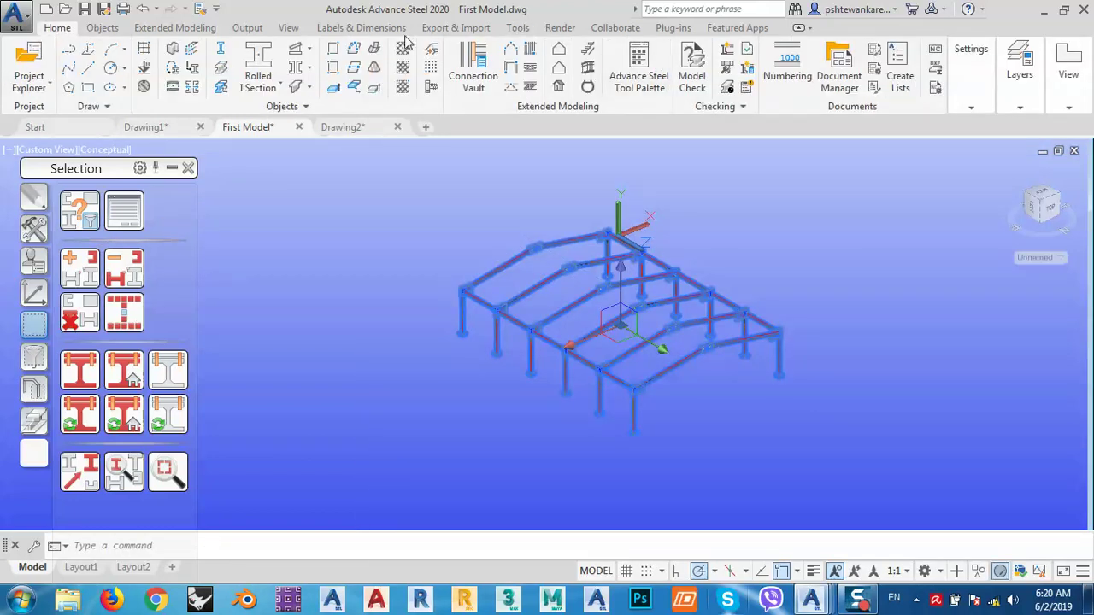
{"action": "left_click", "coordinate": [247, 28]}
{"action": "left_click", "coordinate": [30, 64]}
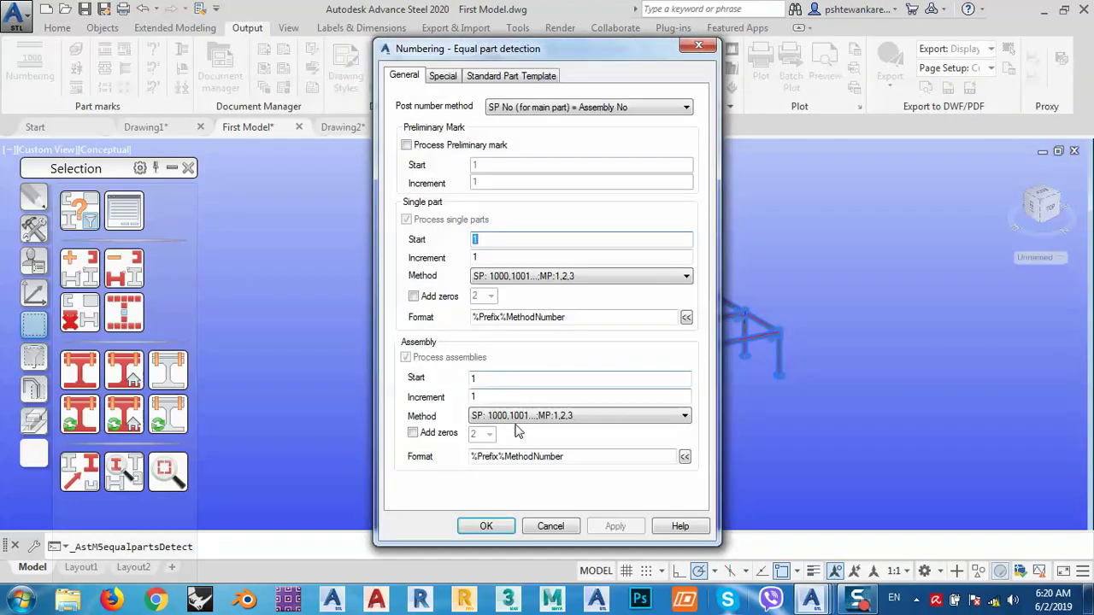
{"action": "left_click", "coordinate": [484, 526]}
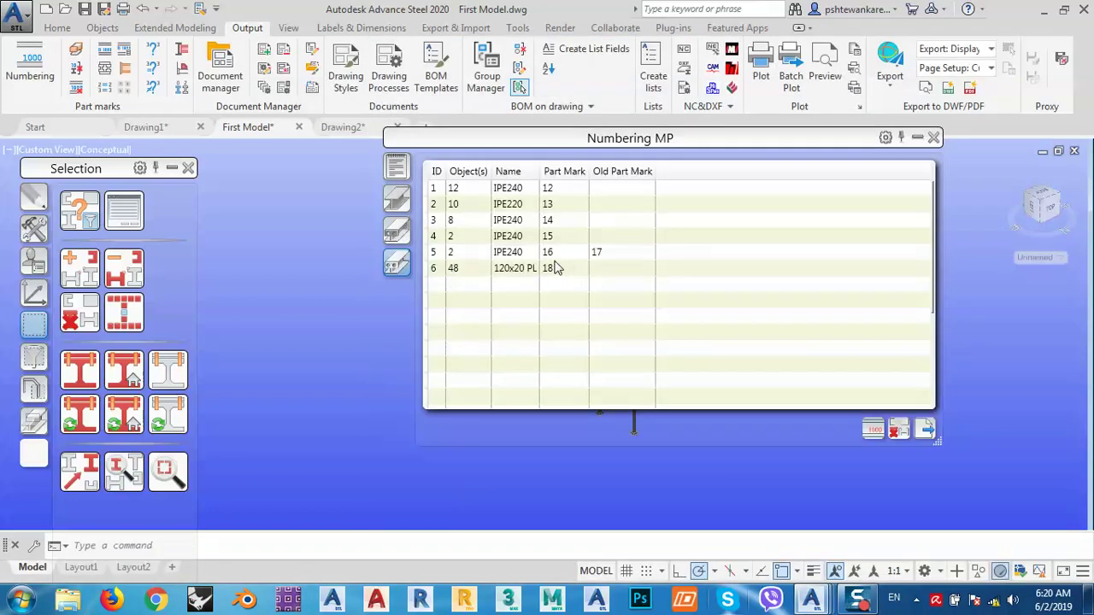
Review the IPE240 rows with part marks 16, 15 and 14 in the numbering results and close the list.
{"action": "left_click", "coordinate": [456, 254]}
{"action": "left_click", "coordinate": [457, 240]}
{"action": "left_click", "coordinate": [466, 222]}
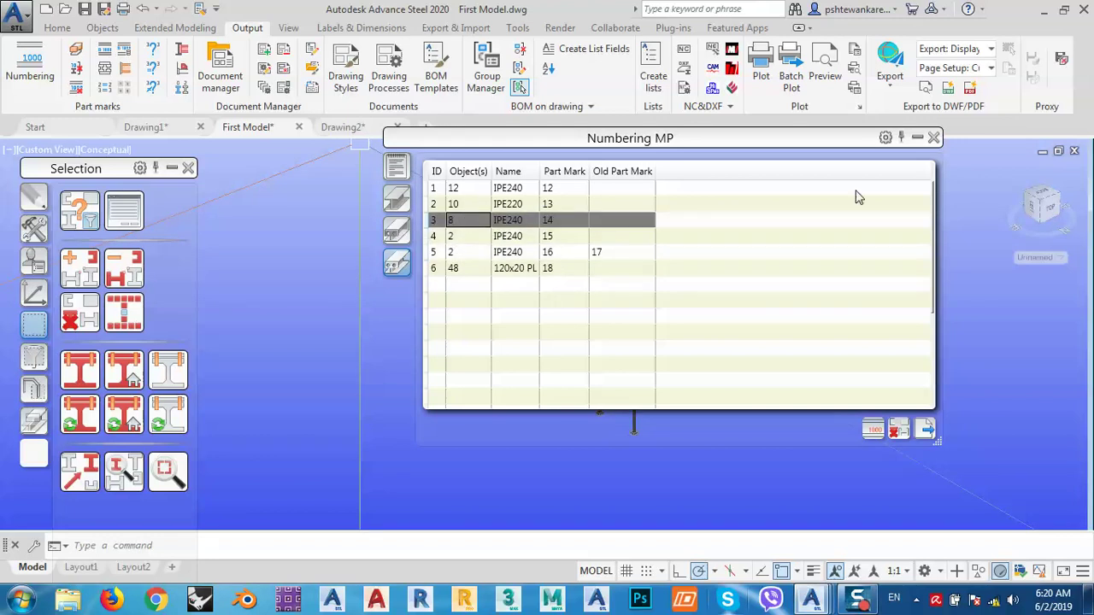
{"action": "left_click", "coordinate": [933, 138]}
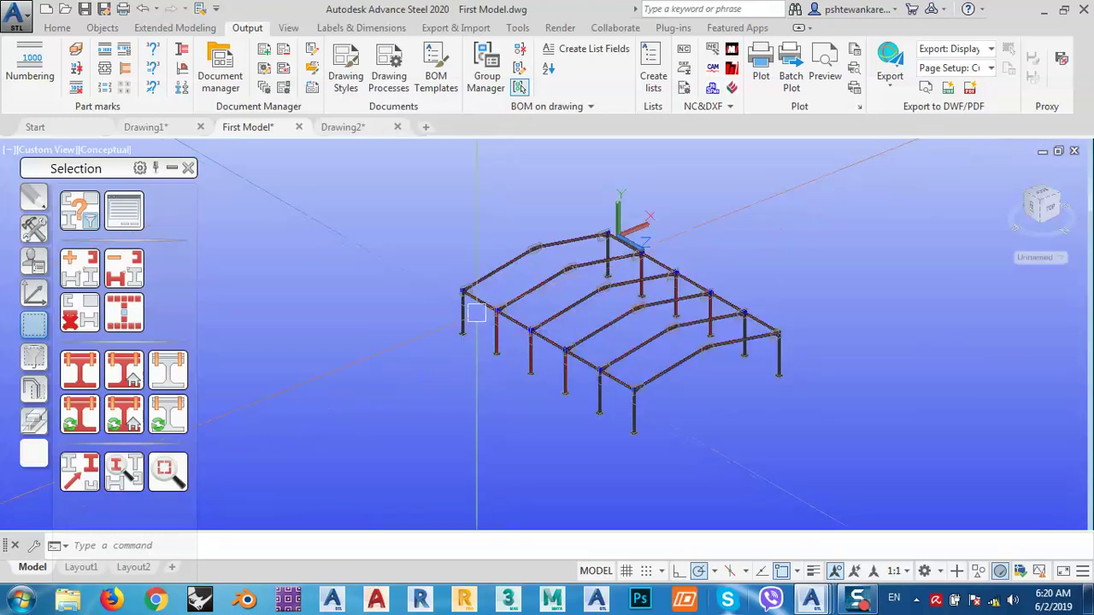
Examine the columns and rafters across the whole frame, from the near corner to the far end frame.
{"action": "scroll", "coordinate": [477, 312], "scroll_direction": "up", "scroll_amount": 5}
{"action": "scroll", "coordinate": [428, 289], "scroll_direction": "down", "scroll_amount": 5}
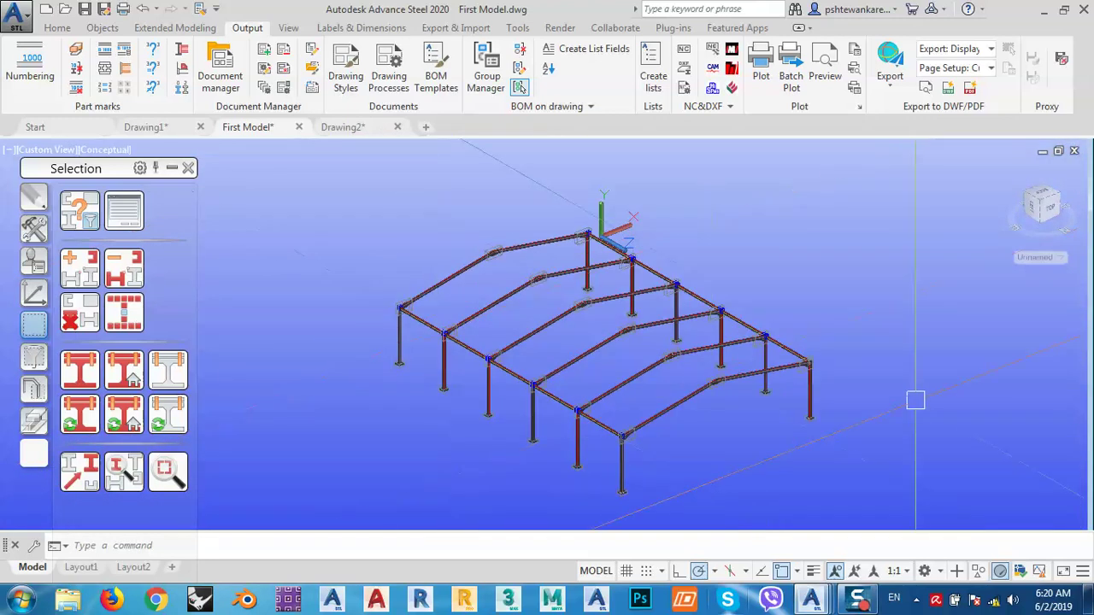
{"action": "scroll", "coordinate": [666, 333], "scroll_direction": "up", "scroll_amount": 4}
{"action": "scroll", "coordinate": [778, 342], "scroll_direction": "down", "scroll_amount": 4}
{"action": "scroll", "coordinate": [671, 280], "scroll_direction": "up", "scroll_amount": 3}
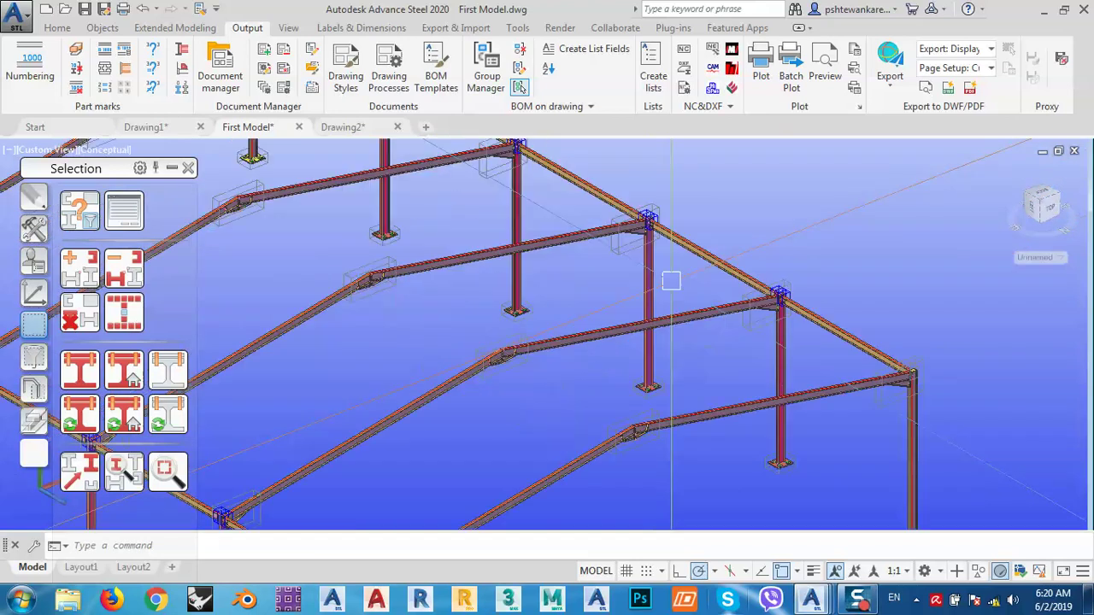
{"action": "scroll", "coordinate": [759, 342], "scroll_direction": "up", "scroll_amount": 2}
{"action": "scroll", "coordinate": [723, 359], "scroll_direction": "down", "scroll_amount": 6}
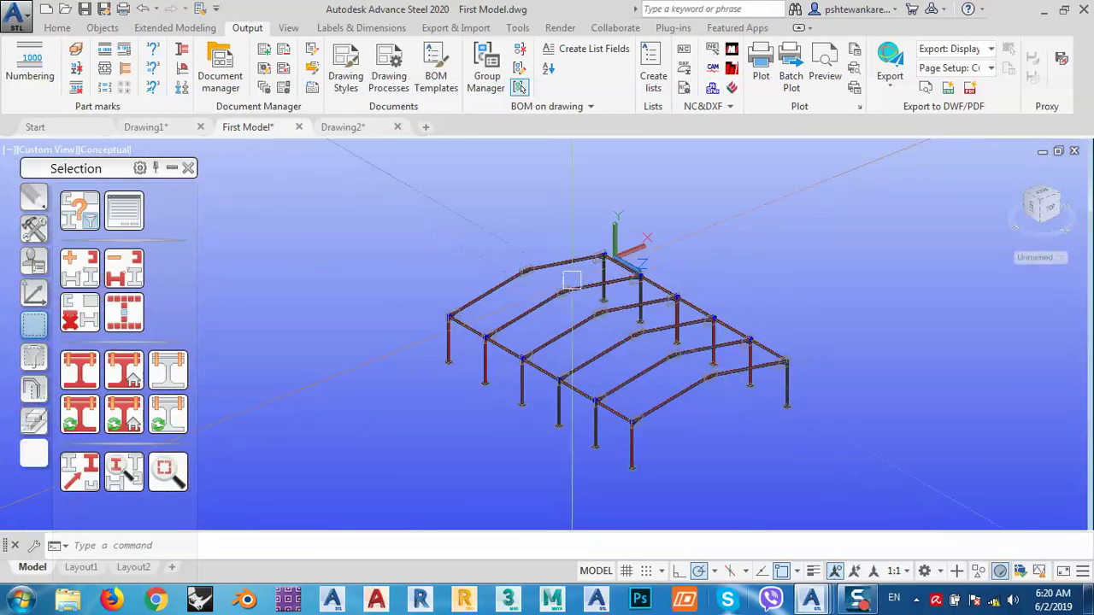
{"action": "scroll", "coordinate": [572, 280], "scroll_direction": "up", "scroll_amount": 5}
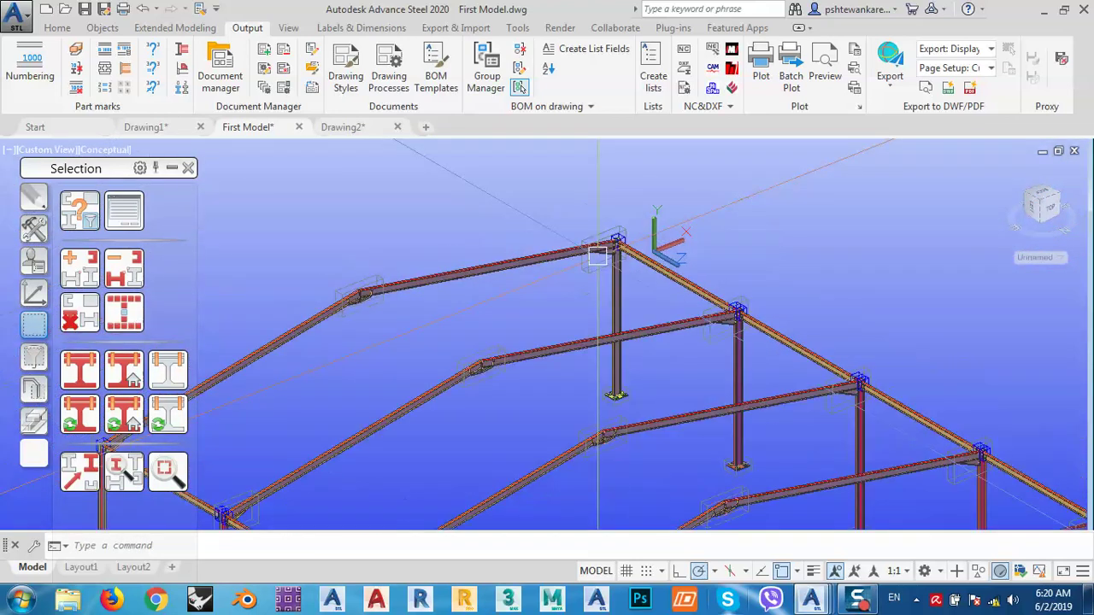
{"action": "scroll", "coordinate": [597, 256], "scroll_direction": "down", "scroll_amount": 3}
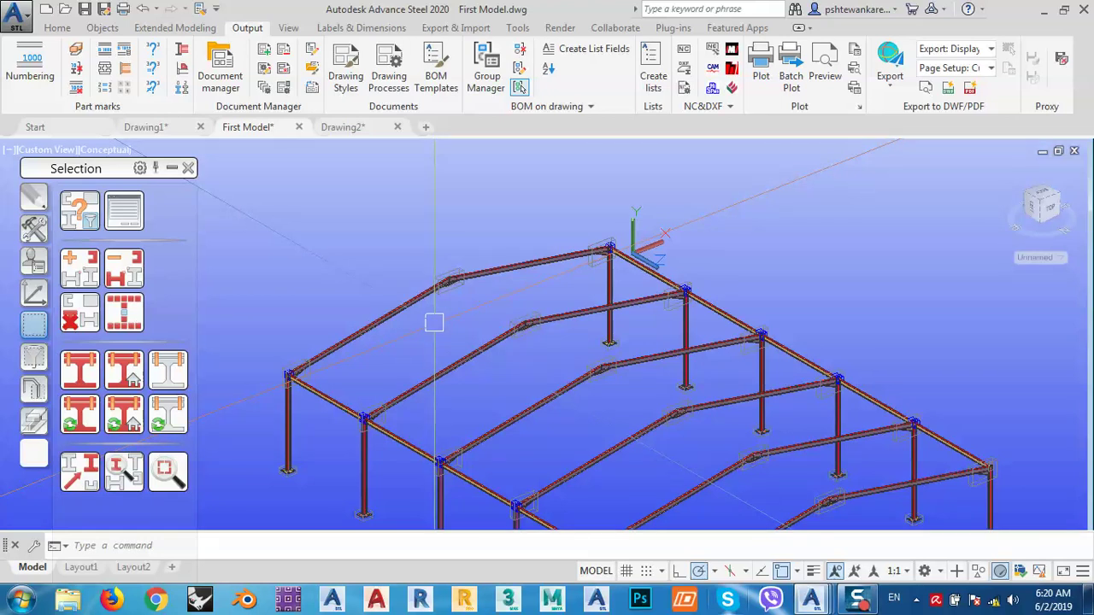
{"action": "middle_click_drag", "start_coordinate": [434, 322], "coordinate": [420, 209]}
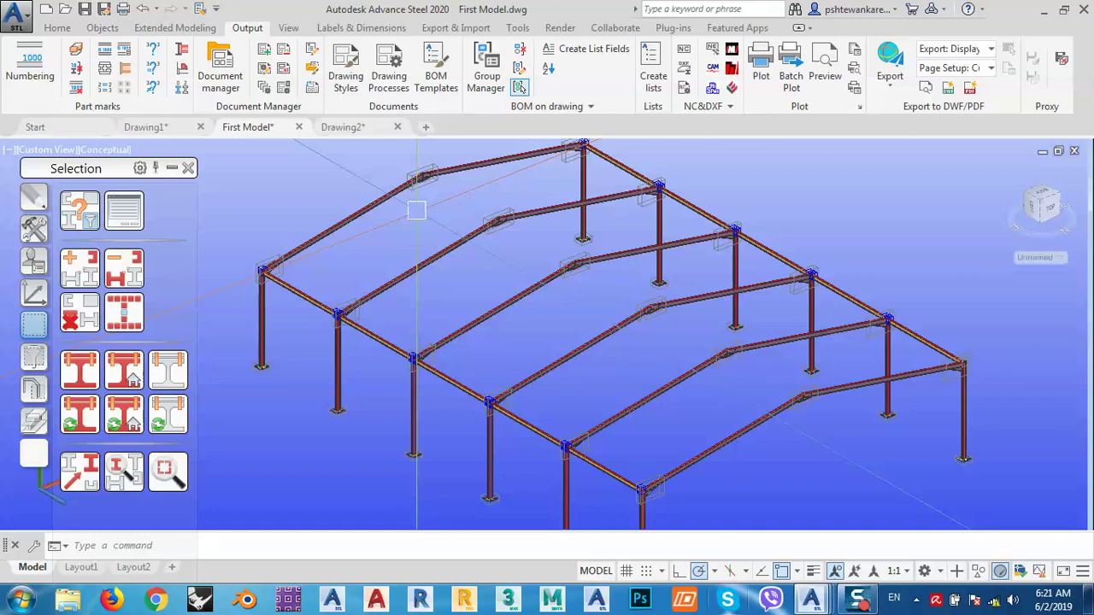
Check the system and section lengths in the end frame rafter's beam properties.
{"action": "left_click", "coordinate": [48, 28]}
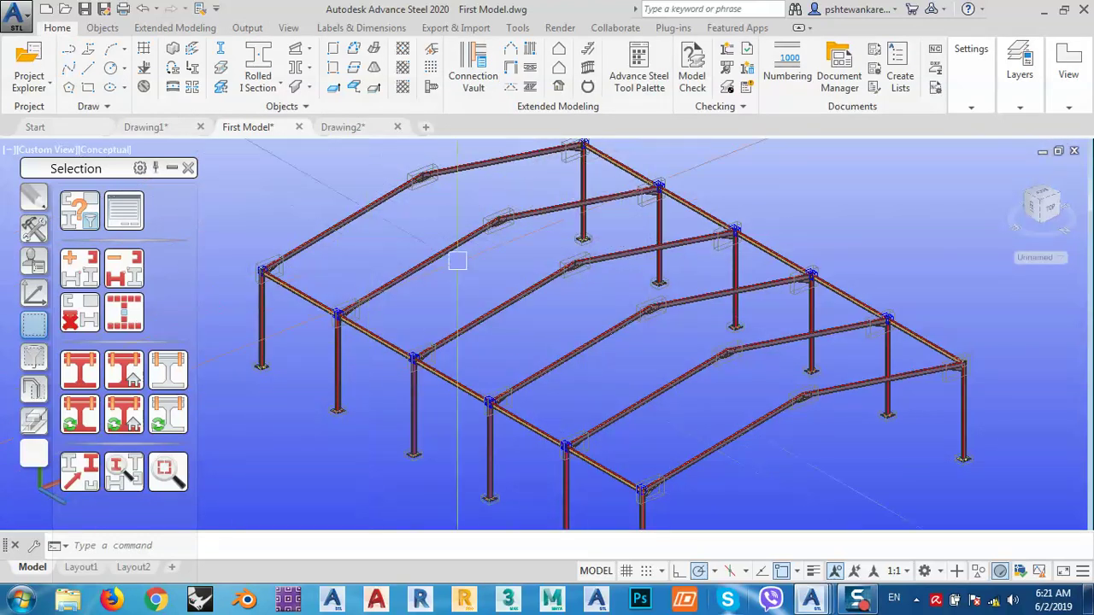
{"action": "scroll", "coordinate": [457, 261], "scroll_direction": "up", "scroll_amount": 10}
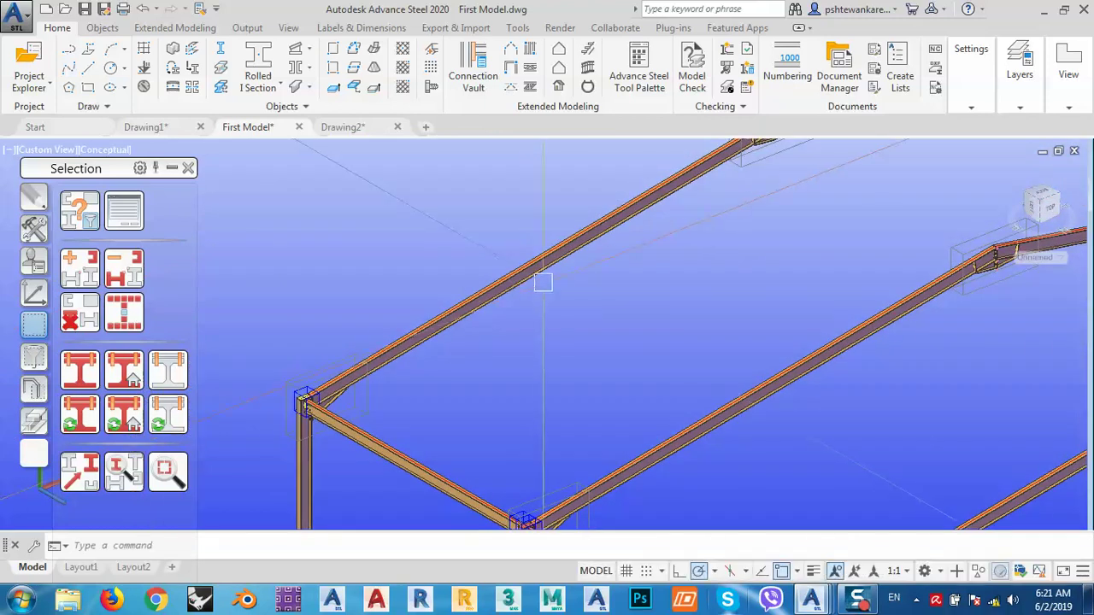
{"action": "double_click", "coordinate": [539, 273]}
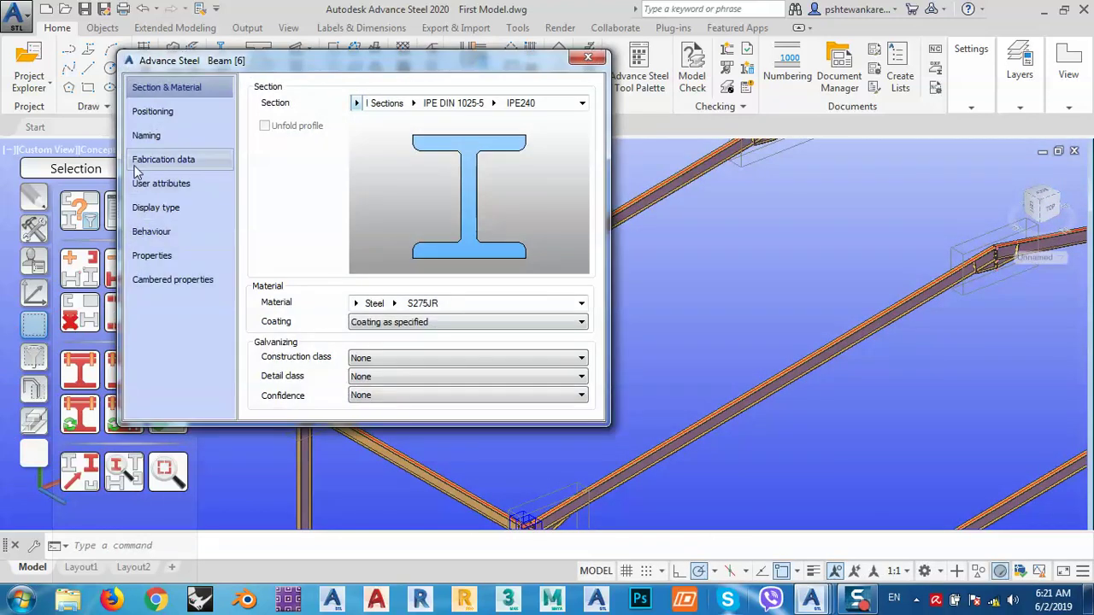
{"action": "left_click", "coordinate": [152, 256]}
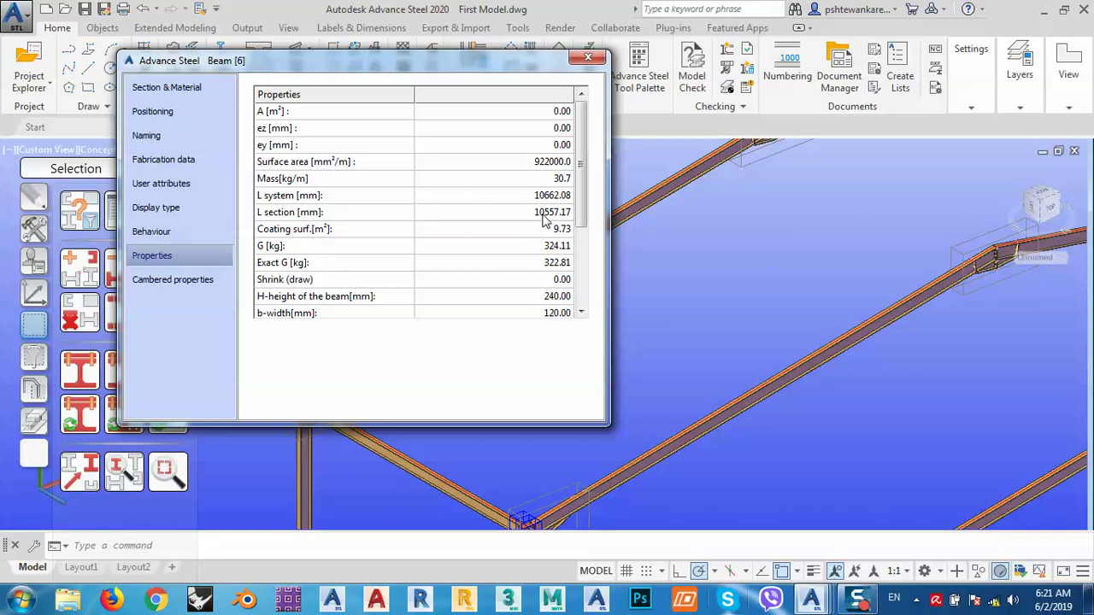
{"action": "left_click", "coordinate": [588, 57]}
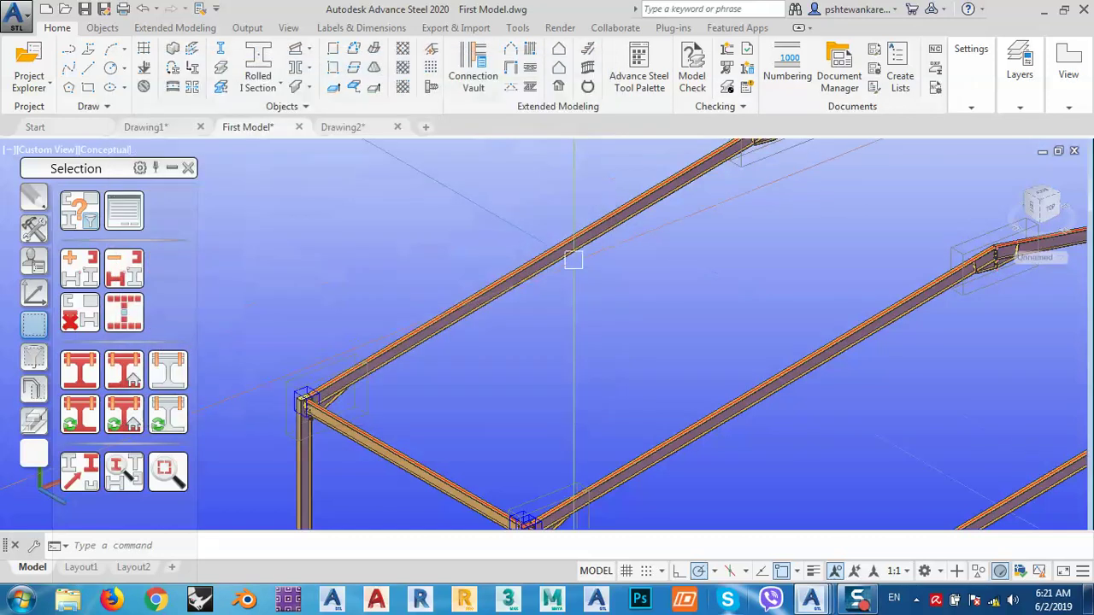
{"action": "scroll", "coordinate": [484, 287], "scroll_direction": "down", "scroll_amount": 2}
{"action": "middle_click_drag", "start_coordinate": [525, 282], "coordinate": [499, 254]}
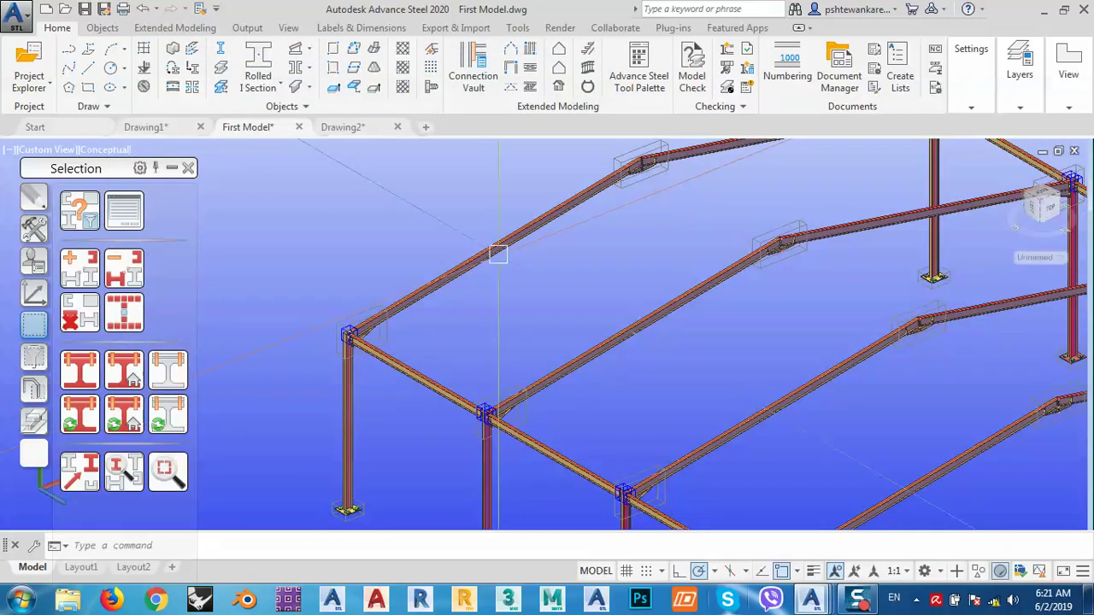
{"action": "mouse_move", "coordinate": [498, 254]}
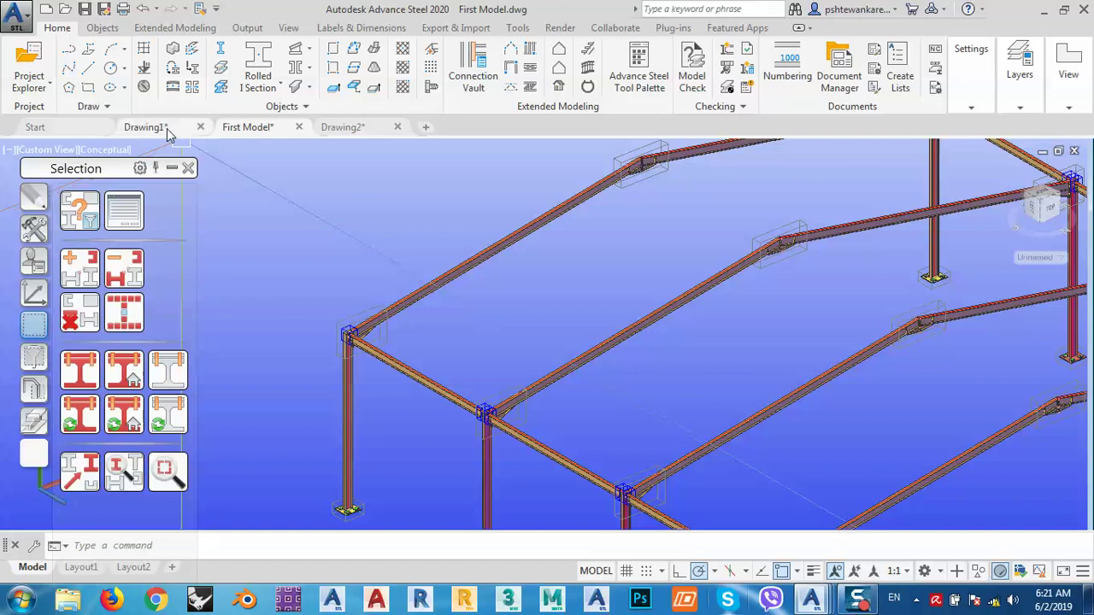
{"action": "left_click", "coordinate": [120, 107]}
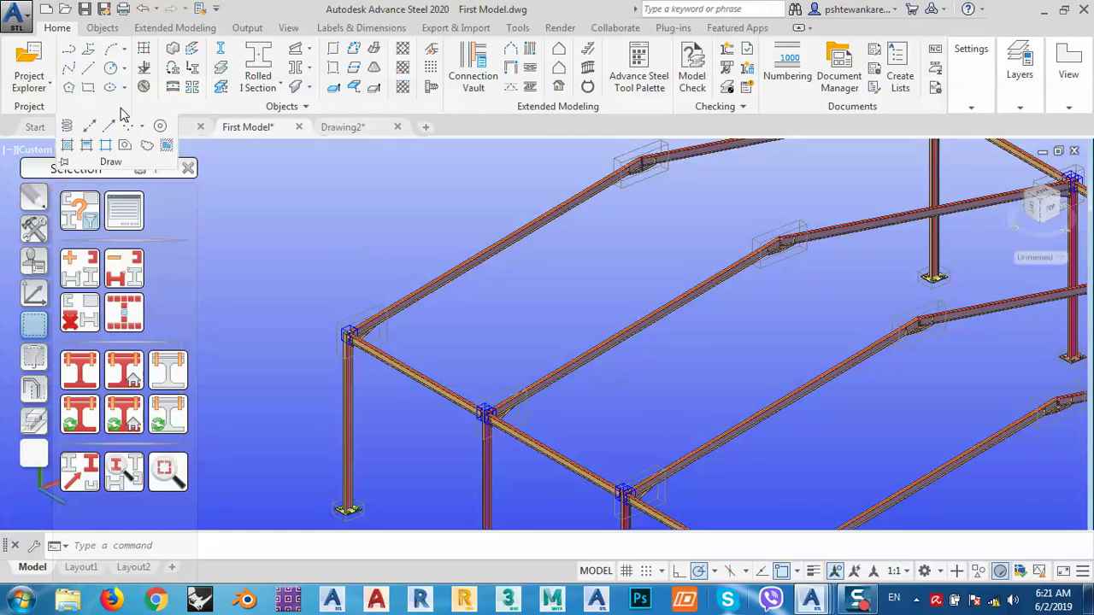
{"action": "left_click", "coordinate": [309, 108]}
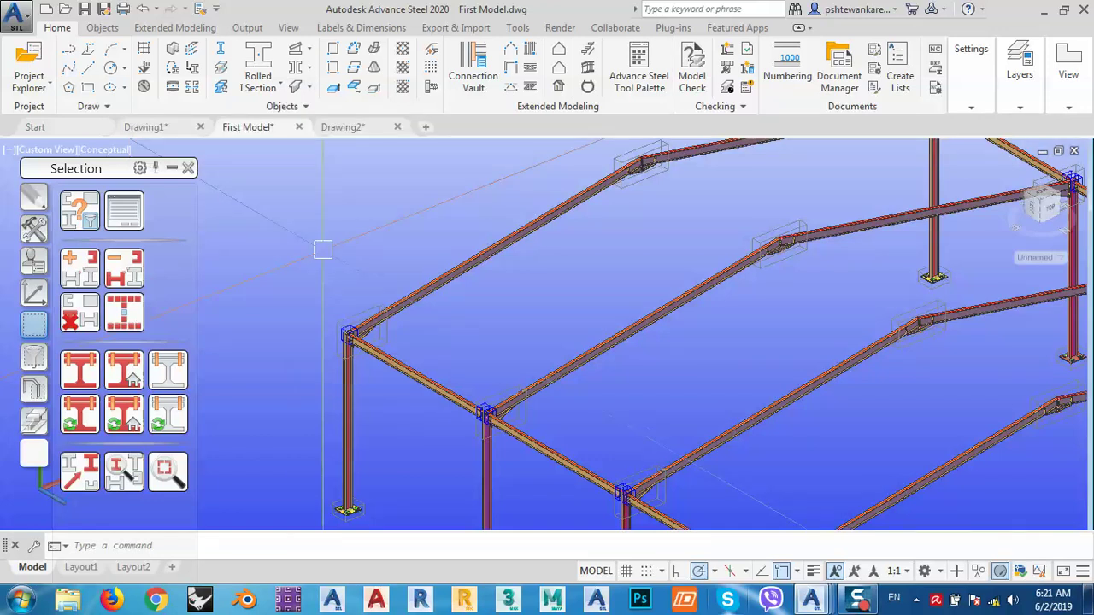
Switch the visual style to 2D Wireframe and inspect the end frame's rafter.
{"action": "left_click", "coordinate": [107, 150]}
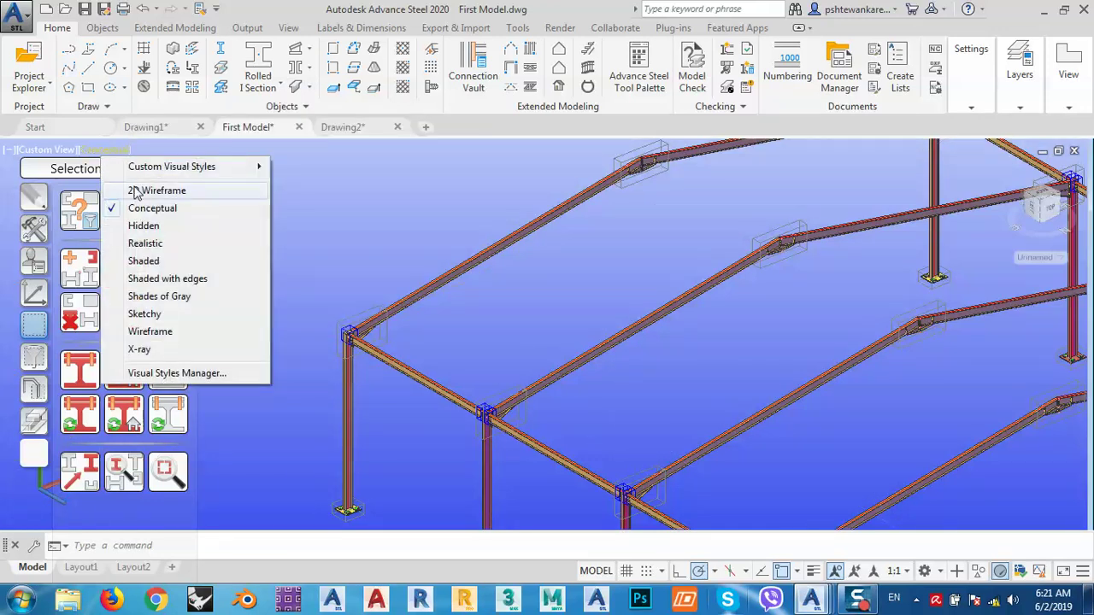
{"action": "left_click", "coordinate": [137, 191]}
{"action": "middle_click_drag", "start_coordinate": [559, 254], "coordinate": [575, 294]}
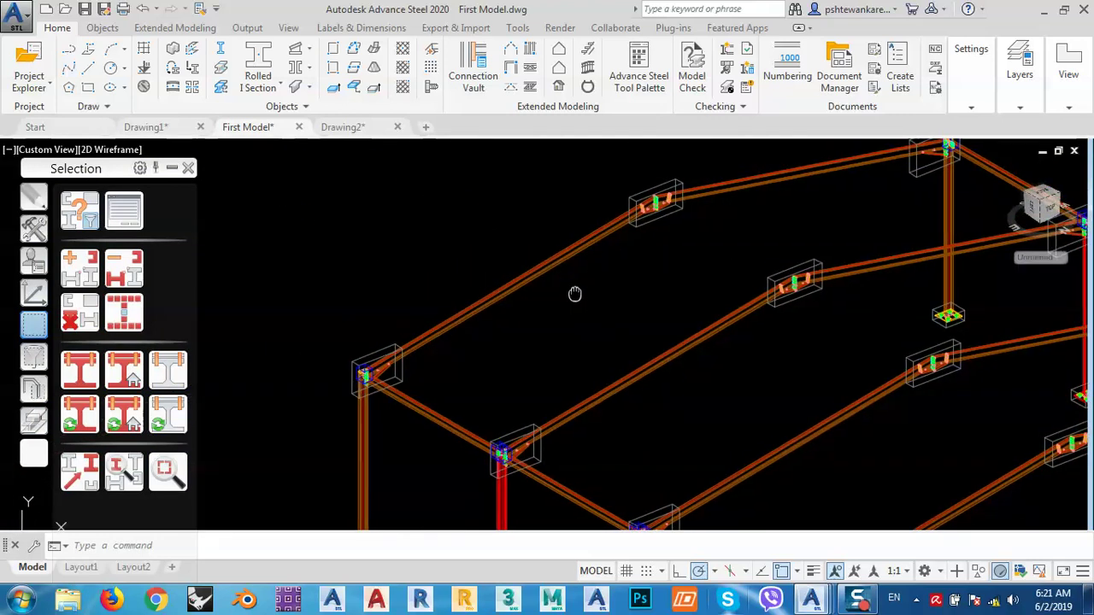
{"action": "scroll", "coordinate": [530, 293], "scroll_direction": "up", "scroll_amount": 5}
{"action": "scroll", "coordinate": [483, 299], "scroll_direction": "down", "scroll_amount": 3}
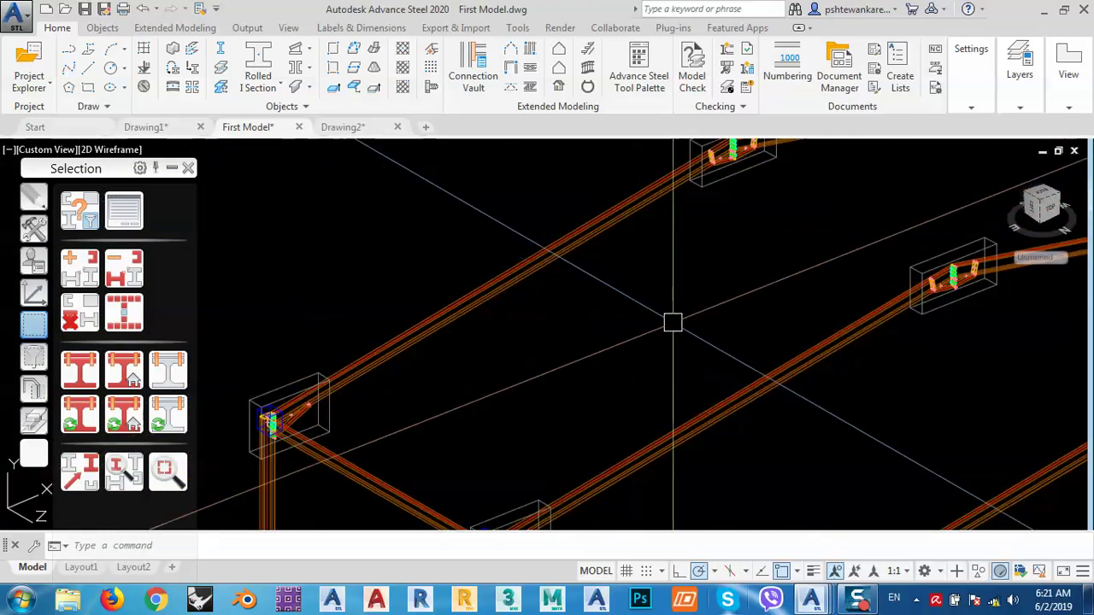
{"action": "middle_click_drag", "start_coordinate": [719, 348], "coordinate": [697, 330]}
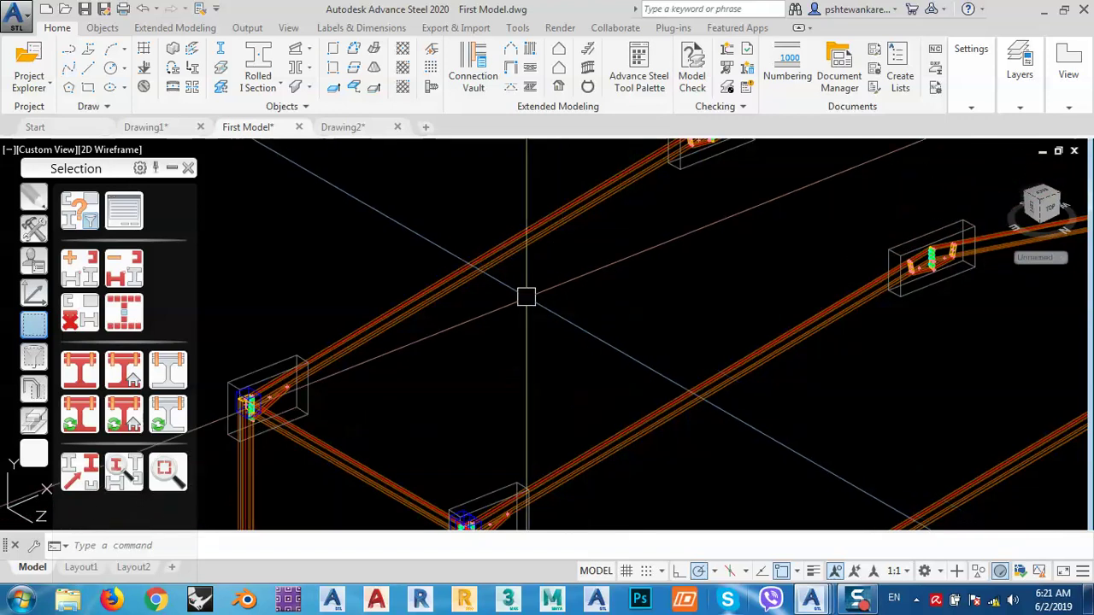
{"action": "left_click", "coordinate": [483, 267]}
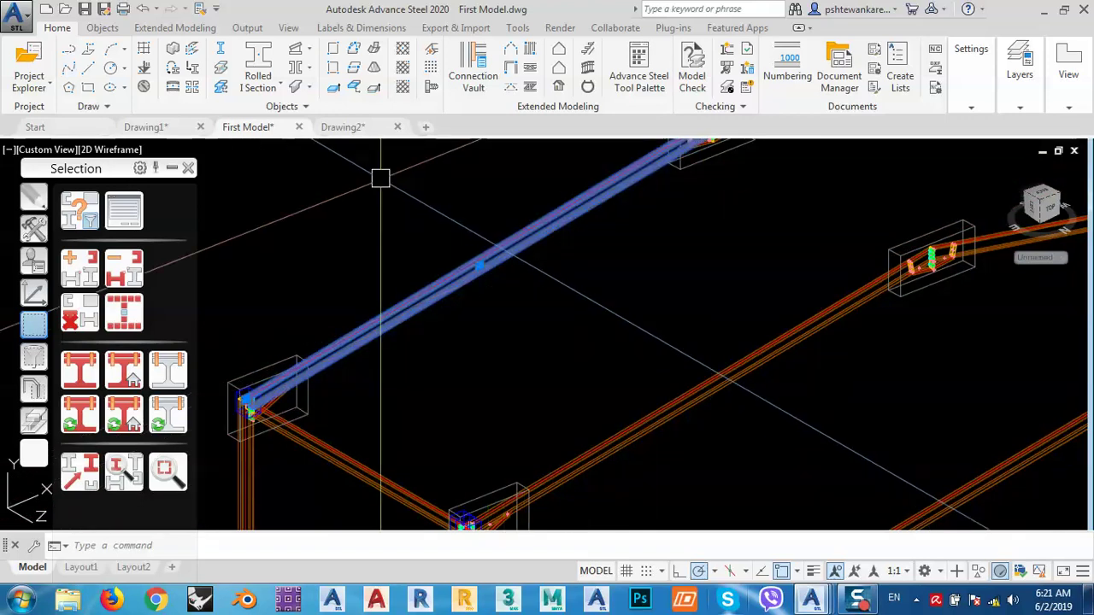
{"action": "key", "text": "Escape"}
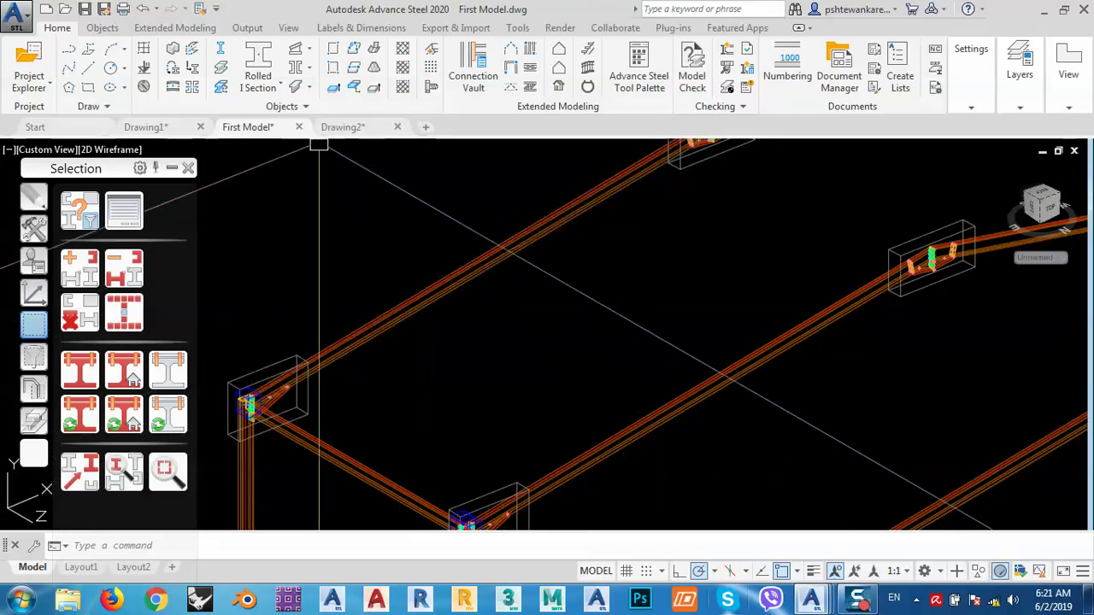
Divide the end frame's rafter into 8 equal parts along its physical size with the Divide or measure tool.
{"action": "left_click", "coordinate": [303, 109]}
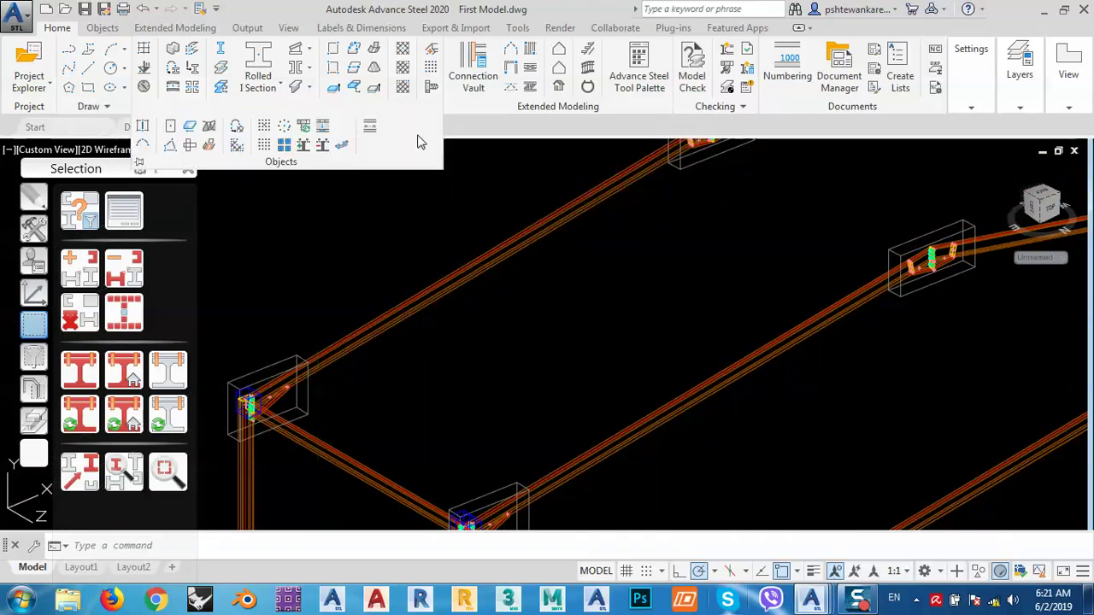
{"action": "left_click", "coordinate": [371, 135]}
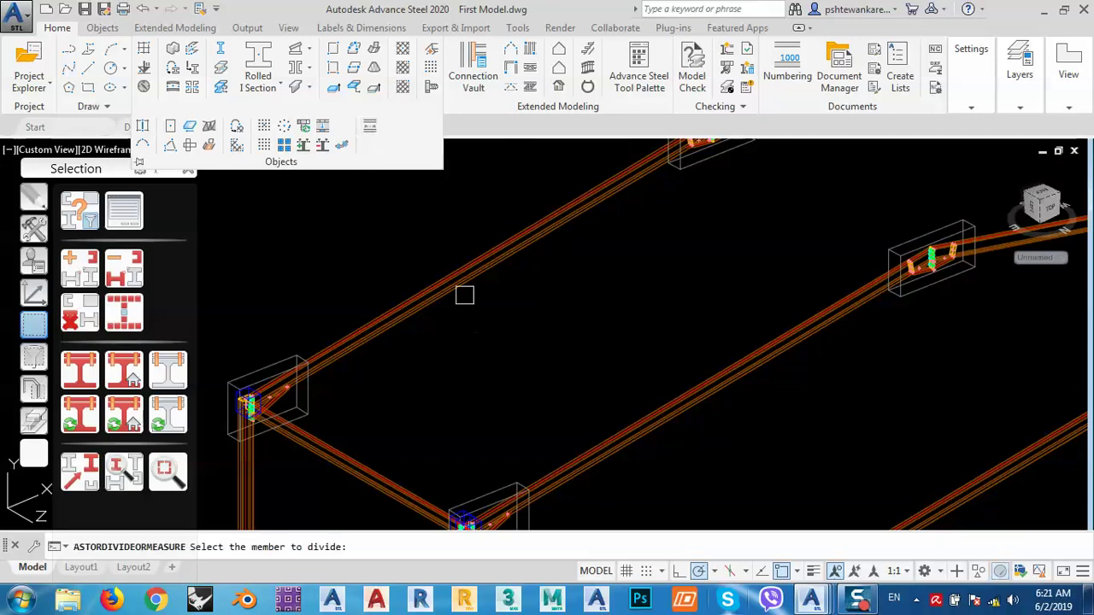
{"action": "left_click", "coordinate": [459, 287]}
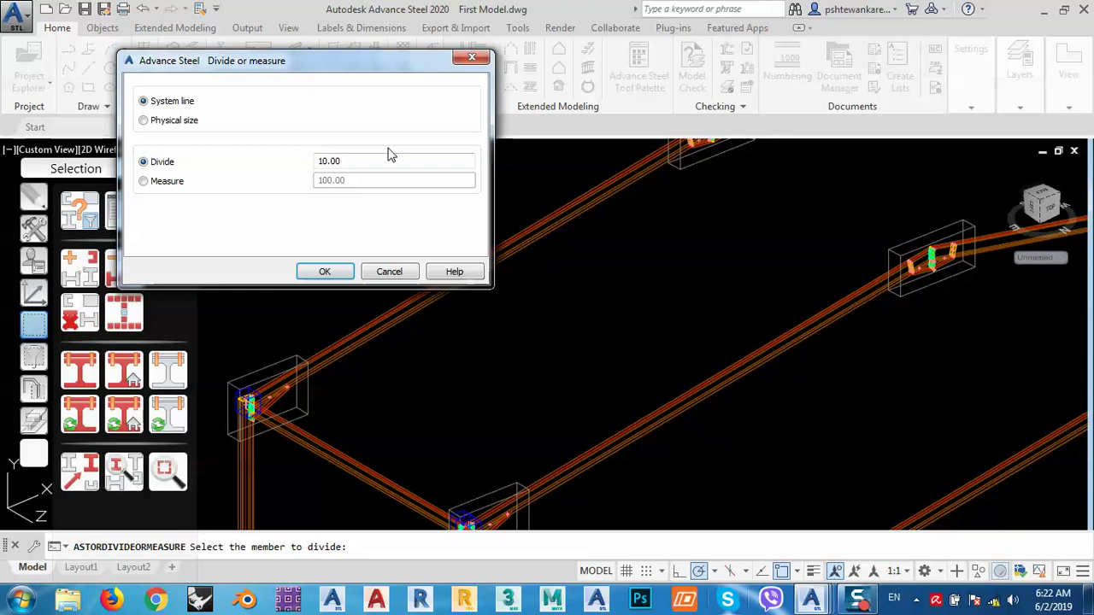
{"action": "left_click_drag", "start_coordinate": [360, 80], "coordinate": [769, 117]}
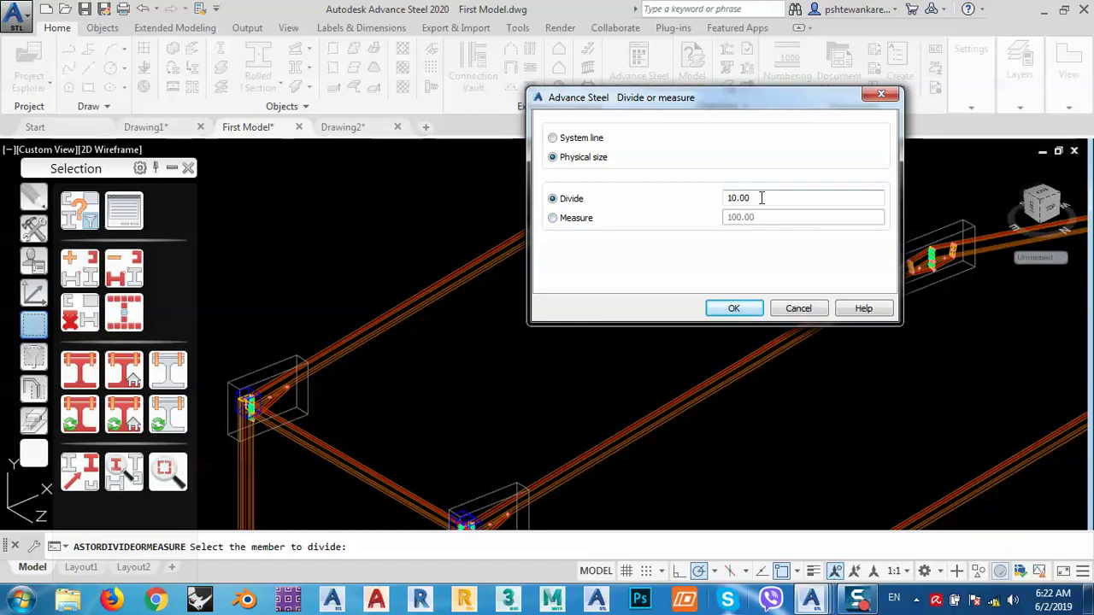
{"action": "left_click_drag", "start_coordinate": [762, 197], "coordinate": [687, 220]}
{"action": "type", "text": "8"}
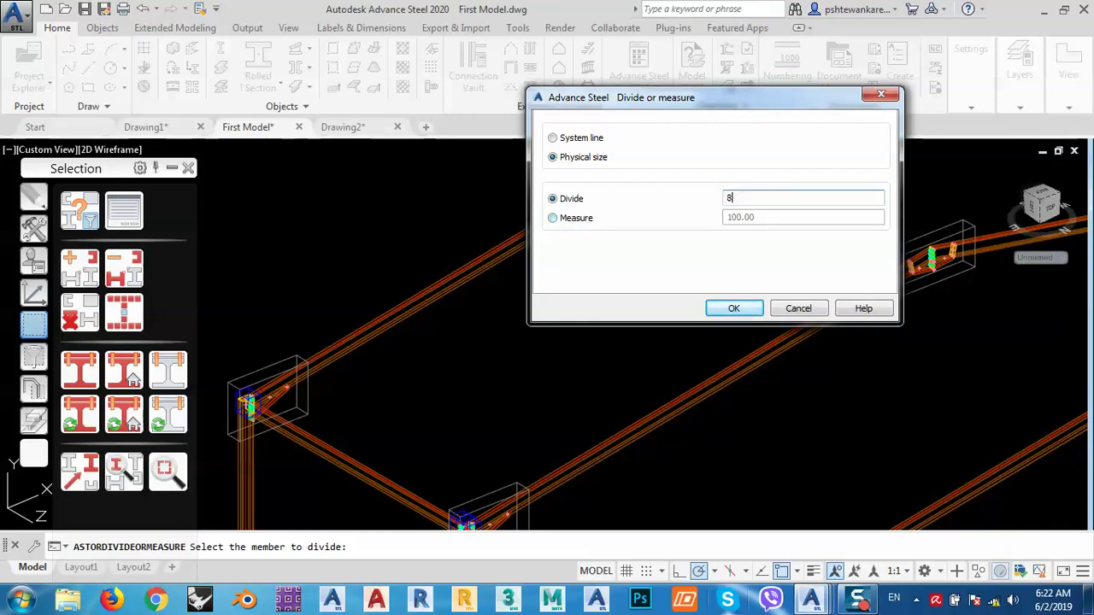
{"action": "left_click", "coordinate": [734, 309]}
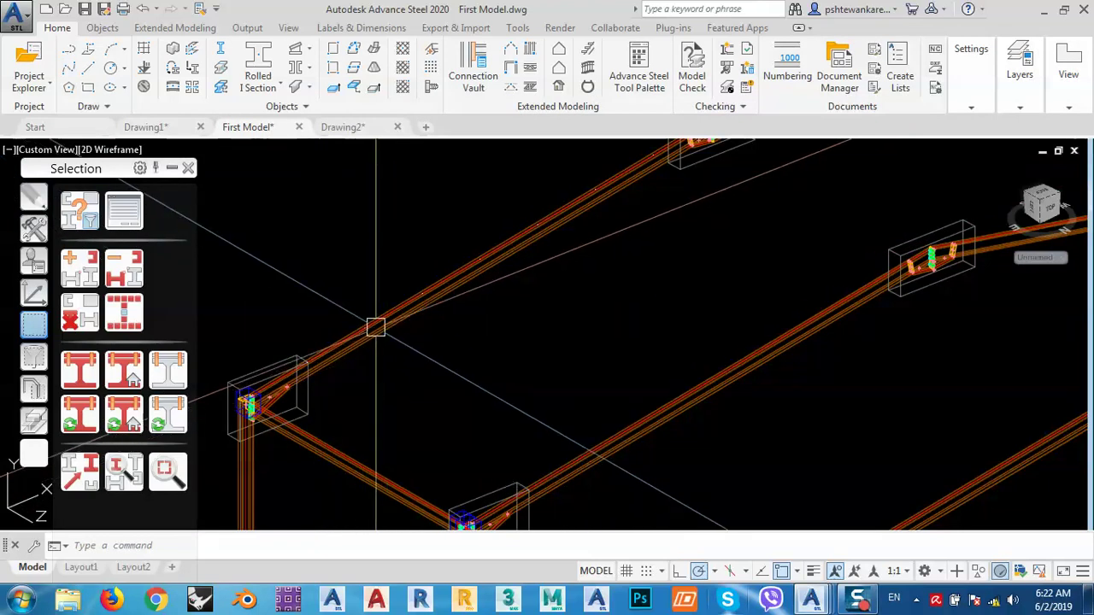
{"action": "scroll", "coordinate": [359, 335], "scroll_direction": "up", "scroll_amount": 2}
{"action": "scroll", "coordinate": [359, 335], "scroll_direction": "up", "scroll_amount": 5}
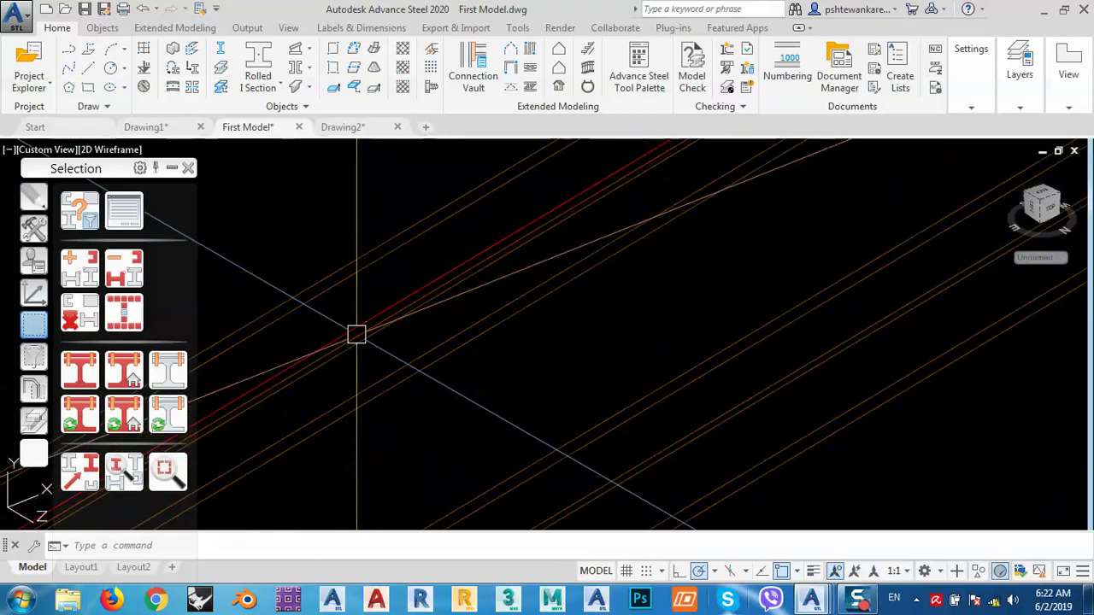
{"action": "scroll", "coordinate": [376, 324], "scroll_direction": "down", "scroll_amount": 6}
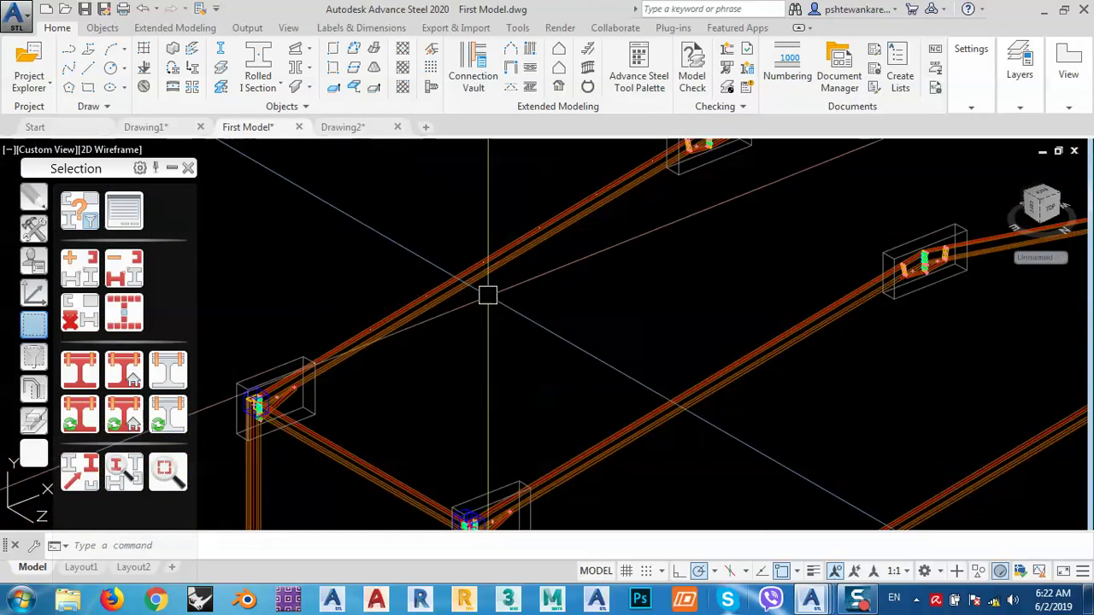
{"action": "mouse_move", "coordinate": [488, 296]}
{"action": "middle_mouse_down"}
{"action": "mouse_move", "coordinate": [587, 273]}
{"action": "mouse_move", "coordinate": [571, 313]}
{"action": "middle_mouse_up"}
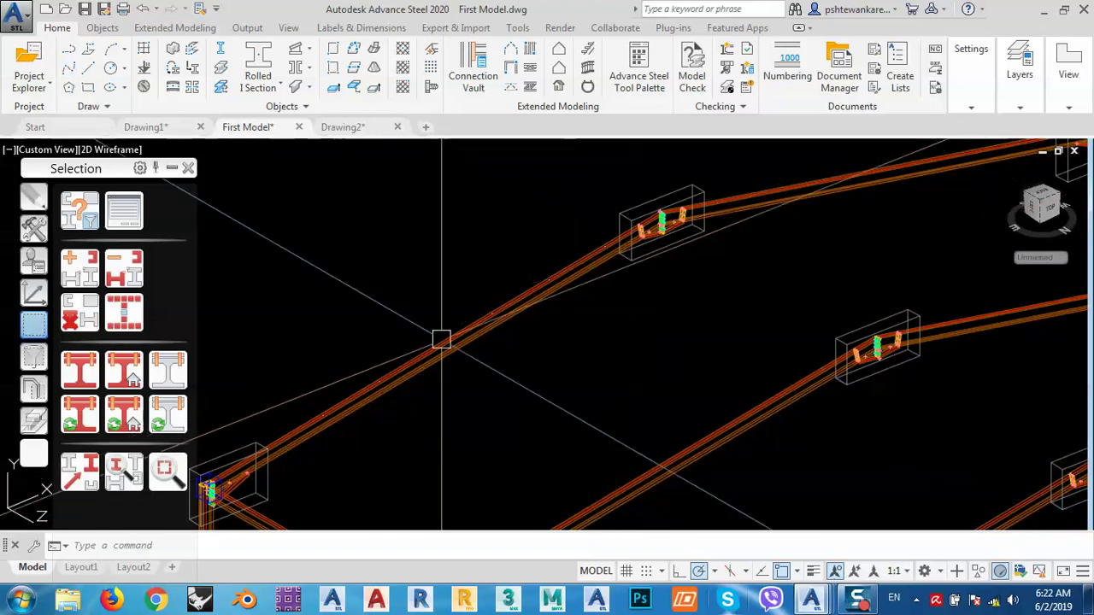
{"action": "middle_click_drag", "start_coordinate": [617, 363], "coordinate": [634, 286]}
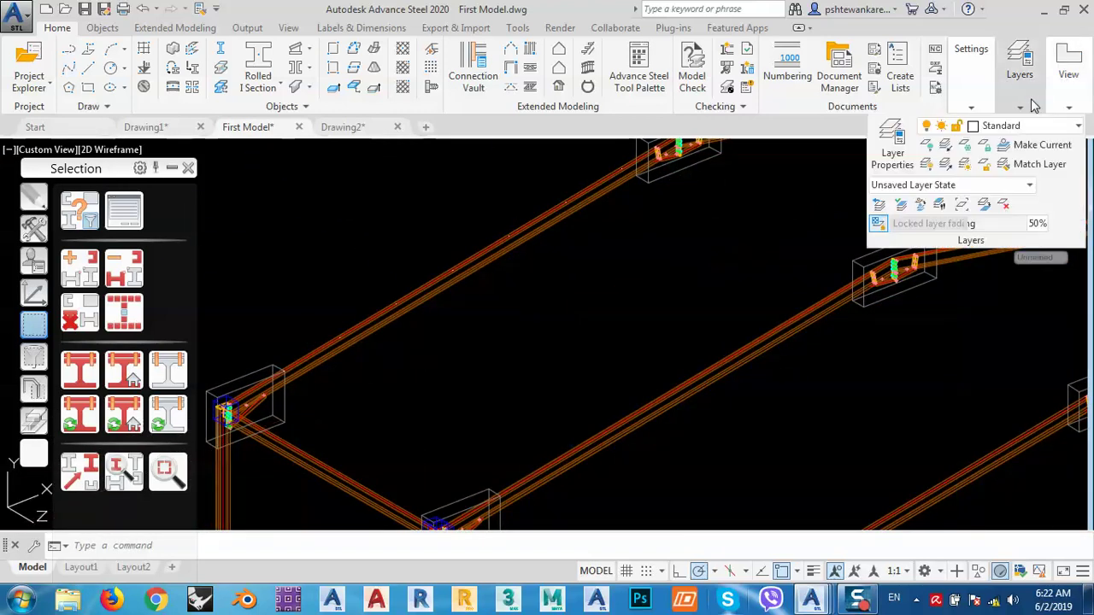
{"action": "mouse_move", "coordinate": [992, 107]}
{"action": "mouse_move", "coordinate": [1091, 110]}
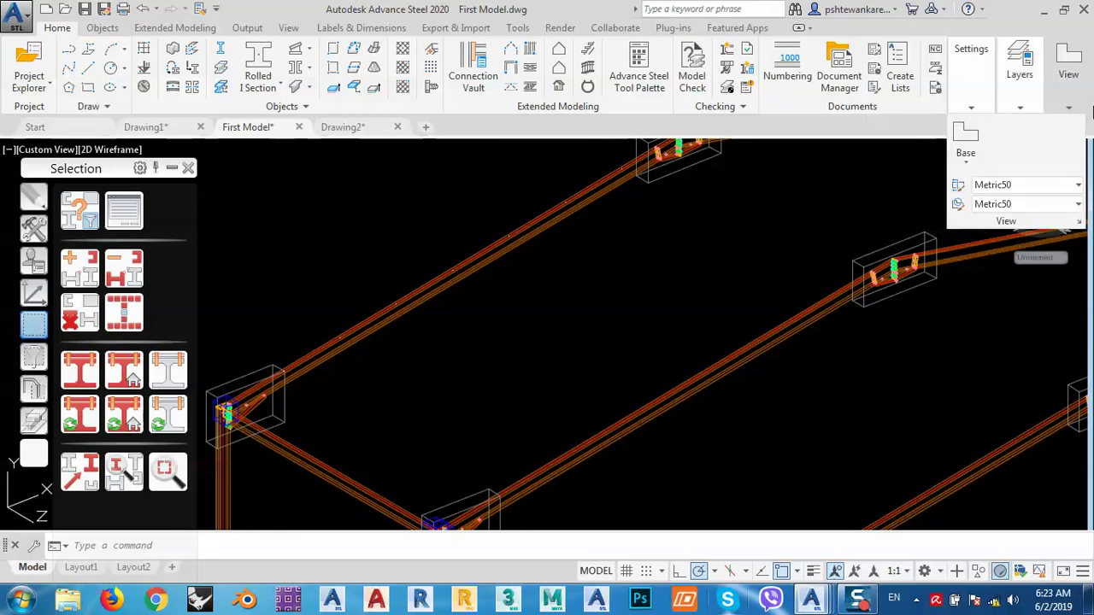
{"action": "left_click", "coordinate": [518, 28]}
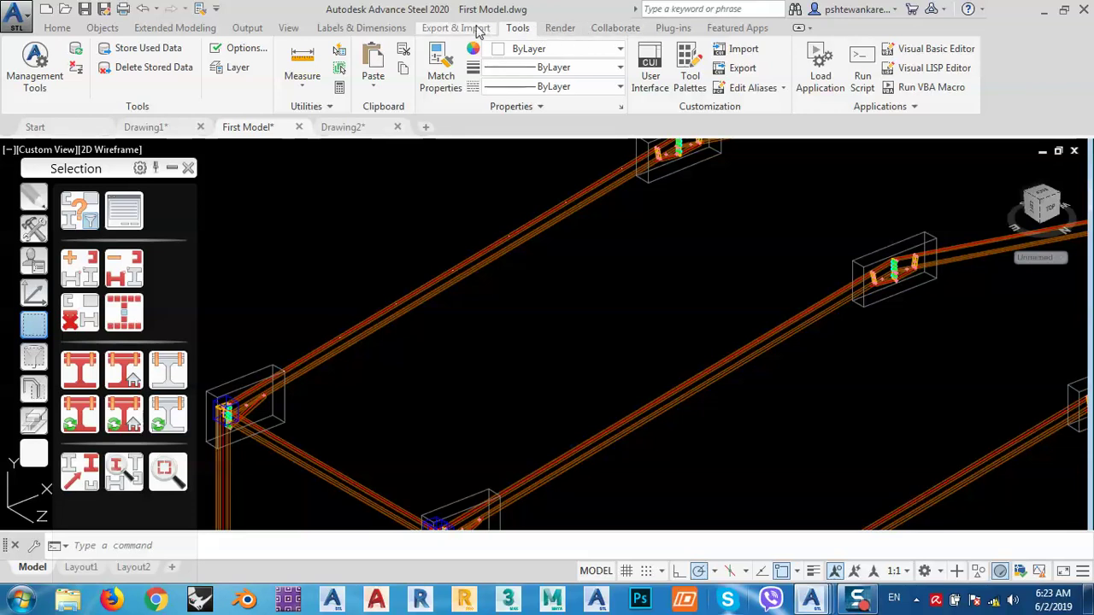
{"action": "left_click", "coordinate": [479, 30]}
{"action": "left_click", "coordinate": [398, 31]}
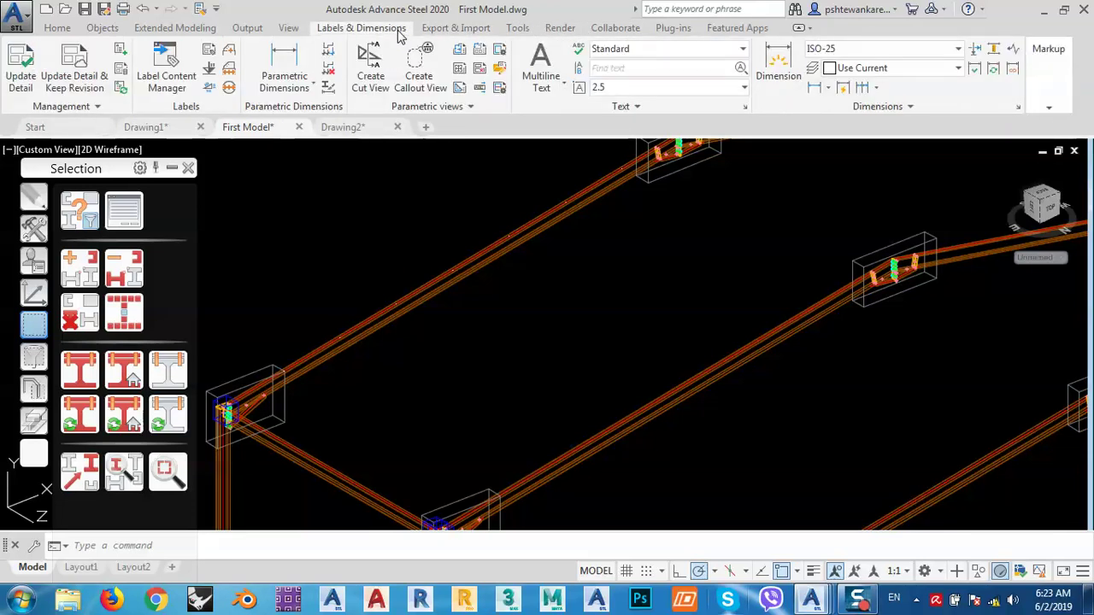
{"action": "left_click", "coordinate": [295, 29]}
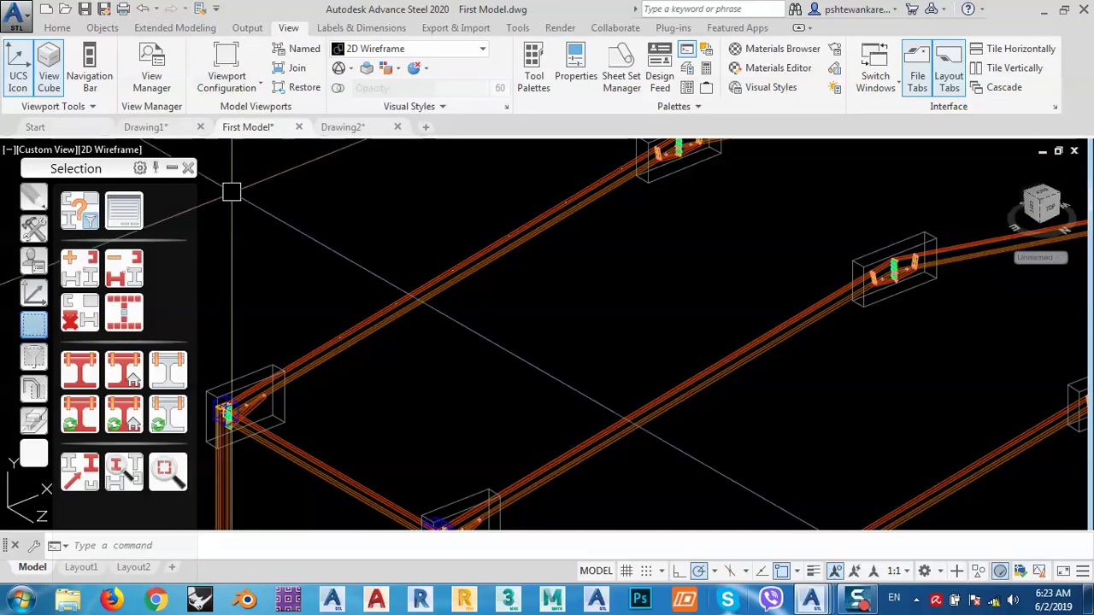
{"action": "left_click", "coordinate": [222, 549]}
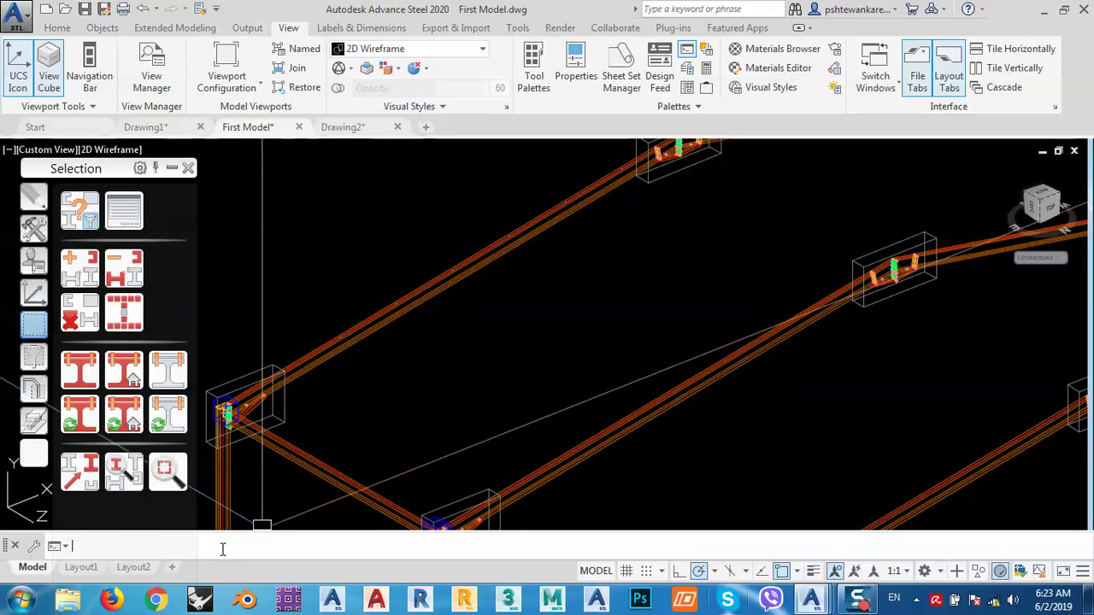
{"action": "type", "text": "poi"}
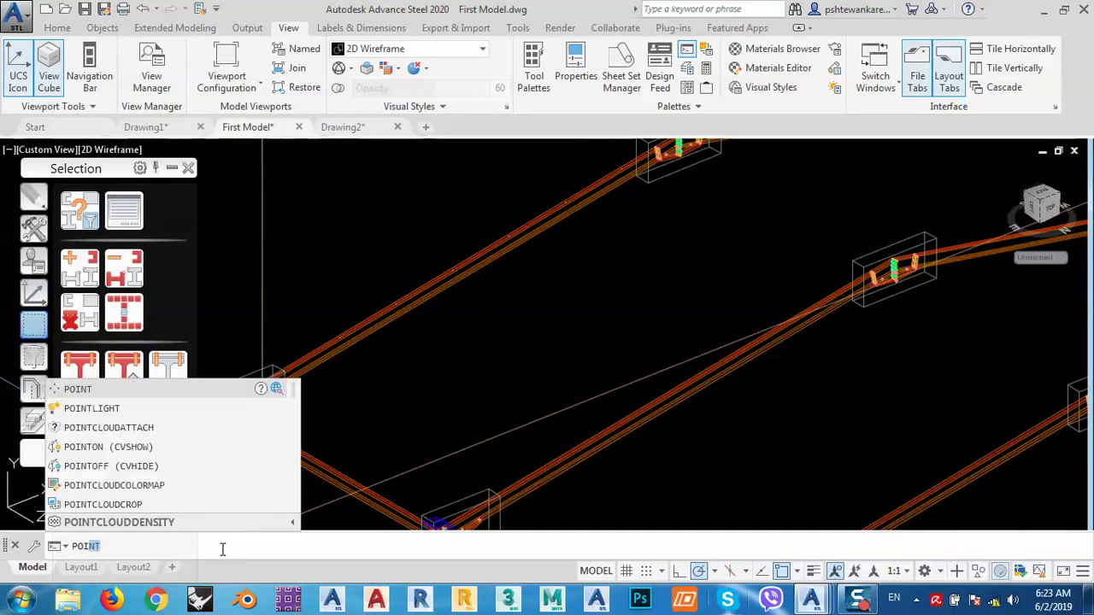
{"action": "type", "text": "nt"}
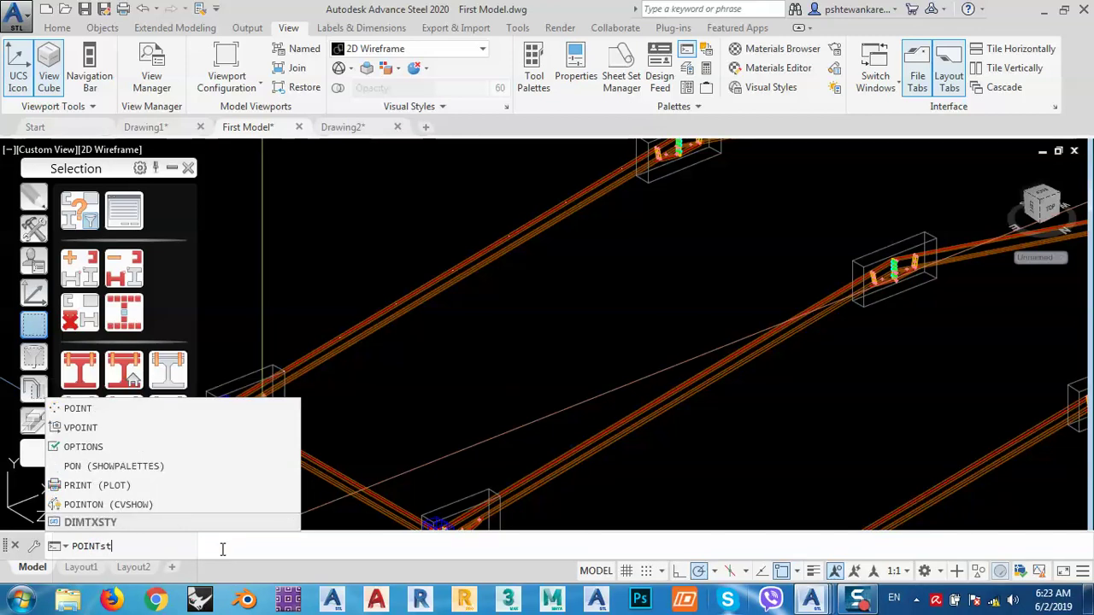
{"action": "key", "text": "BackSpace"}
{"action": "key", "text": "BackSpace"}
{"action": "key", "text": "BackSpace"}
{"action": "key", "text": "BackSpace"}
{"action": "key", "text": "BackSpace"}
{"action": "key", "text": "BackSpace"}
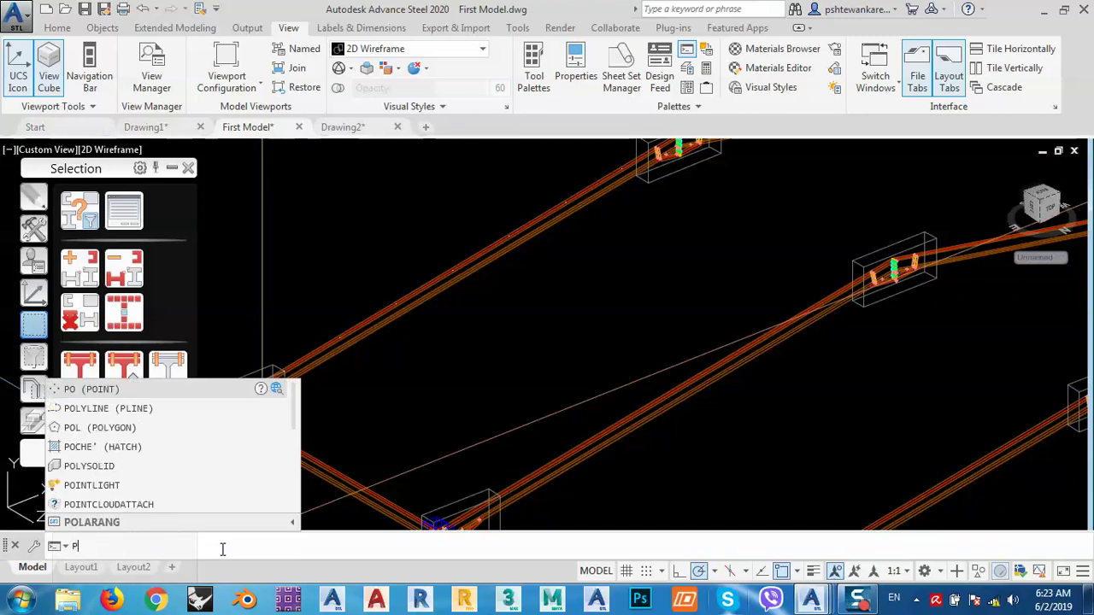
Set the point style with PTYPE to a circle with a cross through it, keeping the size relative to the screen.
{"action": "type", "text": "p"}
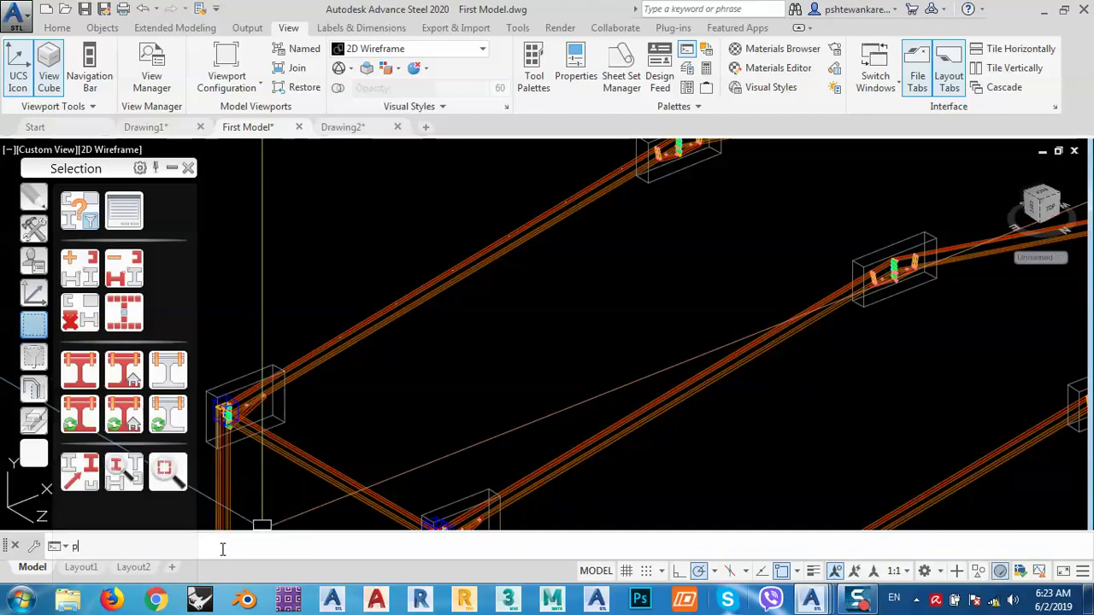
{"action": "type", "text": "ty"}
{"action": "left_click_drag", "start_coordinate": [110, 167], "coordinate": [119, 68]}
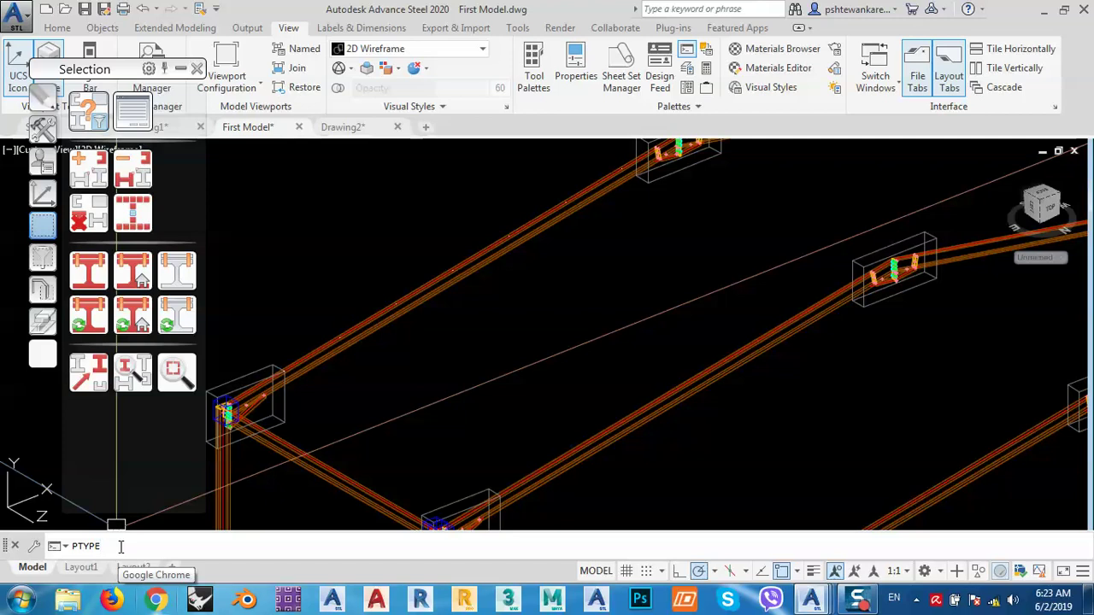
{"action": "key", "text": "Return"}
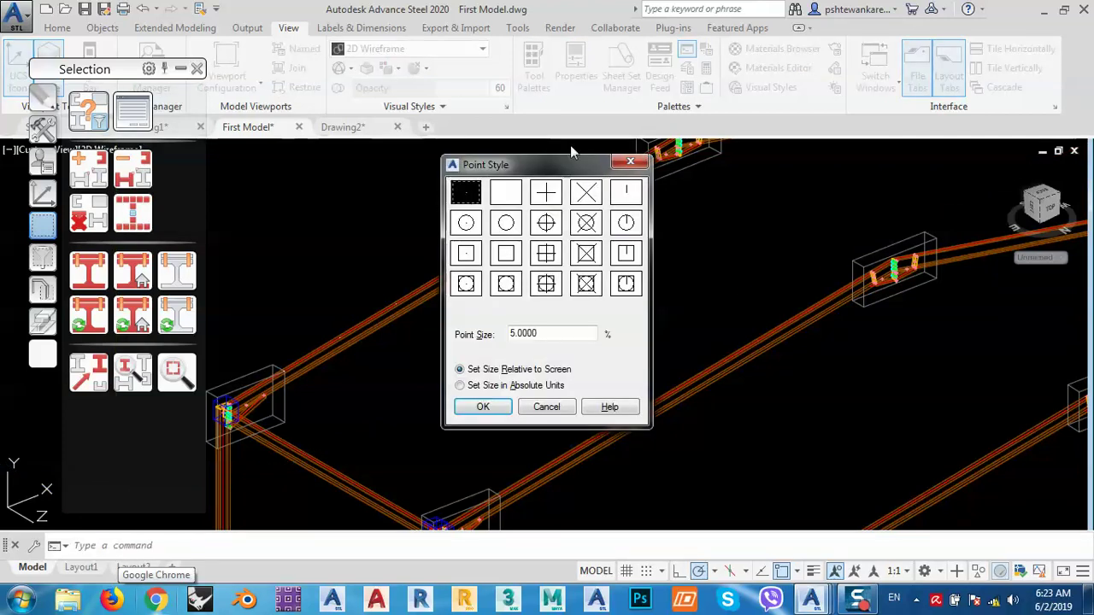
{"action": "left_click_drag", "start_coordinate": [575, 164], "coordinate": [629, 198]}
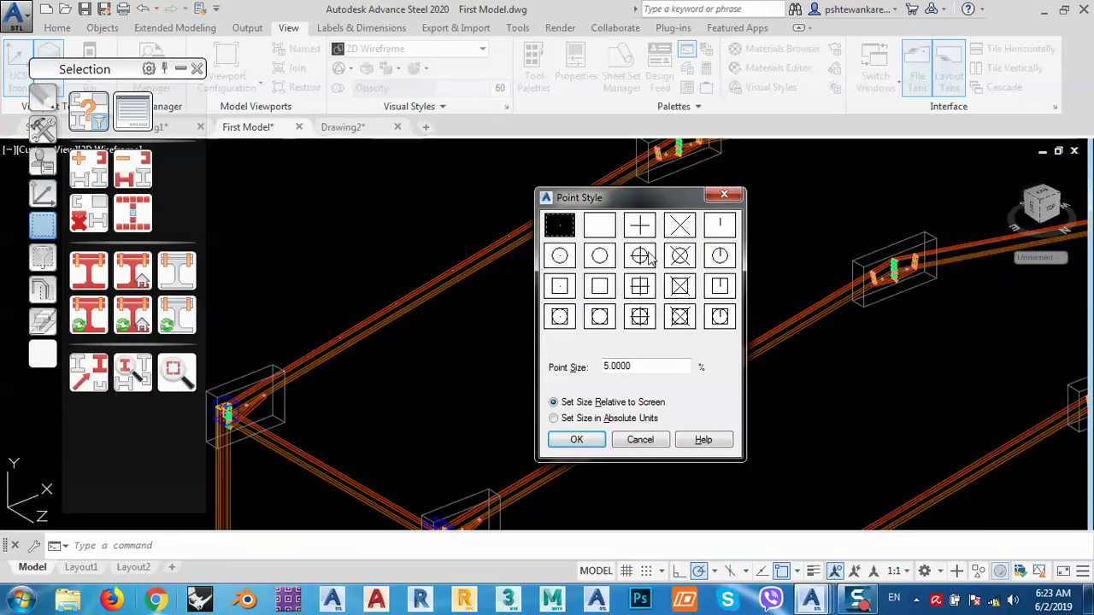
{"action": "left_click", "coordinate": [639, 255]}
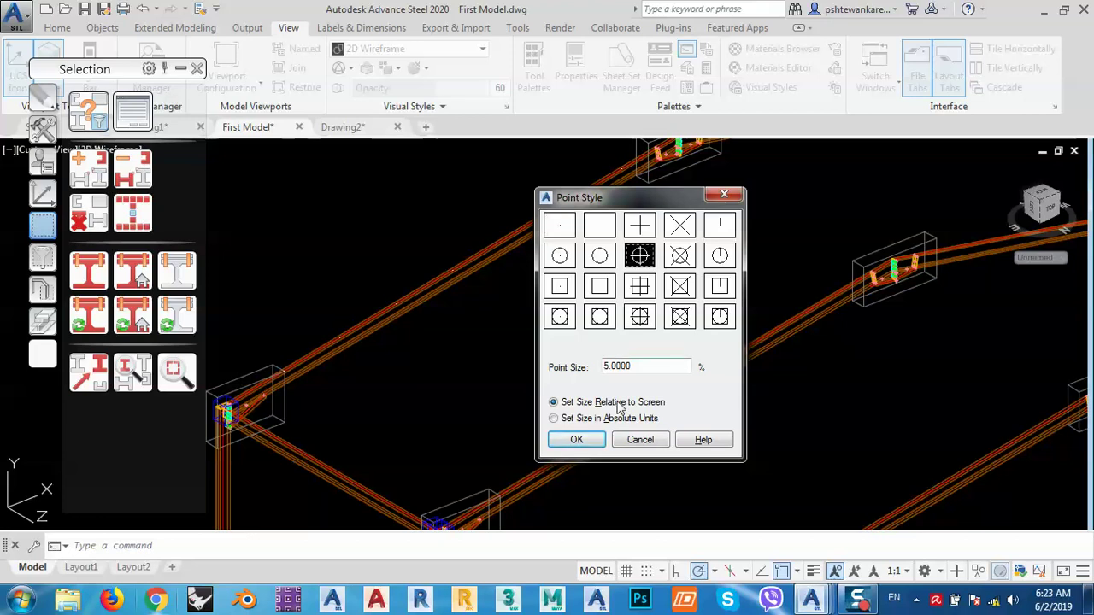
{"action": "left_click", "coordinate": [576, 439]}
Divide the adjacent frame's rafter into 8 equal parts with the Divide or measure tool and clear the selection.
{"action": "scroll", "coordinate": [290, 368], "scroll_direction": "up", "scroll_amount": 6}
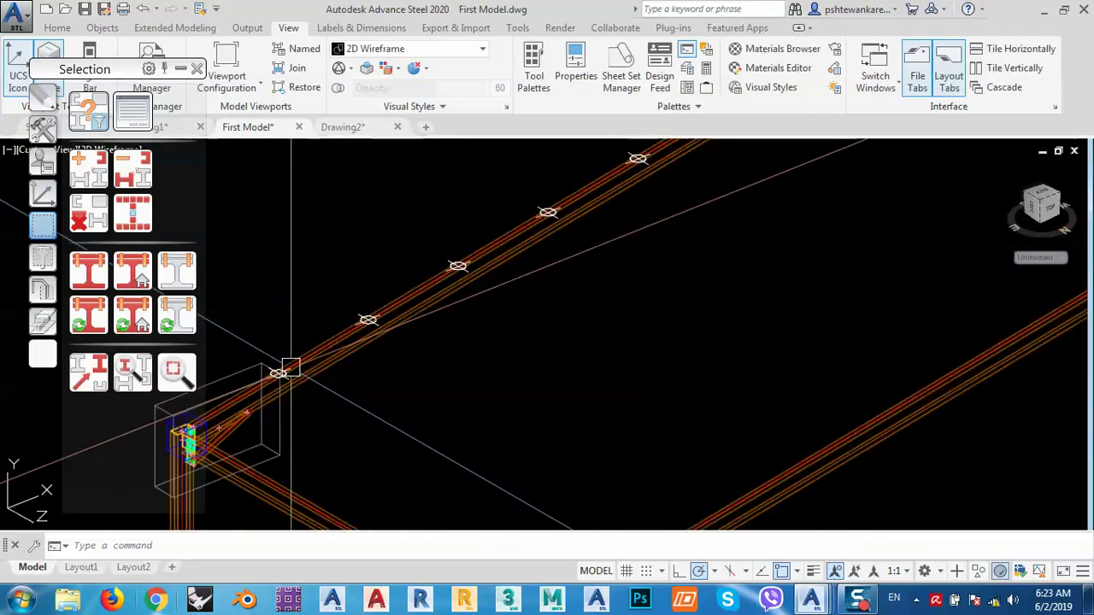
{"action": "middle_click_drag", "start_coordinate": [259, 381], "coordinate": [406, 321]}
{"action": "scroll", "coordinate": [393, 328], "scroll_direction": "down", "scroll_amount": 4}
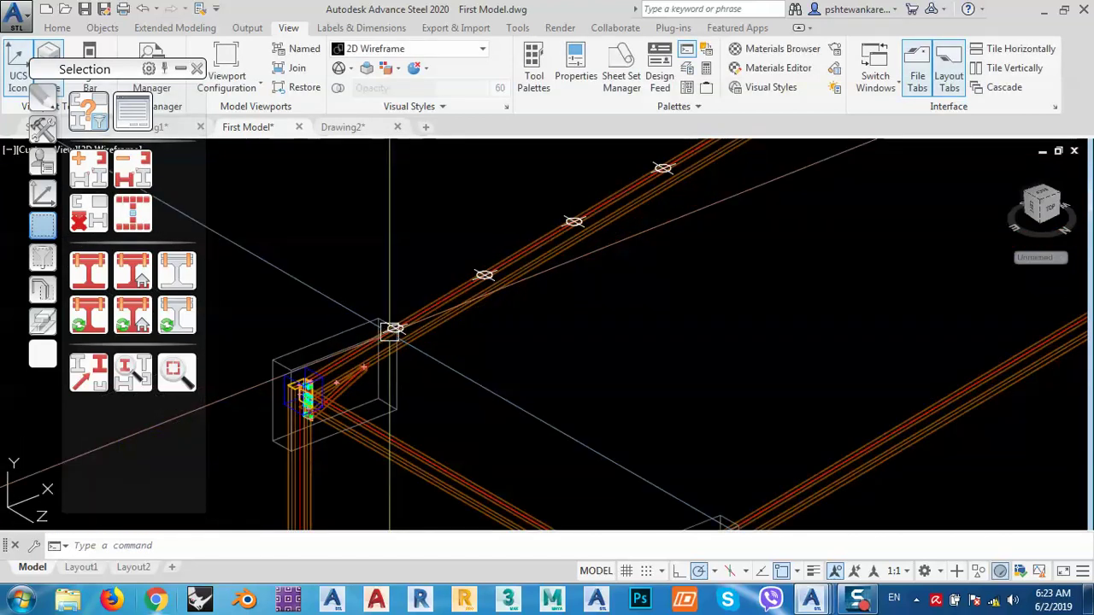
{"action": "scroll", "coordinate": [513, 306], "scroll_direction": "down", "scroll_amount": 4}
{"action": "middle_click_drag", "start_coordinate": [604, 290], "coordinate": [519, 408]}
{"action": "middle_click_drag", "start_coordinate": [611, 387], "coordinate": [494, 295]}
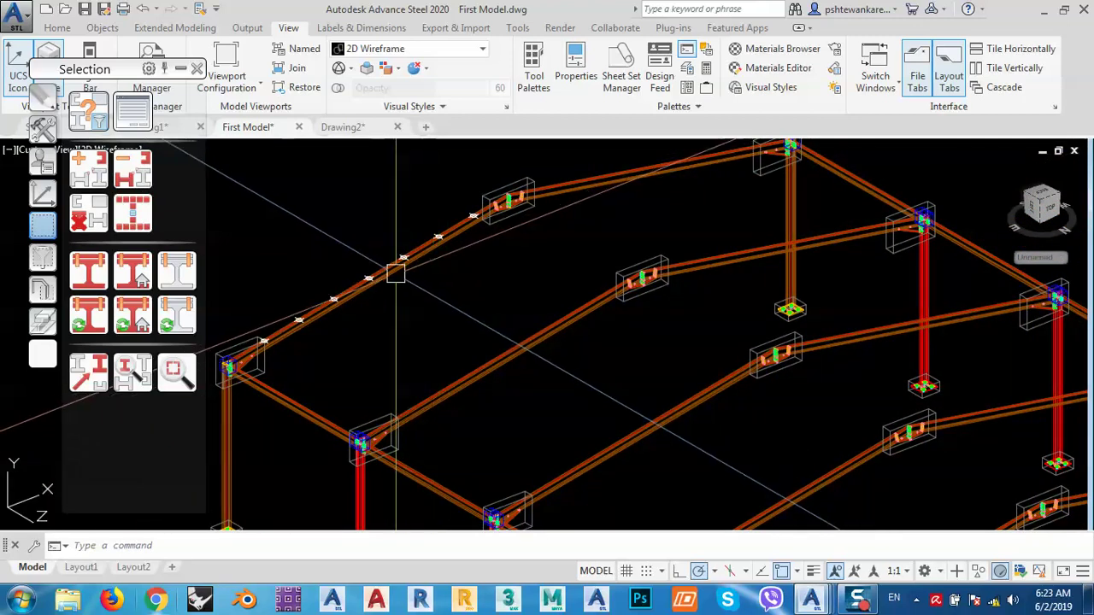
{"action": "left_click", "coordinate": [464, 375]}
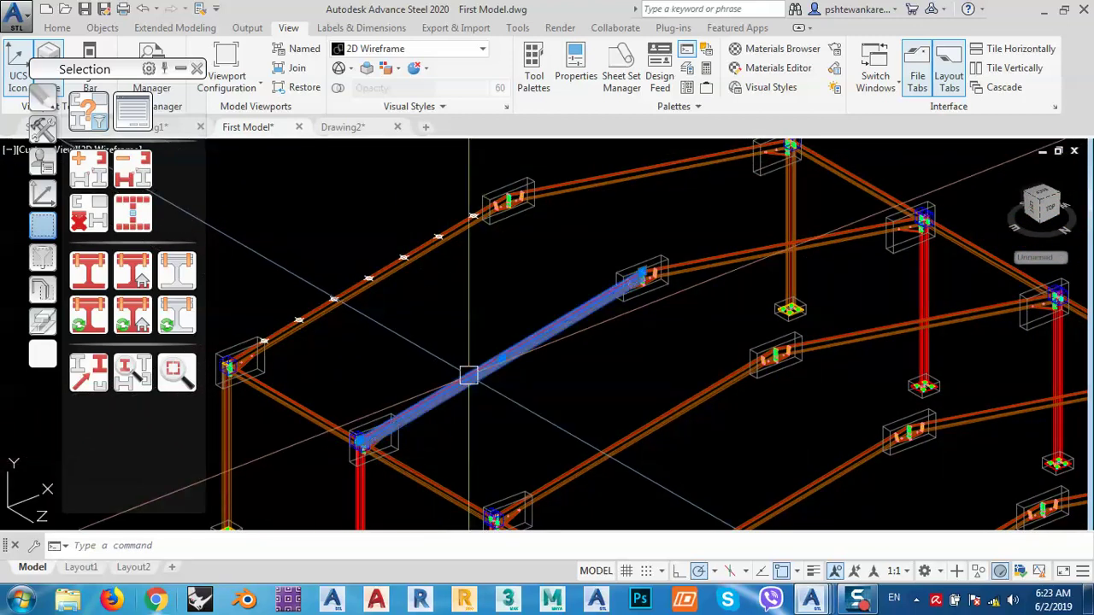
{"action": "left_click", "coordinate": [67, 28]}
{"action": "left_click", "coordinate": [305, 106]}
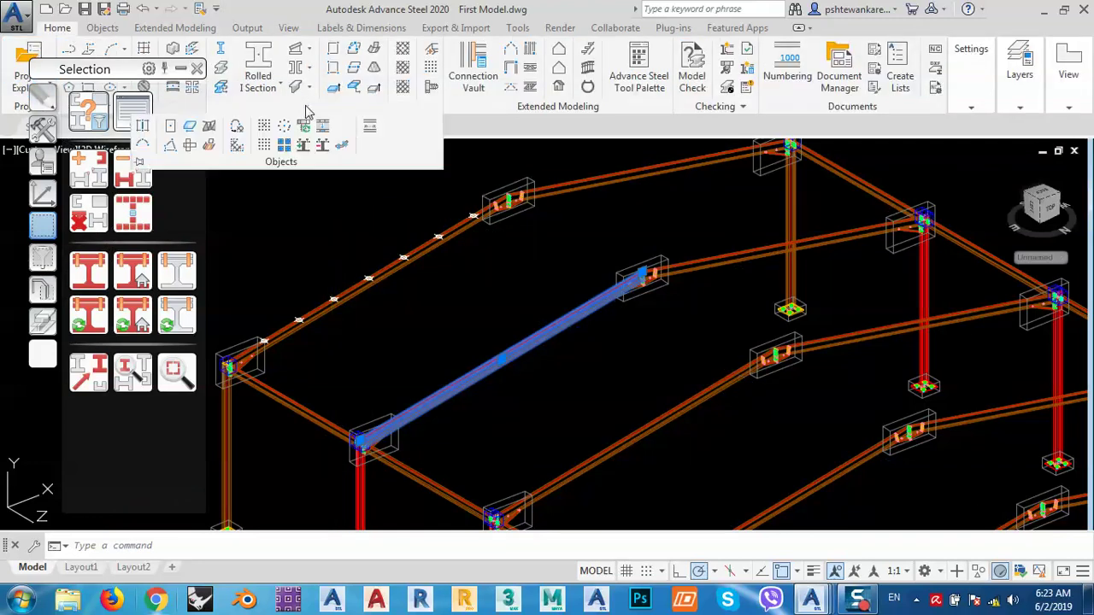
{"action": "left_click", "coordinate": [371, 135]}
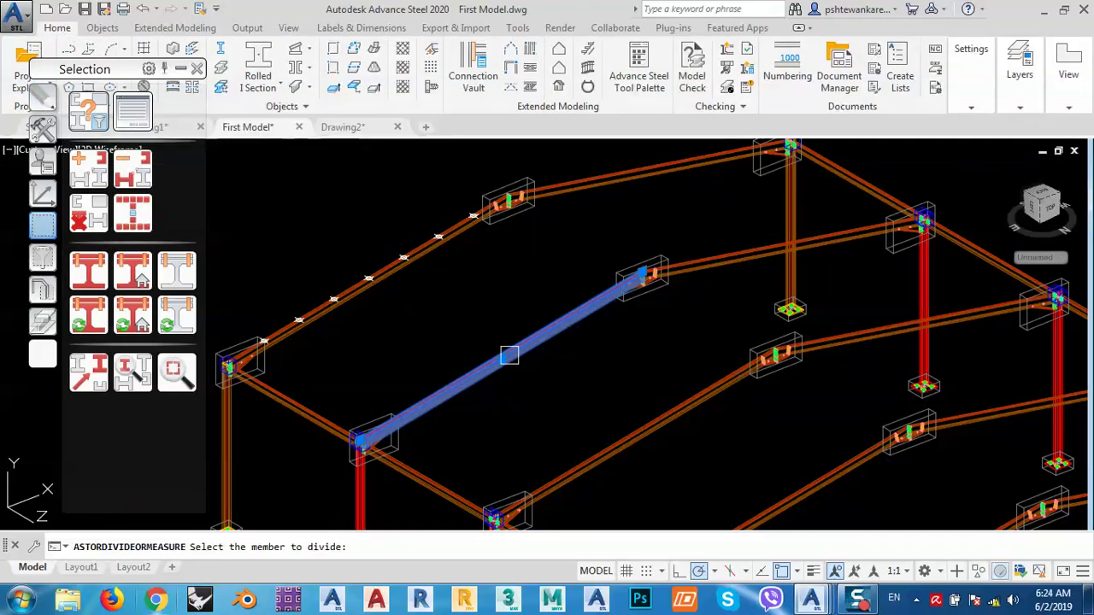
{"action": "left_click", "coordinate": [515, 347]}
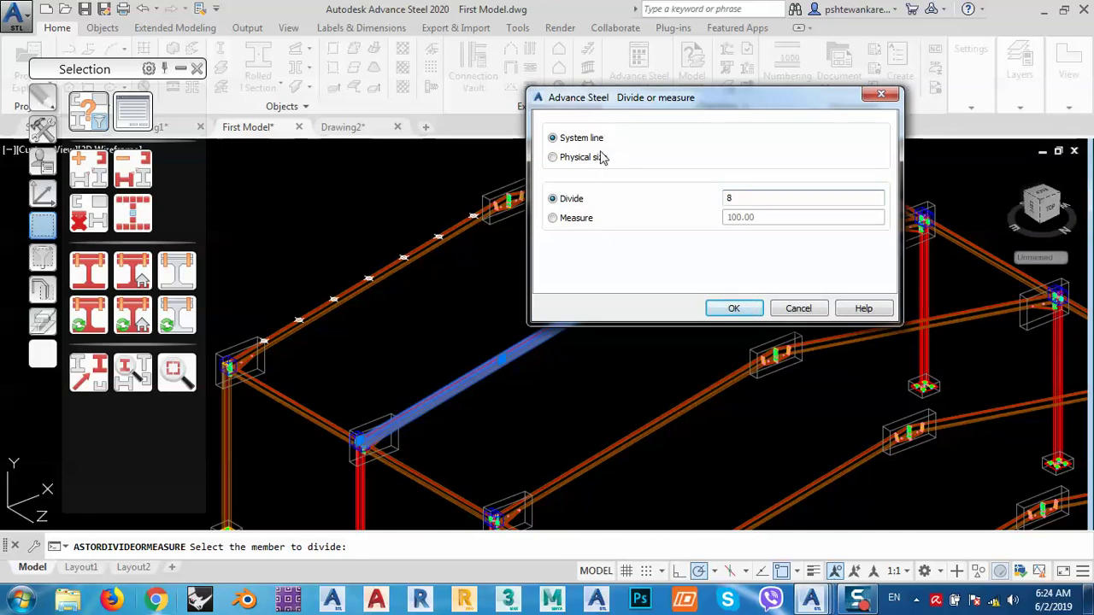
{"action": "left_click", "coordinate": [733, 308]}
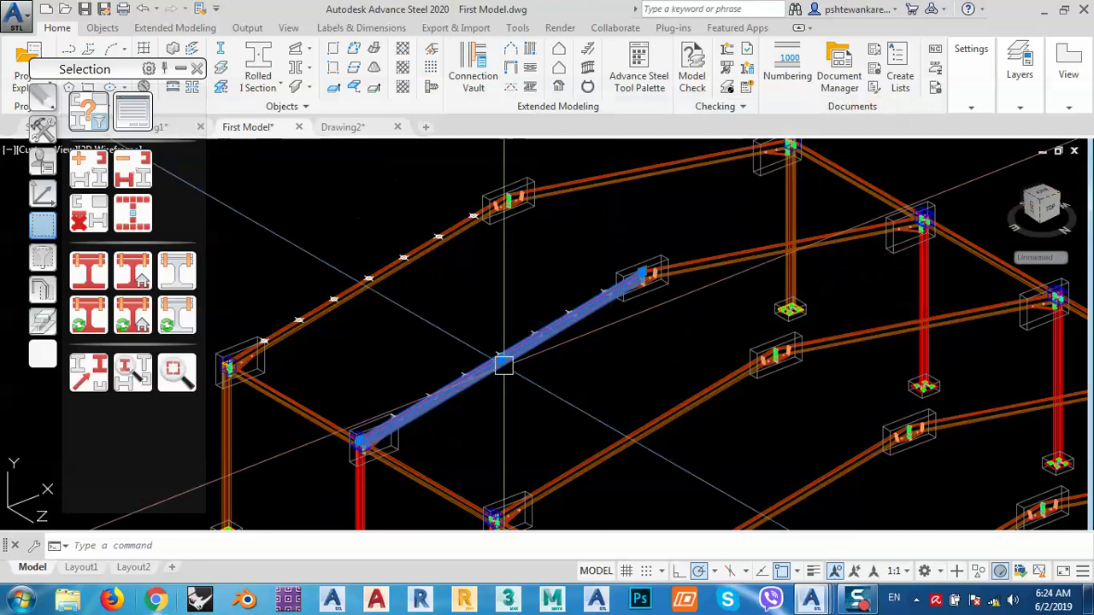
{"action": "key", "text": "Escape"}
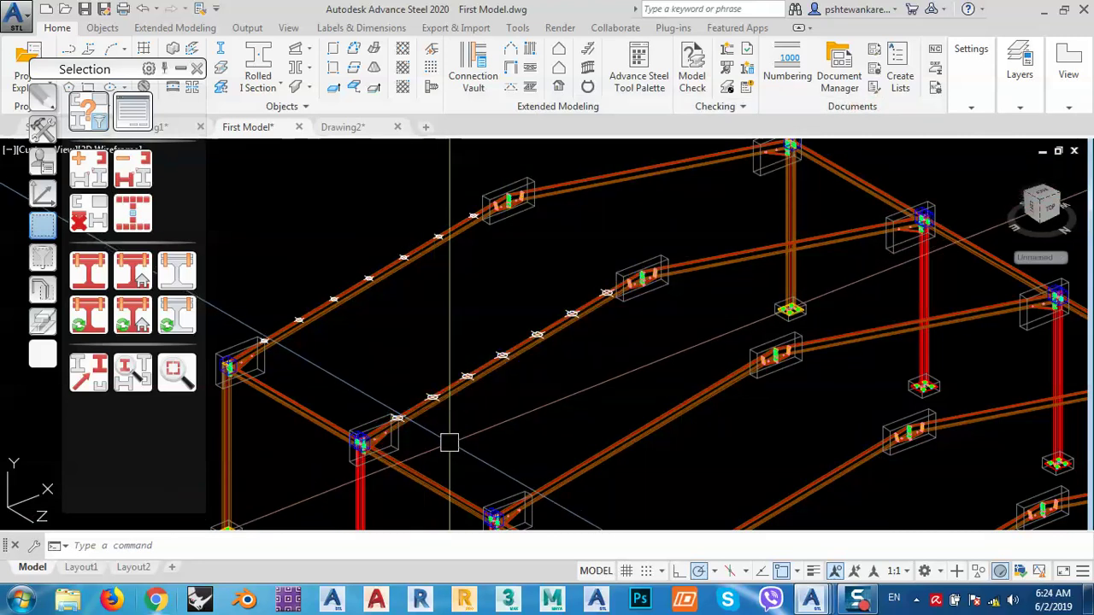
Place a square/rectangular hollow section beam between the first division points near the eaves of the two divided rafters.
{"action": "middle_click_drag", "start_coordinate": [337, 254], "coordinate": [431, 259]}
{"action": "left_click_drag", "start_coordinate": [113, 92], "coordinate": [114, 195]}
{"action": "left_click", "coordinate": [278, 83]}
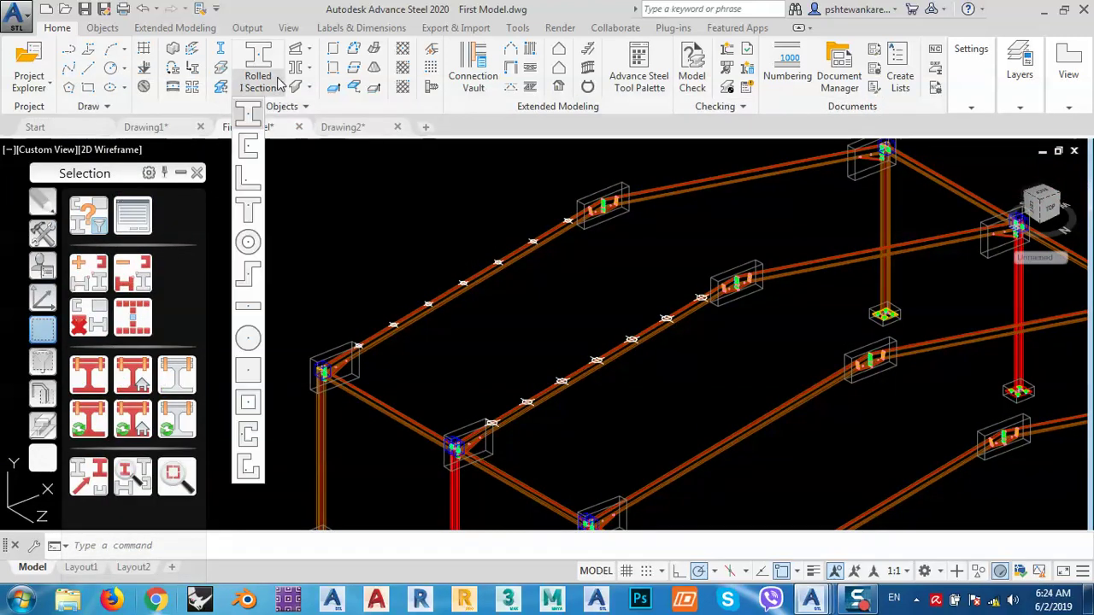
{"action": "left_click", "coordinate": [254, 402]}
{"action": "scroll", "coordinate": [342, 366], "scroll_direction": "up", "scroll_amount": 6}
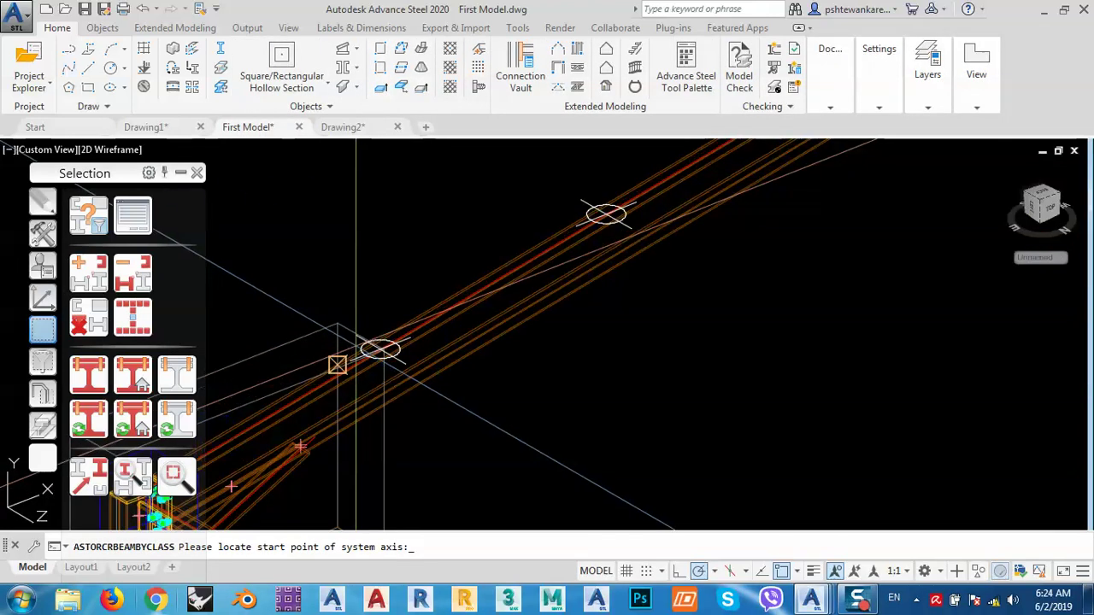
{"action": "left_click", "coordinate": [386, 376]}
{"action": "scroll", "coordinate": [386, 376], "scroll_direction": "down", "scroll_amount": 5}
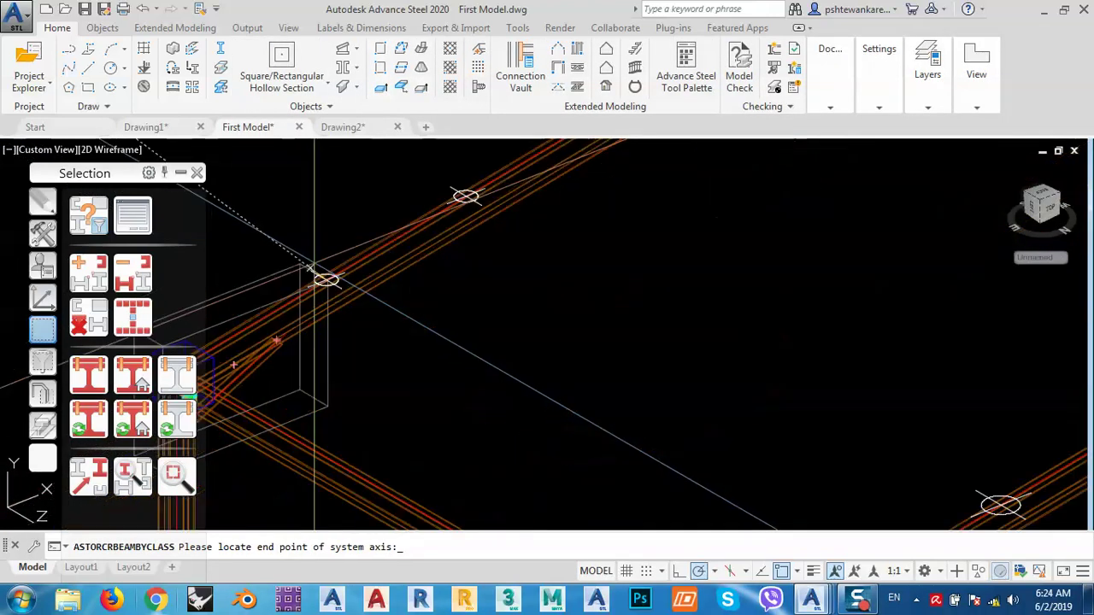
{"action": "scroll", "coordinate": [659, 468], "scroll_direction": "up", "scroll_amount": 7}
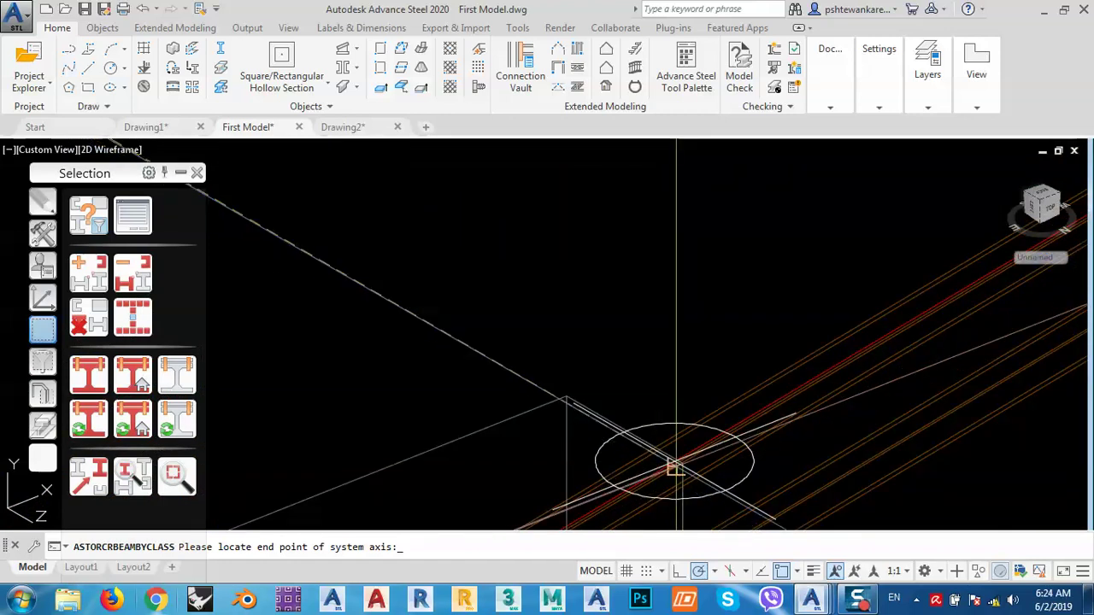
{"action": "scroll", "coordinate": [675, 469], "scroll_direction": "up", "scroll_amount": 5}
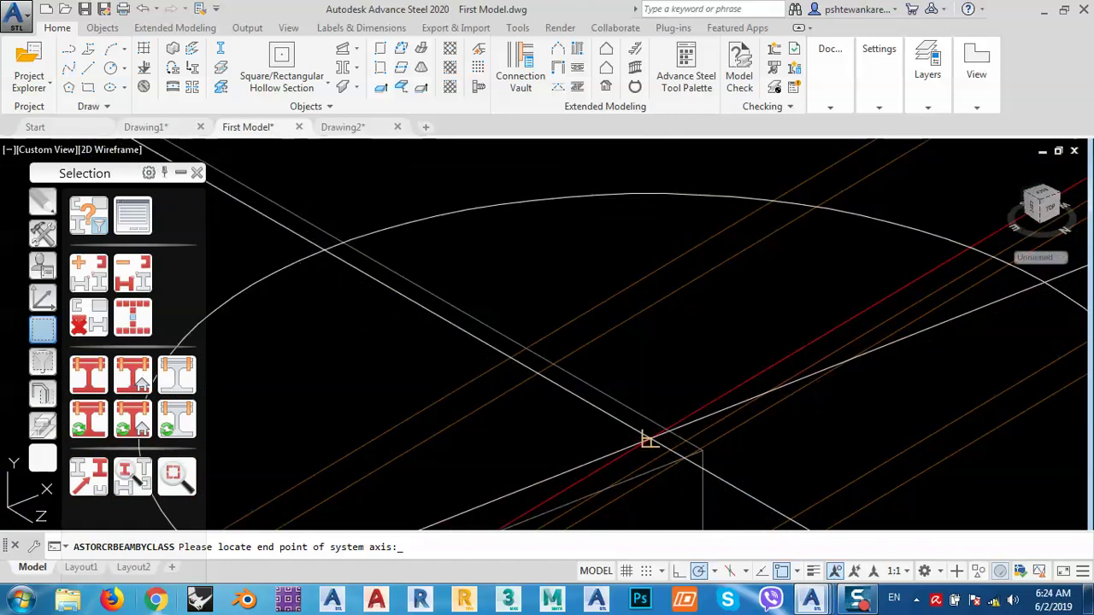
{"action": "left_click", "coordinate": [650, 441]}
{"action": "scroll", "coordinate": [649, 441], "scroll_direction": "down", "scroll_amount": 6}
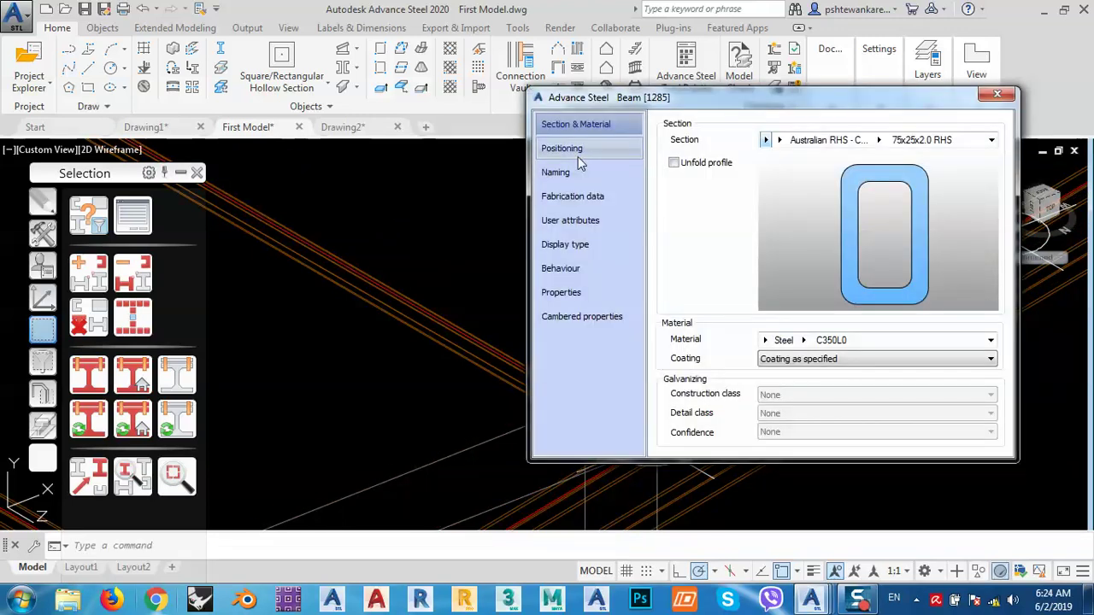
Set the new beam's positioning offset to the middle-right point and its angle to 90, check its end, and close the properties.
{"action": "left_click", "coordinate": [578, 151]}
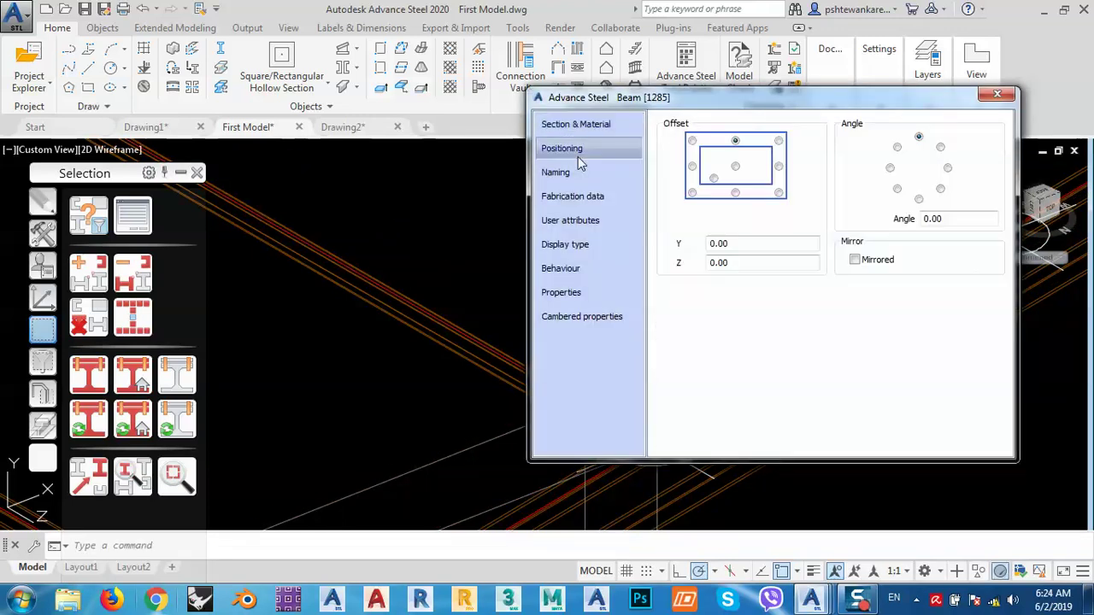
{"action": "left_click", "coordinate": [779, 166]}
{"action": "left_click_drag", "start_coordinate": [759, 87], "coordinate": [738, 34]}
{"action": "left_click", "coordinate": [923, 115]}
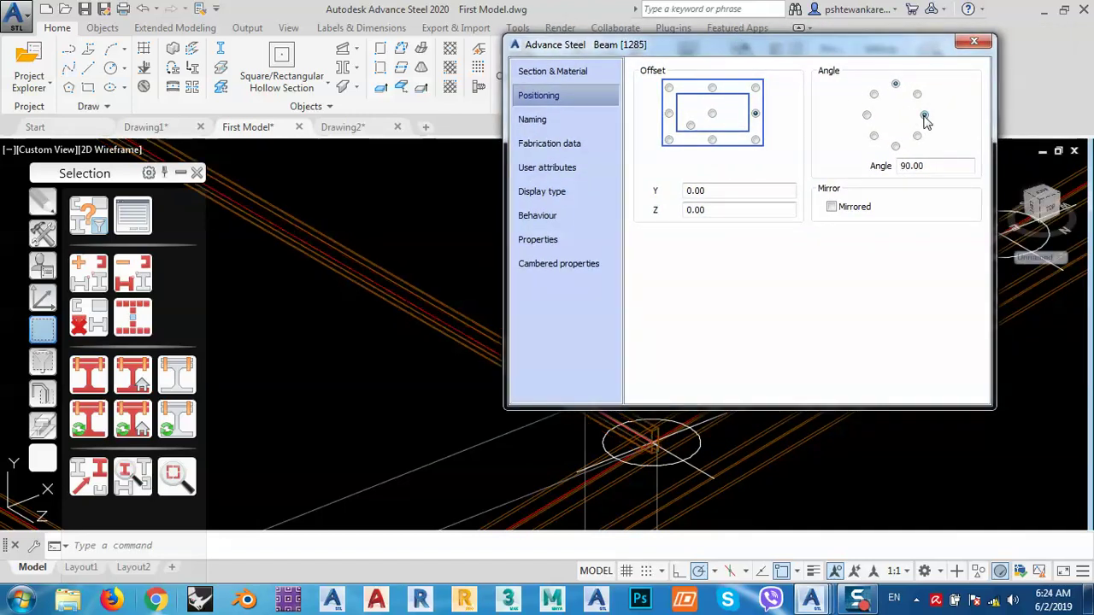
{"action": "left_click_drag", "start_coordinate": [756, 49], "coordinate": [983, 75]}
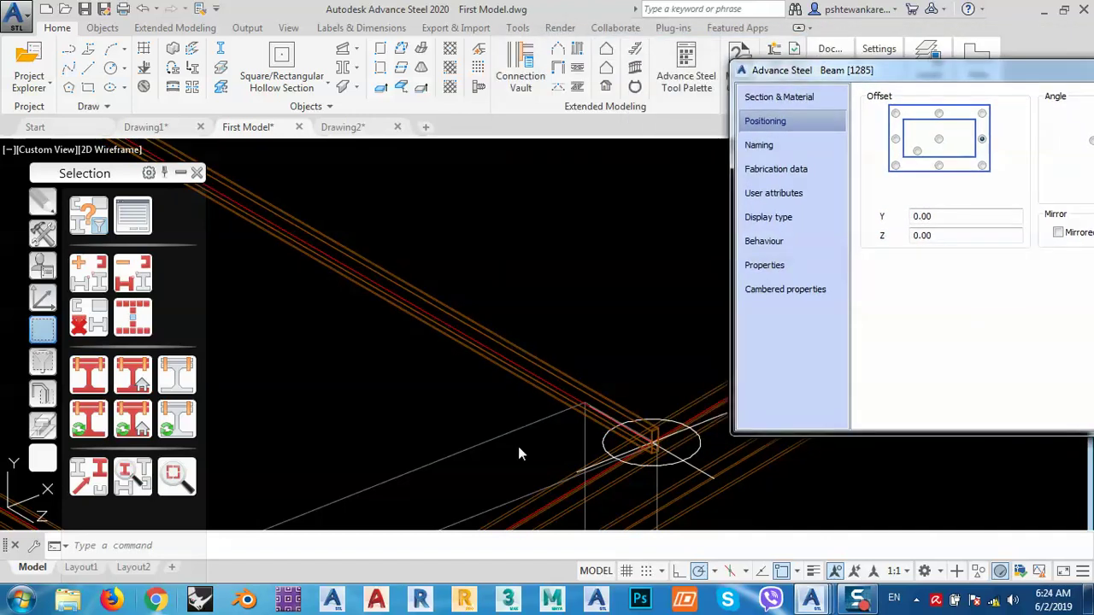
{"action": "scroll", "coordinate": [669, 431], "scroll_direction": "up", "scroll_amount": 6}
{"action": "middle_click_drag", "start_coordinate": [663, 454], "coordinate": [557, 396]}
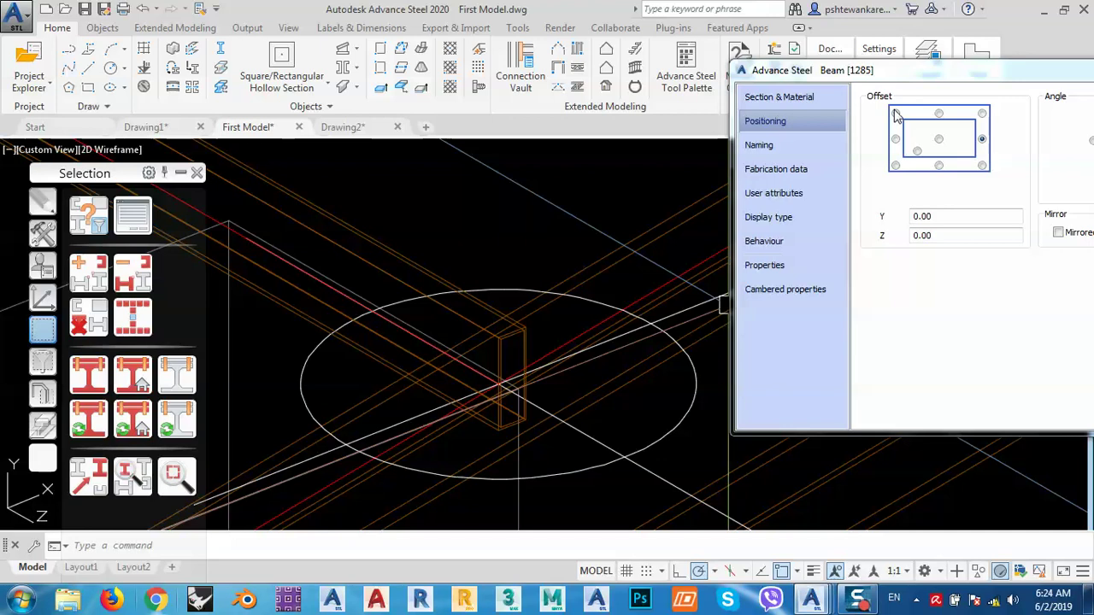
{"action": "left_click_drag", "start_coordinate": [885, 78], "coordinate": [551, 114]}
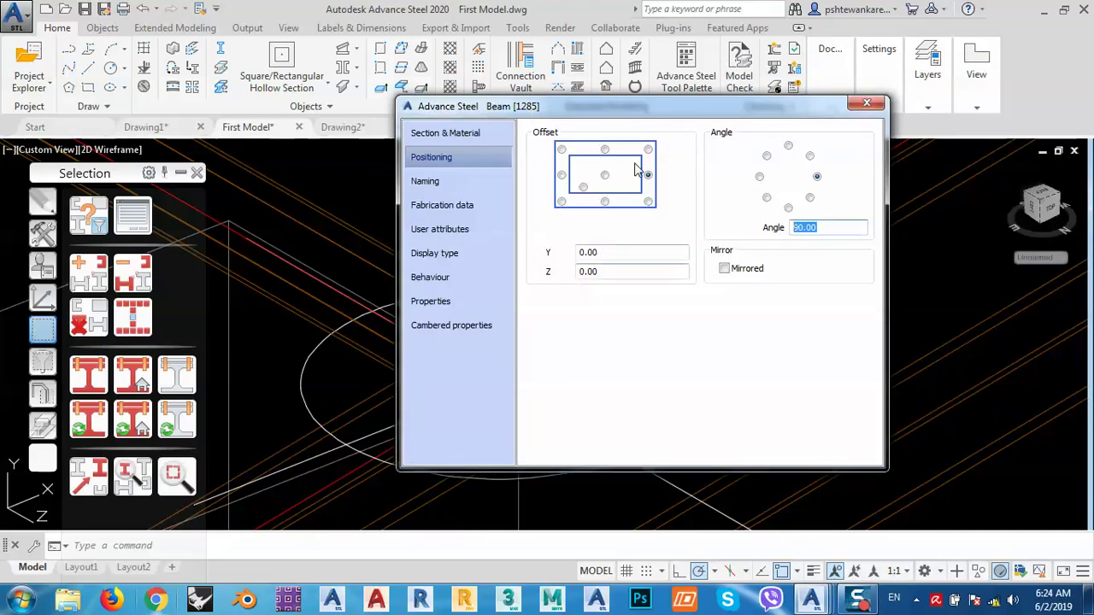
{"action": "left_click_drag", "start_coordinate": [624, 113], "coordinate": [180, 103]}
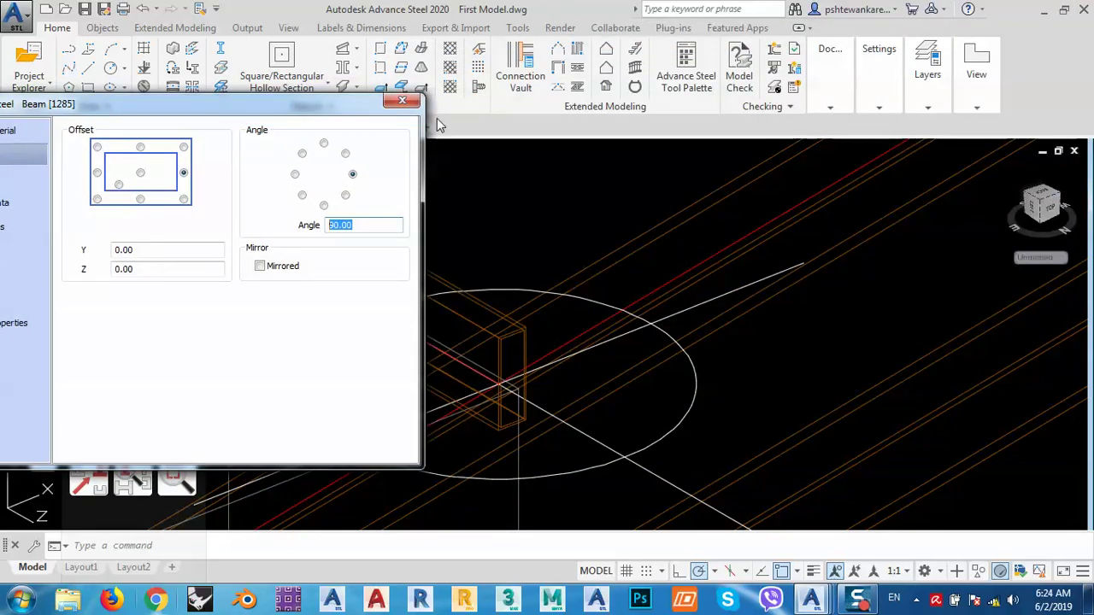
{"action": "left_click", "coordinate": [403, 101]}
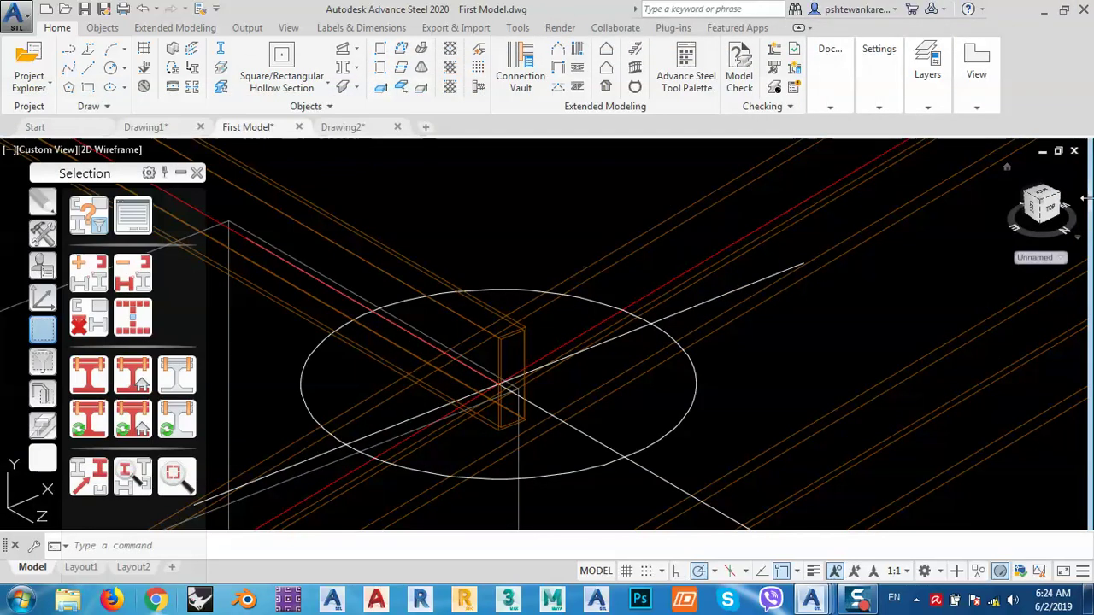
Switch to the Back view and examine how the hollow section's profile sits on the sloping rafter.
{"action": "left_click", "coordinate": [1031, 235]}
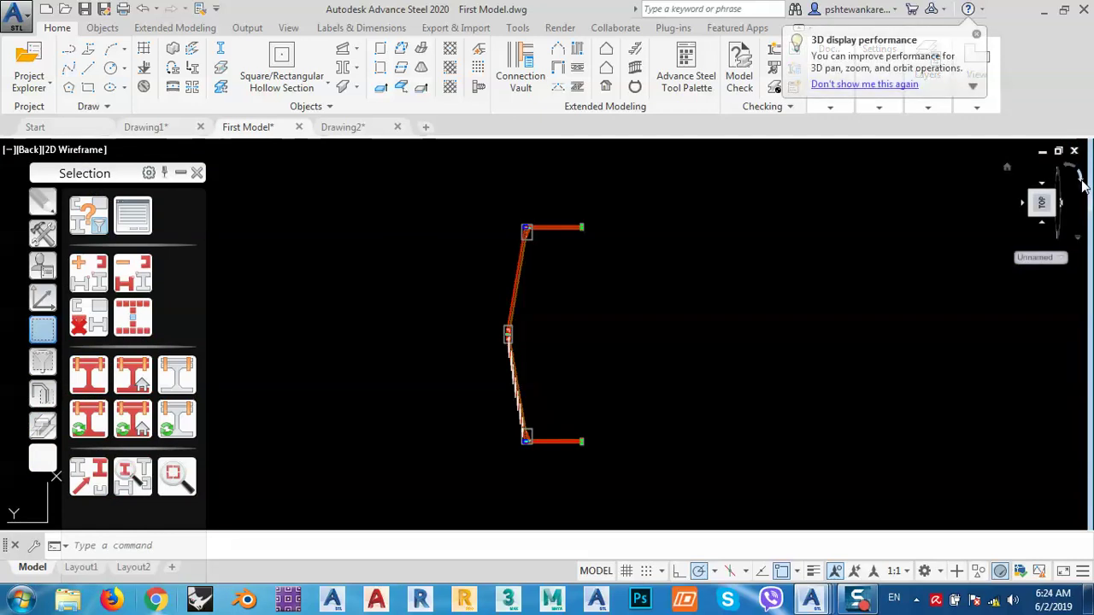
{"action": "left_click", "coordinate": [1082, 181]}
{"action": "scroll", "coordinate": [457, 319], "scroll_direction": "up", "scroll_amount": 10}
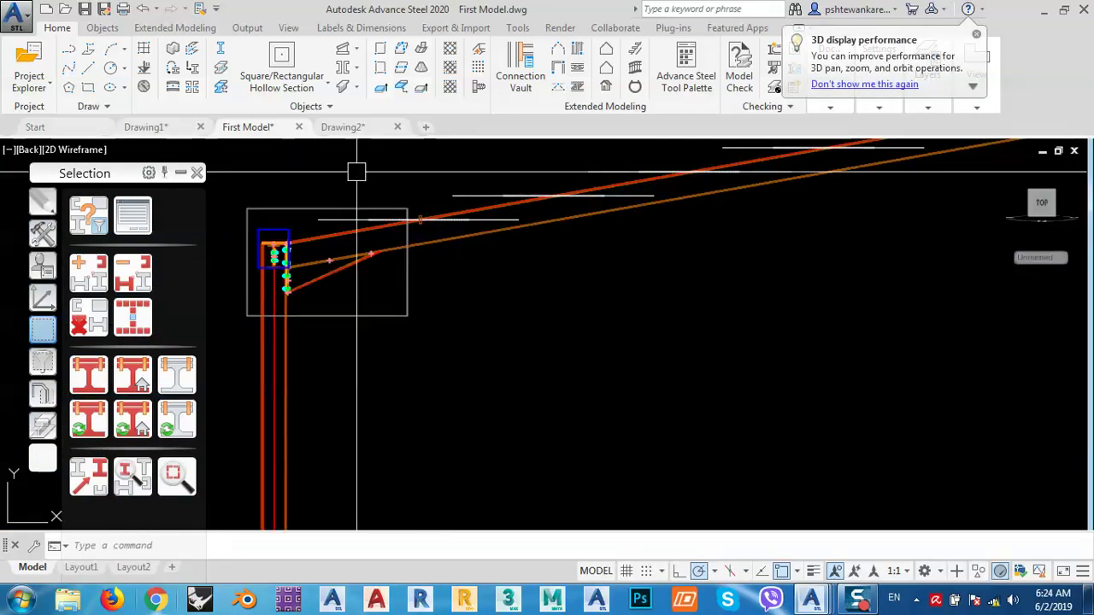
{"action": "scroll", "coordinate": [420, 205], "scroll_direction": "up", "scroll_amount": 8}
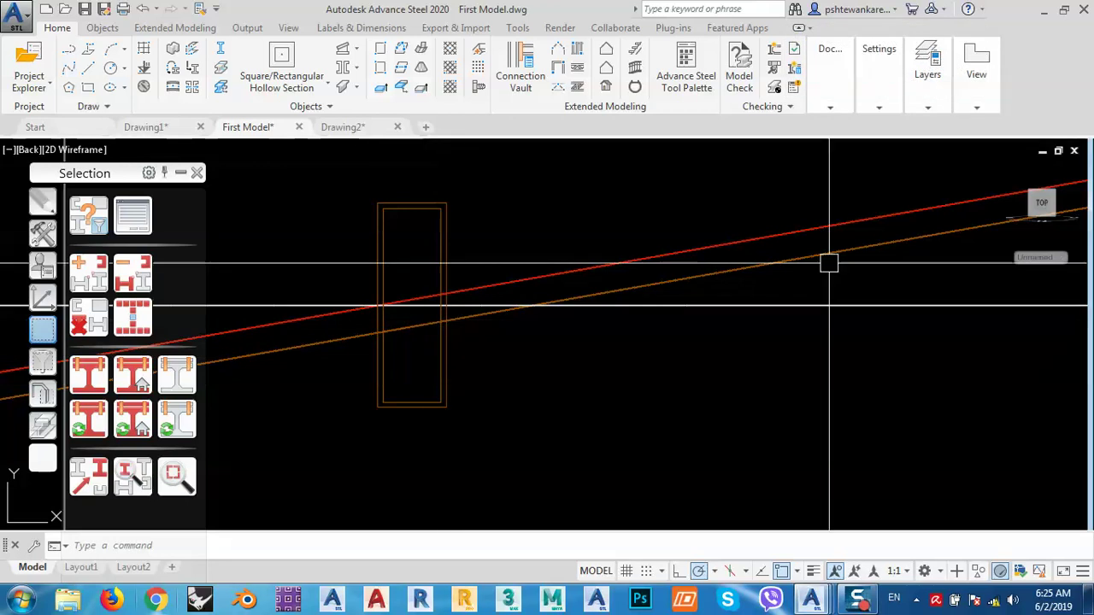
{"action": "scroll", "coordinate": [573, 324], "scroll_direction": "down", "scroll_amount": 5}
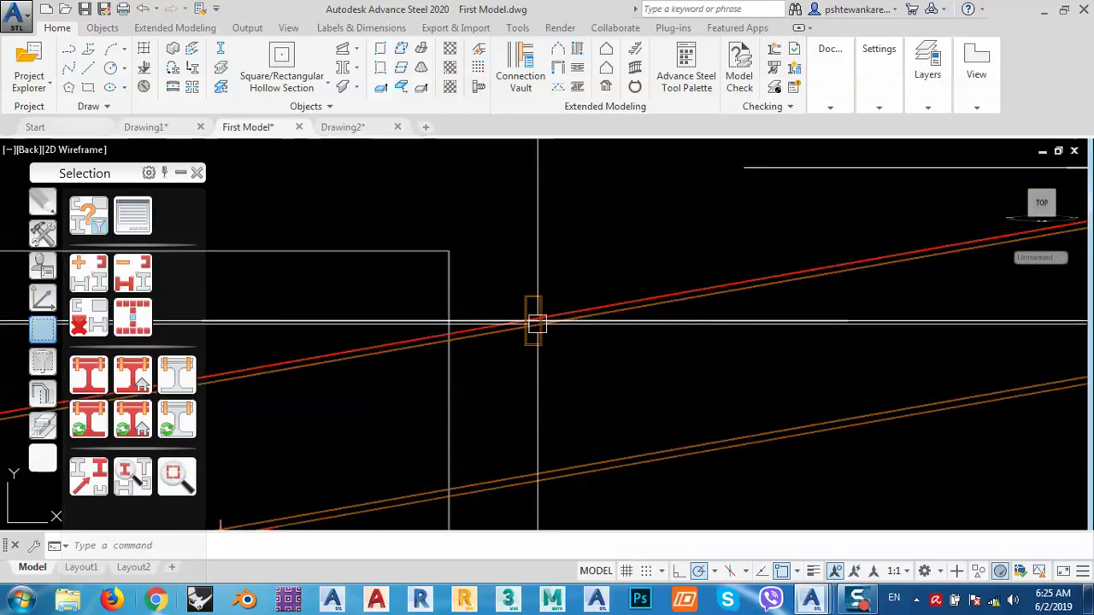
{"action": "scroll", "coordinate": [537, 323], "scroll_direction": "up", "scroll_amount": 7}
{"action": "type", "text": "l"}
{"action": "key", "text": "Return"}
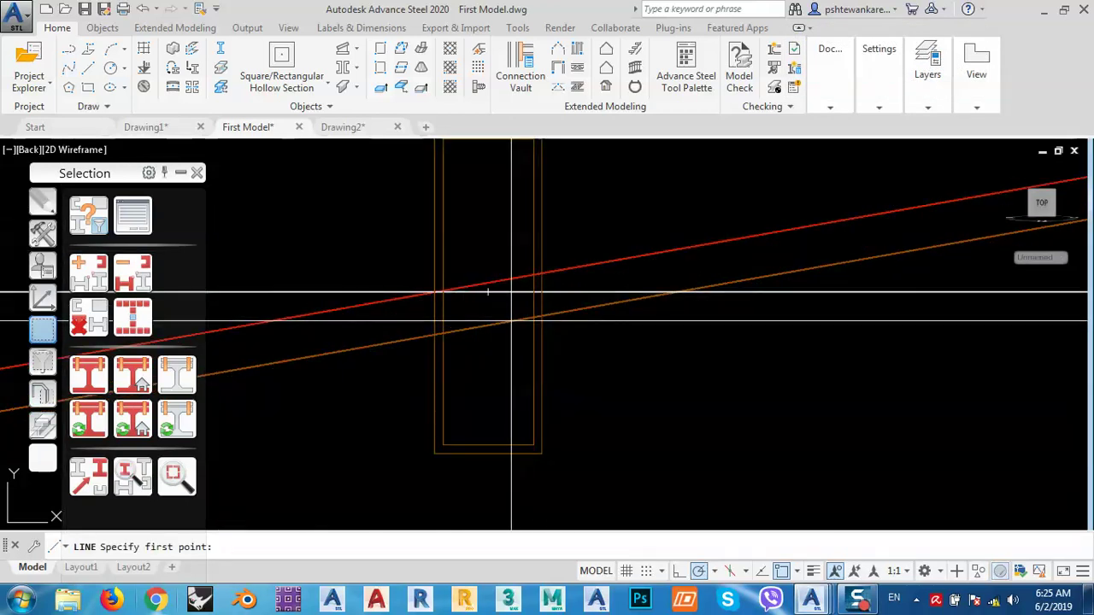
{"action": "key", "text": "Escape"}
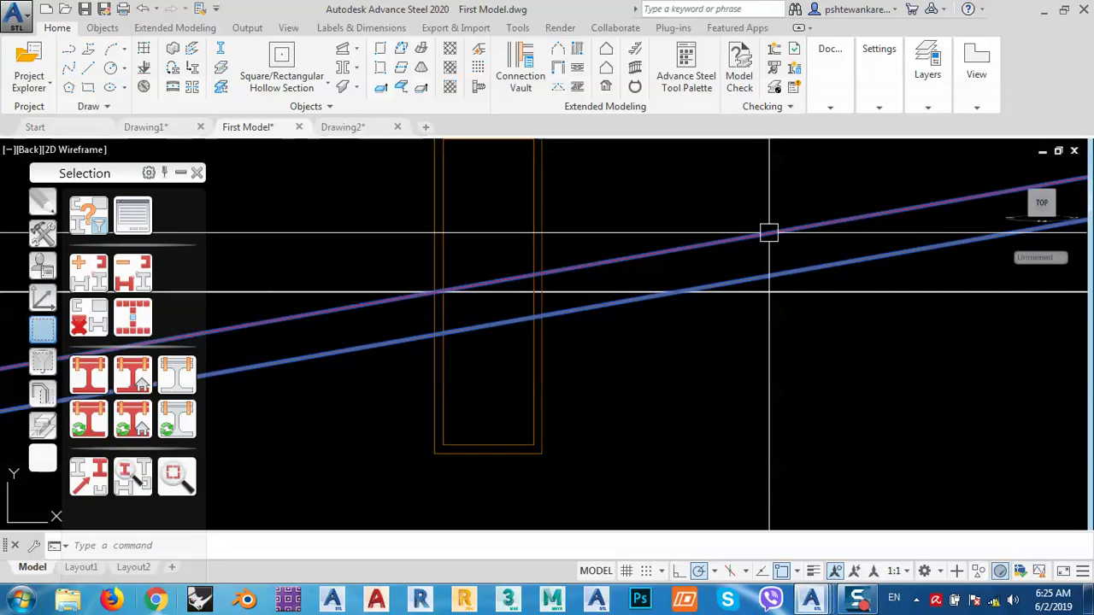
Open the hollow section's properties and set its positioning offset to the bottom-middle point with an angle of 0.
{"action": "left_click", "coordinate": [540, 224]}
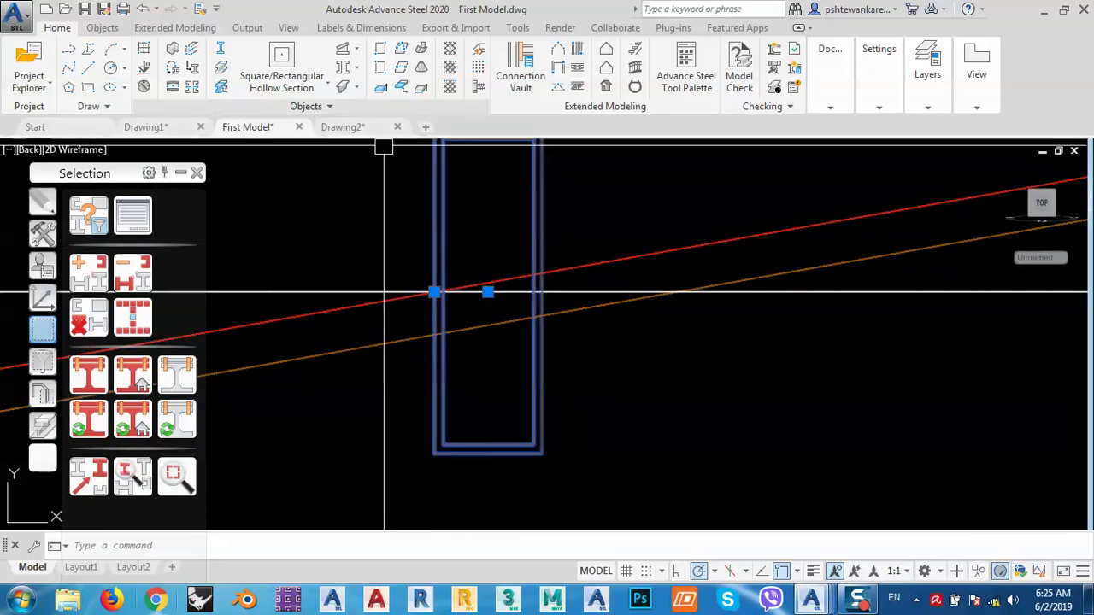
{"action": "right_click", "coordinate": [427, 214]}
{"action": "left_click", "coordinate": [489, 306]}
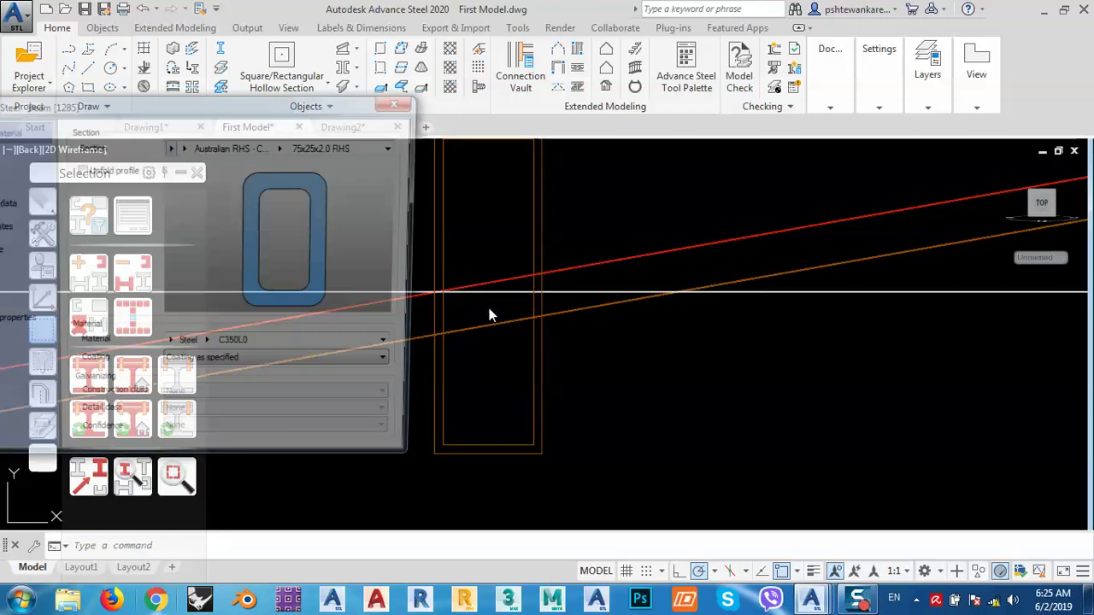
{"action": "left_click_drag", "start_coordinate": [157, 117], "coordinate": [1050, 161]}
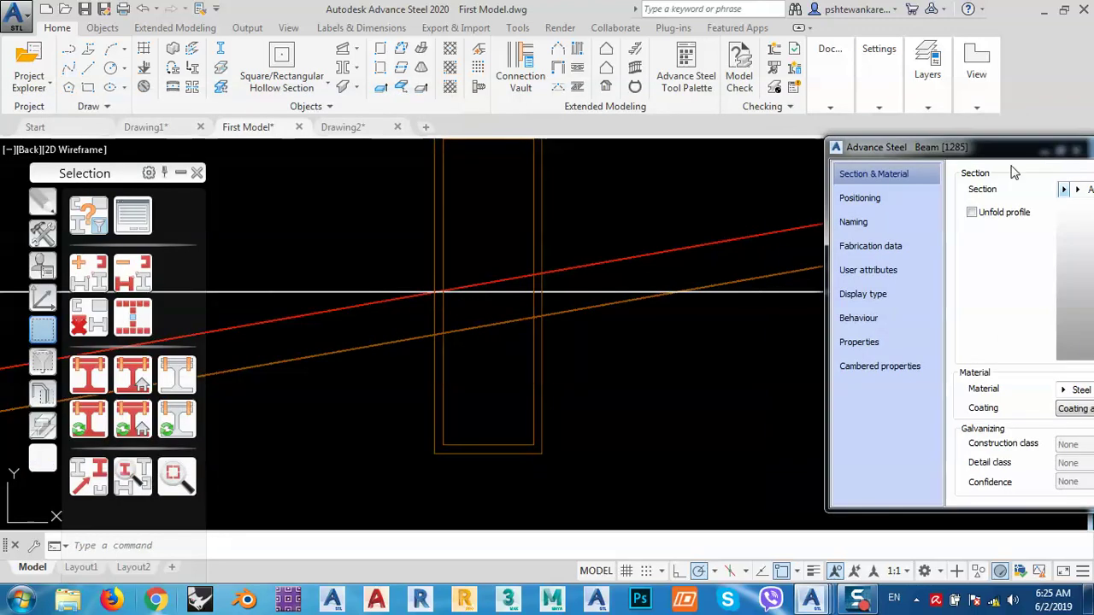
{"action": "left_click", "coordinate": [877, 222]}
{"action": "left_click_drag", "start_coordinate": [927, 151], "coordinate": [676, 148]}
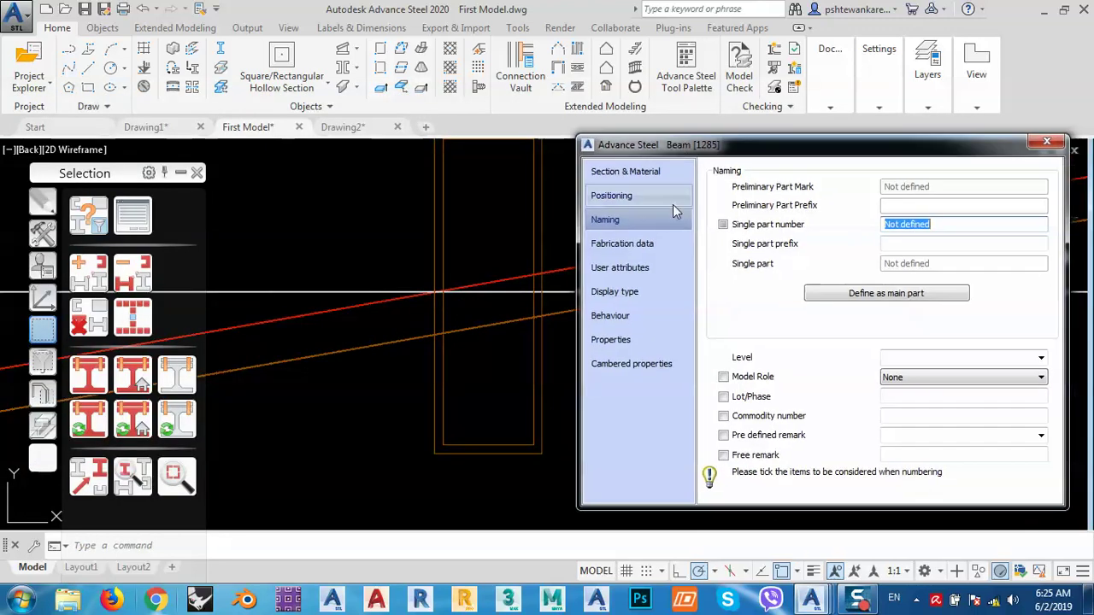
{"action": "left_click", "coordinate": [612, 196]}
{"action": "left_click", "coordinate": [785, 241]}
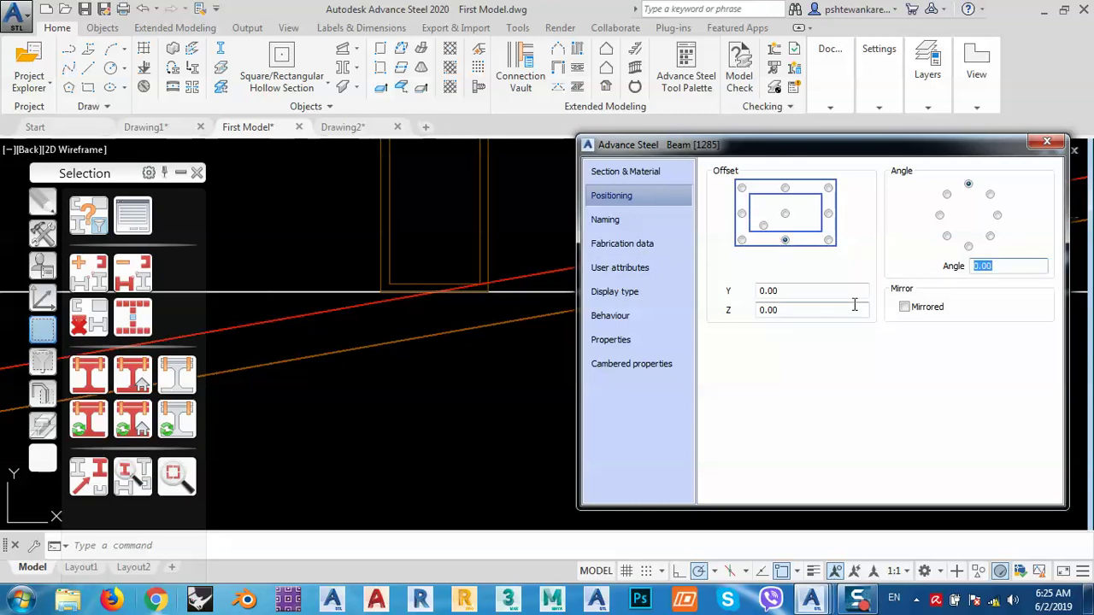
Try rotation angles of -30, 30, 15 and 12 to align the hollow section with the rafter's slope.
{"action": "type", "text": "-30"}
{"action": "key", "text": "Return"}
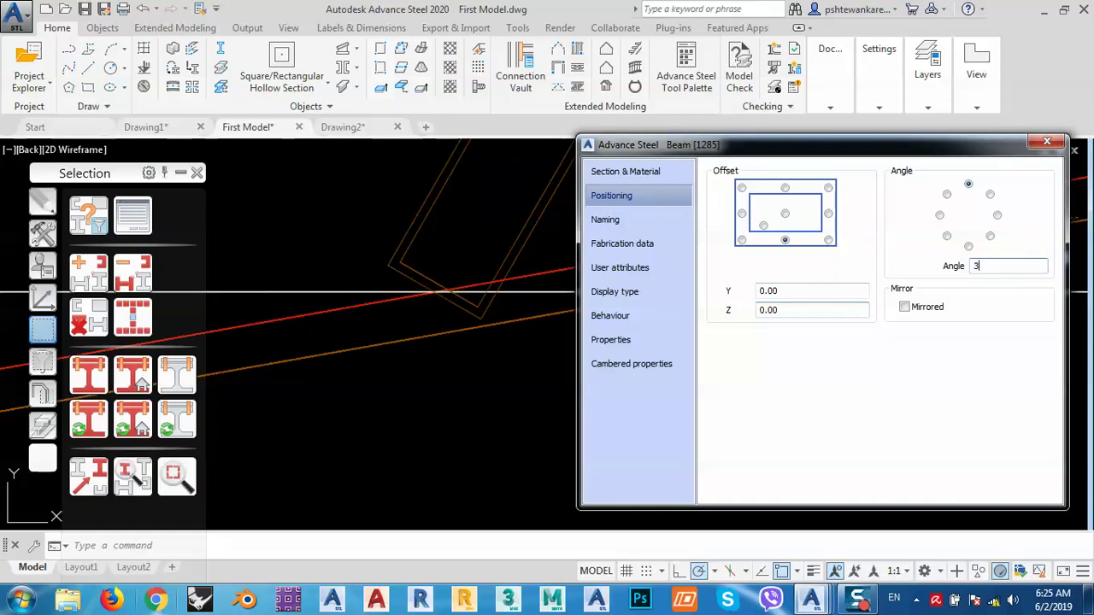
{"action": "type", "text": "30"}
{"action": "key", "text": "Return"}
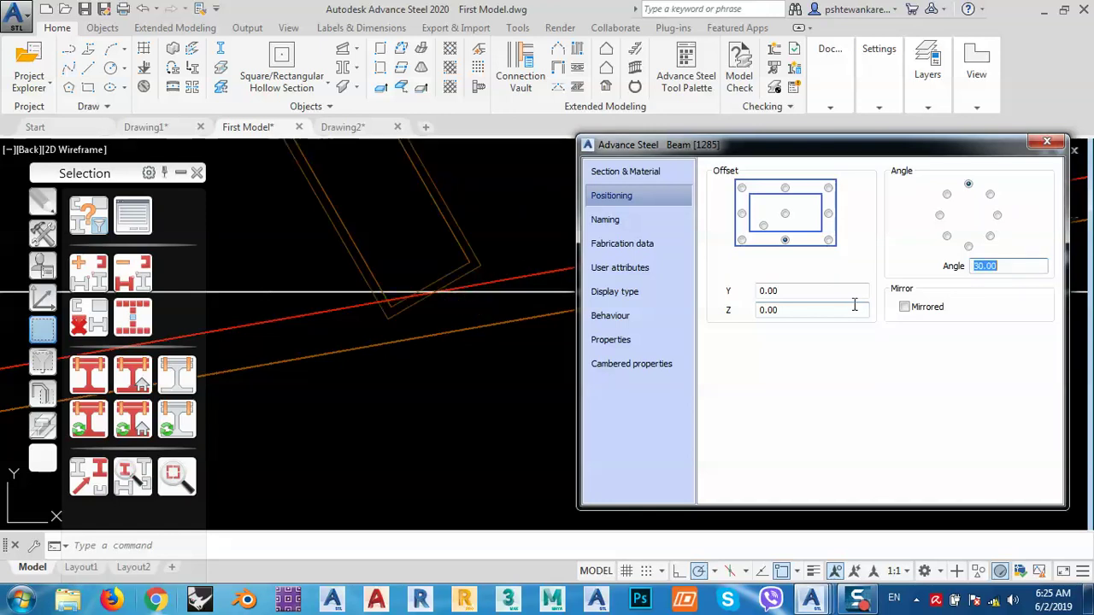
{"action": "type", "text": "15"}
{"action": "key", "text": "Return"}
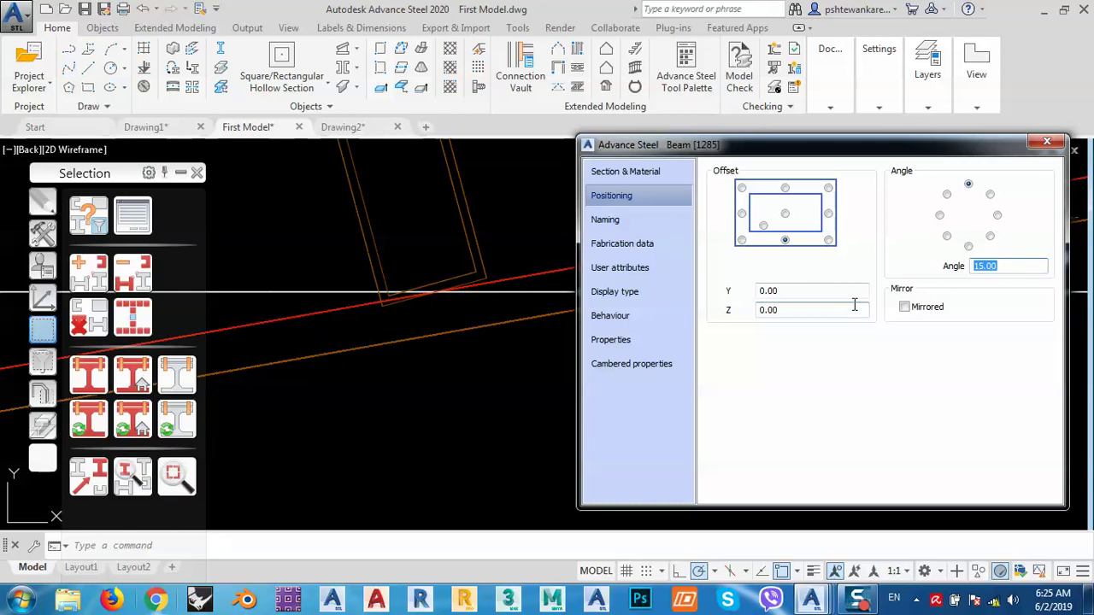
{"action": "type", "text": "12"}
{"action": "key", "text": "Return"}
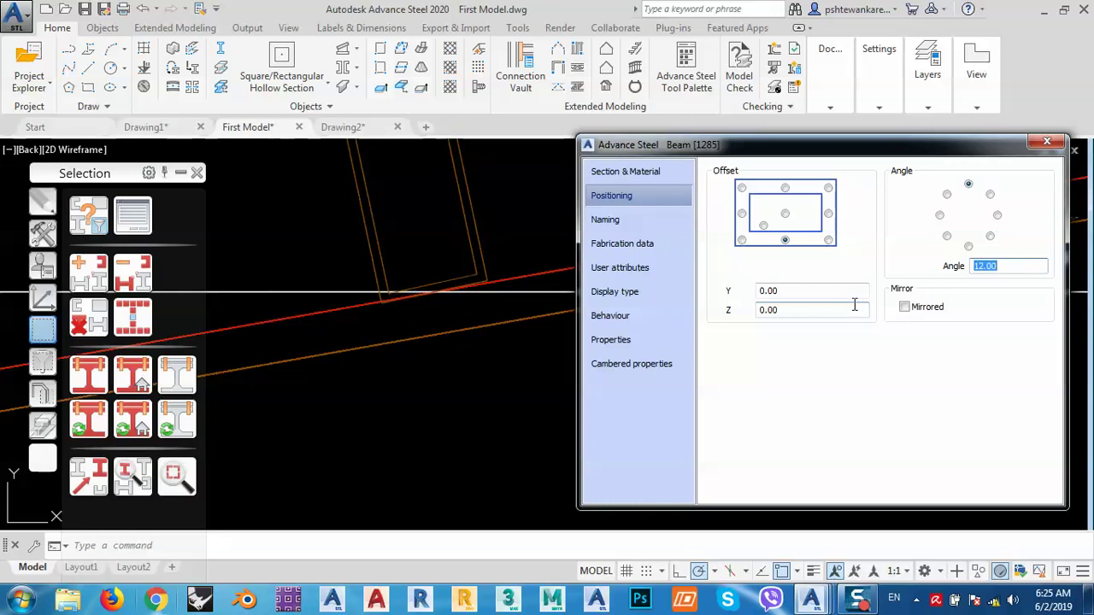
Set the hollow section's rotation angle to 11, check its seat on the rafter, and close its properties.
{"action": "key", "text": "Return"}
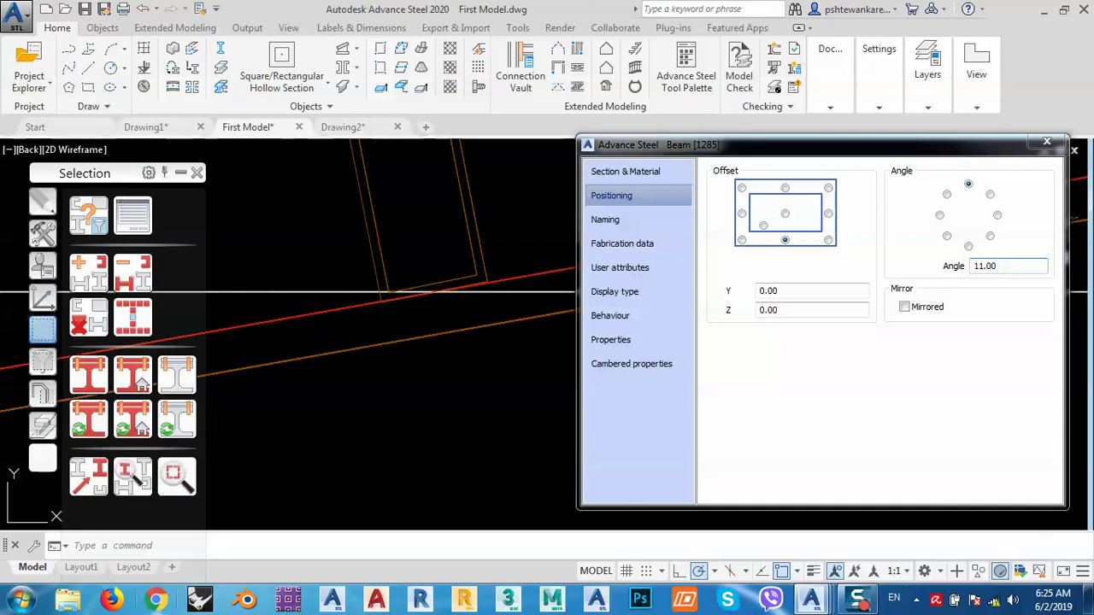
{"action": "scroll", "coordinate": [453, 310], "scroll_direction": "down", "scroll_amount": 4}
{"action": "scroll", "coordinate": [427, 309], "scroll_direction": "down", "scroll_amount": 2}
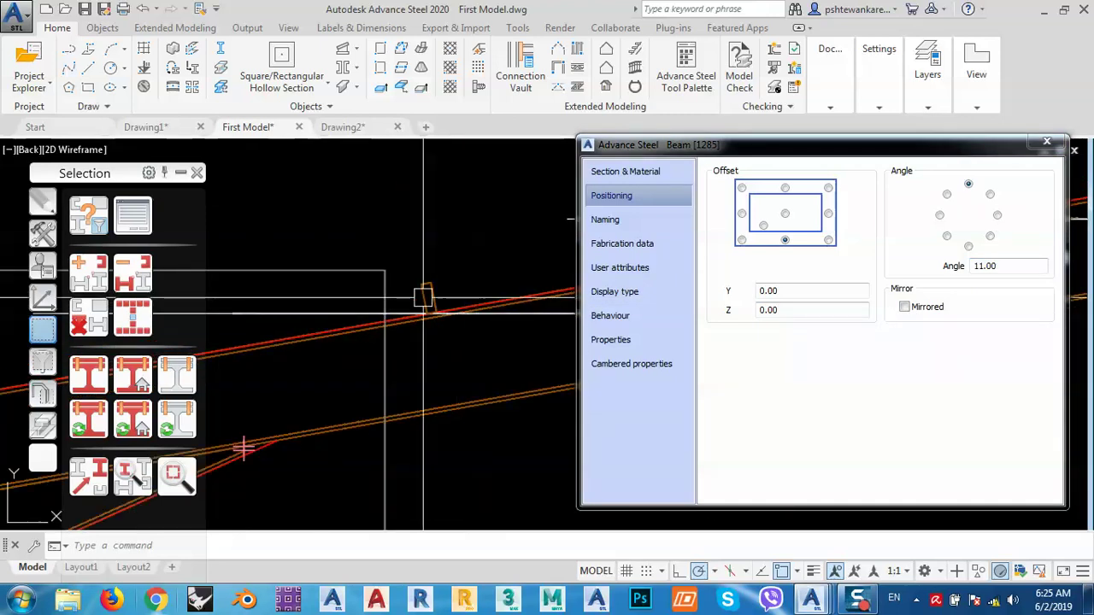
{"action": "scroll", "coordinate": [381, 269], "scroll_direction": "down", "scroll_amount": 2}
{"action": "left_click", "coordinate": [1050, 143]}
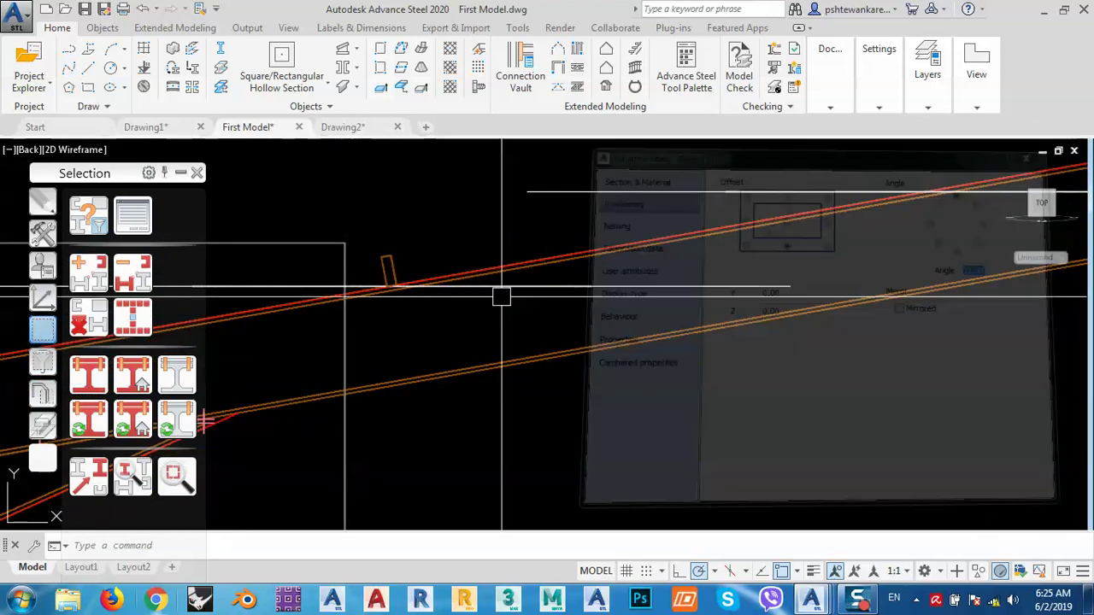
Orbit the model to a 3D view of the first bay and display it in the Conceptual visual style.
{"action": "scroll", "coordinate": [427, 294], "scroll_direction": "down", "scroll_amount": 3}
{"action": "scroll", "coordinate": [524, 228], "scroll_direction": "down", "scroll_amount": 3}
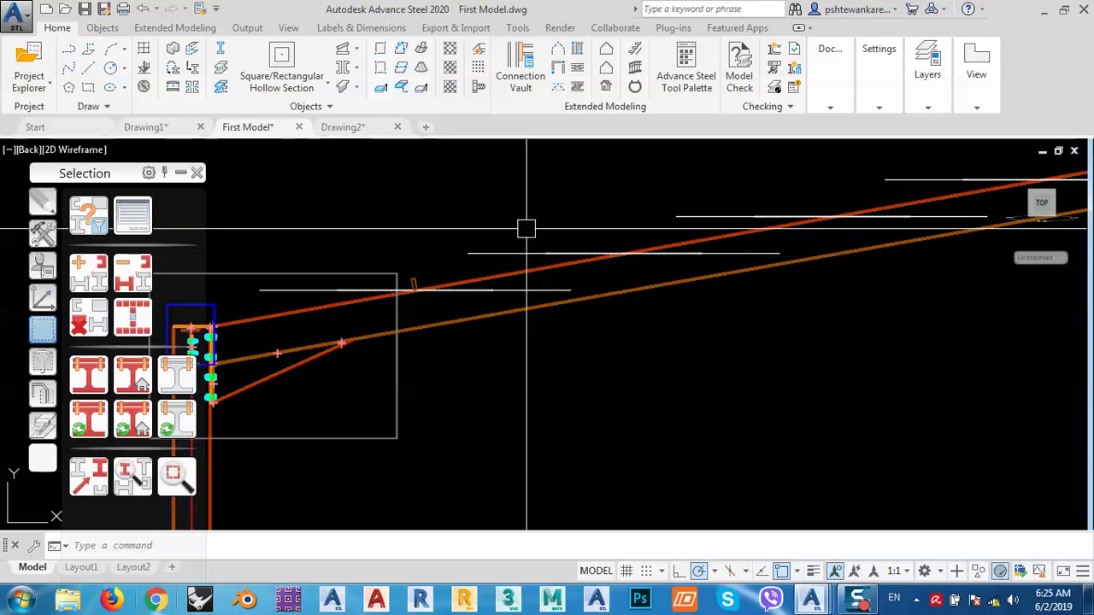
{"action": "middle_click_drag", "start_coordinate": [505, 259], "coordinate": [510, 334], "text": "shift"}
{"action": "left_click_drag", "start_coordinate": [510, 333], "coordinate": [528, 351], "text": "shift"}
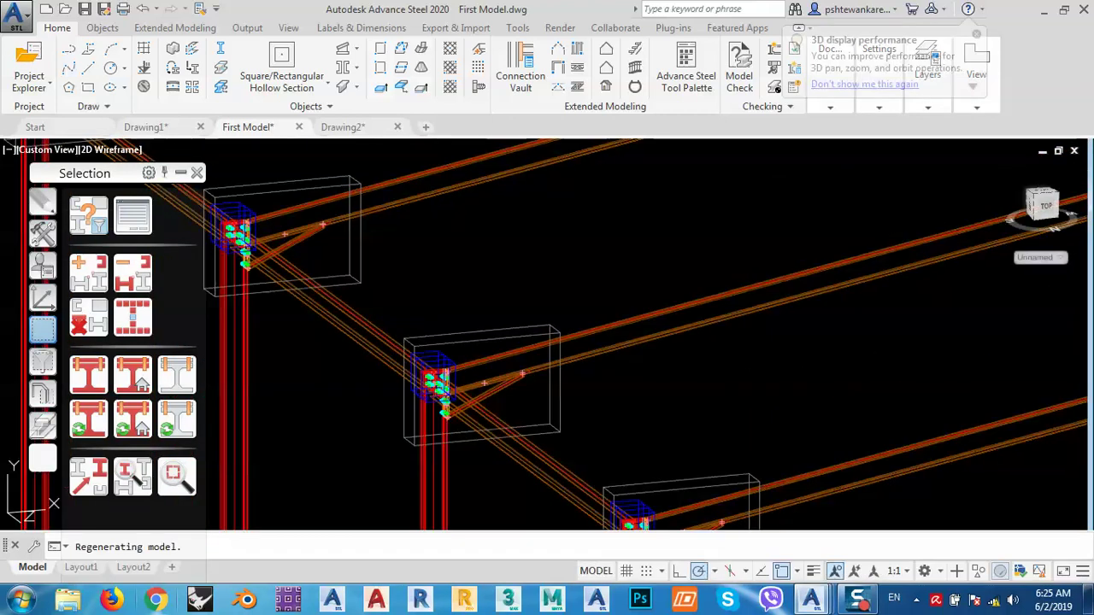
{"action": "scroll", "coordinate": [542, 365], "scroll_direction": "down", "scroll_amount": 8}
{"action": "middle_click_drag", "start_coordinate": [700, 414], "coordinate": [395, 274], "text": "shift"}
{"action": "scroll", "coordinate": [395, 275], "scroll_direction": "up", "scroll_amount": 5}
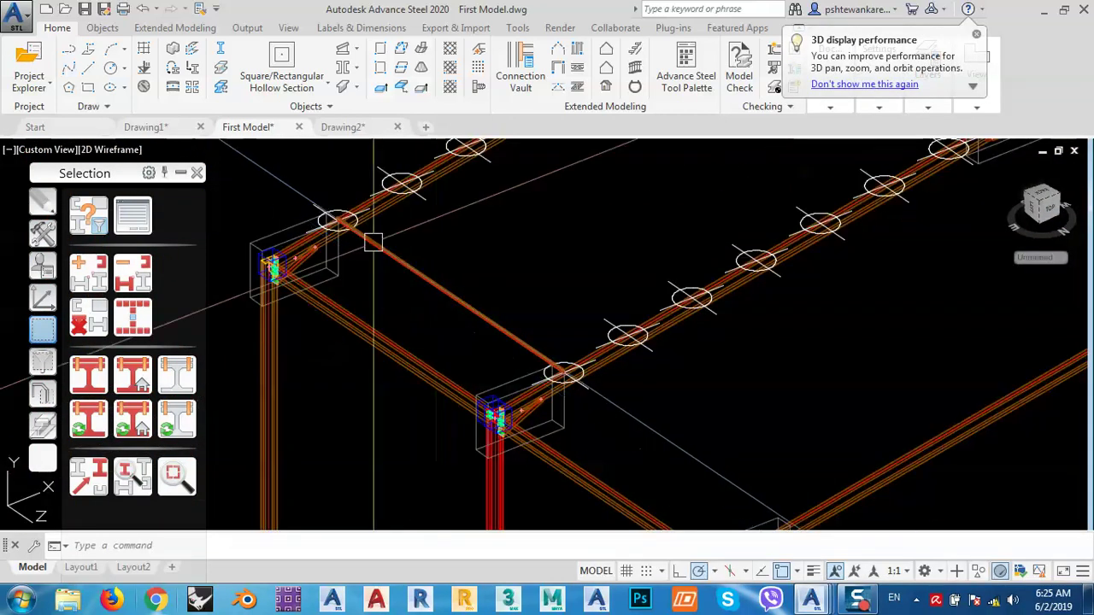
{"action": "left_click", "coordinate": [120, 151]}
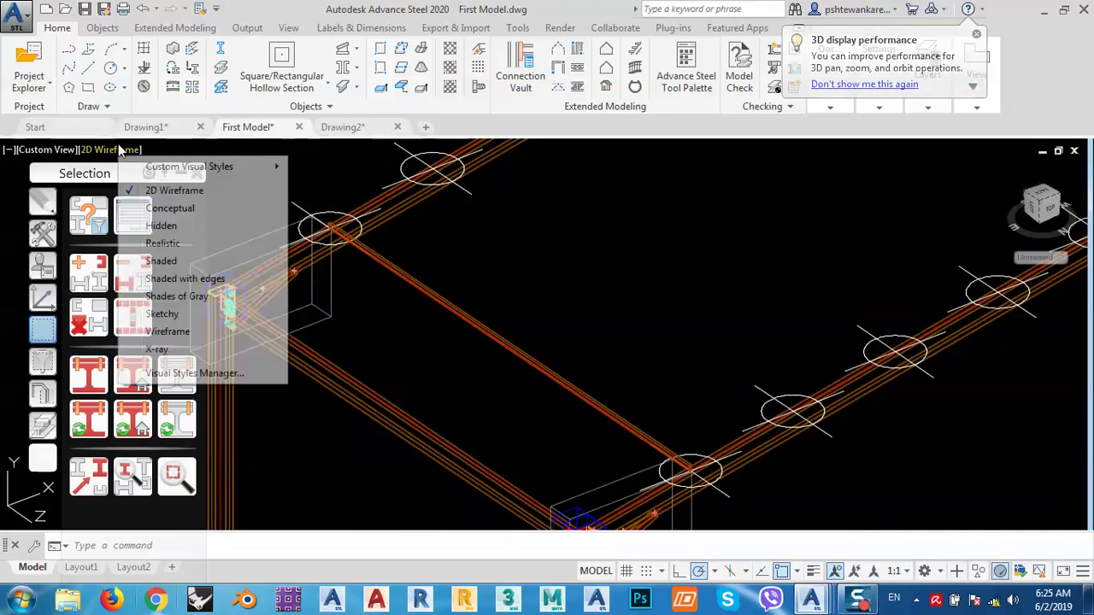
{"action": "left_click", "coordinate": [171, 208]}
Examine the hollow section's seat on the end rafter and the bolted beam connection at the corner column.
{"action": "scroll", "coordinate": [378, 235], "scroll_direction": "up", "scroll_amount": 8}
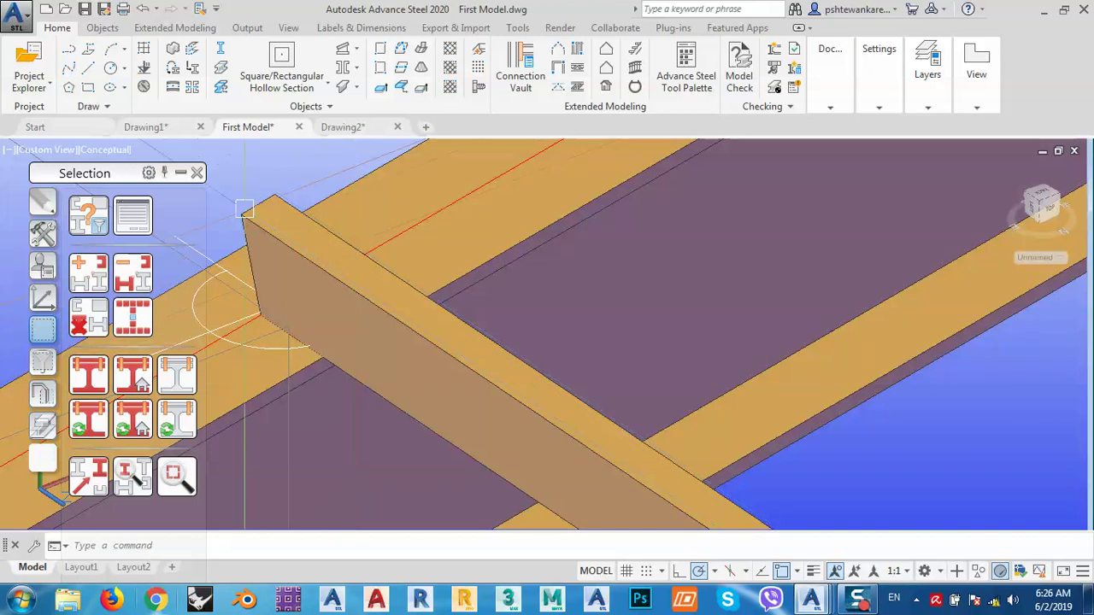
{"action": "scroll", "coordinate": [245, 210], "scroll_direction": "down", "scroll_amount": 4}
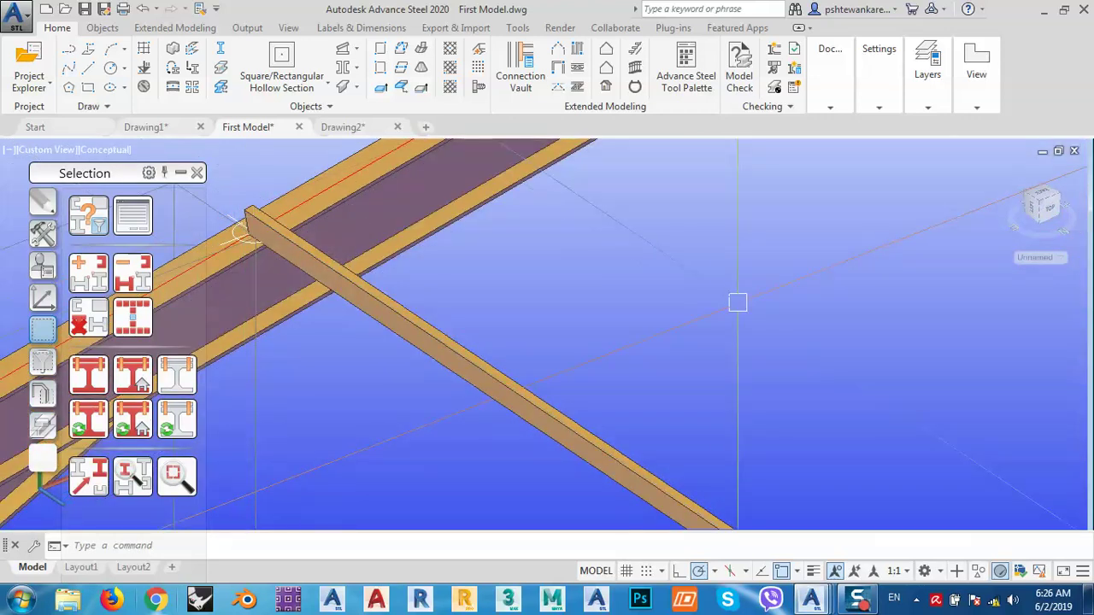
{"action": "scroll", "coordinate": [549, 289], "scroll_direction": "down", "scroll_amount": 5}
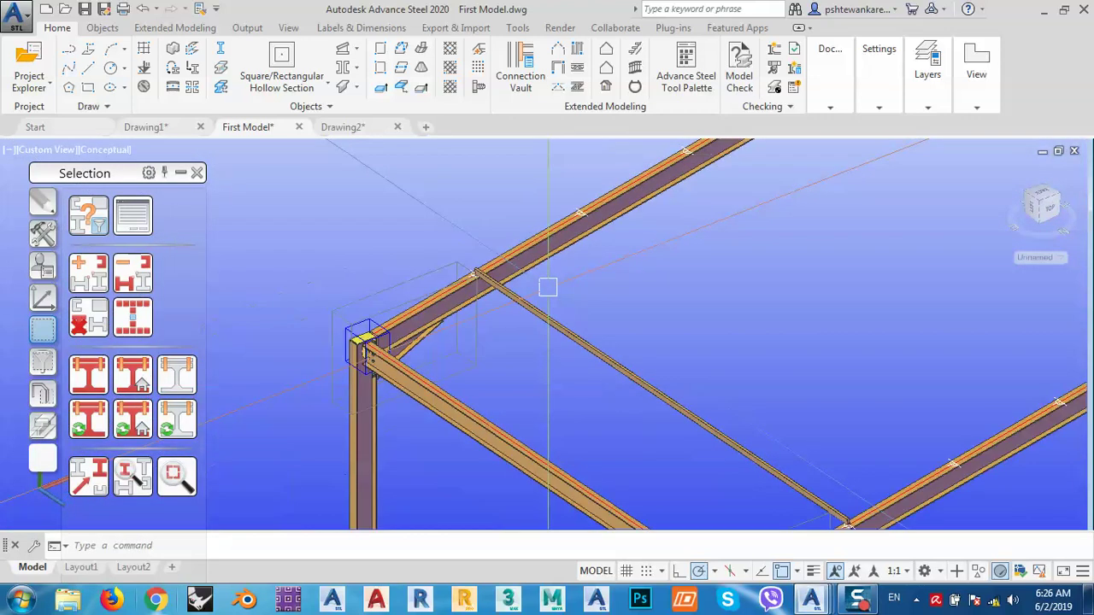
{"action": "middle_click_drag", "start_coordinate": [573, 317], "coordinate": [535, 240]}
{"action": "scroll", "coordinate": [342, 291], "scroll_direction": "up", "scroll_amount": 10}
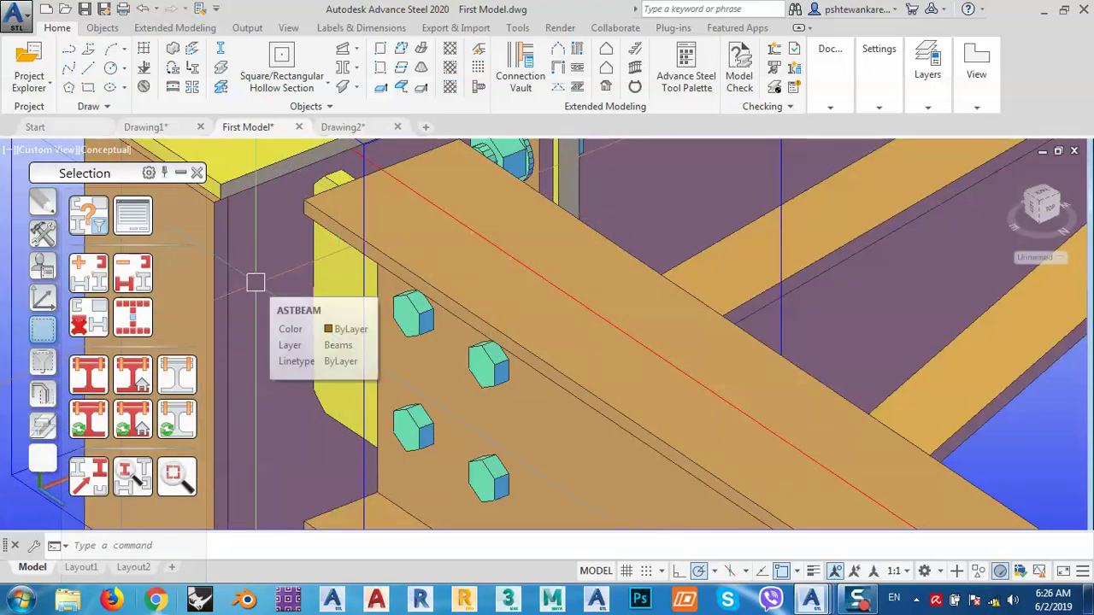
{"action": "scroll", "coordinate": [479, 241], "scroll_direction": "down", "scroll_amount": 5}
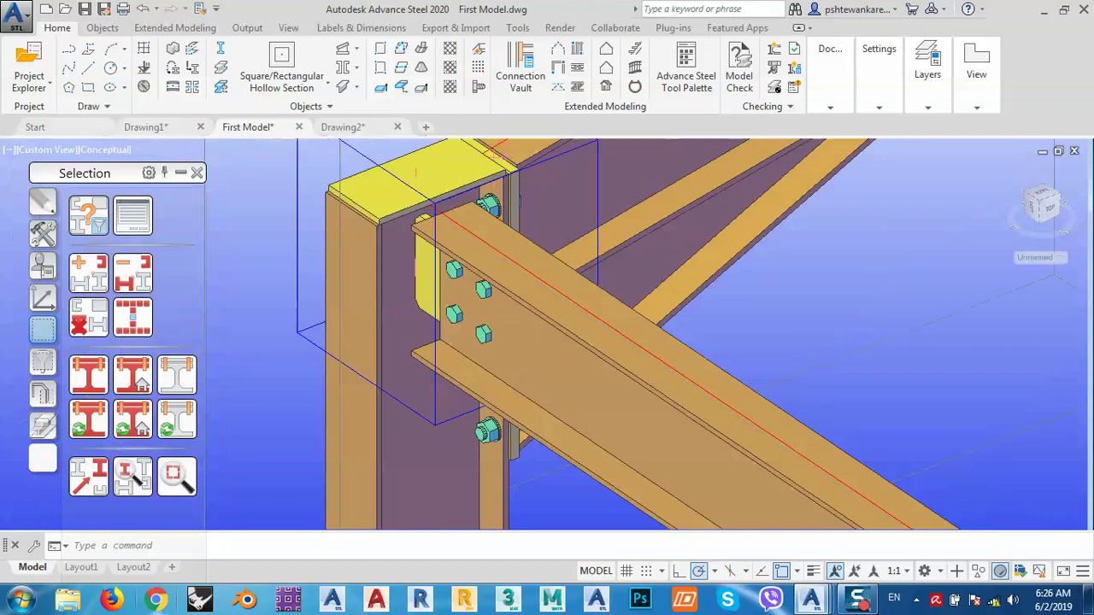
{"action": "middle_click_drag", "start_coordinate": [563, 407], "coordinate": [502, 368]}
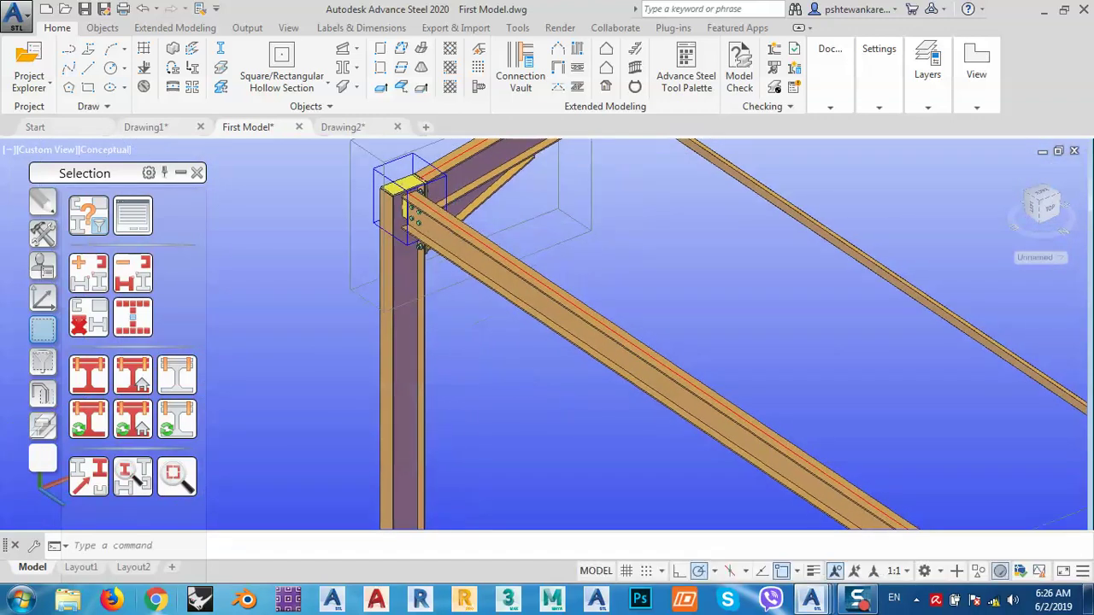
Open the Model browser to review the model's assemblies and single parts, and close it.
{"action": "left_click", "coordinate": [39, 92]}
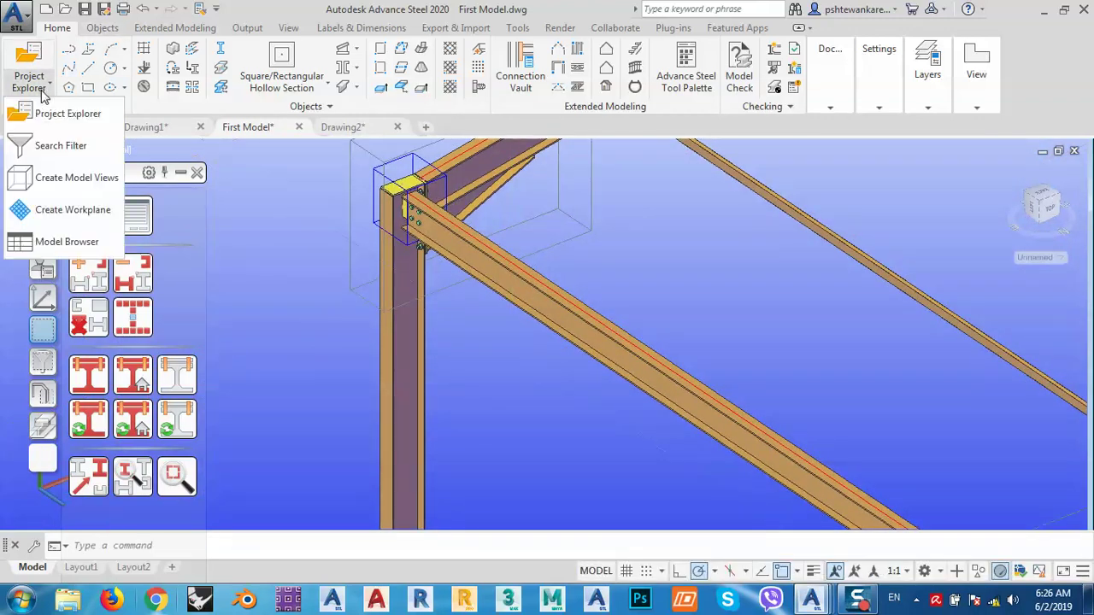
{"action": "left_click", "coordinate": [75, 242]}
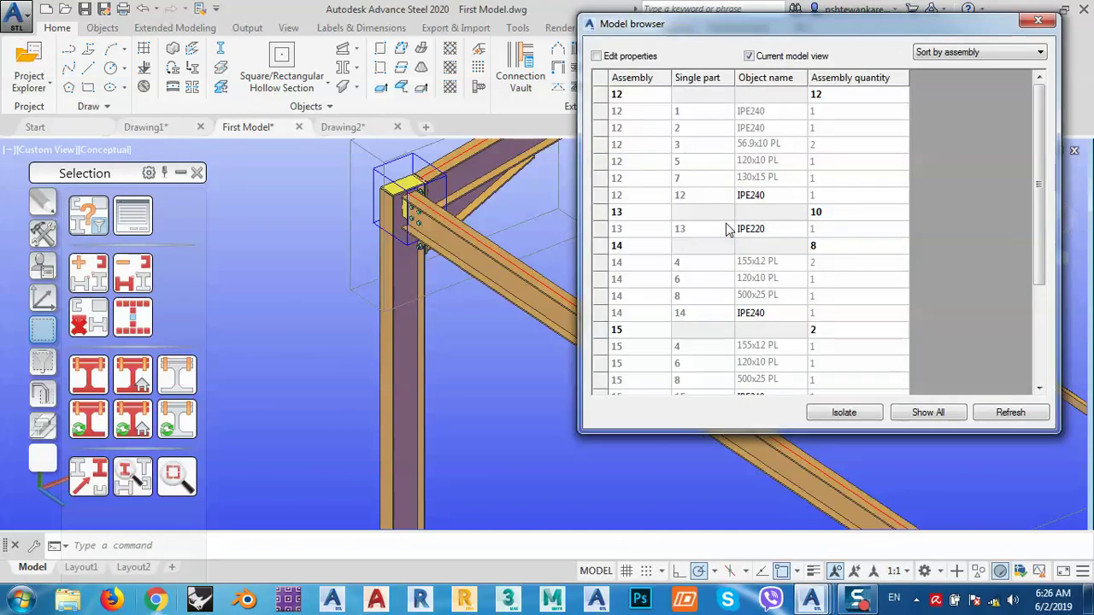
{"action": "scroll", "coordinate": [300, 292], "scroll_direction": "down", "scroll_amount": 6}
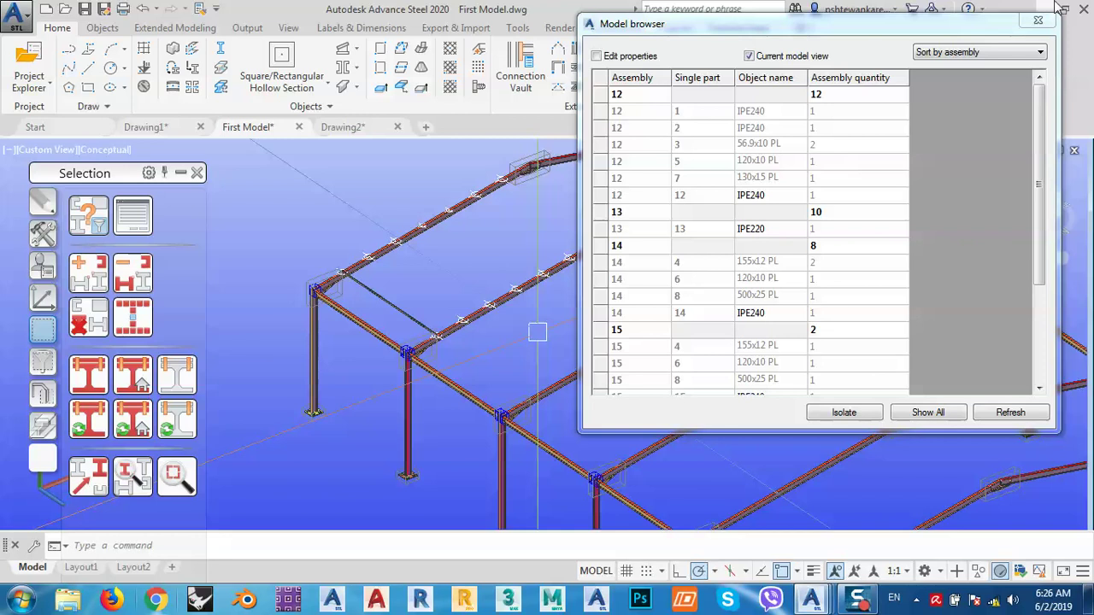
{"action": "left_click", "coordinate": [1040, 24]}
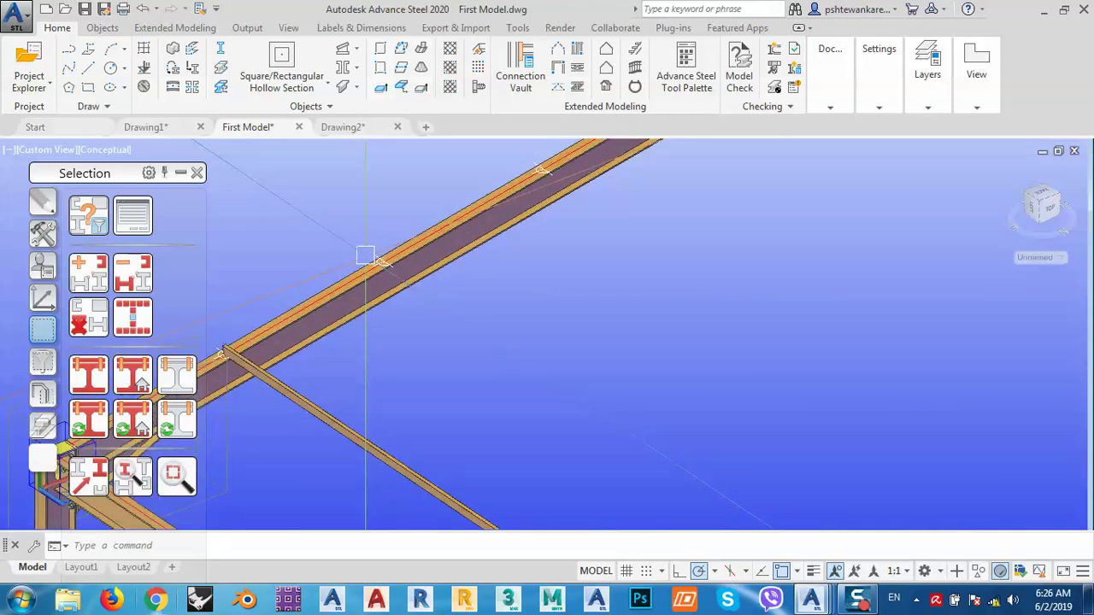
Examine the hollow section in the first bay and the remaining division points along the first two rafters.
{"action": "scroll", "coordinate": [366, 255], "scroll_direction": "down", "scroll_amount": 3}
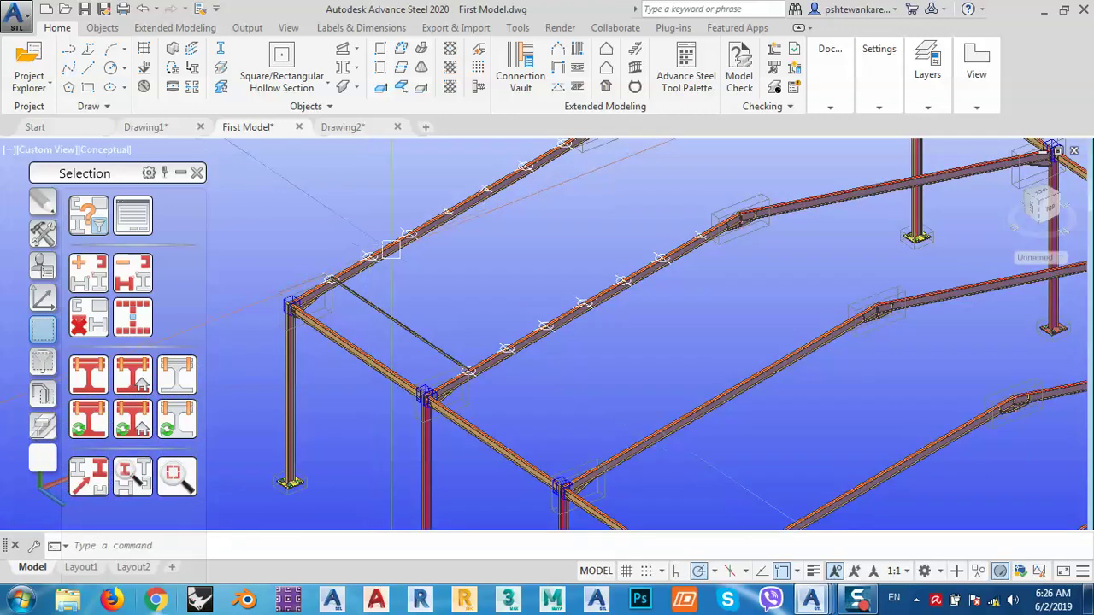
{"action": "scroll", "coordinate": [376, 249], "scroll_direction": "up", "scroll_amount": 1}
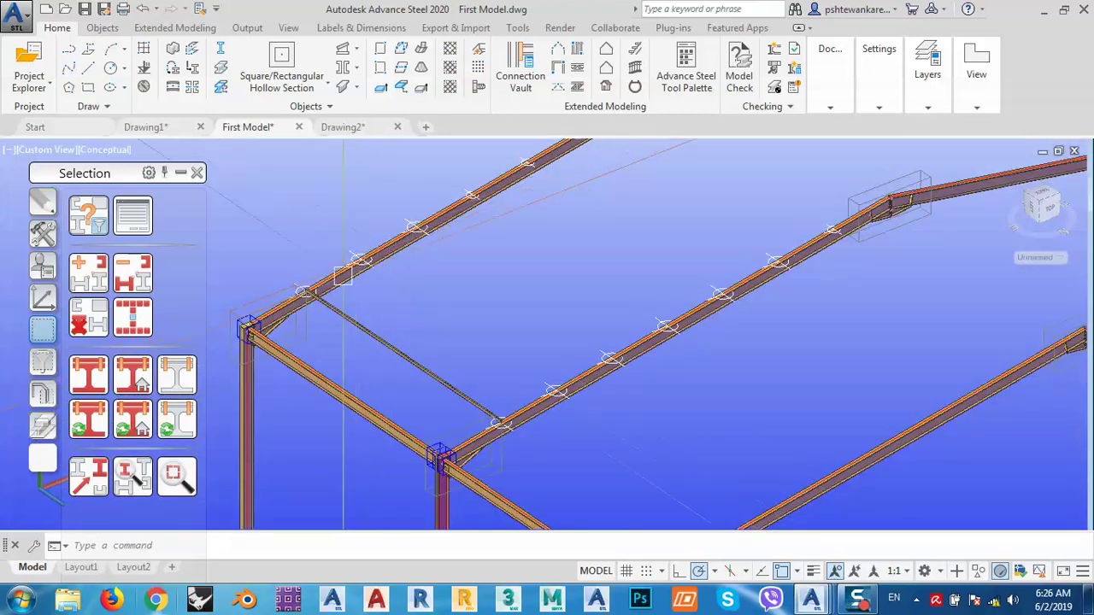
{"action": "scroll", "coordinate": [532, 230], "scroll_direction": "up", "scroll_amount": 1}
{"action": "middle_click_drag", "start_coordinate": [358, 331], "coordinate": [379, 362]}
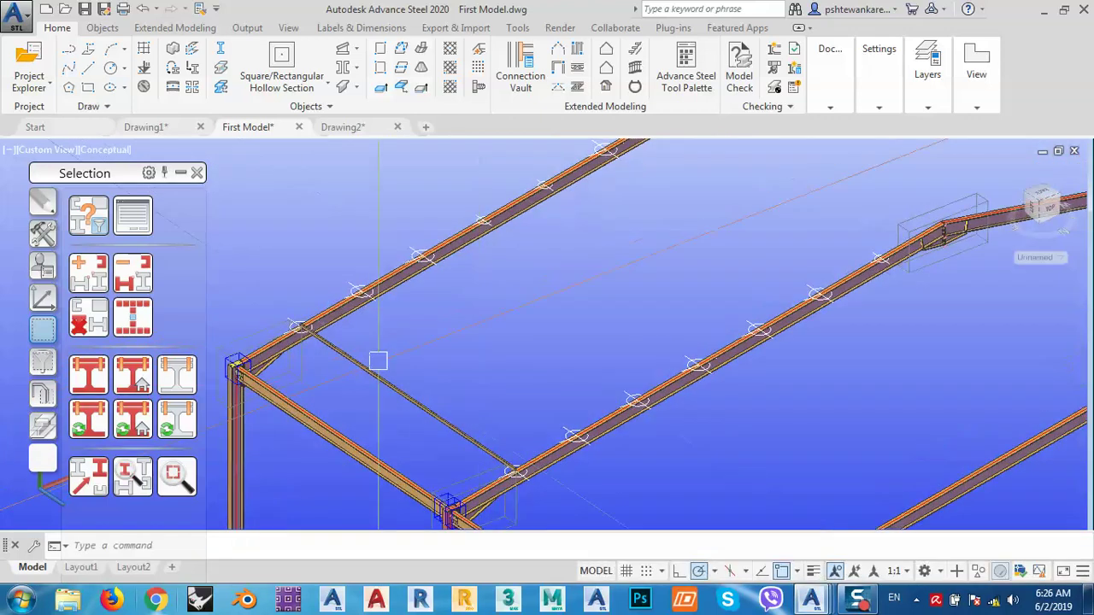
{"action": "middle_click_drag", "start_coordinate": [464, 284], "coordinate": [550, 309]}
{"action": "scroll", "coordinate": [403, 346], "scroll_direction": "up", "scroll_amount": 5}
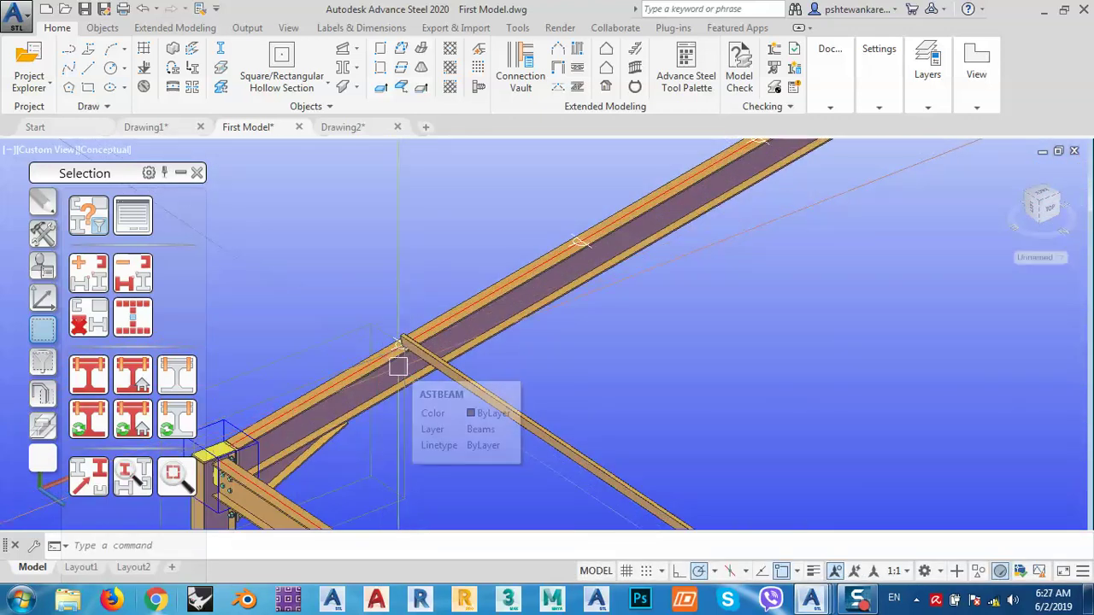
{"action": "scroll", "coordinate": [389, 366], "scroll_direction": "down", "scroll_amount": 3}
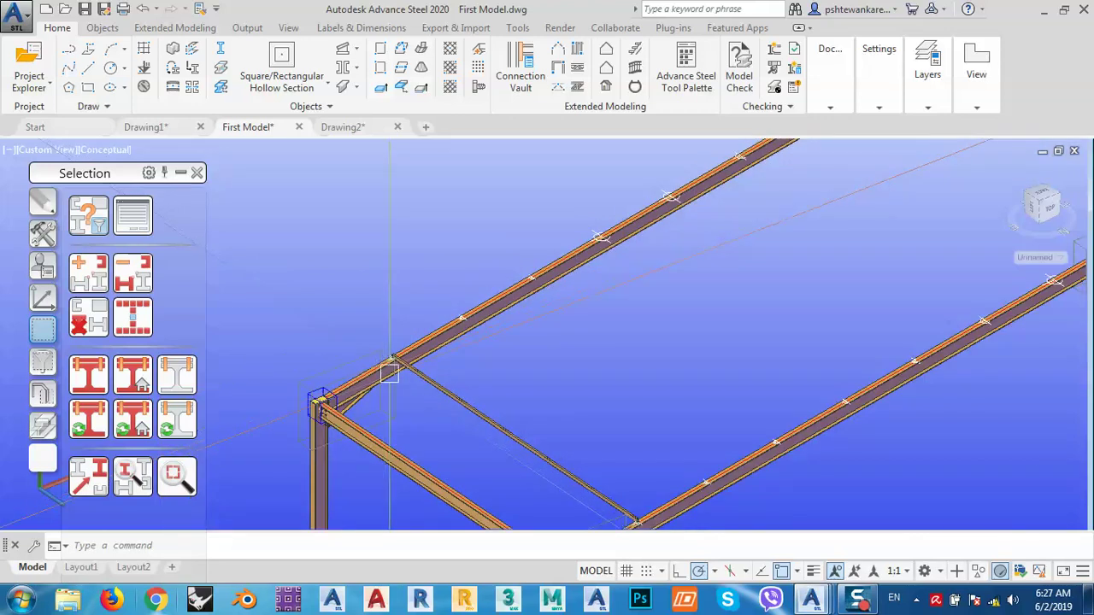
{"action": "scroll", "coordinate": [386, 376], "scroll_direction": "up", "scroll_amount": 2}
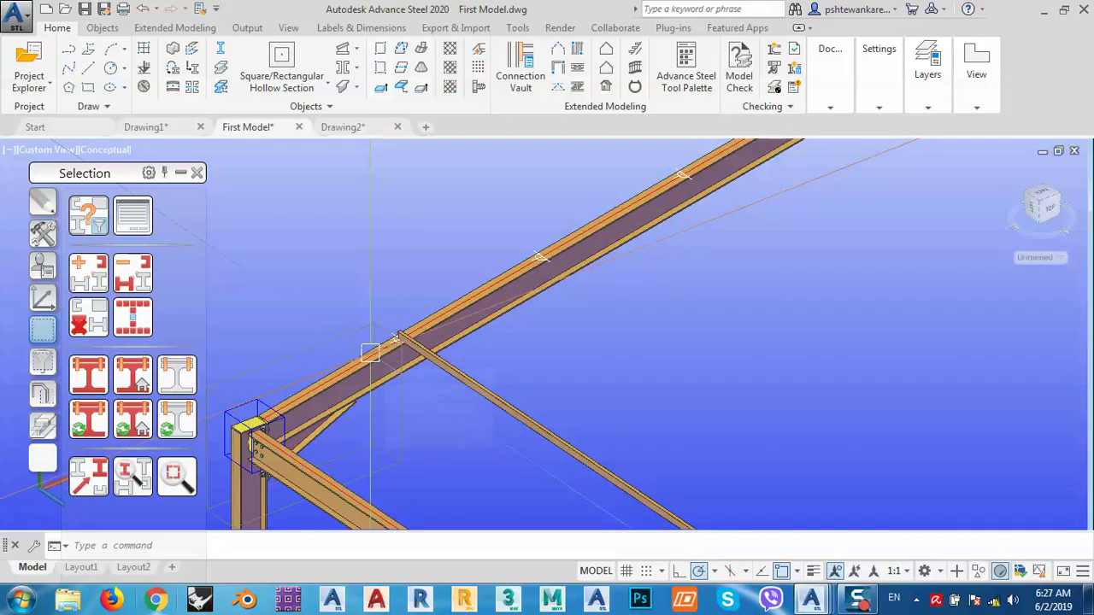
{"action": "scroll", "coordinate": [369, 353], "scroll_direction": "down", "scroll_amount": 5}
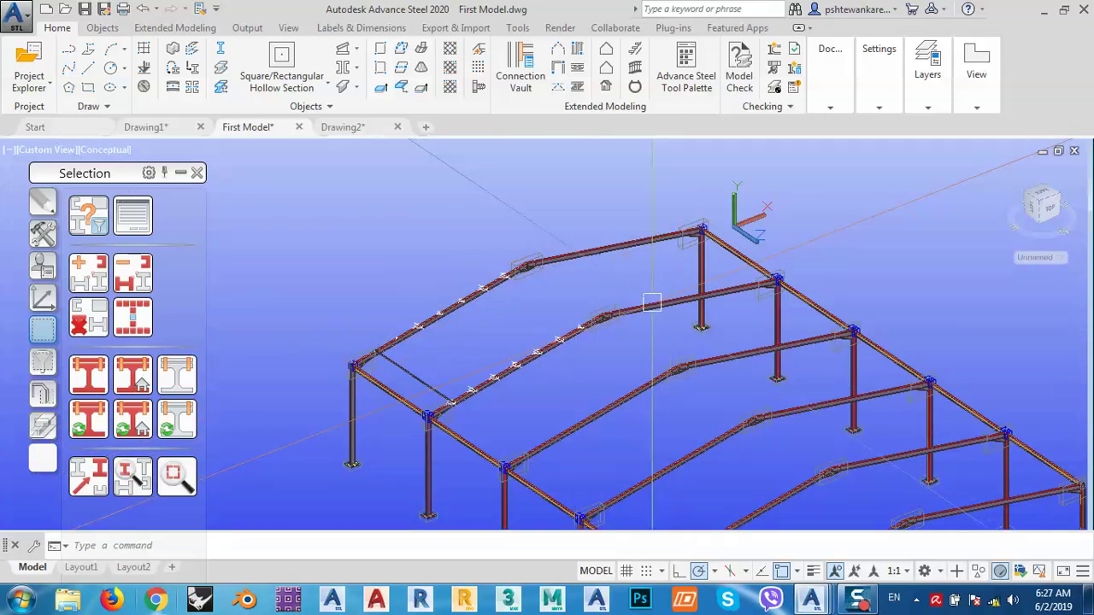
{"action": "middle_click_drag", "start_coordinate": [647, 307], "coordinate": [616, 282]}
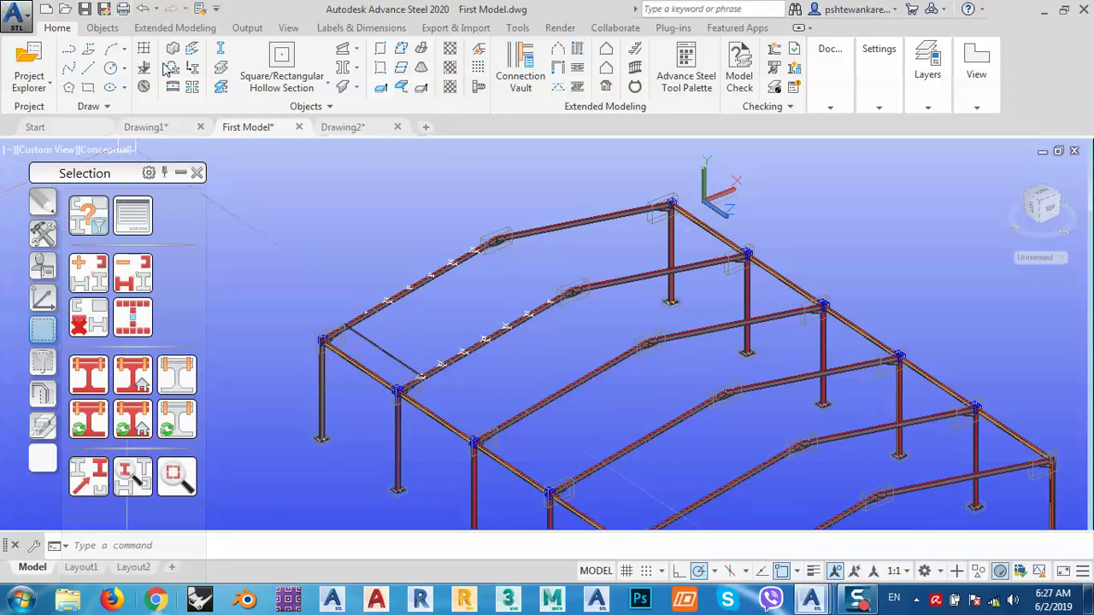
{"action": "left_click", "coordinate": [171, 28]}
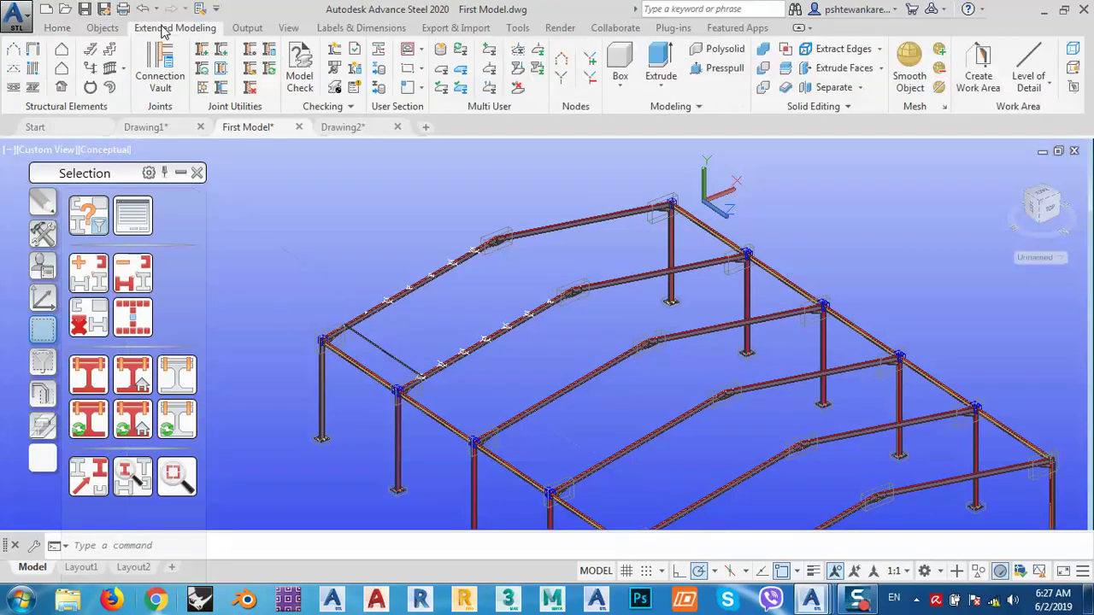
{"action": "left_click", "coordinate": [248, 27]}
{"action": "left_click", "coordinate": [195, 29]}
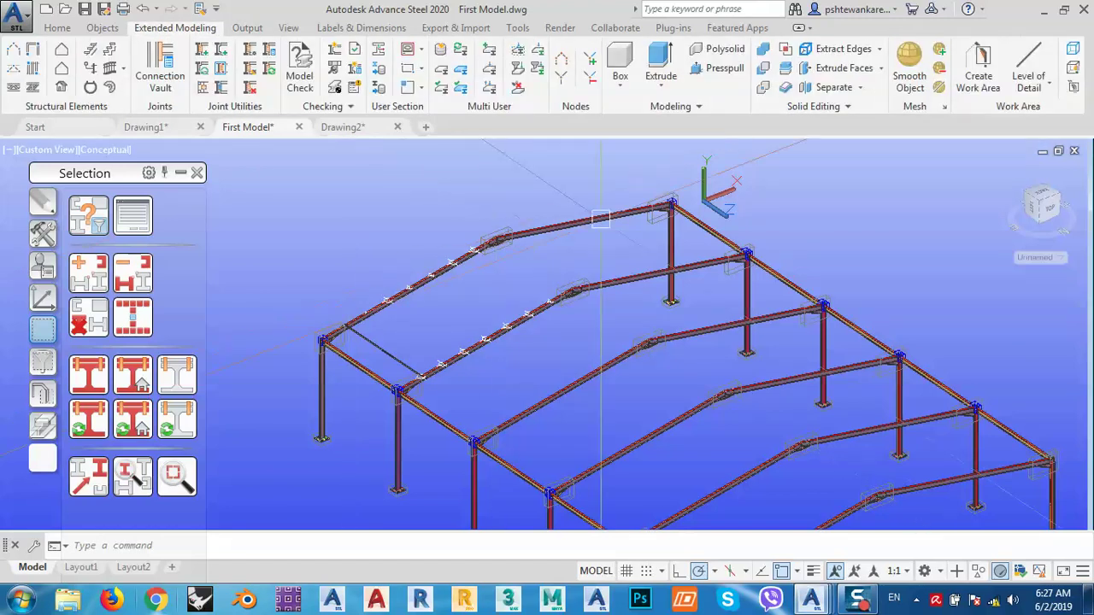
{"action": "middle_click_drag", "start_coordinate": [606, 226], "coordinate": [495, 219]}
{"action": "scroll", "coordinate": [483, 210], "scroll_direction": "down", "scroll_amount": 2}
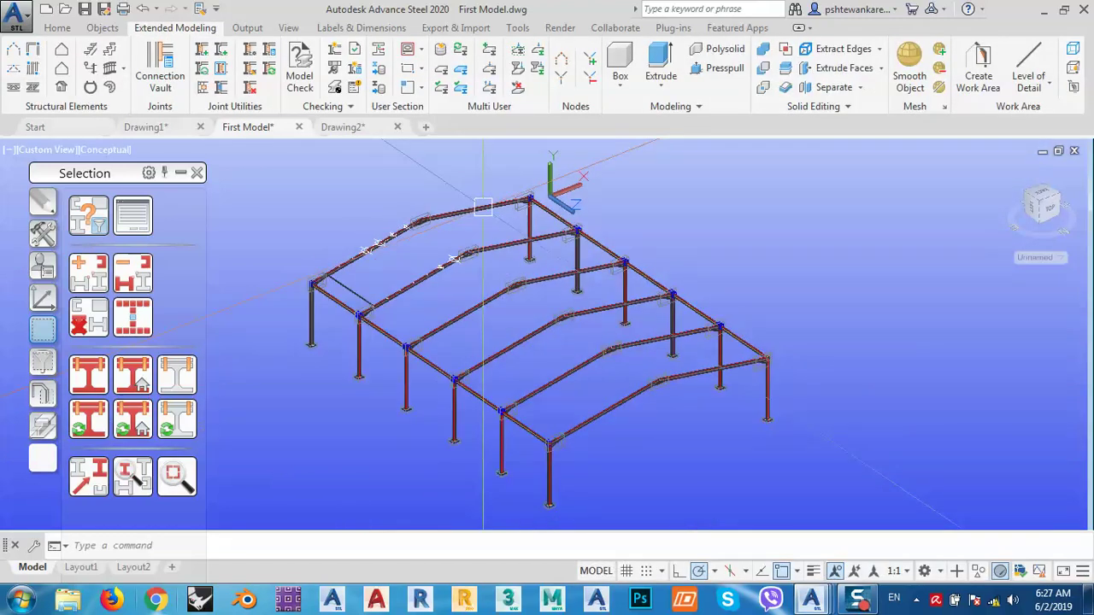